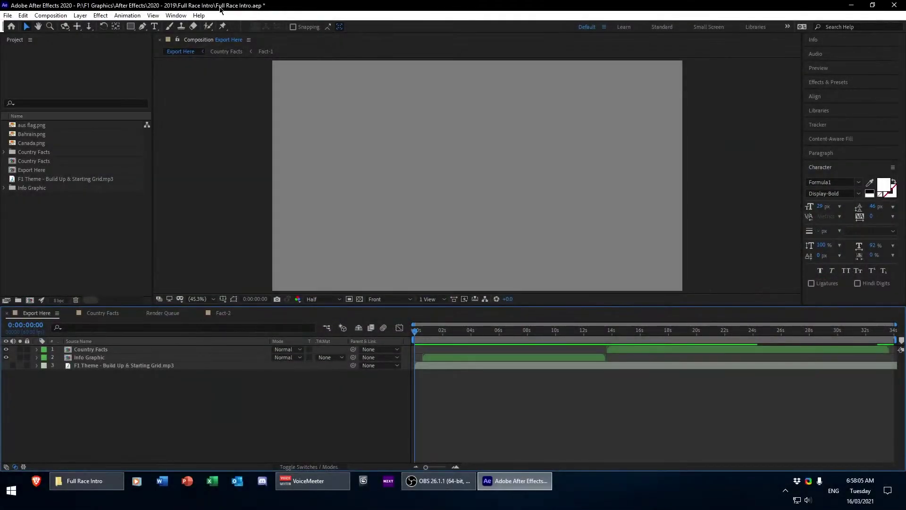
Save the Full Race Intro project with Ctrl+S
{"action": "key", "text": "ctrl+s"}
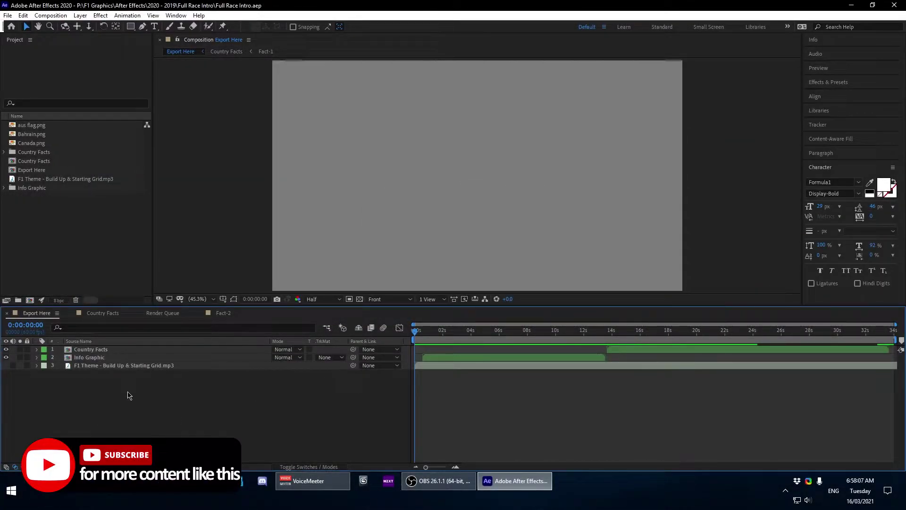
Check the CANADA 2020 graphic, then close the Country Facts and Fact-2 timelines
{"action": "left_click", "coordinate": [108, 317]}
{"action": "left_click_drag", "start_coordinate": [424, 335], "coordinate": [155, 385]}
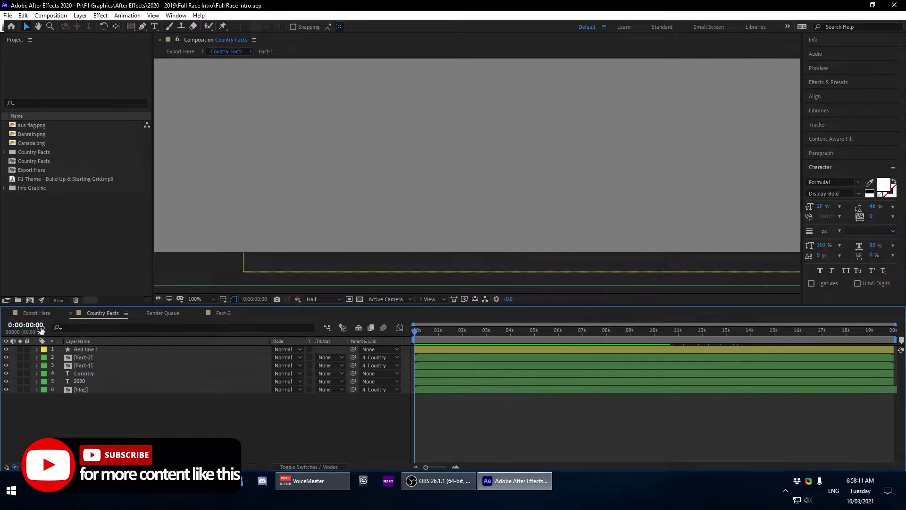
{"action": "left_click", "coordinate": [37, 312]}
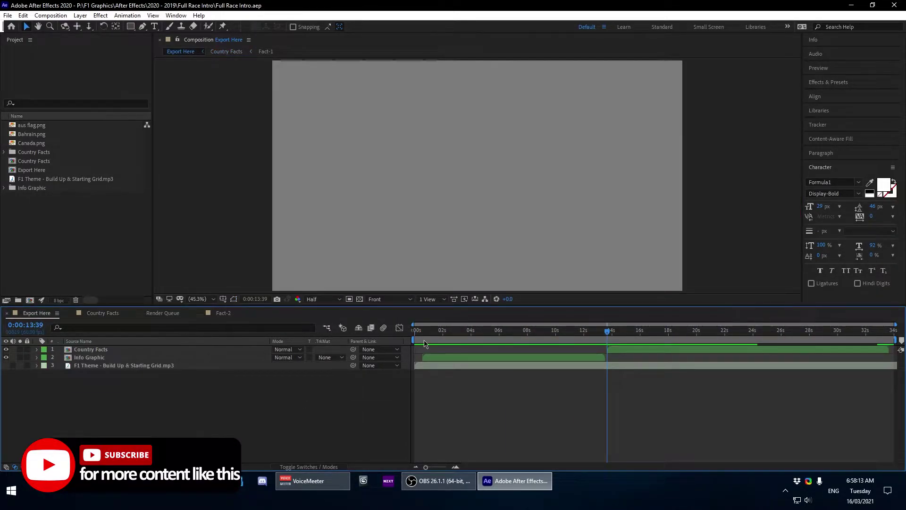
{"action": "key", "text": "Home"}
{"action": "left_click", "coordinate": [71, 313]}
{"action": "left_click", "coordinate": [141, 315]}
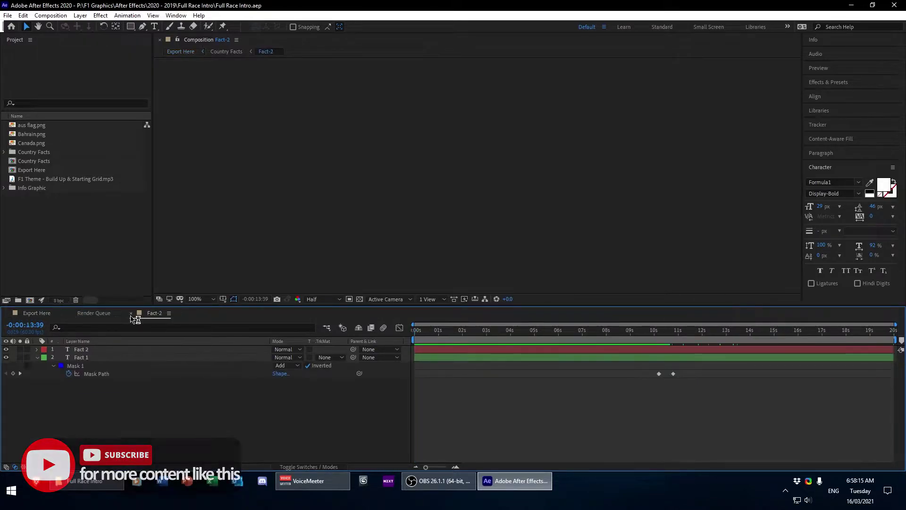
{"action": "left_click", "coordinate": [133, 313]}
{"action": "left_click", "coordinate": [46, 313]}
Open the Info Graphic composition from Export Here and preview its animation
{"action": "left_click", "coordinate": [117, 366]}
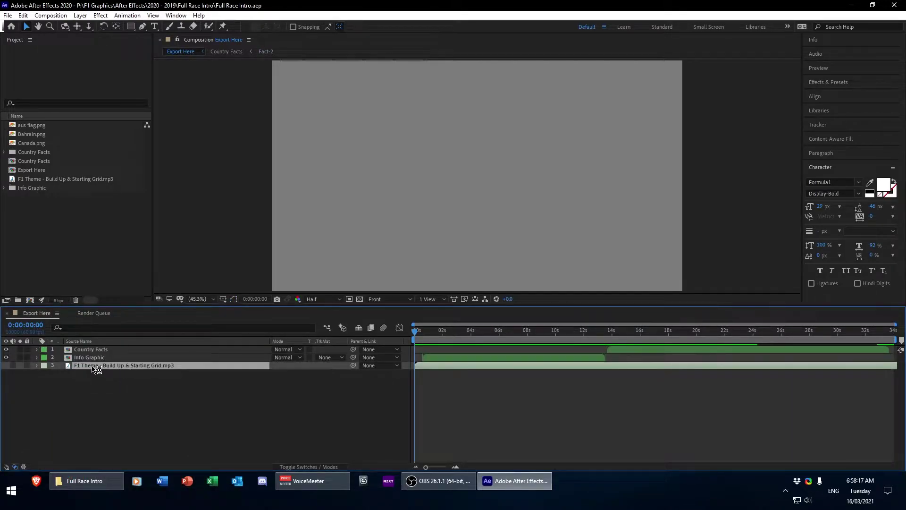
{"action": "left_click", "coordinate": [116, 400]}
{"action": "left_click", "coordinate": [85, 358]}
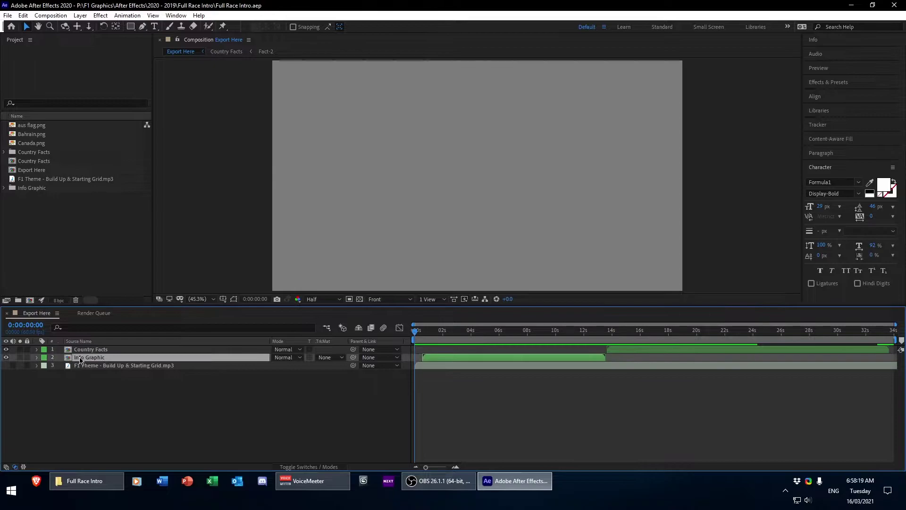
{"action": "left_click", "coordinate": [108, 349]}
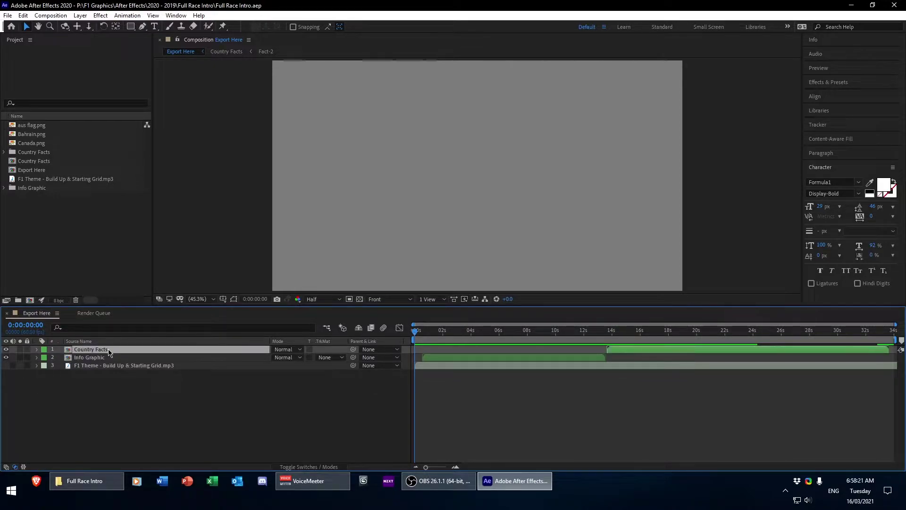
{"action": "left_click", "coordinate": [92, 359]}
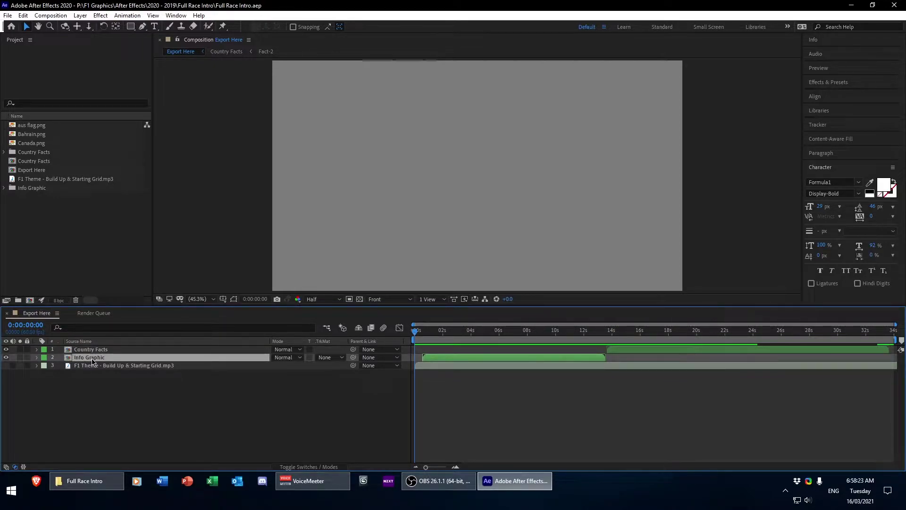
{"action": "double_click", "coordinate": [92, 360]}
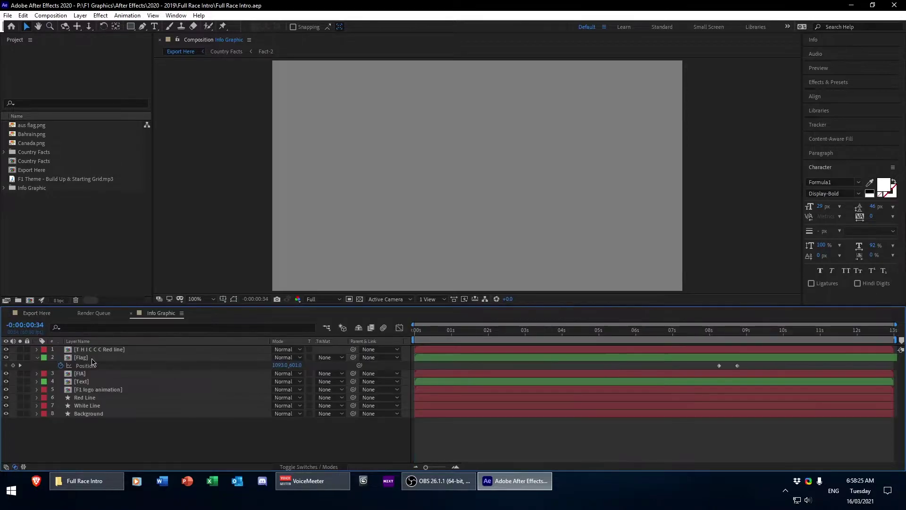
{"action": "left_click", "coordinate": [38, 357]}
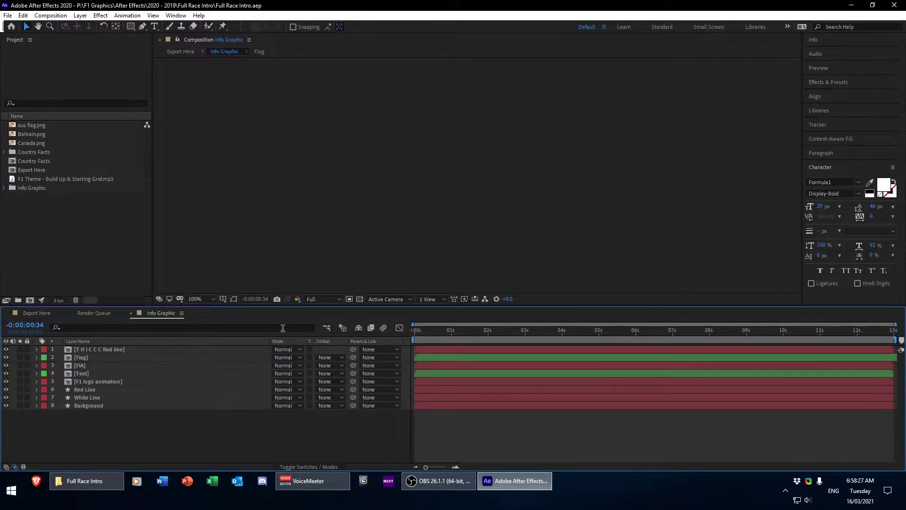
{"action": "key", "text": "space"}
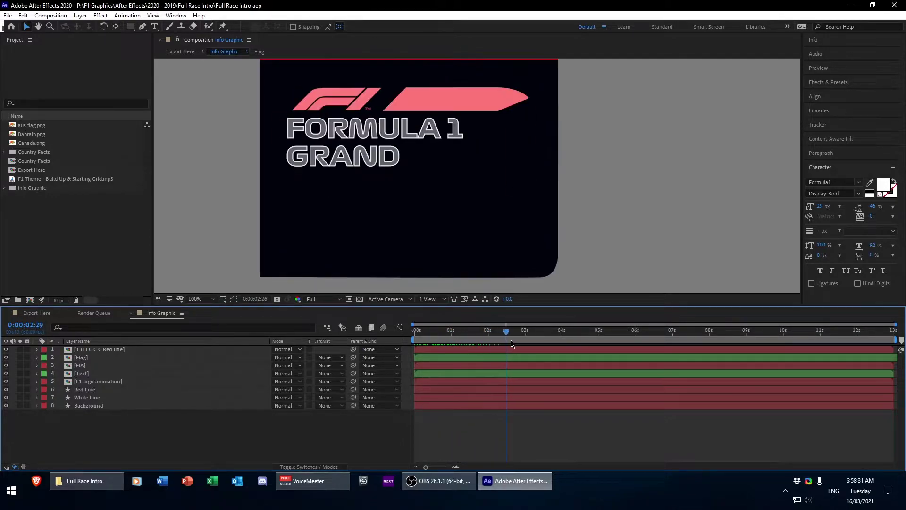
{"action": "left_click_drag", "start_coordinate": [545, 345], "coordinate": [395, 337]}
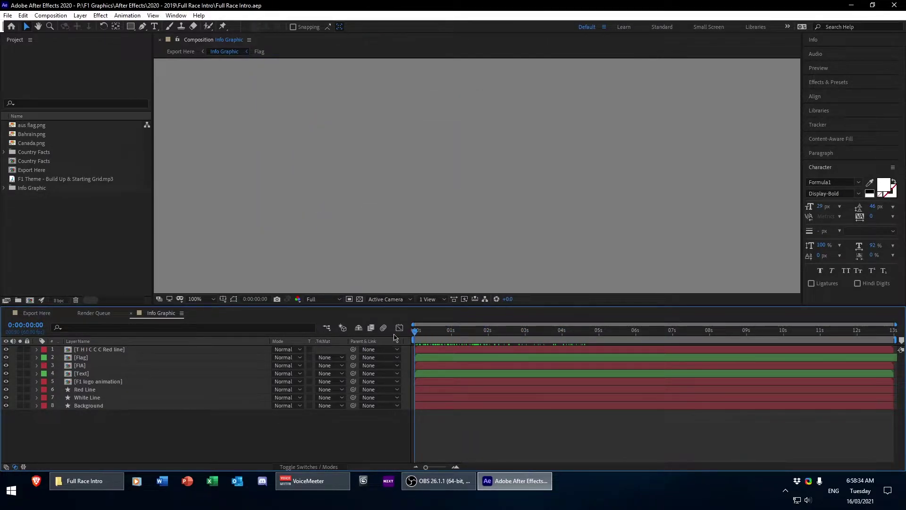
In the Text composition, replace the Race Name (Fill) title's DU CANADA line with OF USA
{"action": "double_click", "coordinate": [81, 373]}
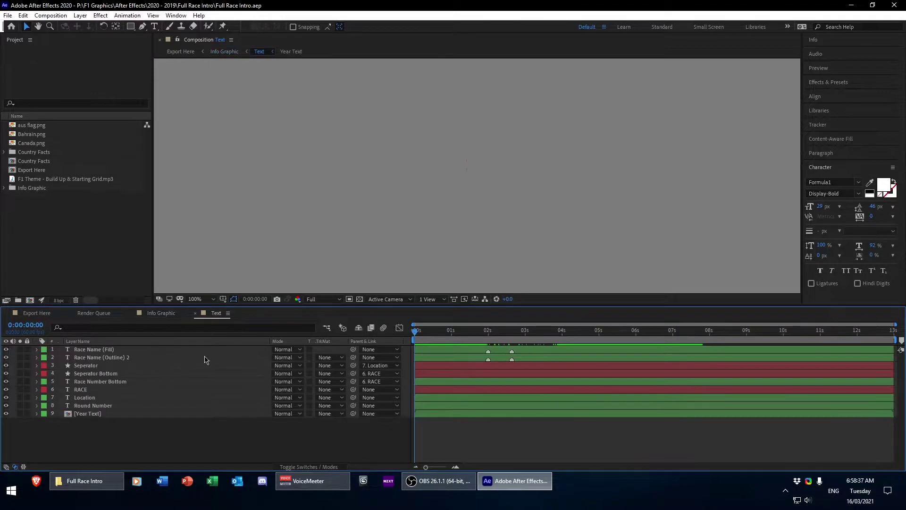
{"action": "left_click_drag", "start_coordinate": [418, 337], "coordinate": [535, 360]}
{"action": "left_click", "coordinate": [151, 350]}
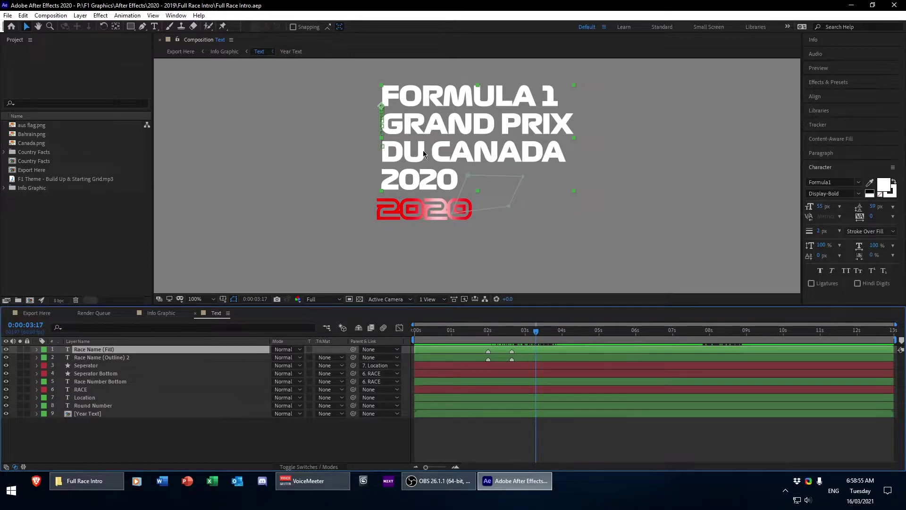
{"action": "double_click", "coordinate": [94, 349]}
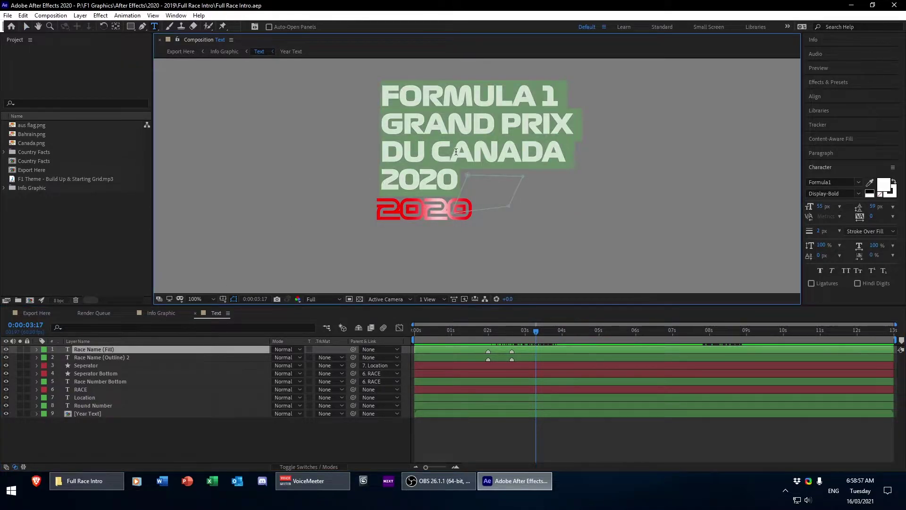
{"action": "left_click", "coordinate": [548, 129]}
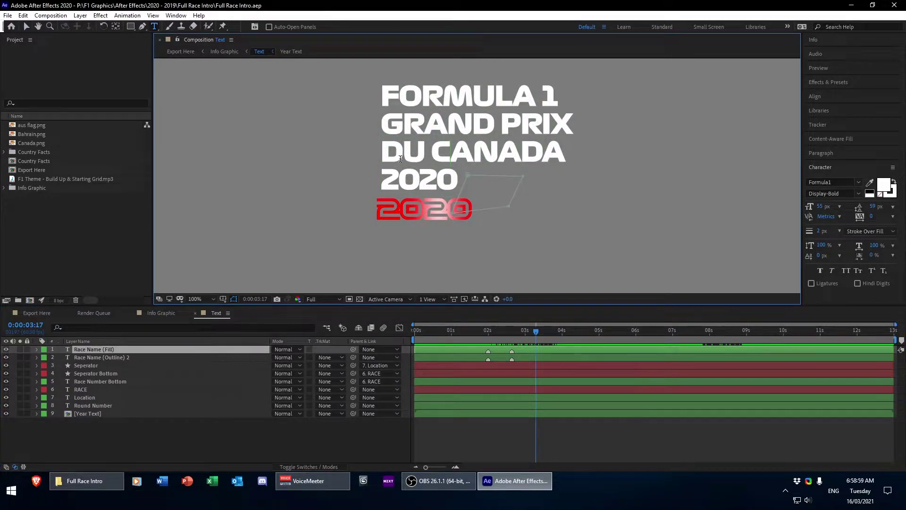
{"action": "left_click_drag", "start_coordinate": [387, 156], "coordinate": [567, 154]}
{"action": "type", "text": "OF USA"}
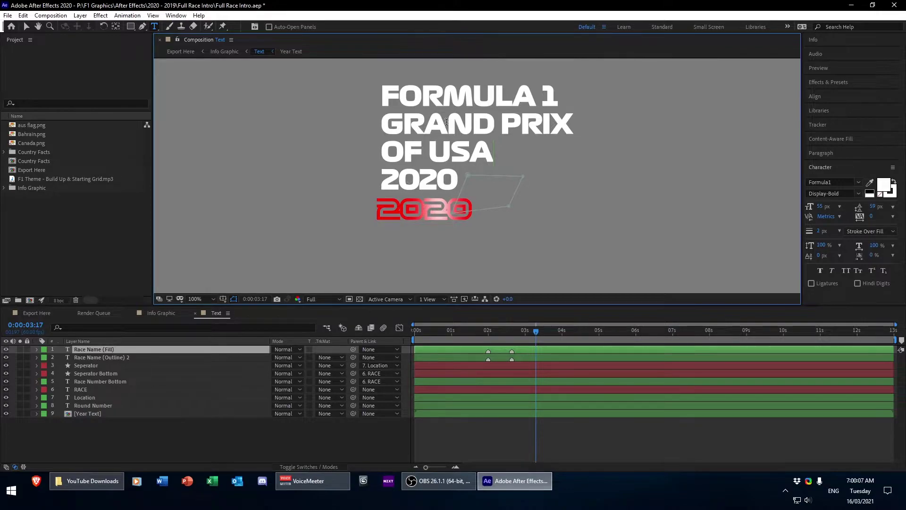
{"action": "key", "text": "ctrl+a"}
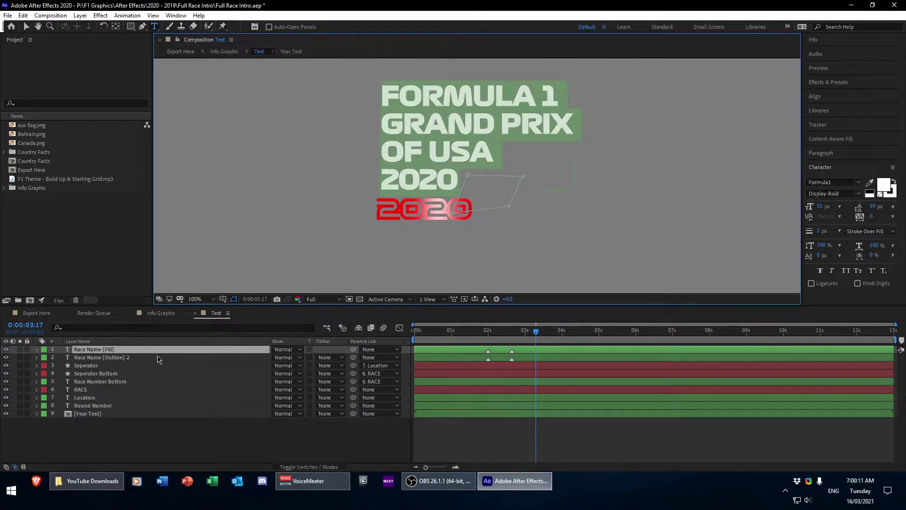
Set the Race Name (Outline) 2 layer's text to No Fill Color
{"action": "left_click", "coordinate": [157, 358]}
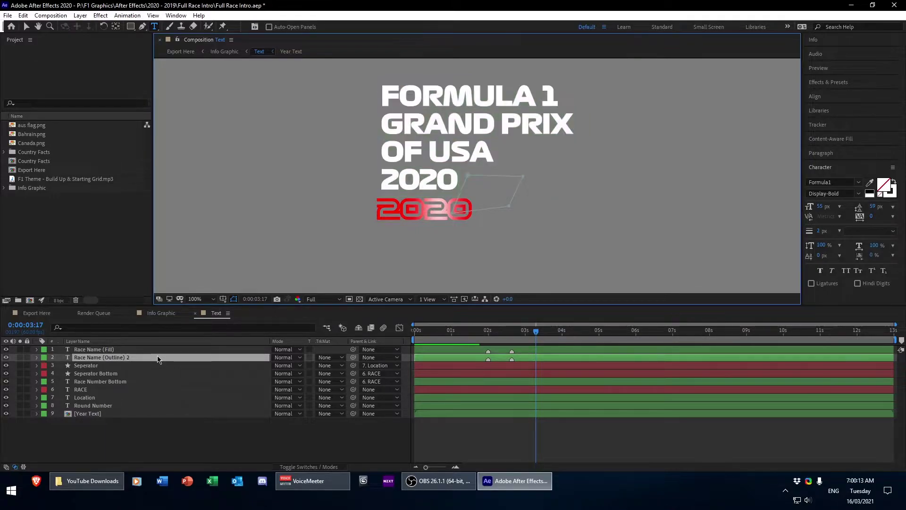
{"action": "left_click", "coordinate": [112, 382]}
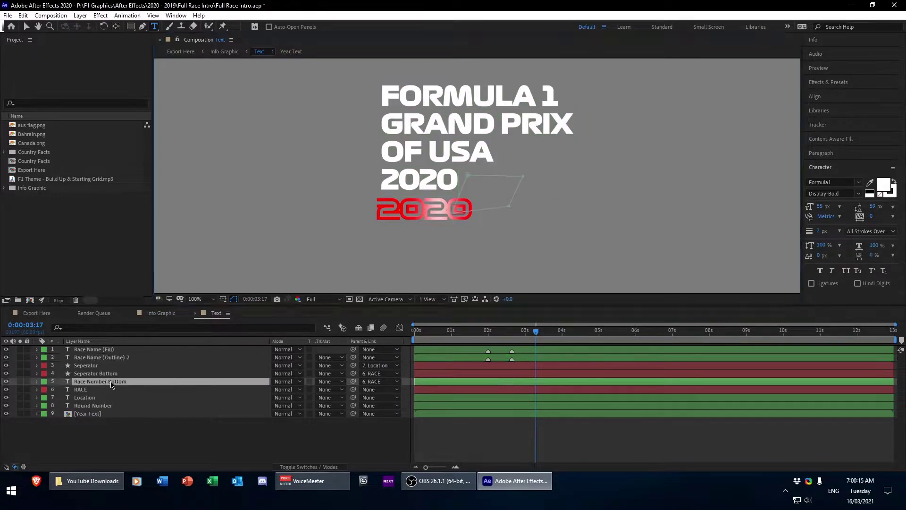
{"action": "left_click", "coordinate": [122, 358]}
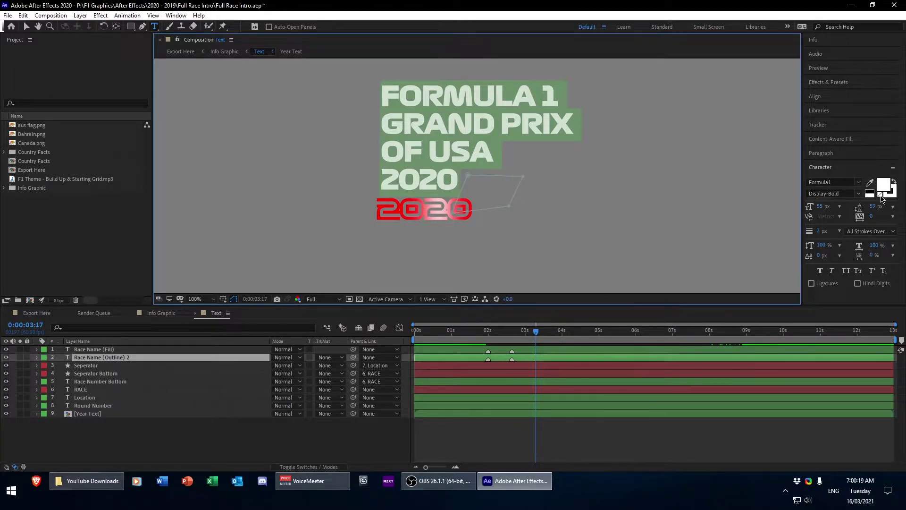
{"action": "left_click", "coordinate": [880, 197]}
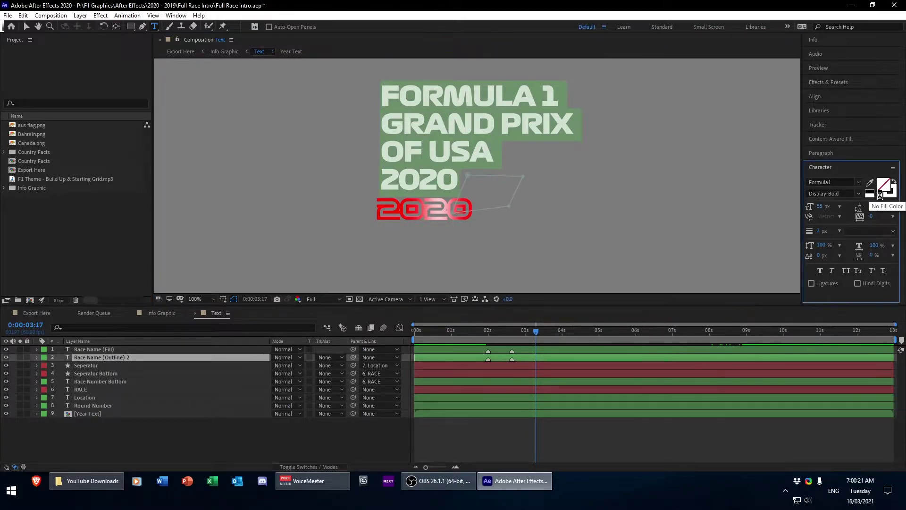
{"action": "left_click", "coordinate": [600, 439]}
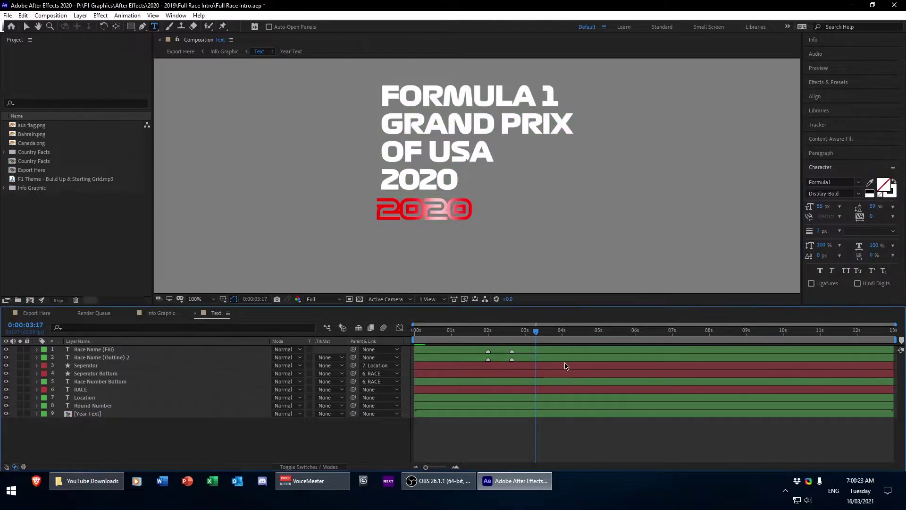
Preview the title animation from 0:00:02:07 and select the Race Name (Fill) layer
{"action": "left_click_drag", "start_coordinate": [523, 332], "coordinate": [476, 342]}
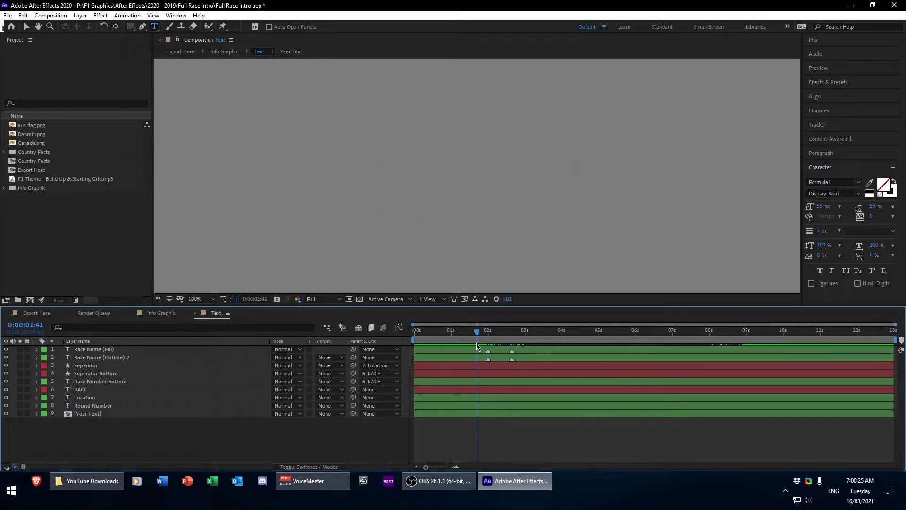
{"action": "key", "text": "space"}
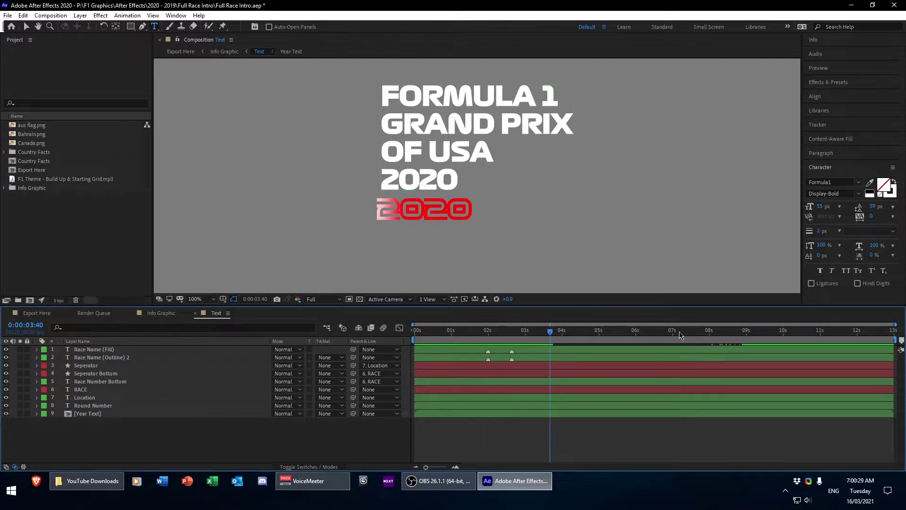
{"action": "mouse_move", "coordinate": [547, 333]}
{"action": "left_mouse_down"}
{"action": "mouse_move", "coordinate": [488, 330]}
{"action": "mouse_move", "coordinate": [518, 329]}
{"action": "mouse_move", "coordinate": [501, 339]}
{"action": "mouse_move", "coordinate": [539, 333]}
{"action": "left_mouse_up"}
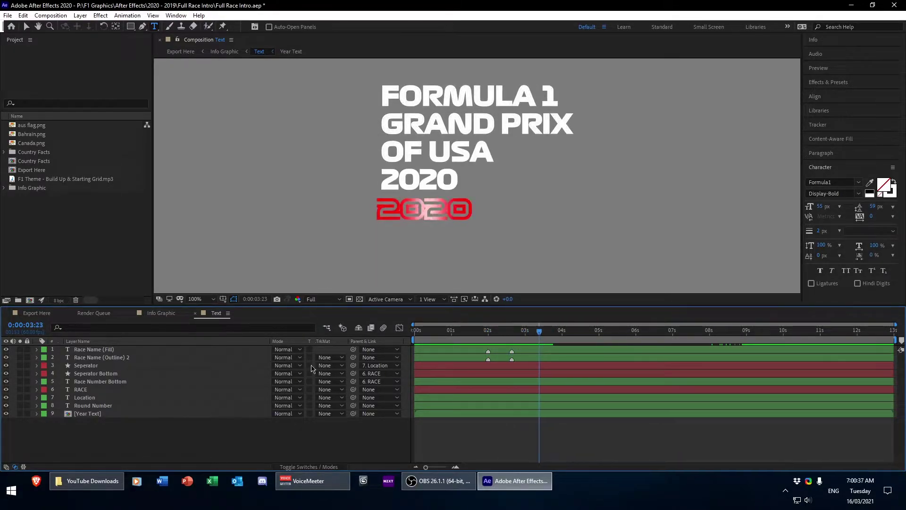
{"action": "left_click", "coordinate": [117, 351]}
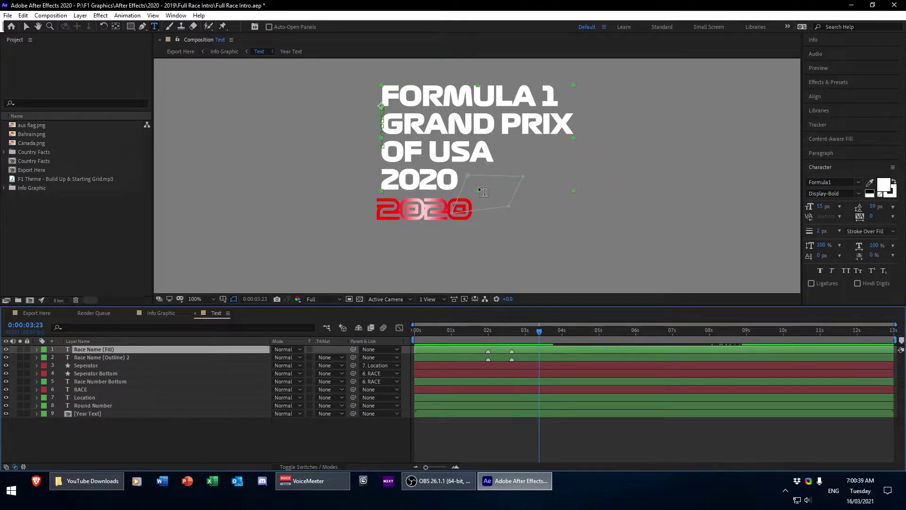
Move the Race Name (Fill) mask's top-left corner down and to the right
{"action": "key", "text": "v"}
{"action": "left_click_drag", "start_coordinate": [467, 175], "coordinate": [506, 197]}
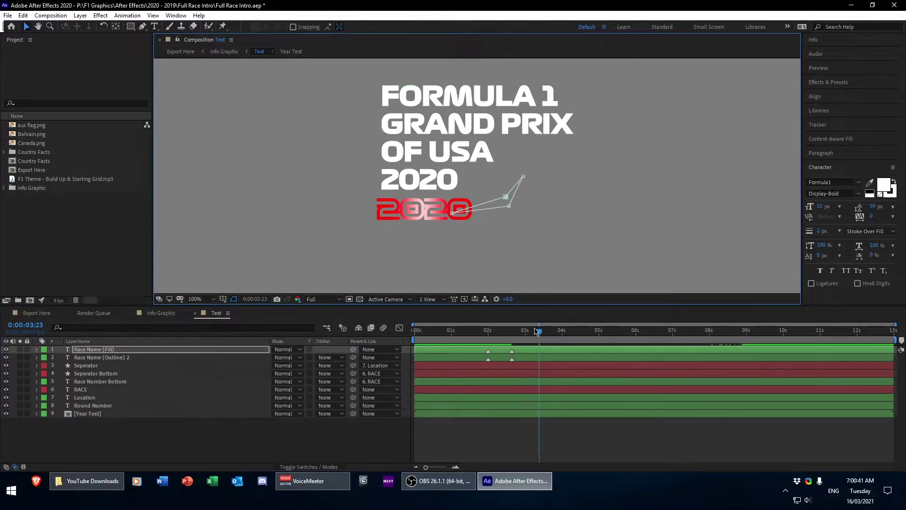
{"action": "mouse_move", "coordinate": [536, 330]}
{"action": "left_mouse_down"}
{"action": "mouse_move", "coordinate": [494, 331]}
{"action": "mouse_move", "coordinate": [536, 331]}
{"action": "mouse_move", "coordinate": [538, 347]}
{"action": "left_mouse_up"}
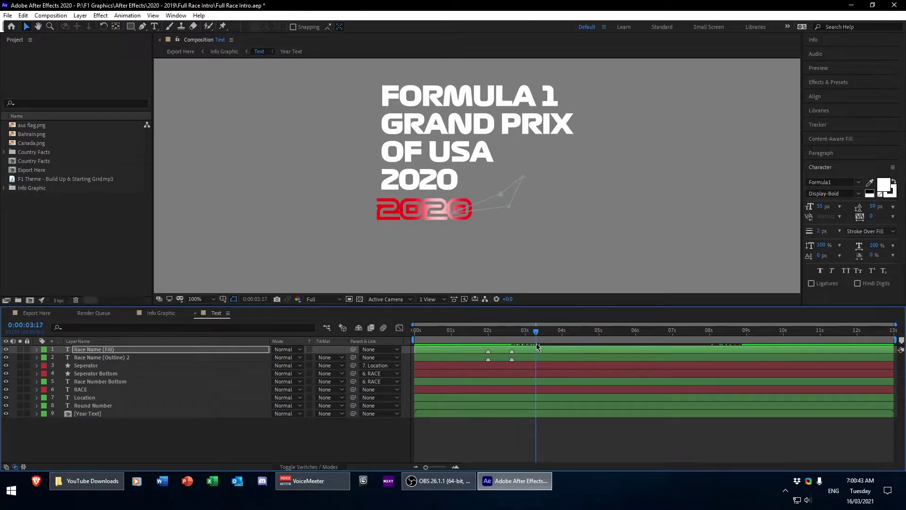
Review the Race Name (Fill) Mask Path keyframes around 2:40, then preview the intro
{"action": "key", "text": "m"}
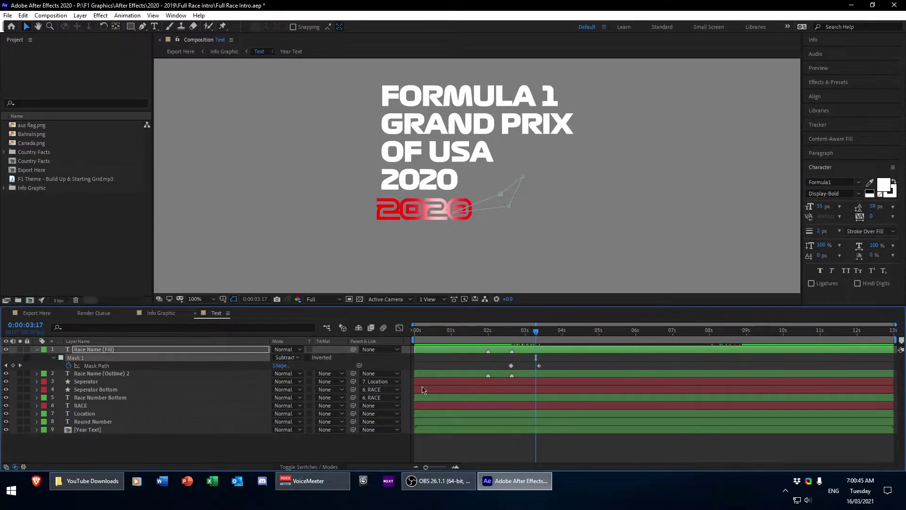
{"action": "left_click", "coordinate": [562, 365]}
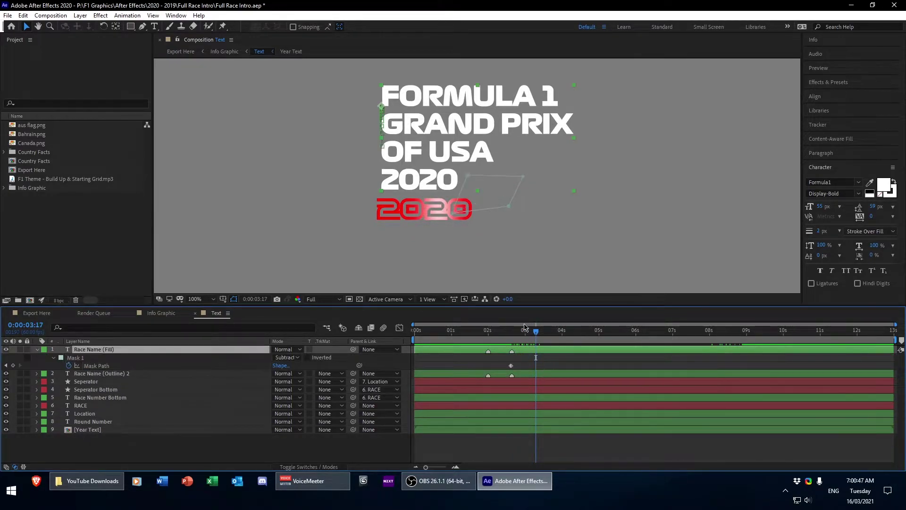
{"action": "mouse_move", "coordinate": [529, 334]}
{"action": "left_mouse_down"}
{"action": "mouse_move", "coordinate": [542, 334]}
{"action": "mouse_move", "coordinate": [516, 338]}
{"action": "mouse_move", "coordinate": [514, 328]}
{"action": "left_mouse_up"}
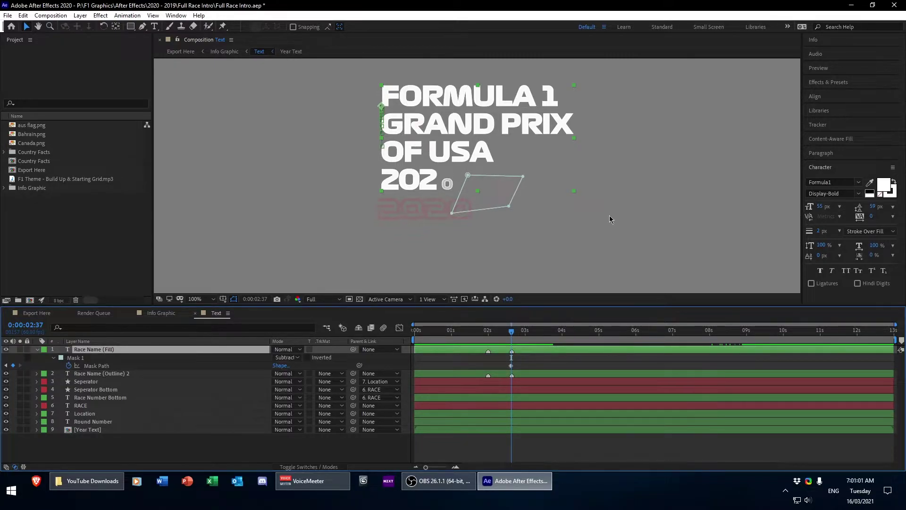
{"action": "left_click", "coordinate": [37, 349]}
{"action": "key", "text": "space"}
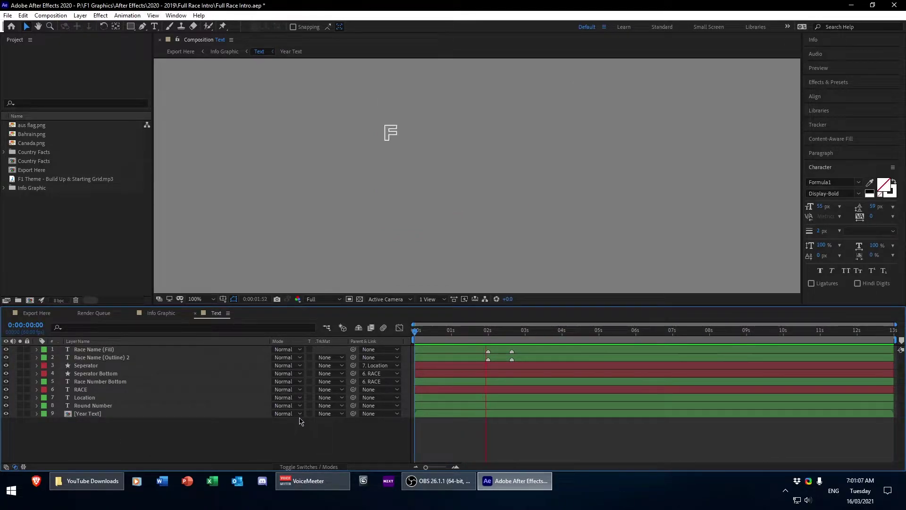
In the Year Text precomp, change the Year Text Red layer from 2020 to 2021
{"action": "key", "text": "space"}
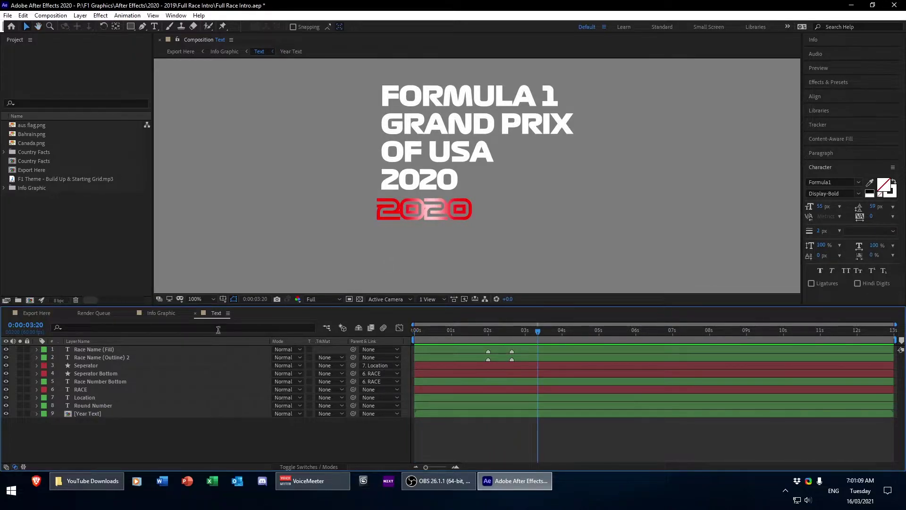
{"action": "left_click", "coordinate": [87, 415]}
{"action": "double_click", "coordinate": [117, 415]}
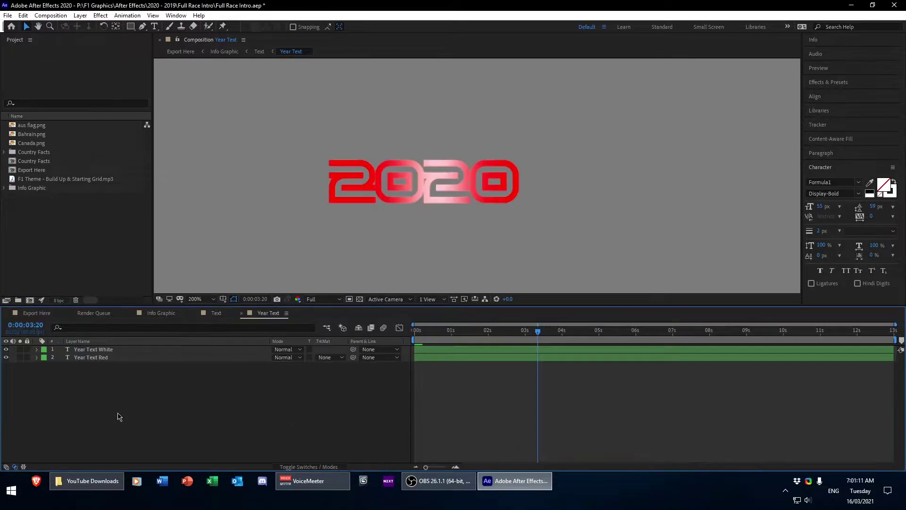
{"action": "double_click", "coordinate": [103, 359]}
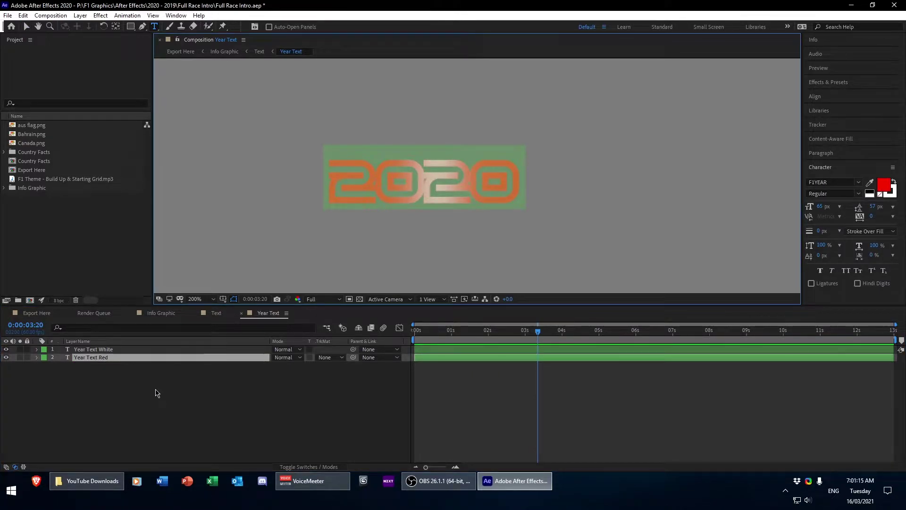
{"action": "key", "text": "Right"}
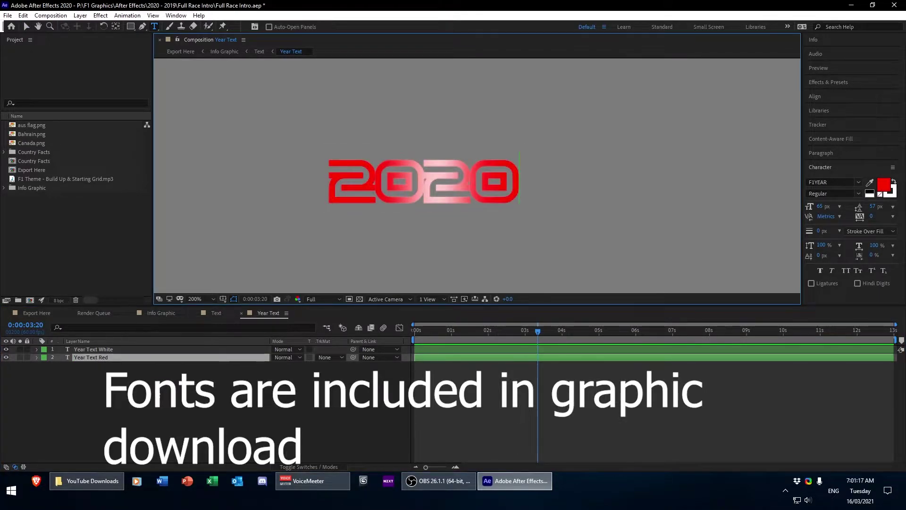
{"action": "key", "text": "BackSpace"}
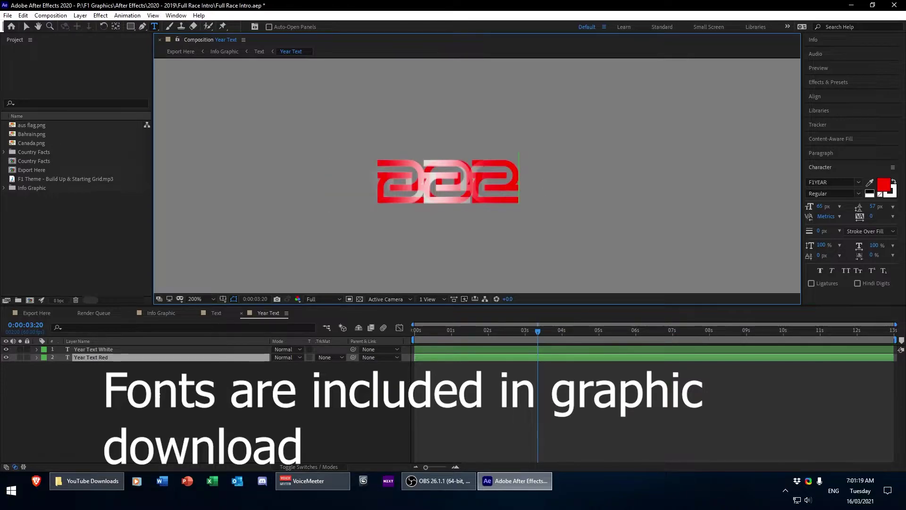
{"action": "type", "text": "1"}
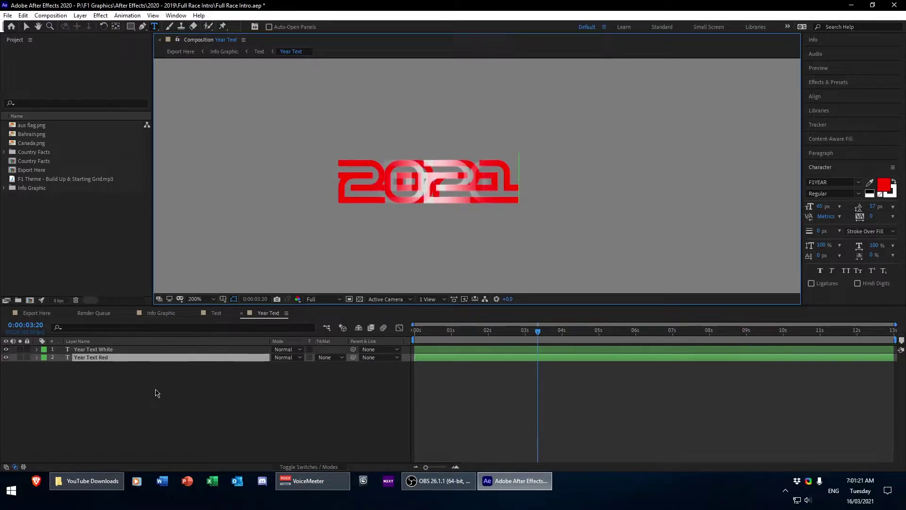
{"action": "left_click", "coordinate": [159, 370]}
Preview the year animation and close Year Text to return to the Text composition
{"action": "left_click", "coordinate": [99, 351]}
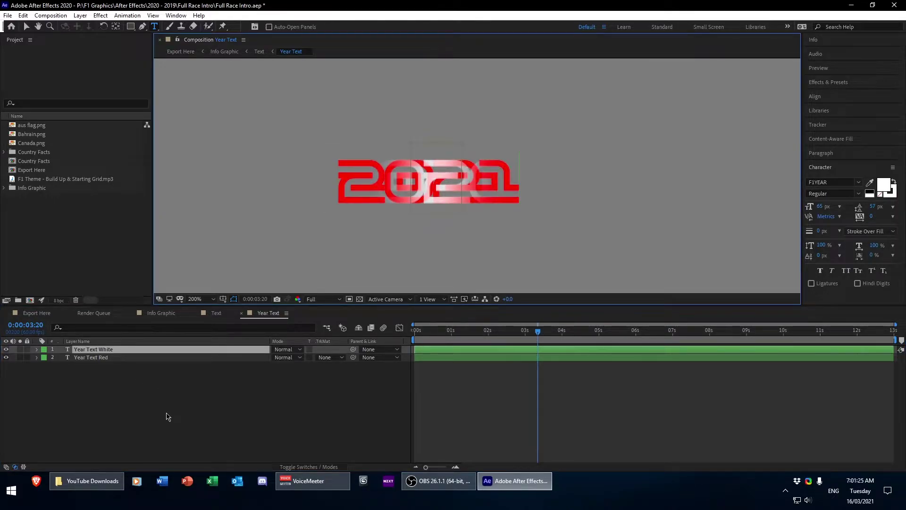
{"action": "left_click", "coordinate": [166, 416]}
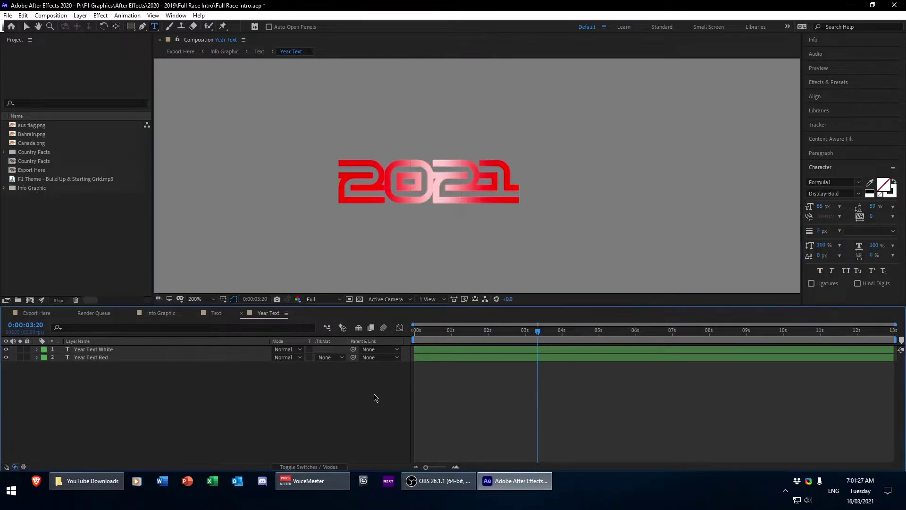
{"action": "key", "text": "space"}
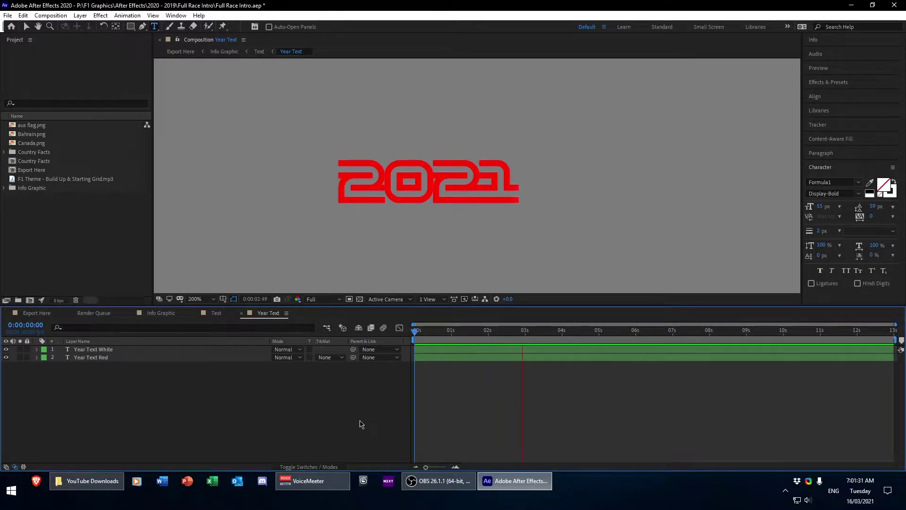
{"action": "left_click", "coordinate": [241, 313]}
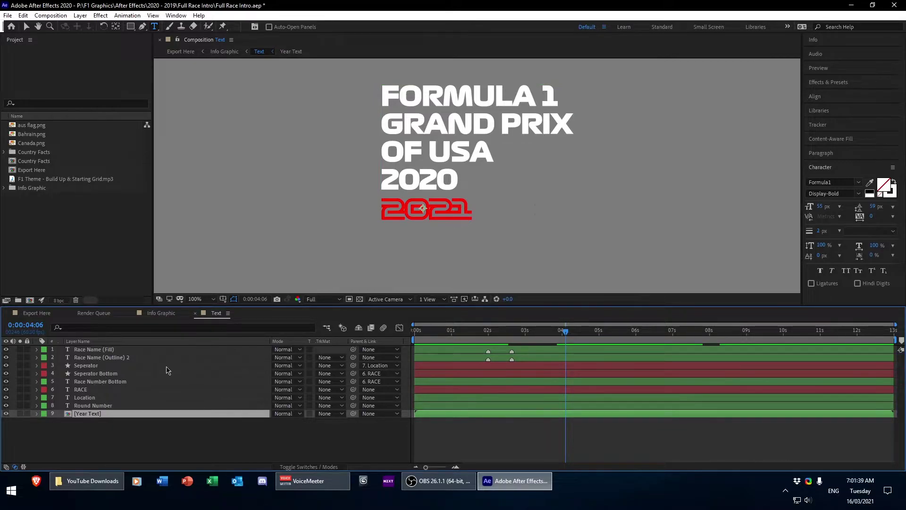
At the ROUND 06 MONTREAL | CANADA section, set the Race Number Bottom text to 18
{"action": "left_click_drag", "start_coordinate": [560, 335], "coordinate": [750, 349]}
{"action": "left_click", "coordinate": [109, 374]}
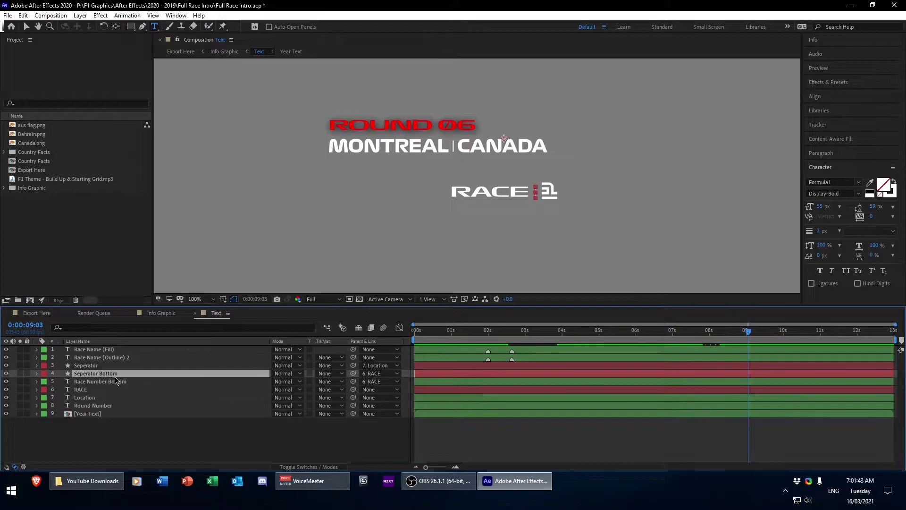
{"action": "left_click", "coordinate": [114, 382]}
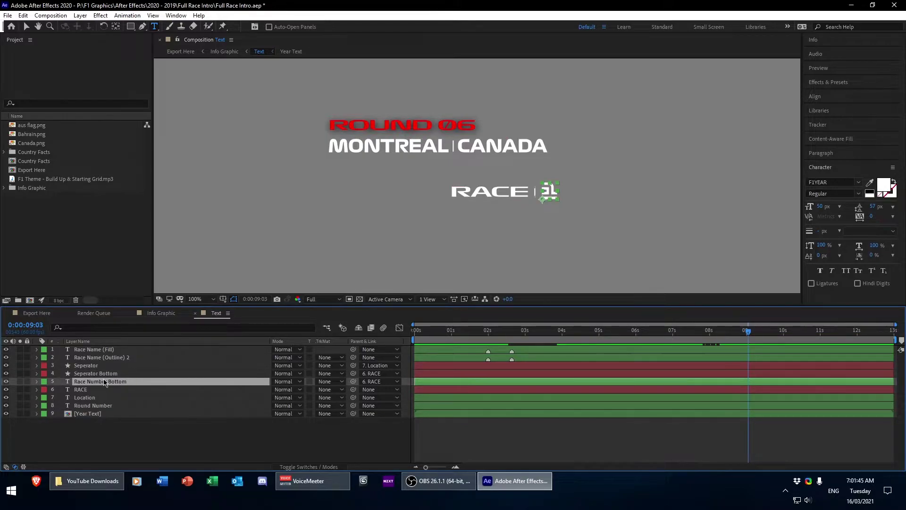
{"action": "double_click", "coordinate": [104, 382]}
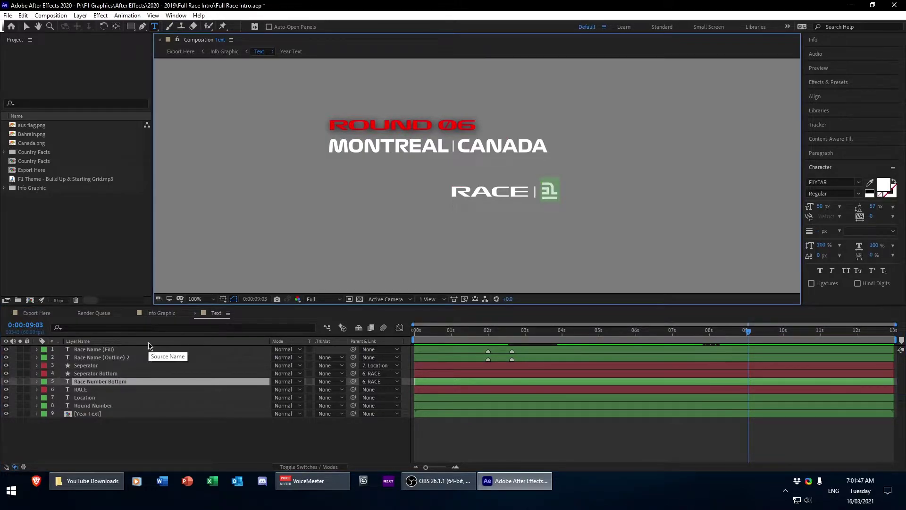
{"action": "type", "text": "21"}
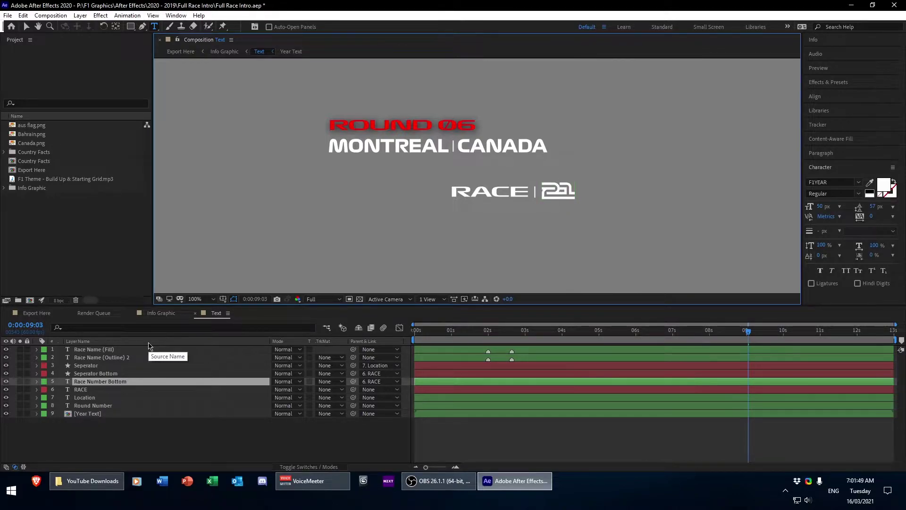
{"action": "key", "text": "BackSpace"}
{"action": "key", "text": "BackSpace"}
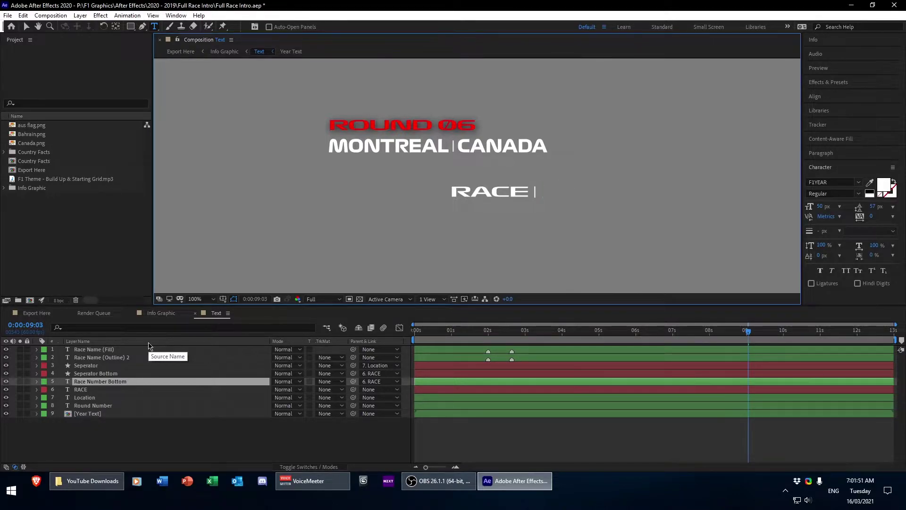
{"action": "type", "text": "18"}
{"action": "left_click", "coordinate": [113, 391]}
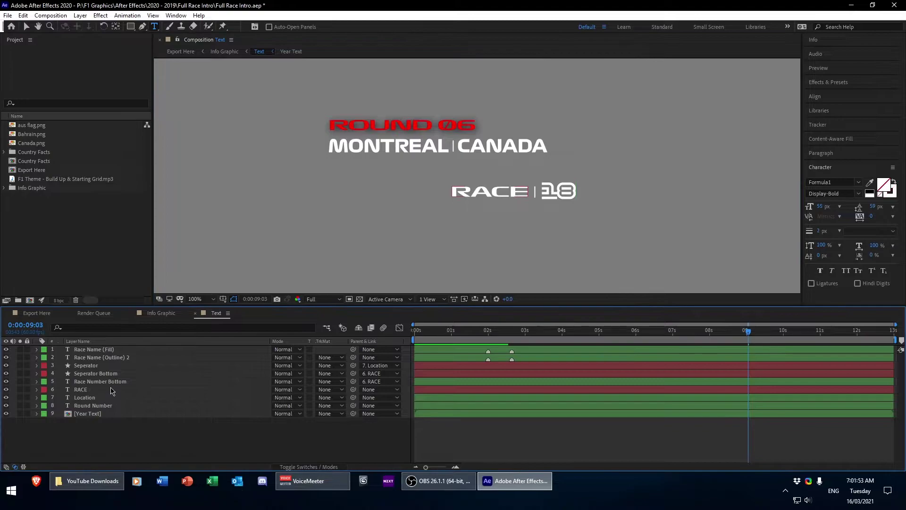
{"action": "left_click", "coordinate": [113, 391]}
{"action": "left_click", "coordinate": [131, 453]}
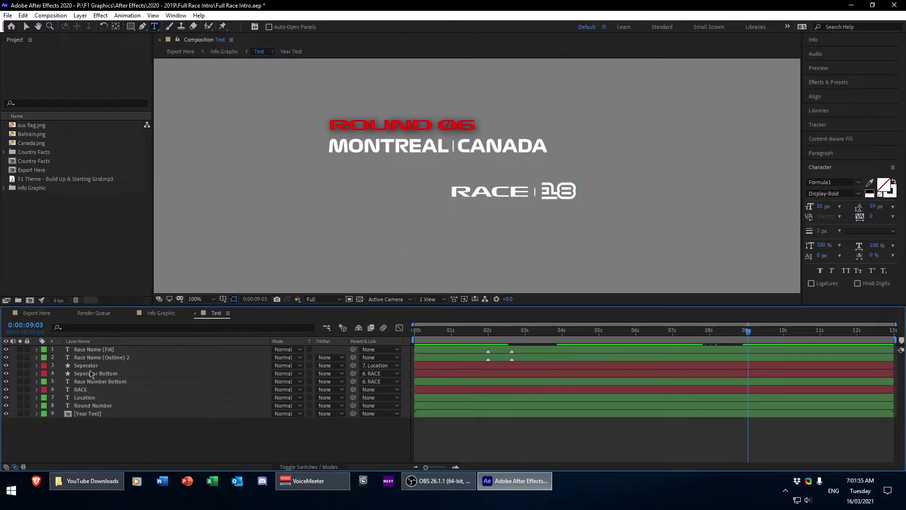
{"action": "left_click", "coordinate": [91, 407]}
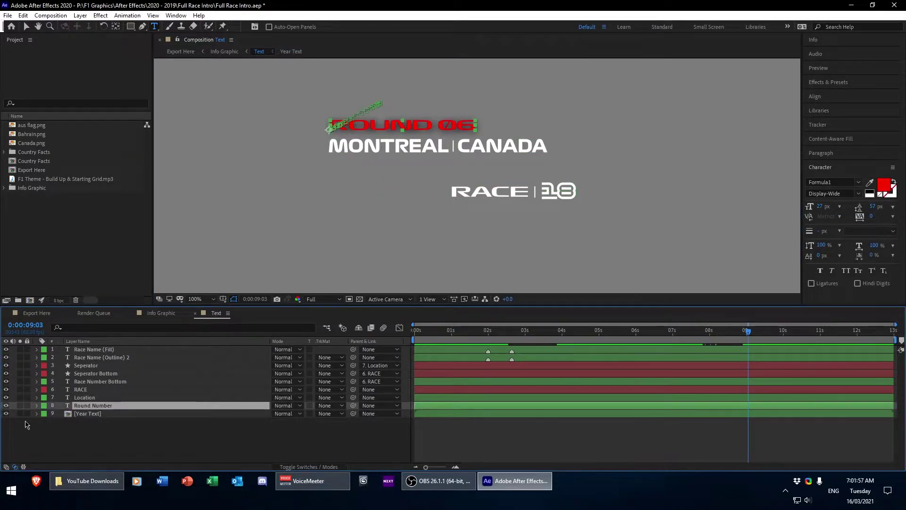
At the Round Number Source Text keyframe, change 06 to 21 and preview ROUND 21
{"action": "left_click", "coordinate": [37, 405]}
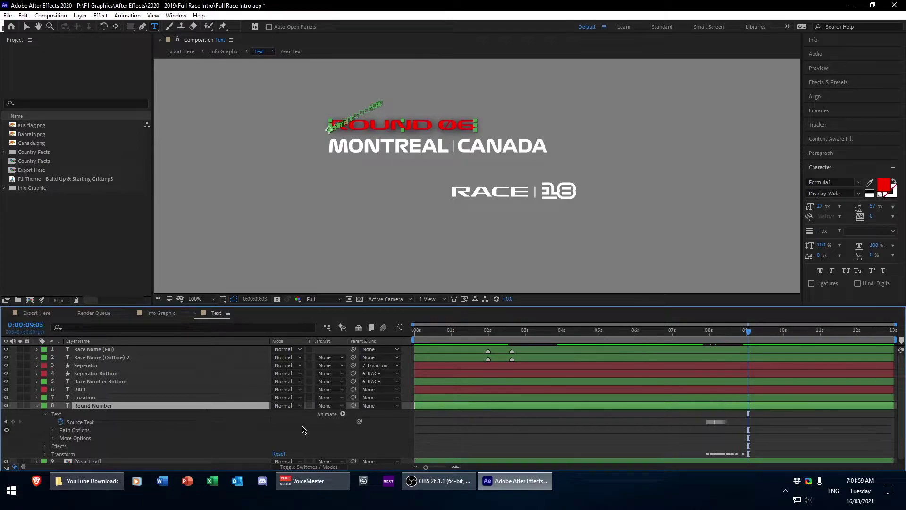
{"action": "left_click", "coordinate": [6, 421]}
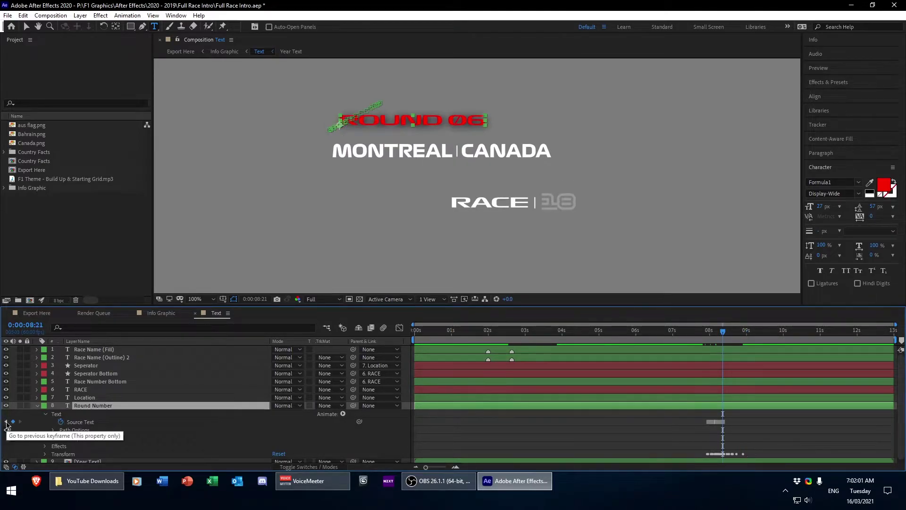
{"action": "double_click", "coordinate": [474, 120]}
{"action": "type", "text": "21"}
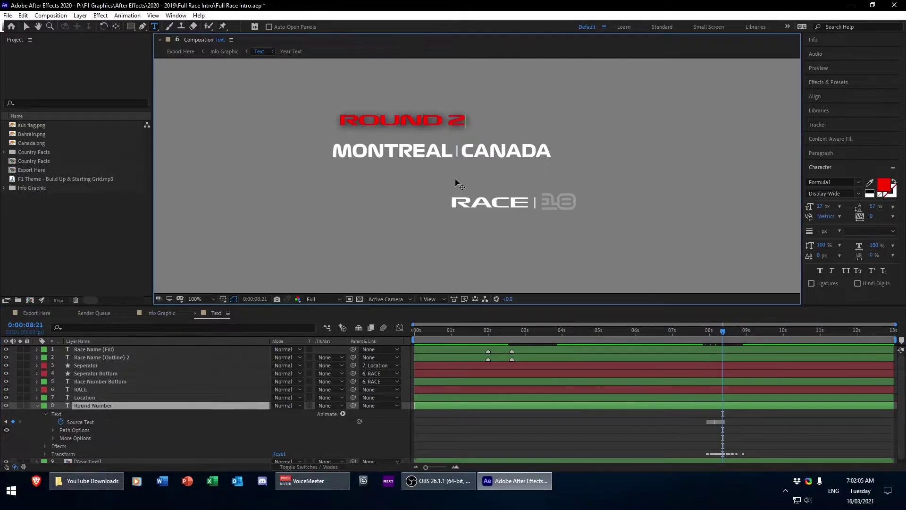
{"action": "left_click", "coordinate": [657, 424]}
{"action": "left_click_drag", "start_coordinate": [723, 332], "coordinate": [694, 333]}
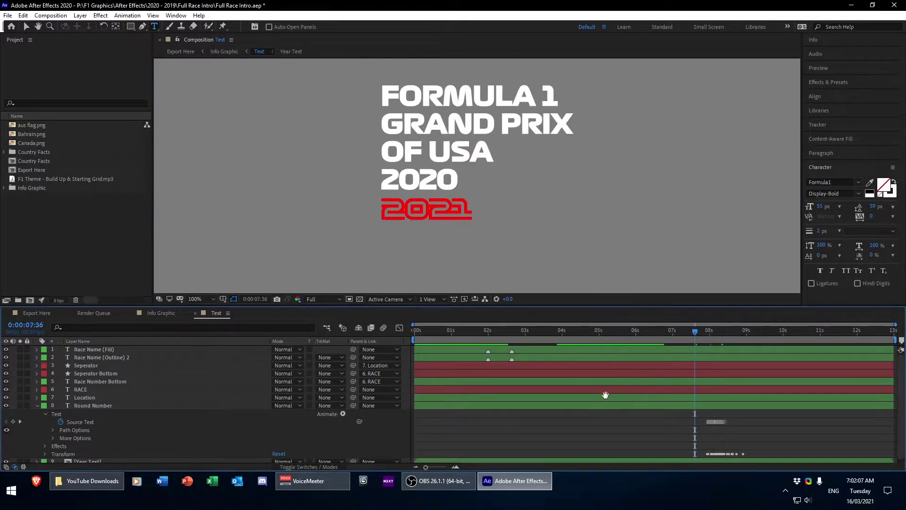
{"action": "key", "text": "space"}
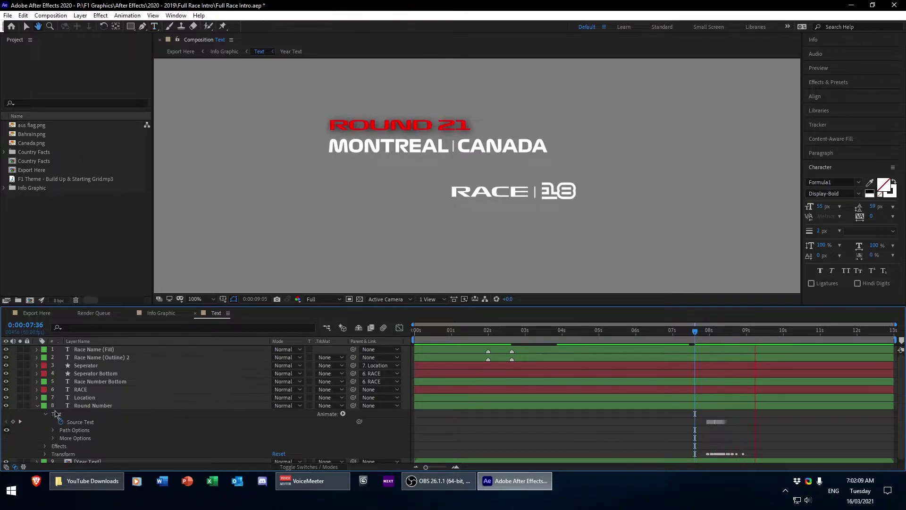
{"action": "left_click", "coordinate": [36, 405]}
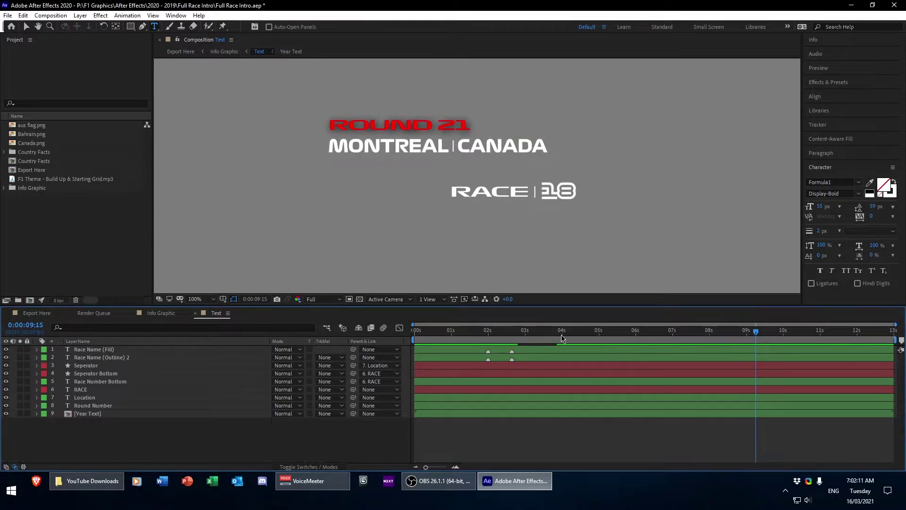
Replace the Location layer's MONTREAL | CANADA text with TEXAS USA
{"action": "left_click", "coordinate": [250, 397]}
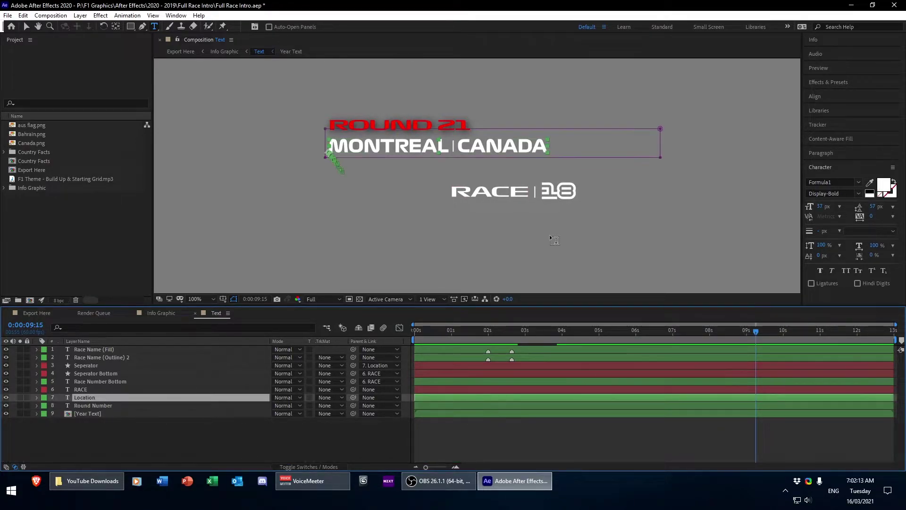
{"action": "key", "text": "v"}
{"action": "double_click", "coordinate": [85, 397]}
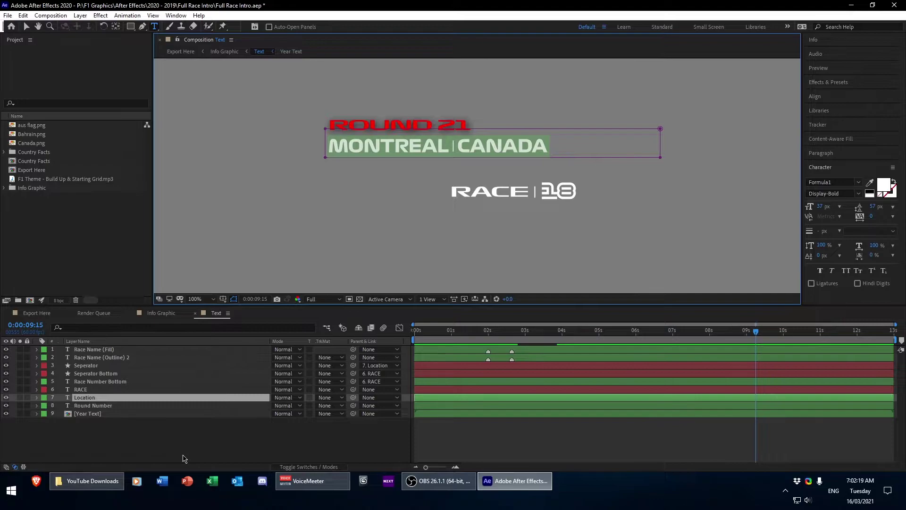
{"action": "type", "text": "TEXAS"}
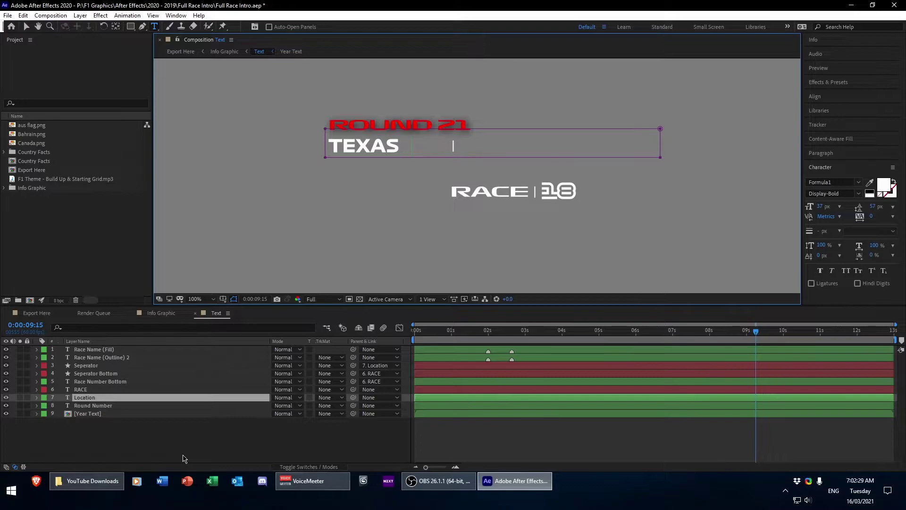
{"action": "type", "text": "U"}
At 200% zoom, delete the extra spaces before USA so the location reads TEXAS|USA
{"action": "left_click", "coordinate": [83, 367]}
{"action": "key", "text": "comma"}
{"action": "key", "text": "comma"}
{"action": "key", "text": "comma"}
{"action": "key", "text": "comma"}
{"action": "key", "text": "comma"}
{"action": "key", "text": "comma"}
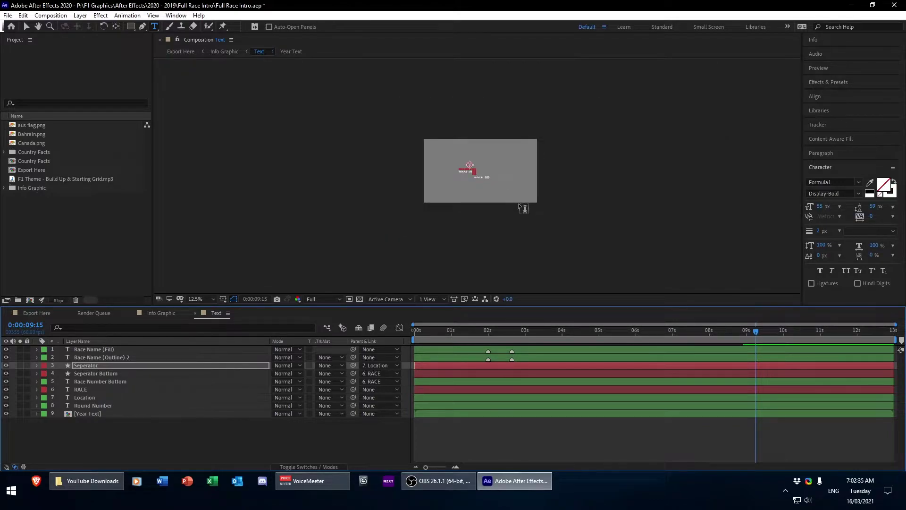
{"action": "key", "text": "period"}
{"action": "key", "text": "period"}
{"action": "key", "text": "period"}
{"action": "key", "text": "period"}
{"action": "key", "text": "period"}
{"action": "key", "text": "period"}
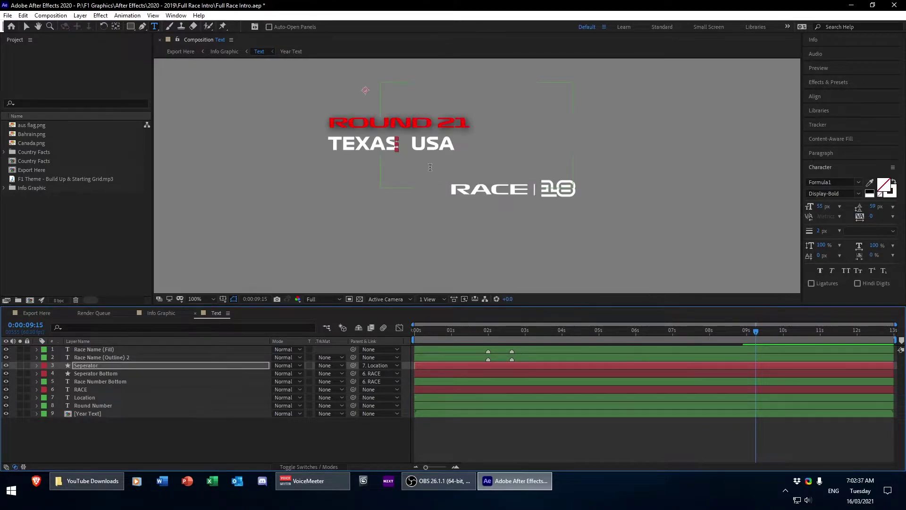
{"action": "key", "text": "period"}
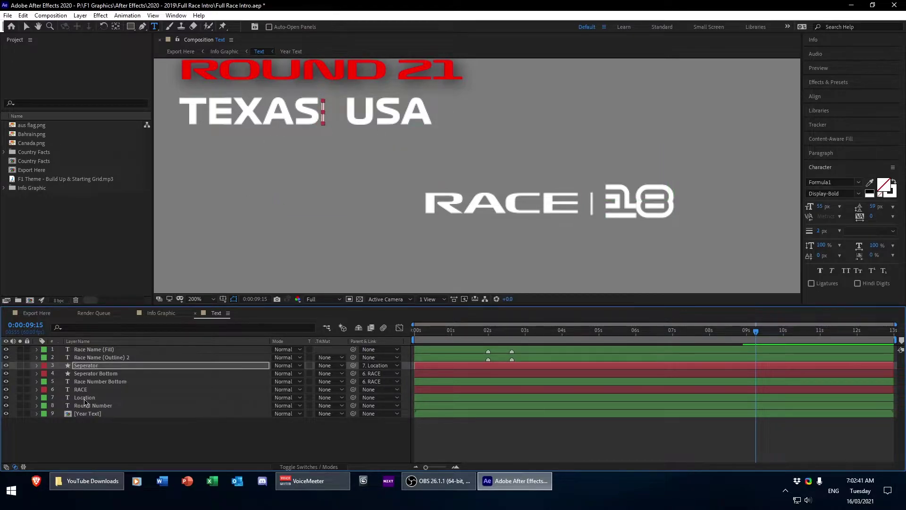
{"action": "left_click", "coordinate": [99, 399]}
{"action": "left_click", "coordinate": [351, 115]}
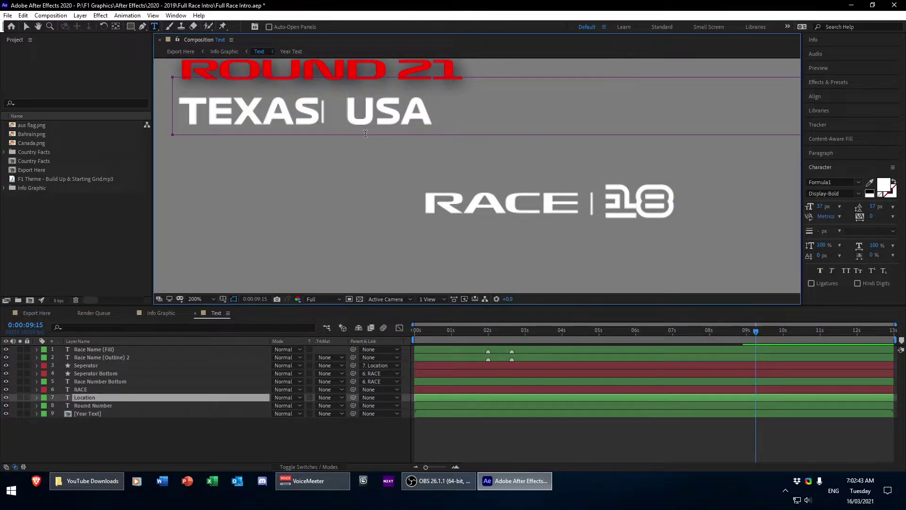
{"action": "key", "text": "BackSpace"}
{"action": "key", "text": "BackSpace"}
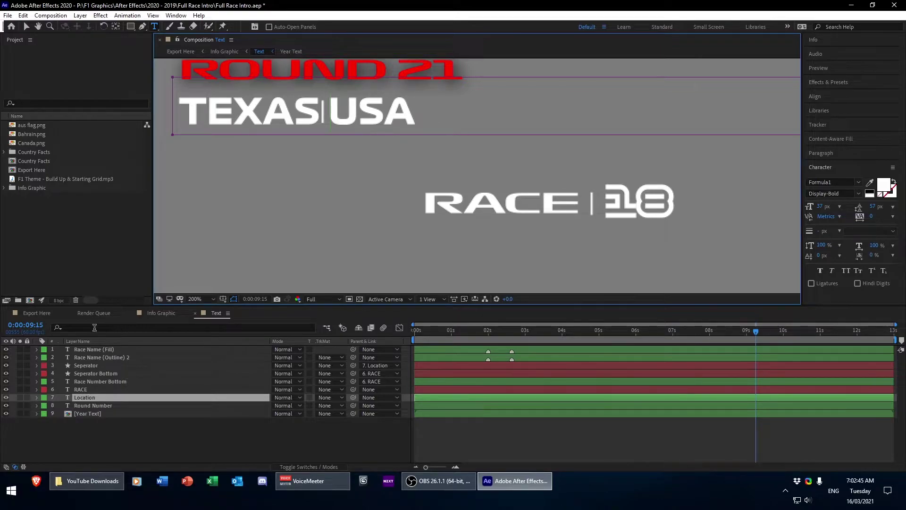
{"action": "left_click", "coordinate": [94, 366]}
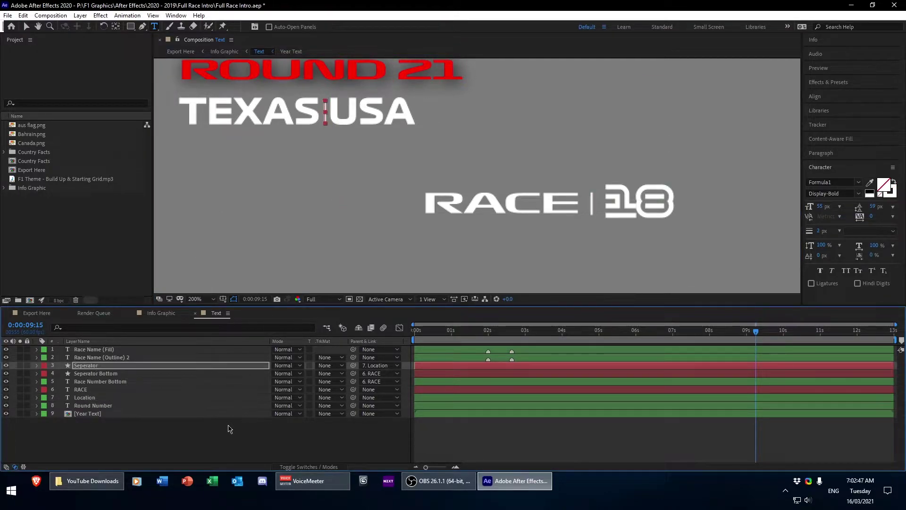
{"action": "left_click", "coordinate": [194, 446]}
Reset the view to 100%, recentre it, check the text near 8:47, and return to Info Graphic
{"action": "key", "text": "comma"}
{"action": "key", "text": "comma"}
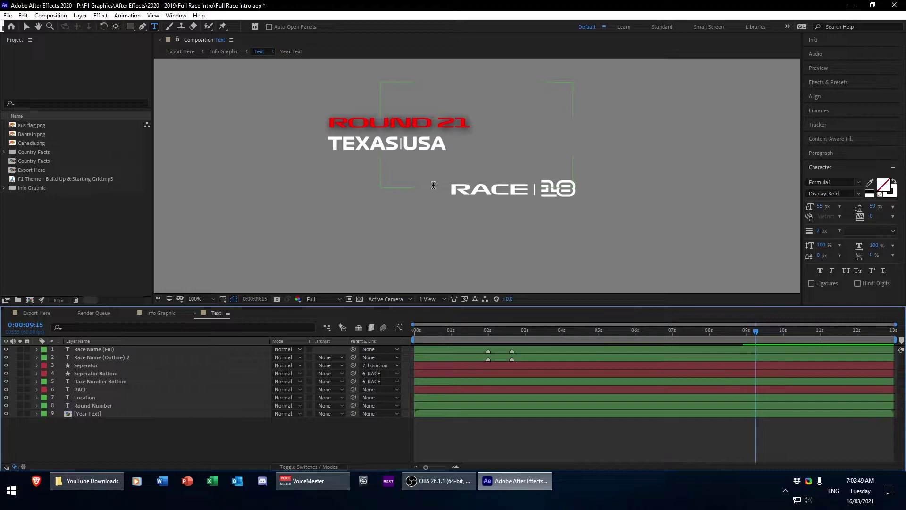
{"action": "key", "text": "h"}
{"action": "left_click_drag", "start_coordinate": [434, 185], "coordinate": [419, 206]}
{"action": "key", "text": "v"}
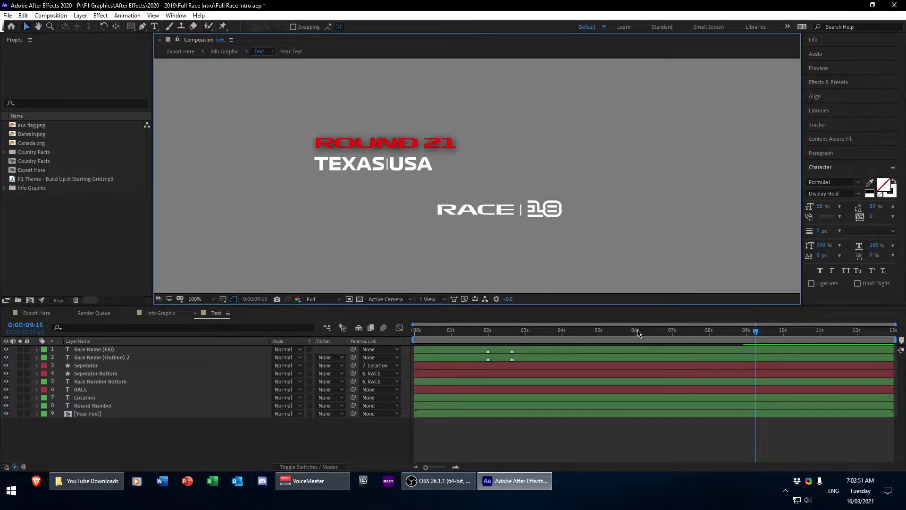
{"action": "mouse_move", "coordinate": [747, 334]}
{"action": "left_mouse_down"}
{"action": "mouse_move", "coordinate": [792, 334]}
{"action": "mouse_move", "coordinate": [675, 338]}
{"action": "mouse_move", "coordinate": [736, 342]}
{"action": "left_mouse_up"}
{"action": "left_click", "coordinate": [160, 312]}
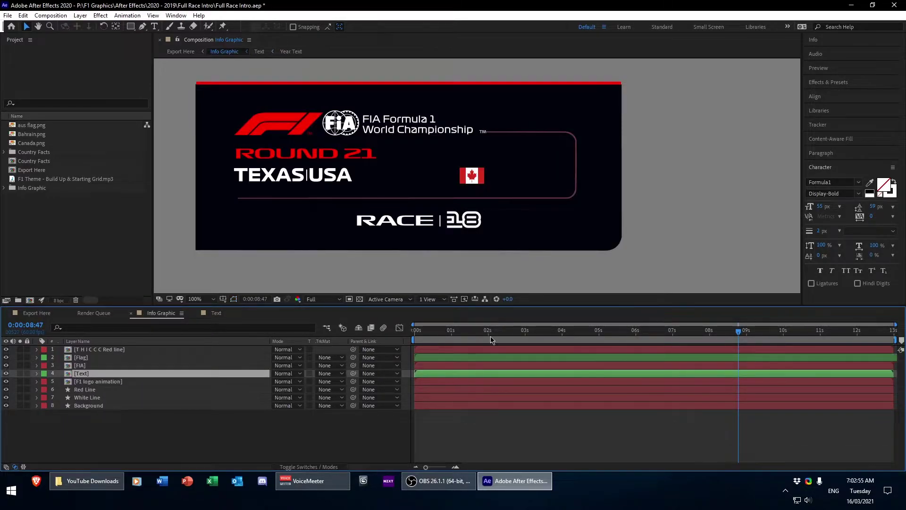
Preview the Info Graphic intro from the start at Half resolution, then close the Text composition
{"action": "left_click_drag", "start_coordinate": [466, 332], "coordinate": [357, 339]}
{"action": "left_click", "coordinate": [443, 415]}
{"action": "key", "text": "space"}
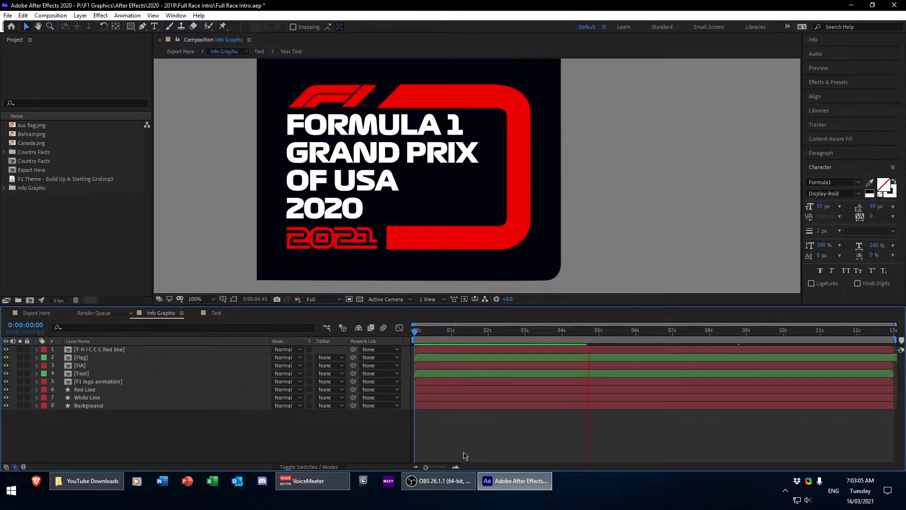
{"action": "left_click", "coordinate": [323, 299]}
{"action": "left_click", "coordinate": [321, 323]}
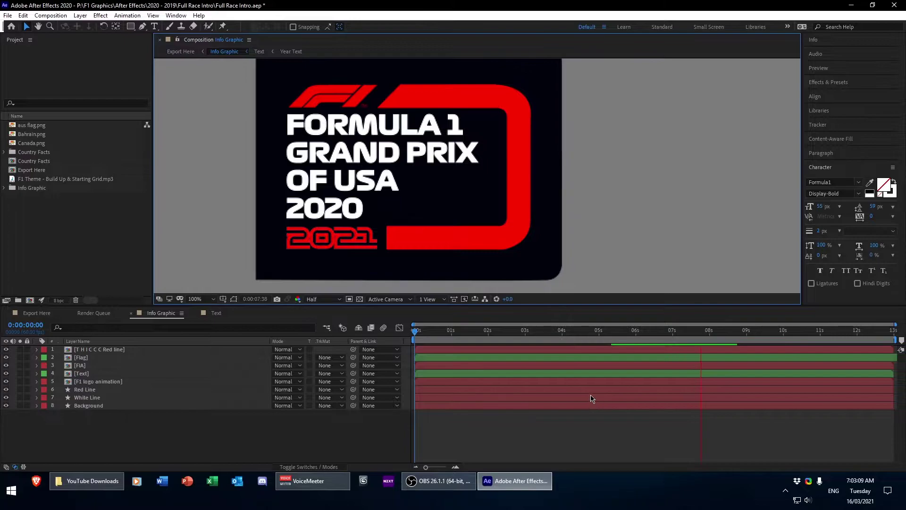
{"action": "key", "text": "space"}
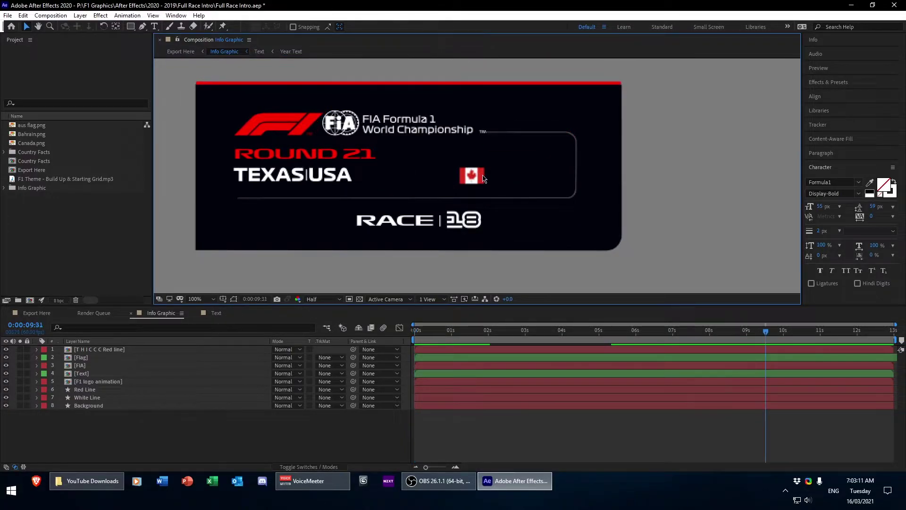
{"action": "left_click", "coordinate": [215, 313]}
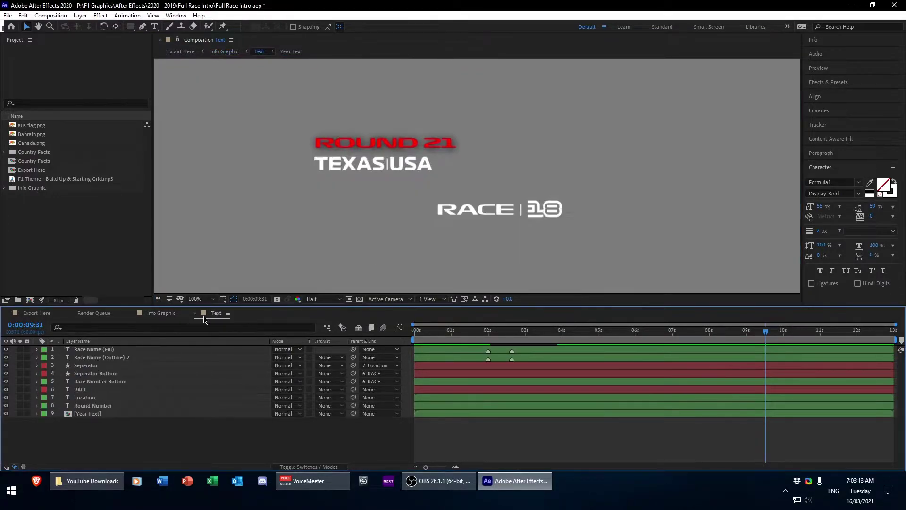
{"action": "left_click", "coordinate": [194, 314]}
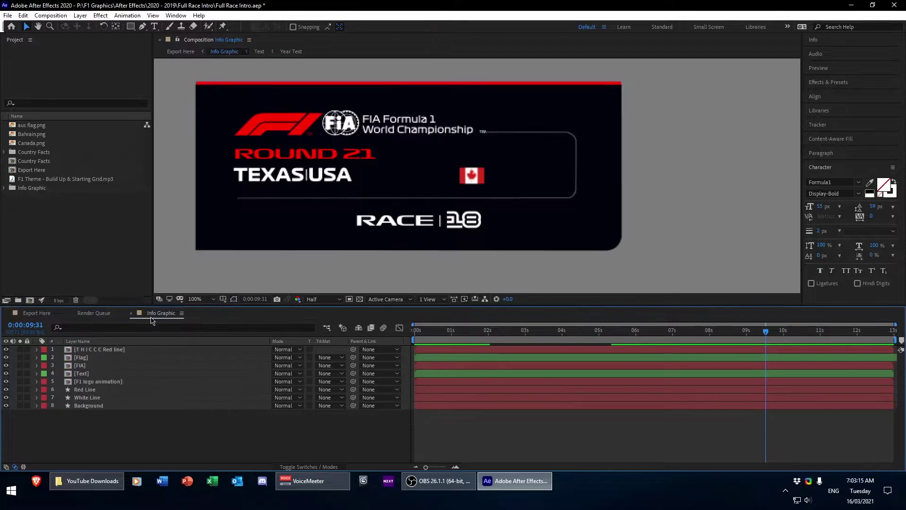
Select both Flag Position keyframes and nudge the flag three steps left beside TEXAS USA
{"action": "left_click", "coordinate": [88, 366]}
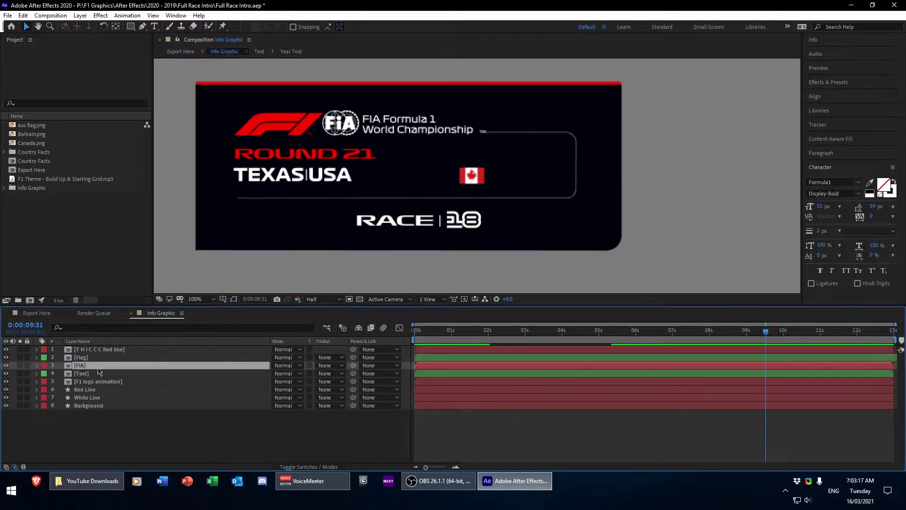
{"action": "left_click", "coordinate": [87, 358]}
{"action": "key", "text": "p"}
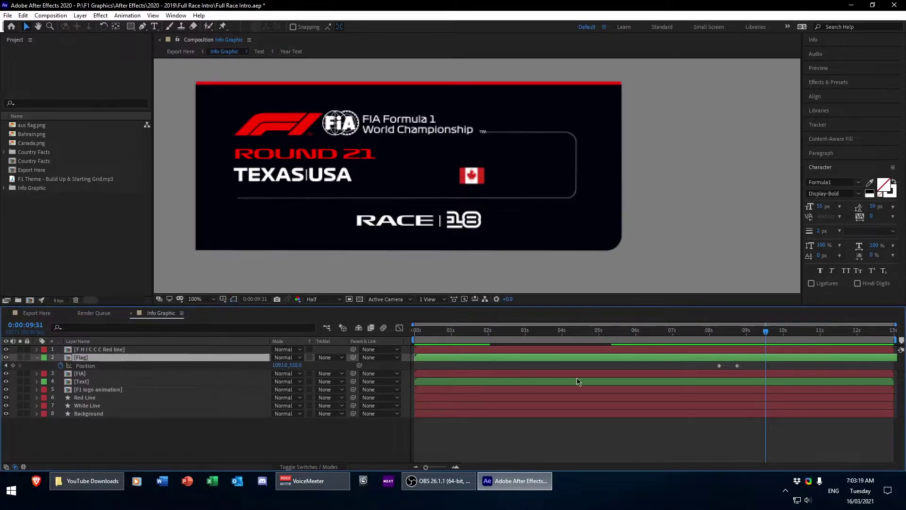
{"action": "left_click", "coordinate": [6, 365]}
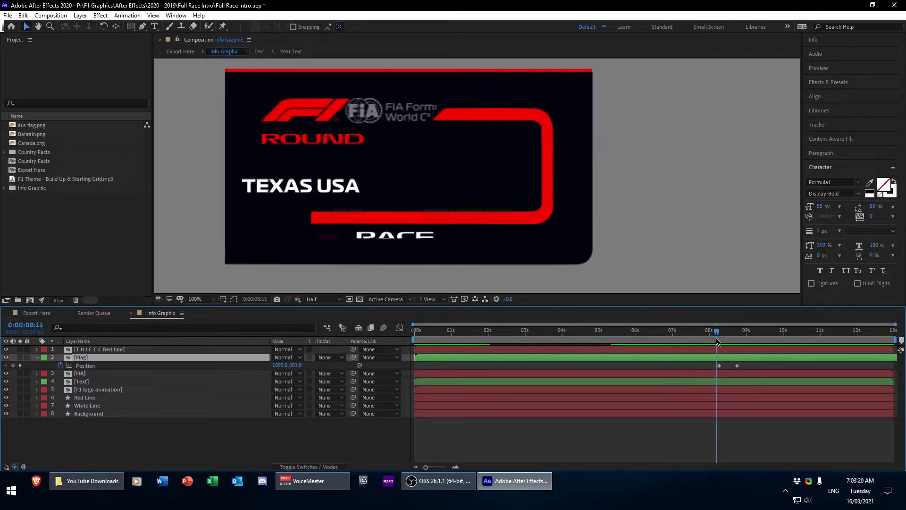
{"action": "left_click", "coordinate": [20, 366]}
{"action": "left_click", "coordinate": [95, 366]}
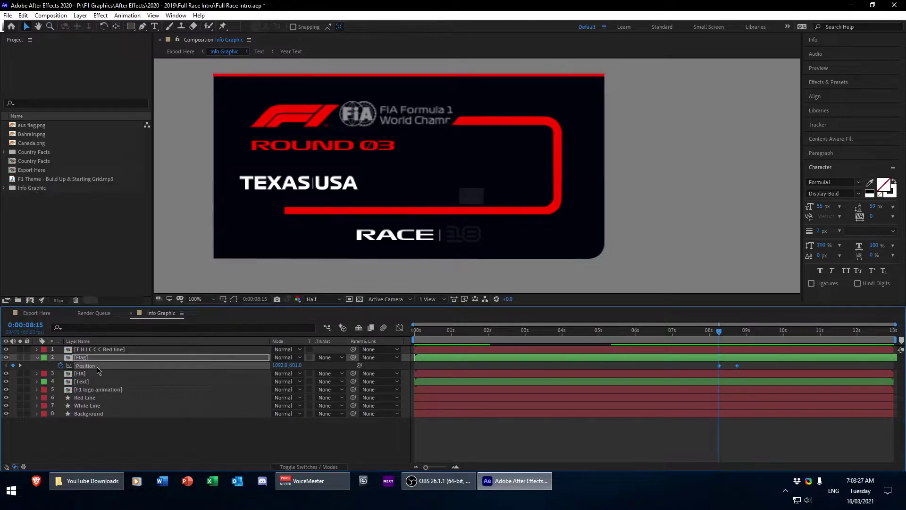
{"action": "key", "text": "Left"}
{"action": "key", "text": "Left"}
{"action": "key", "text": "Left"}
{"action": "key", "text": "Left"}
{"action": "key", "text": "Left"}
{"action": "key", "text": "Left"}
{"action": "key", "text": "Left"}
{"action": "key", "text": "Left"}
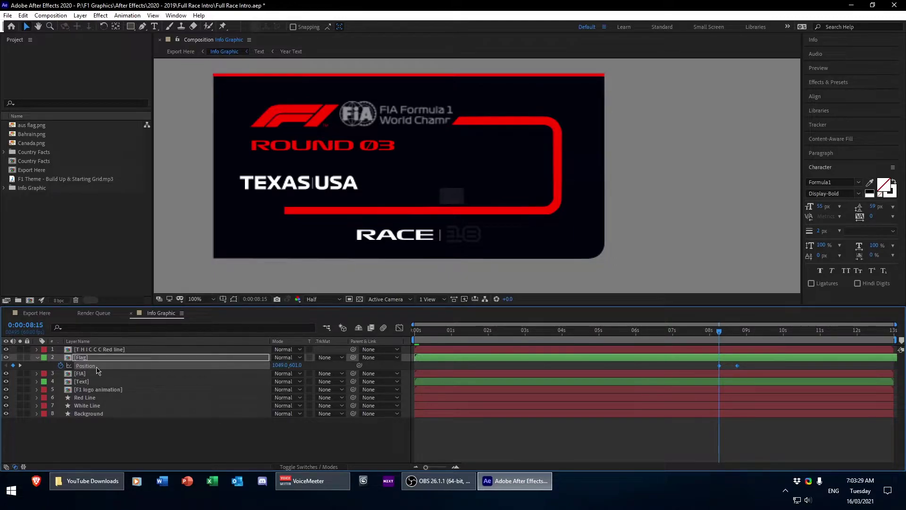
{"action": "key", "text": "Left"}
{"action": "key", "text": "Left"}
{"action": "key", "text": "Left"}
{"action": "key", "text": "Left"}
{"action": "key", "text": "Left"}
{"action": "key", "text": "Left"}
{"action": "key", "text": "Left"}
{"action": "key", "text": "Left"}
{"action": "key", "text": "Left"}
{"action": "key", "text": "Left"}
{"action": "key", "text": "Left"}
{"action": "key", "text": "Left"}
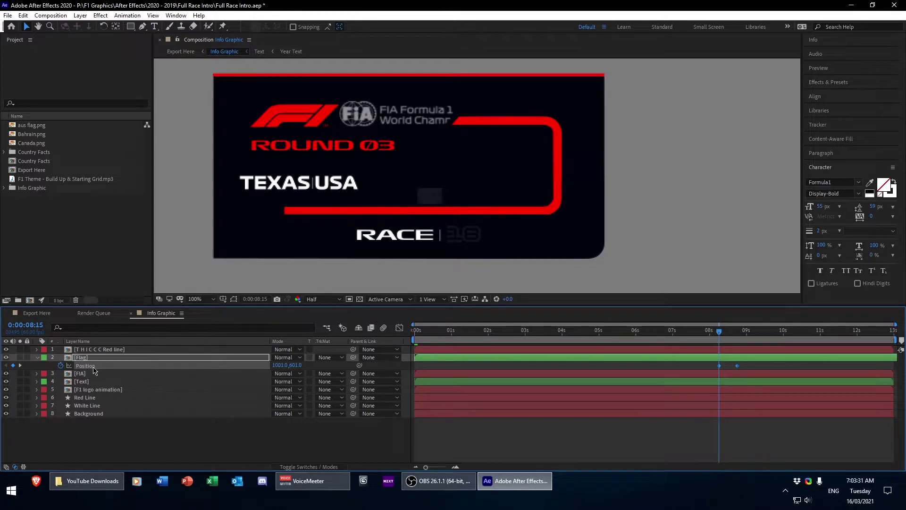
{"action": "key", "text": "Left"}
{"action": "key", "text": "Left"}
{"action": "key", "text": "Left"}
{"action": "key", "text": "Left"}
{"action": "key", "text": "Left"}
{"action": "key", "text": "Left"}
{"action": "key", "text": "Left"}
{"action": "key", "text": "Left"}
{"action": "key", "text": "Left"}
{"action": "key", "text": "Left"}
{"action": "key", "text": "Left"}
{"action": "key", "text": "Left"}
{"action": "key", "text": "Left"}
{"action": "key", "text": "Left"}
{"action": "key", "text": "Left"}
{"action": "key", "text": "Left"}
{"action": "key", "text": "Left"}
{"action": "key", "text": "Left"}
{"action": "key", "text": "Left"}
{"action": "key", "text": "Left"}
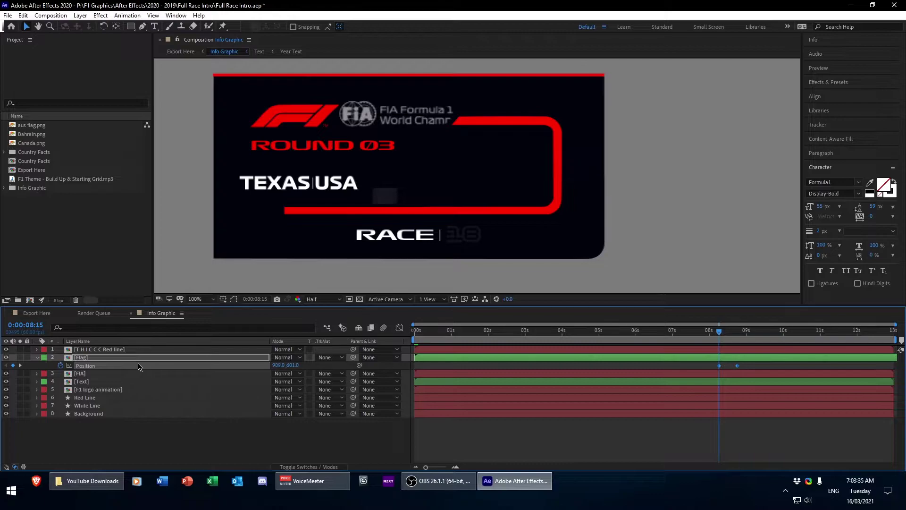
Preview the flag's new placement, then open the Flag composition
{"action": "left_click", "coordinate": [651, 436]}
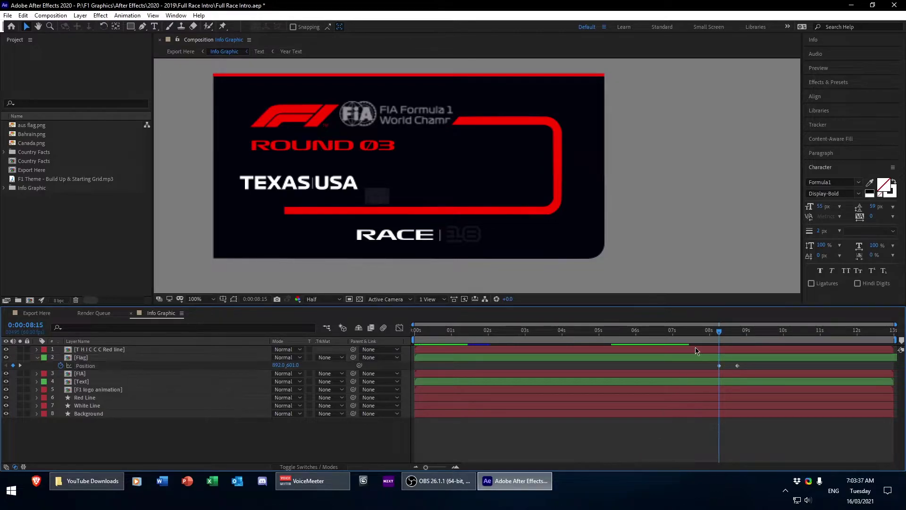
{"action": "key", "text": "space"}
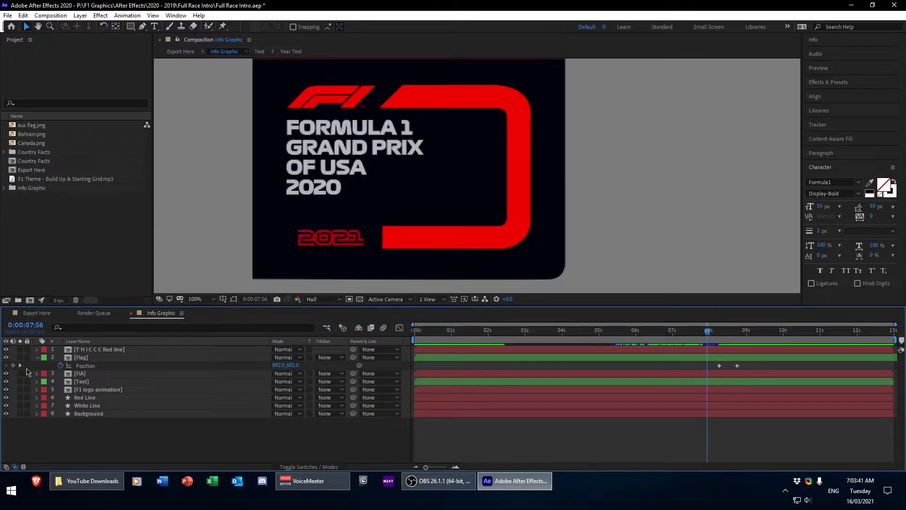
{"action": "left_click", "coordinate": [88, 366]}
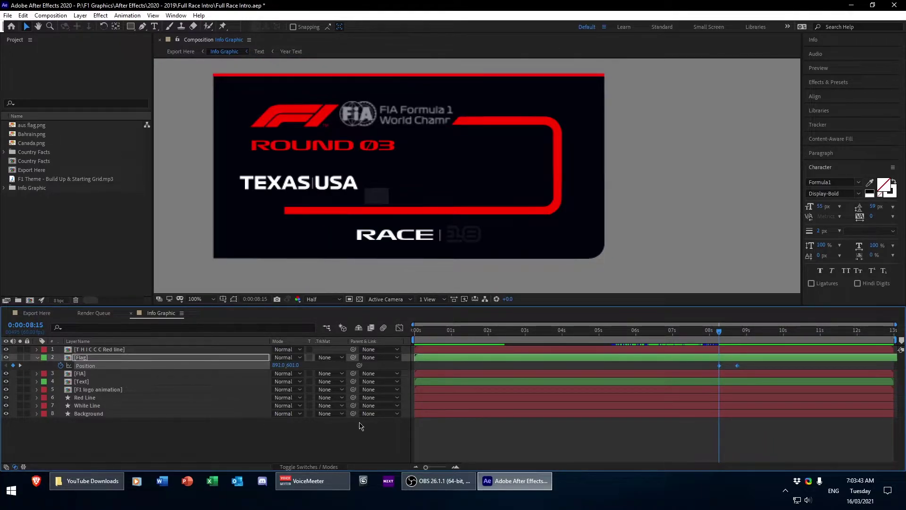
{"action": "left_click", "coordinate": [589, 435]}
{"action": "key", "text": "space"}
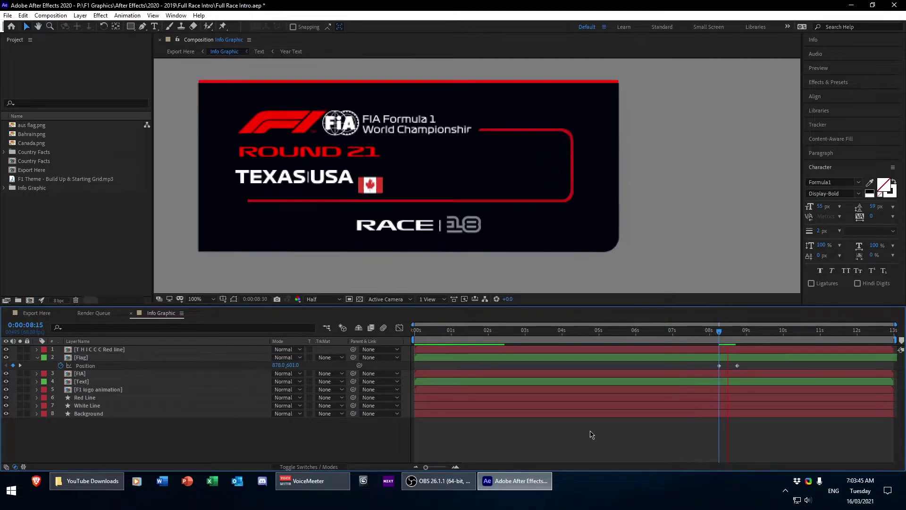
{"action": "left_click", "coordinate": [85, 361]}
{"action": "double_click", "coordinate": [85, 359]}
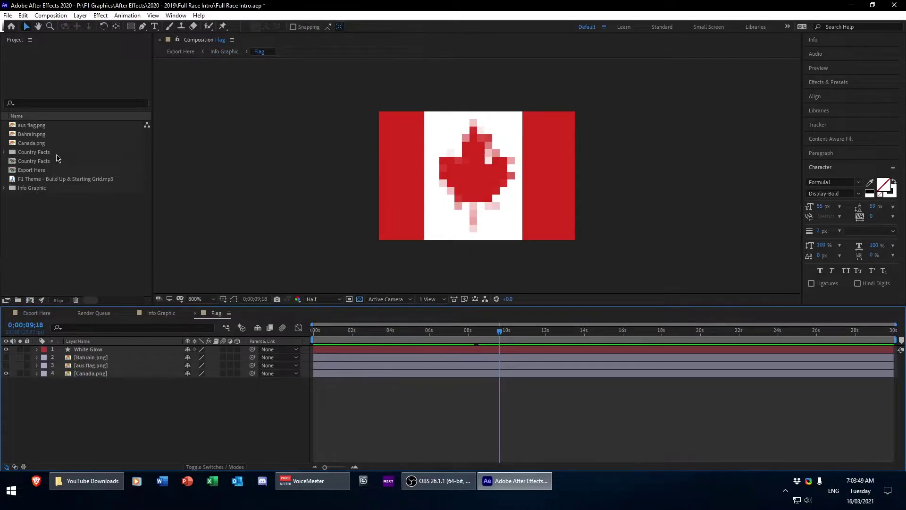
{"action": "left_click", "coordinate": [33, 144]}
{"action": "left_click", "coordinate": [48, 134]}
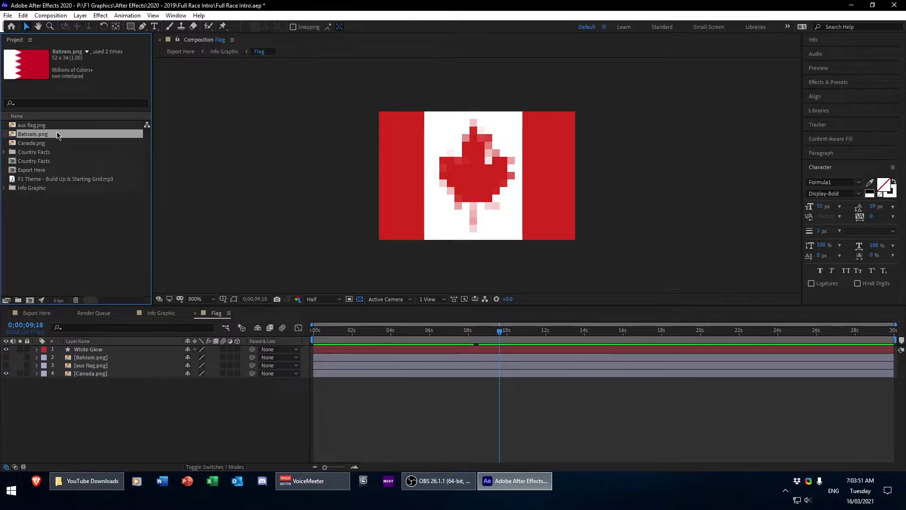
{"action": "left_click", "coordinate": [61, 128]}
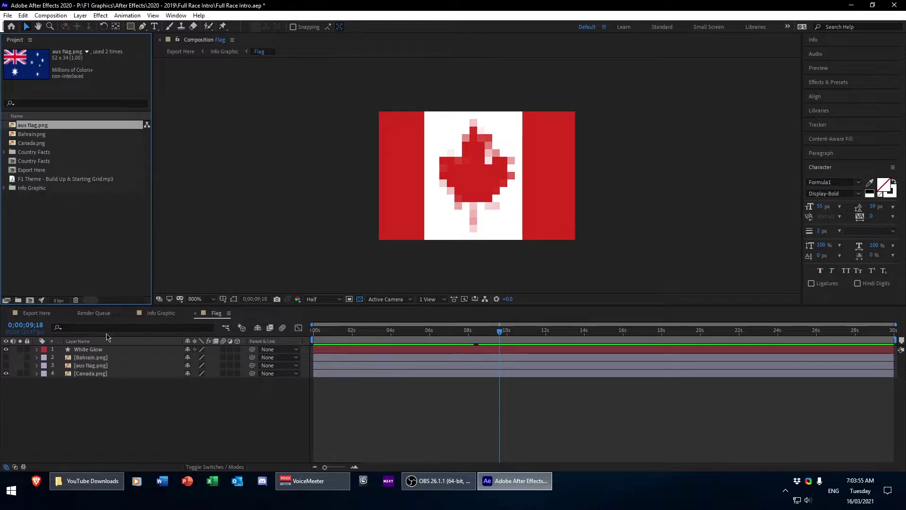
{"action": "left_click", "coordinate": [165, 398]}
{"action": "left_click", "coordinate": [420, 332]}
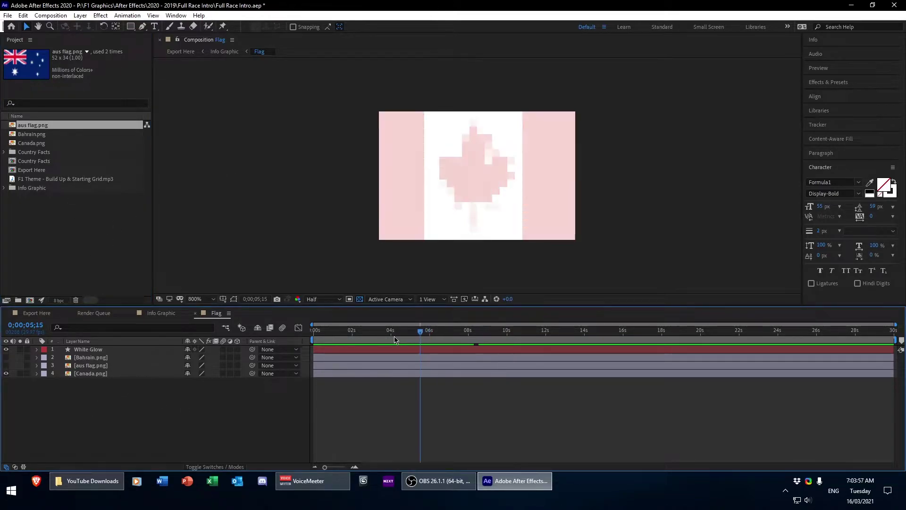
{"action": "left_click_drag", "start_coordinate": [334, 330], "coordinate": [477, 330]}
{"action": "left_click", "coordinate": [50, 134]}
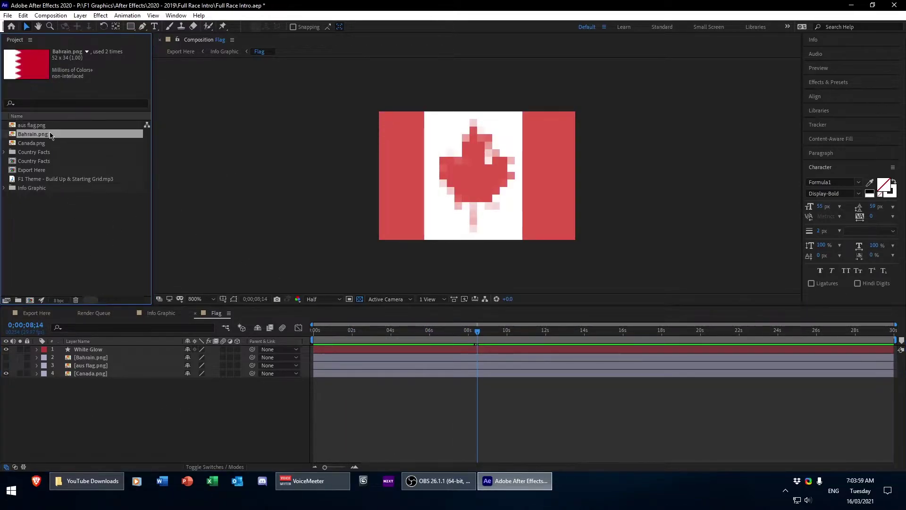
{"action": "left_click", "coordinate": [61, 125]}
{"action": "left_click", "coordinate": [53, 143]}
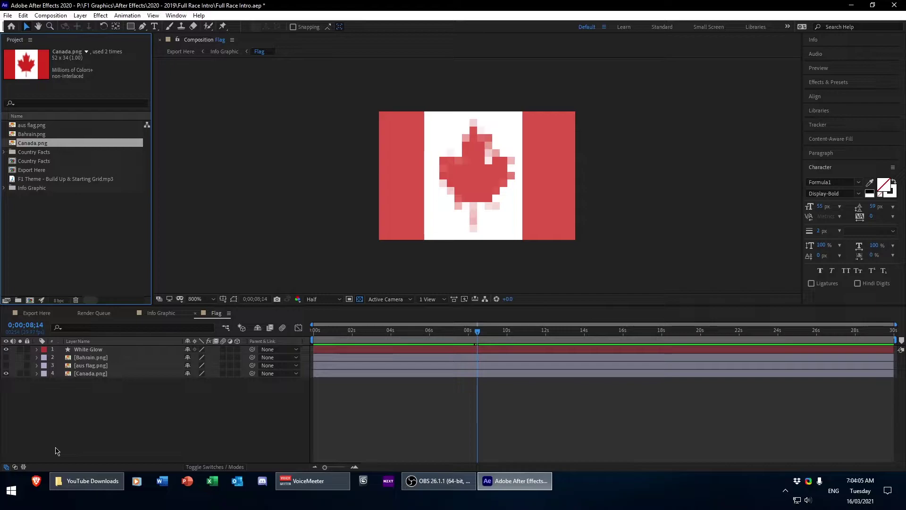
{"action": "left_click", "coordinate": [37, 481]}
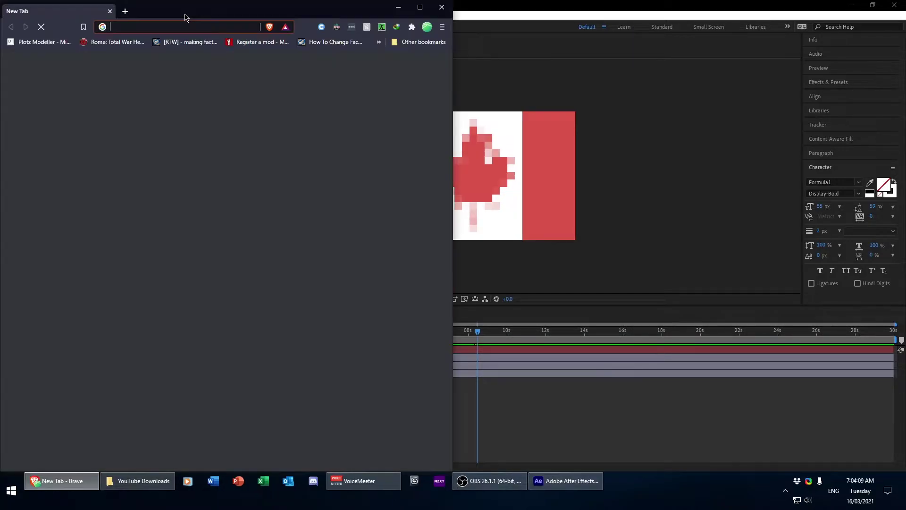
Search 'usa flag' and save the infobox flag image from the Wikipedia article
{"action": "type", "text": "usa flag"}
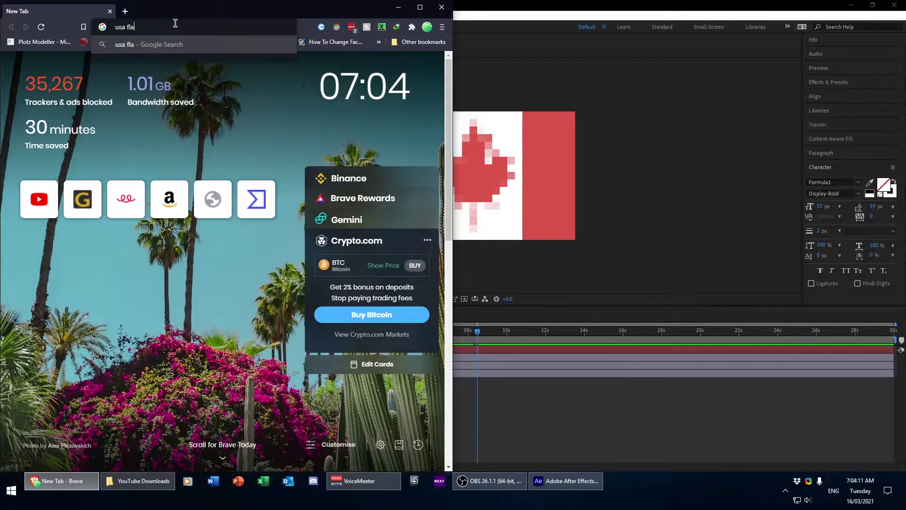
{"action": "key", "text": "Return"}
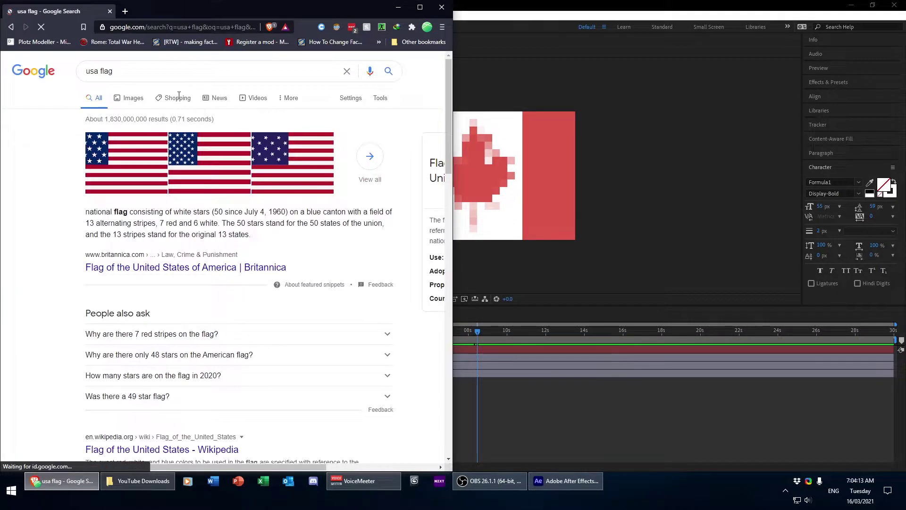
{"action": "left_click_drag", "start_coordinate": [231, 19], "coordinate": [260, 35]}
{"action": "double_click", "coordinate": [259, 36]}
{"action": "scroll", "coordinate": [185, 308], "scroll_direction": "down", "scroll_amount": 4}
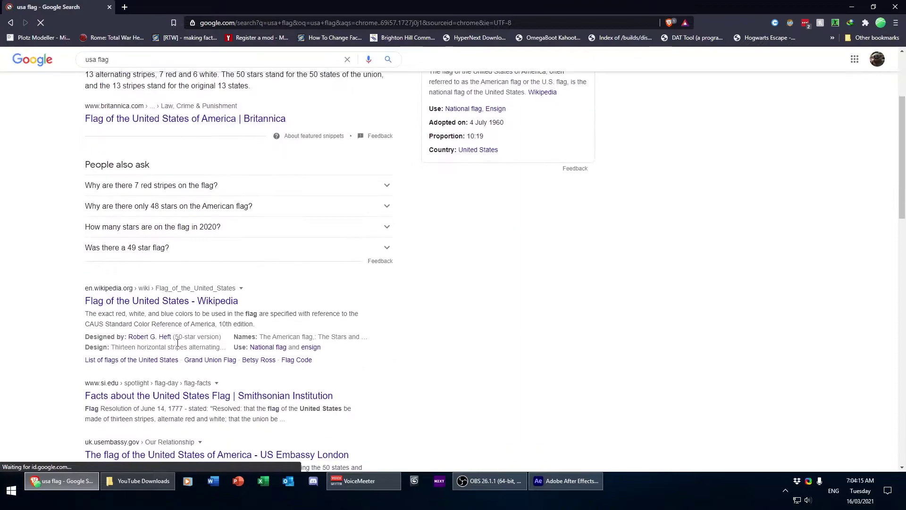
{"action": "left_click", "coordinate": [190, 257]}
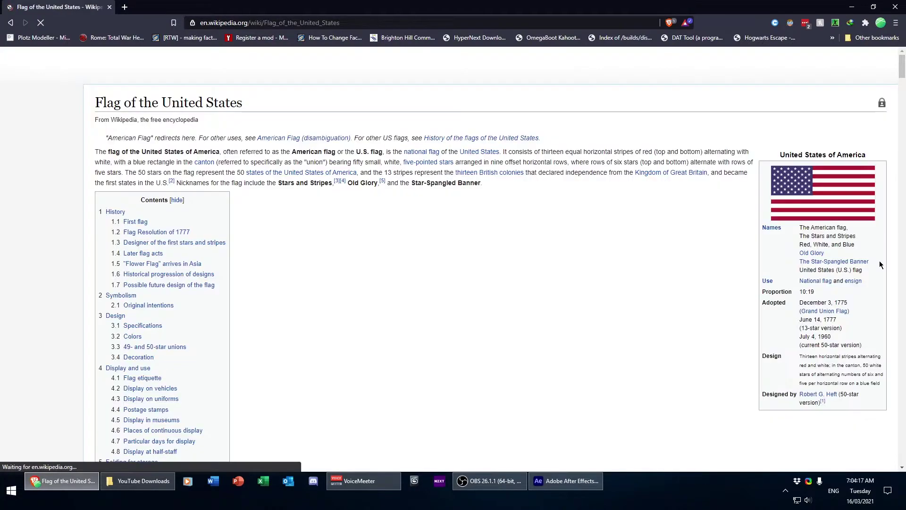
{"action": "right_click", "coordinate": [849, 204]}
{"action": "left_click", "coordinate": [791, 283]}
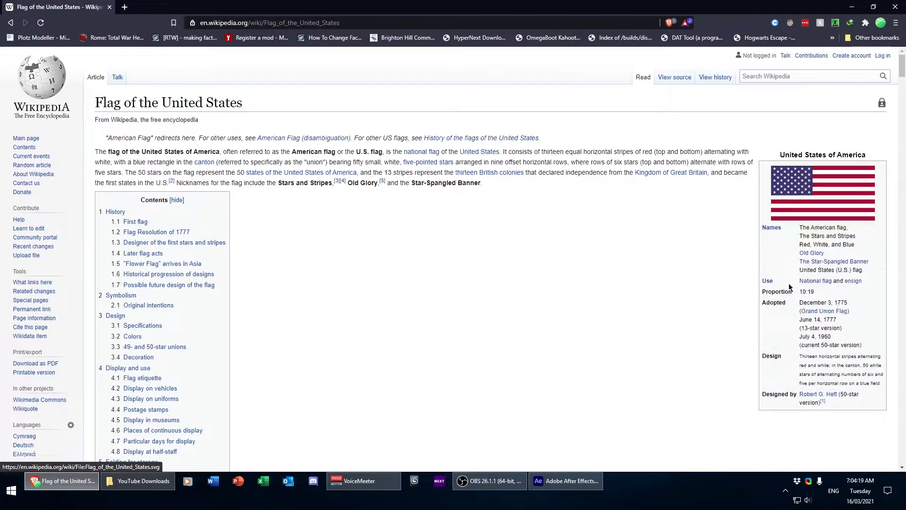
Save it as usa.png in P:\F1 Graphics\After Effects\2020 - 2019\Full Race Intro
{"action": "scroll", "coordinate": [42, 142], "scroll_direction": "down", "scroll_amount": 3}
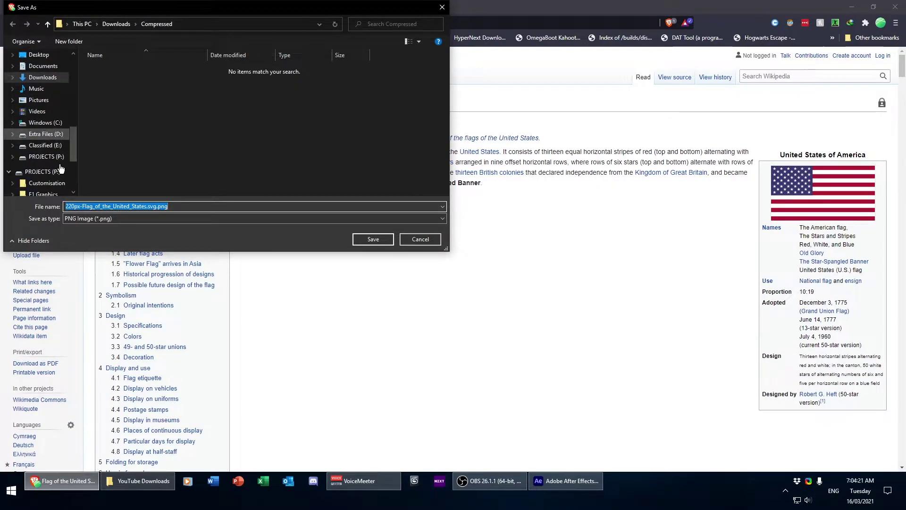
{"action": "left_click", "coordinate": [46, 156]}
{"action": "double_click", "coordinate": [137, 78]}
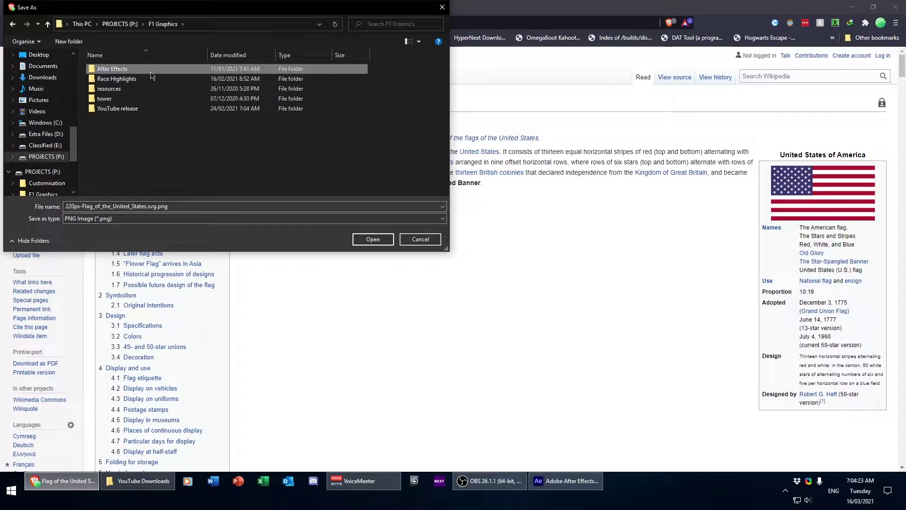
{"action": "double_click", "coordinate": [138, 68]}
{"action": "double_click", "coordinate": [141, 78]}
{"action": "scroll", "coordinate": [137, 118], "scroll_direction": "down", "scroll_amount": 4}
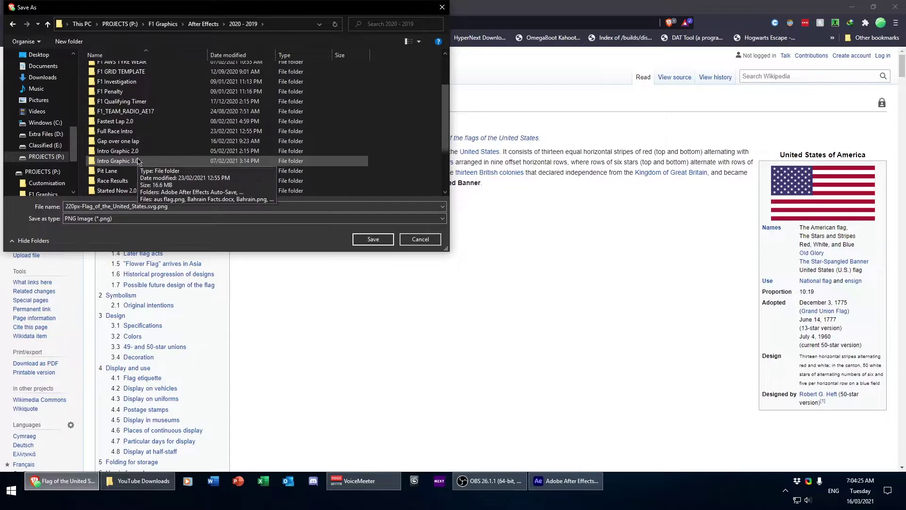
{"action": "double_click", "coordinate": [115, 130]}
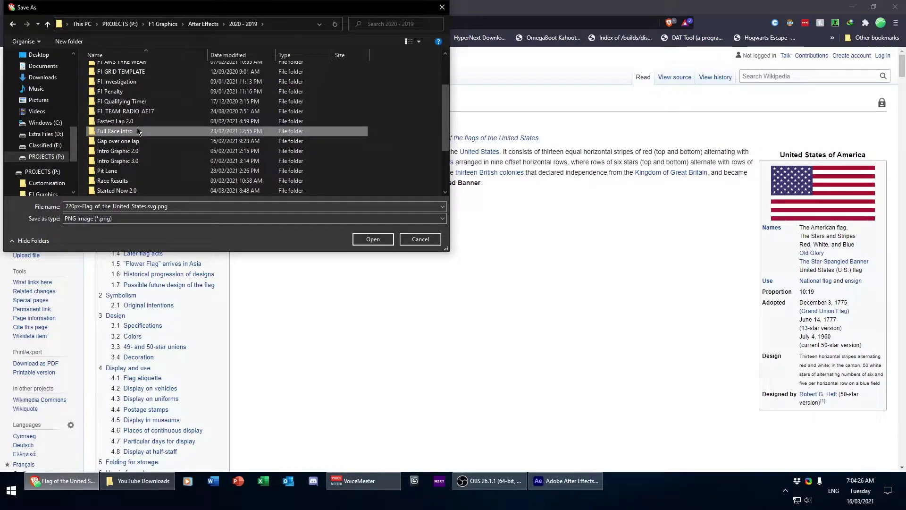
{"action": "left_click", "coordinate": [170, 206]}
{"action": "type", "text": "usa"}
{"action": "key", "text": "Return"}
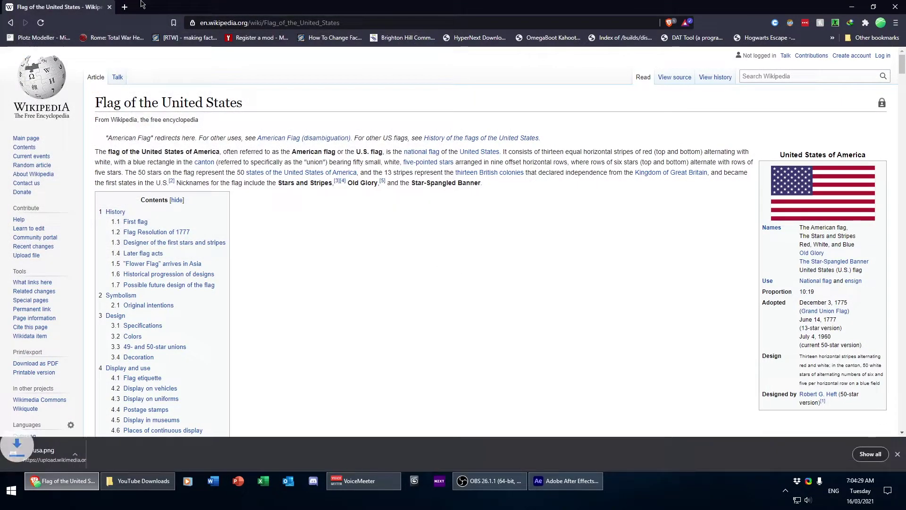
Close Brave and open usa.png from the Full Race Intro folder with paint.net
{"action": "left_click", "coordinate": [109, 7]}
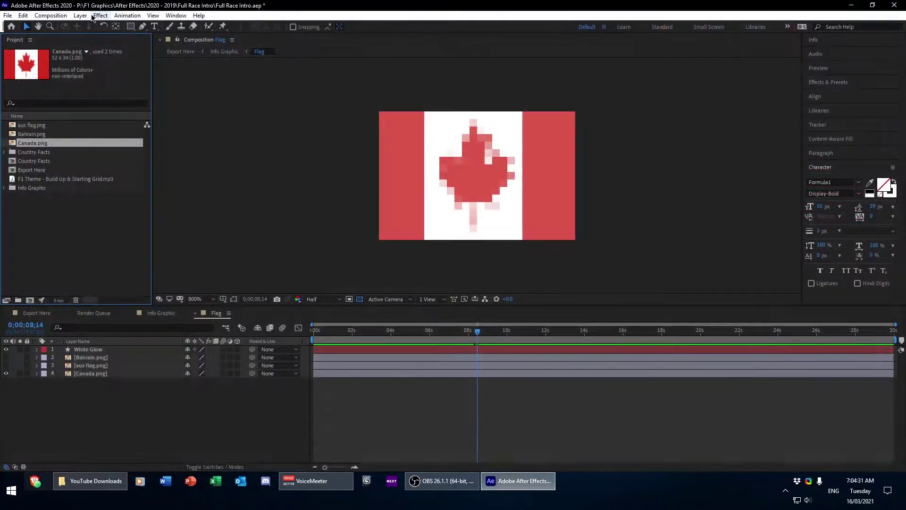
{"action": "left_click", "coordinate": [90, 482]}
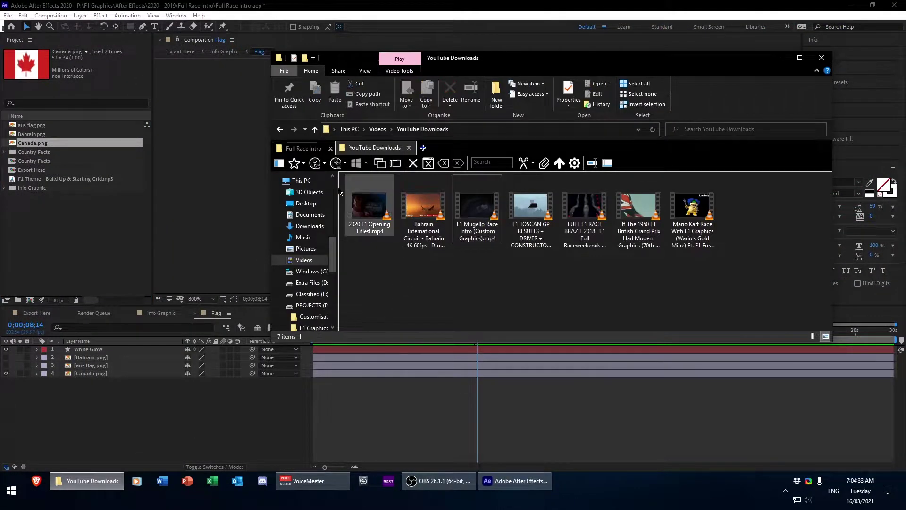
{"action": "left_click", "coordinate": [306, 148]}
{"action": "left_click", "coordinate": [409, 147]}
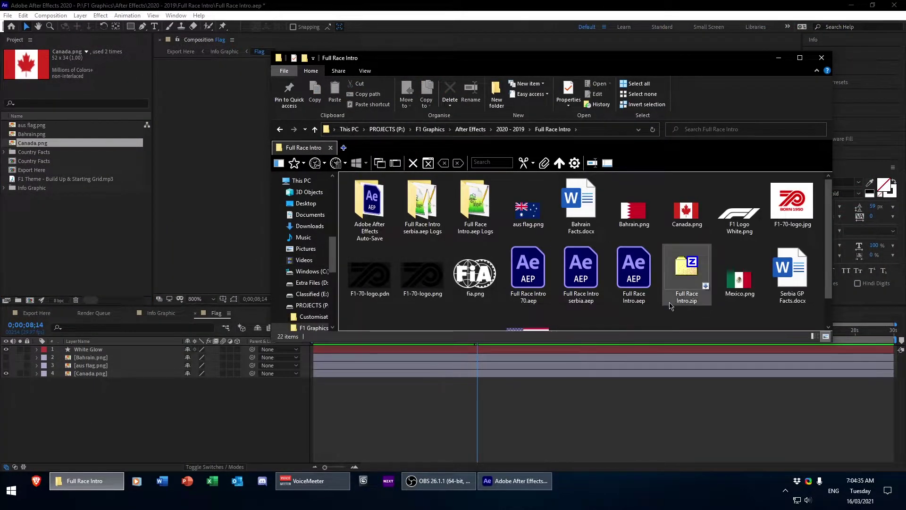
{"action": "scroll", "coordinate": [549, 304], "scroll_direction": "down", "scroll_amount": 1}
{"action": "left_click", "coordinate": [547, 316]}
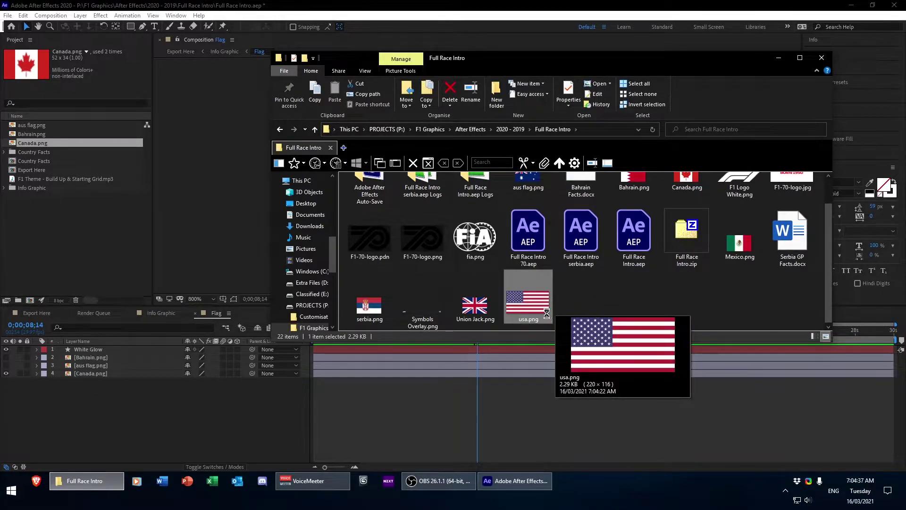
{"action": "right_click", "coordinate": [547, 314]}
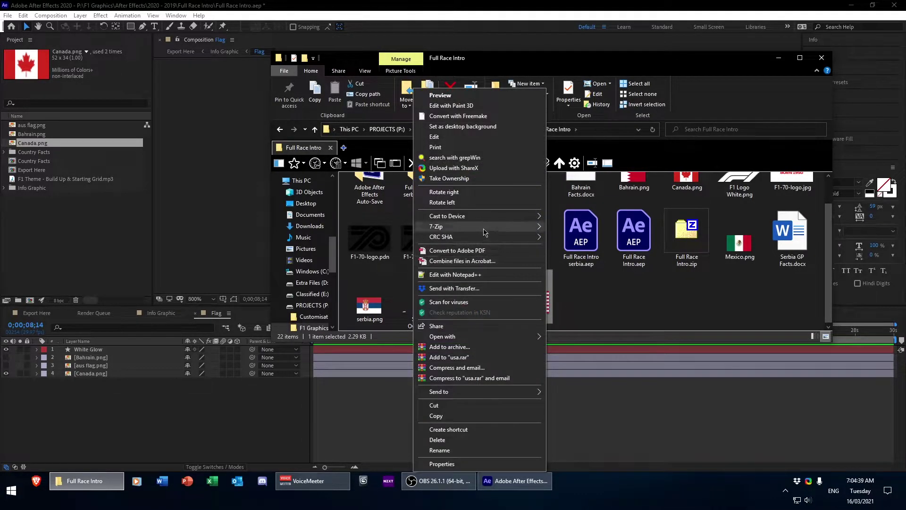
{"action": "mouse_move", "coordinate": [495, 337]}
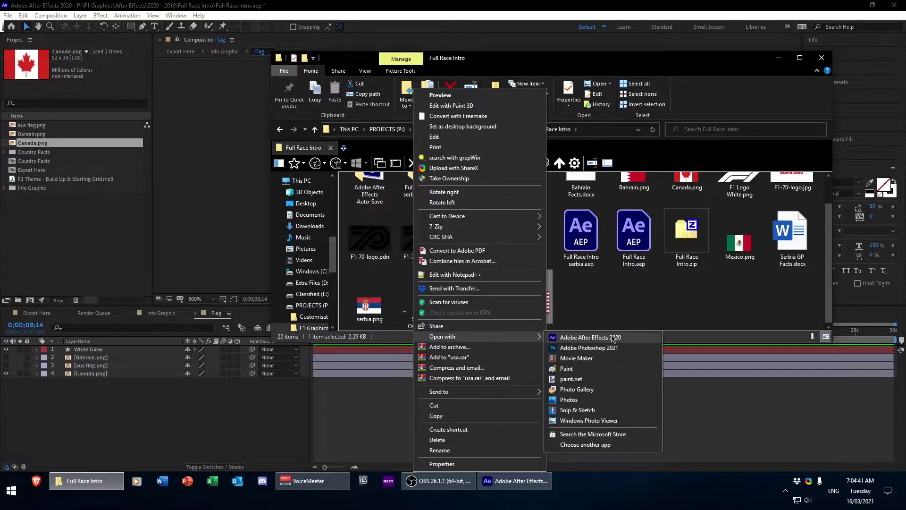
{"action": "left_click", "coordinate": [585, 378]}
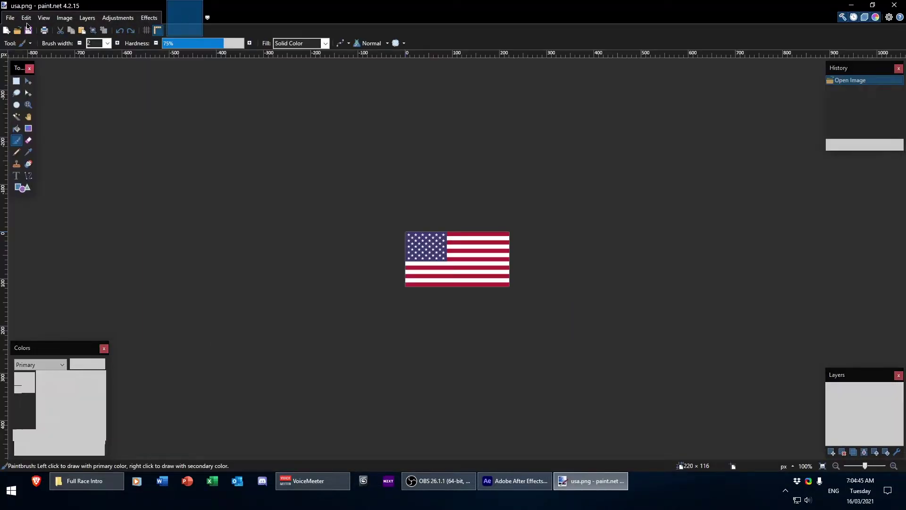
Resize usa.png to 52 × 34 pixels without keeping the aspect ratio
{"action": "left_click", "coordinate": [65, 18]}
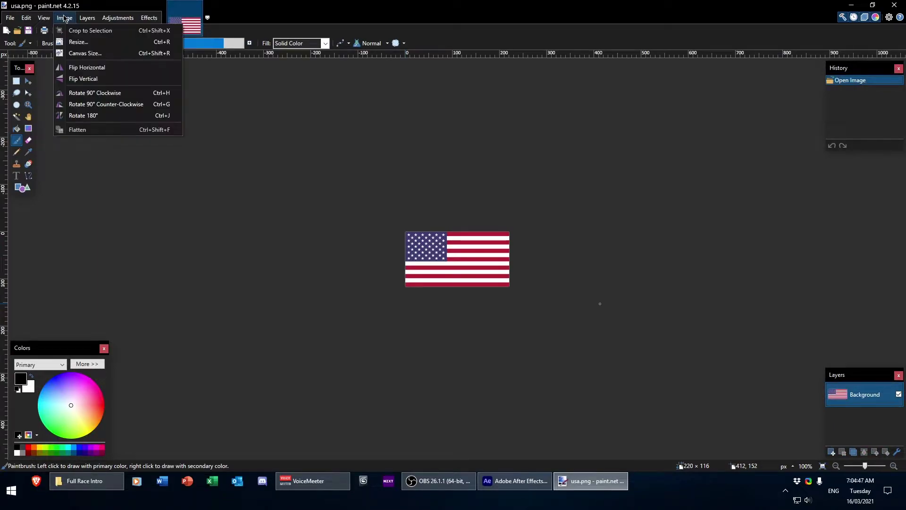
{"action": "left_click", "coordinate": [76, 40]}
{"action": "type", "text": "5"}
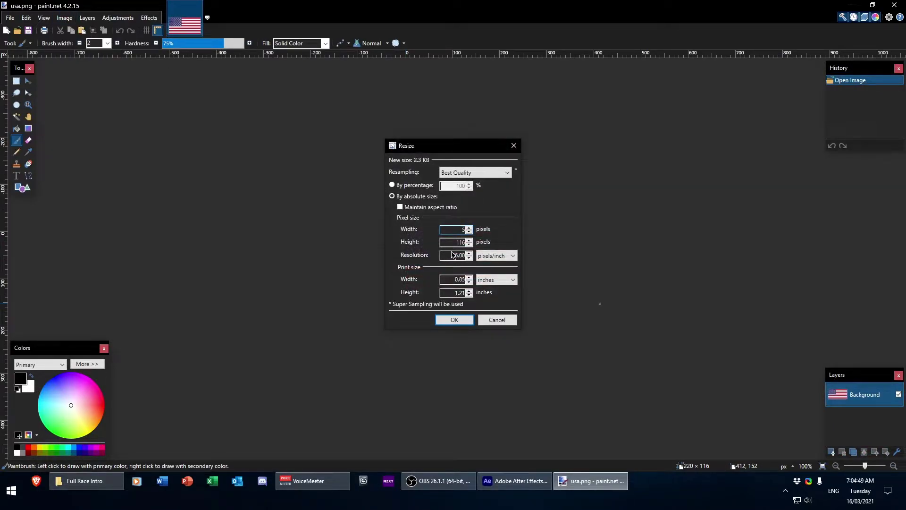
{"action": "type", "text": "2"}
{"action": "key", "text": "Tab"}
{"action": "type", "text": "3"}
{"action": "left_click", "coordinate": [455, 321]}
Save the resized PNG, close paint.net and return to the Full Race Intro folder
{"action": "key", "text": "ctrl+s"}
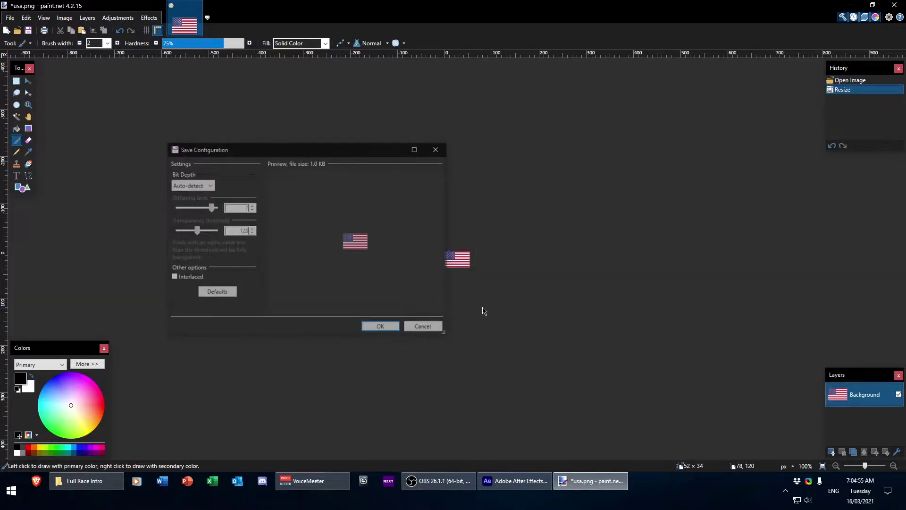
{"action": "left_click", "coordinate": [381, 327]}
{"action": "left_click", "coordinate": [894, 4]}
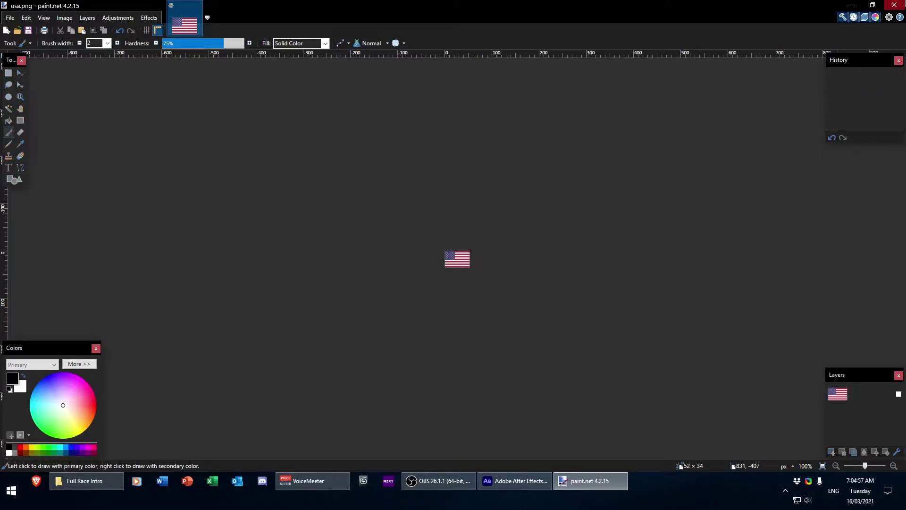
{"action": "left_click", "coordinate": [85, 481]}
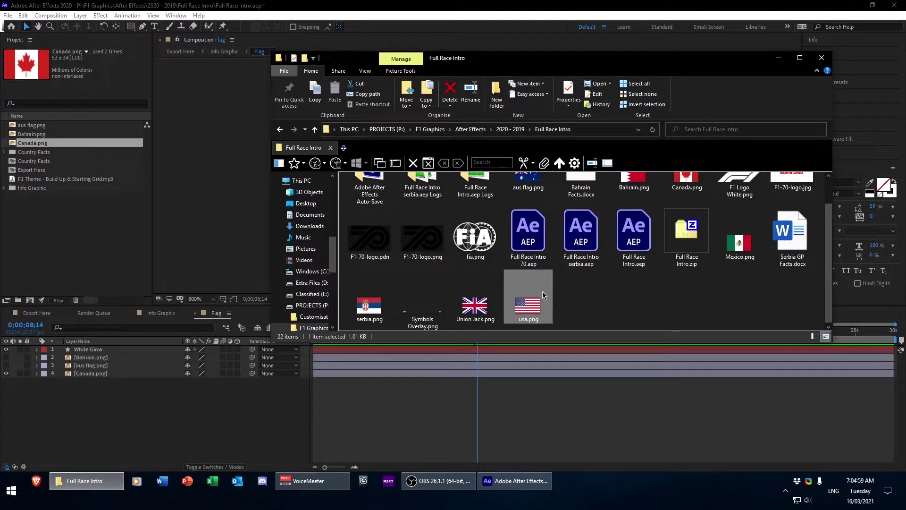
Import usa.png into the project and add it as a layer in the Flag composition
{"action": "left_click_drag", "start_coordinate": [543, 298], "coordinate": [121, 238]}
{"action": "left_click", "coordinate": [435, 5]}
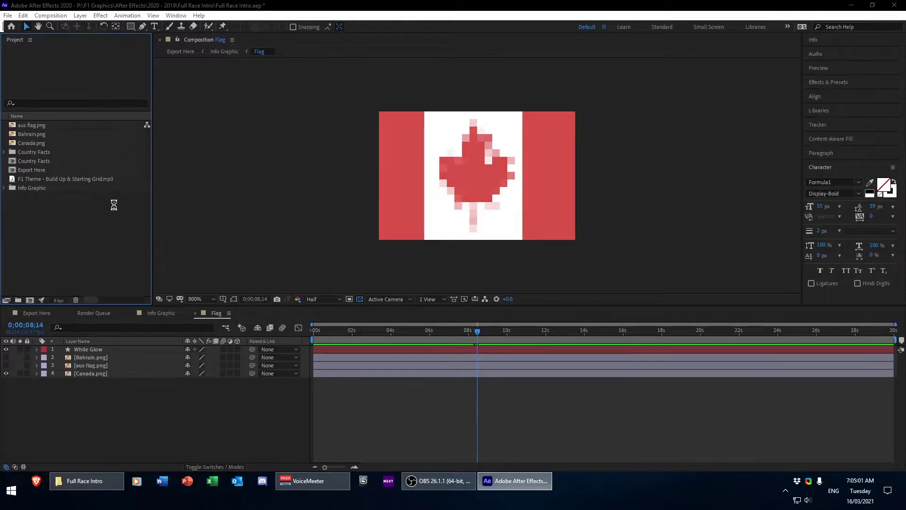
{"action": "left_click_drag", "start_coordinate": [63, 198], "coordinate": [113, 359]}
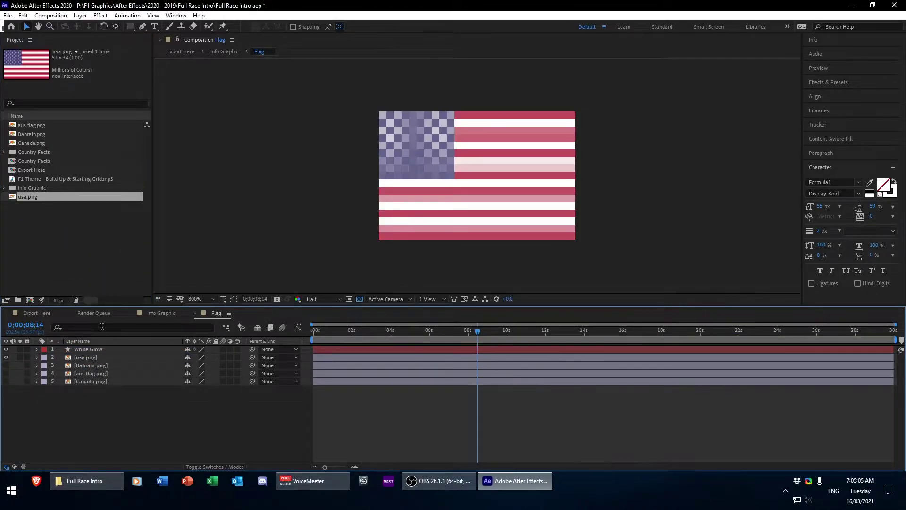
Preview the Info Graphic from the start to check the US flag beside TEXAS|USA
{"action": "left_click", "coordinate": [161, 312]}
{"action": "left_click_drag", "start_coordinate": [466, 329], "coordinate": [356, 345]}
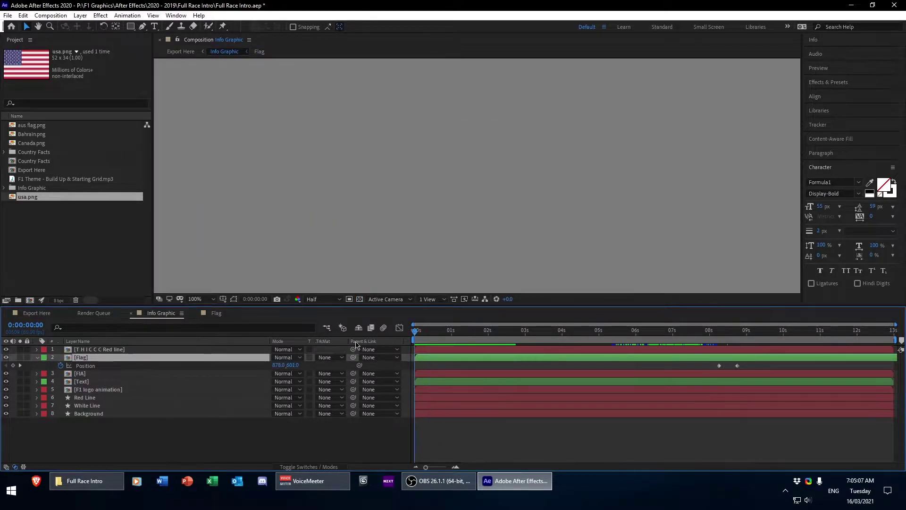
{"action": "key", "text": "space"}
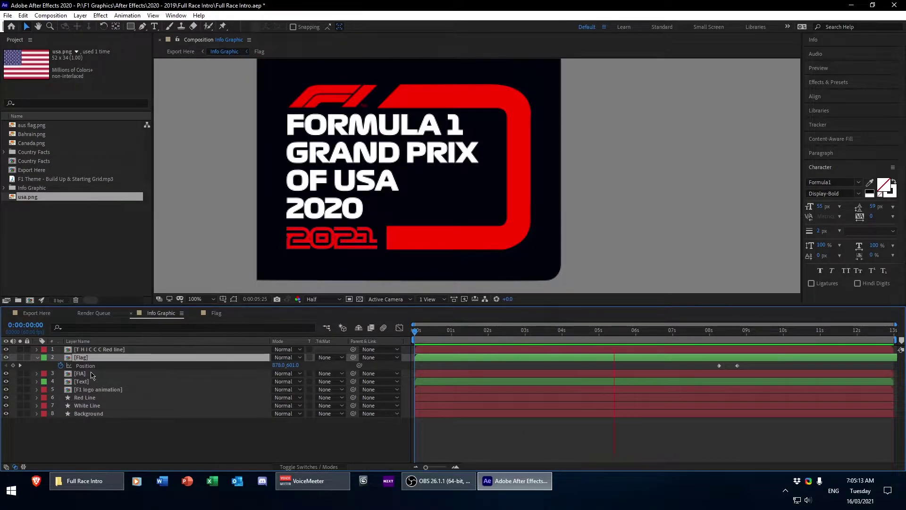
{"action": "left_click", "coordinate": [37, 357]}
{"action": "left_click", "coordinate": [169, 407]}
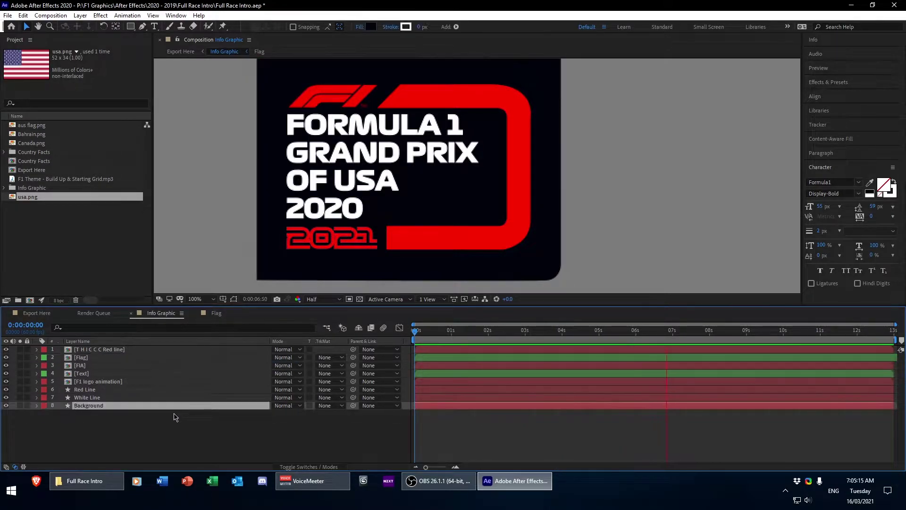
{"action": "left_click", "coordinate": [245, 426]}
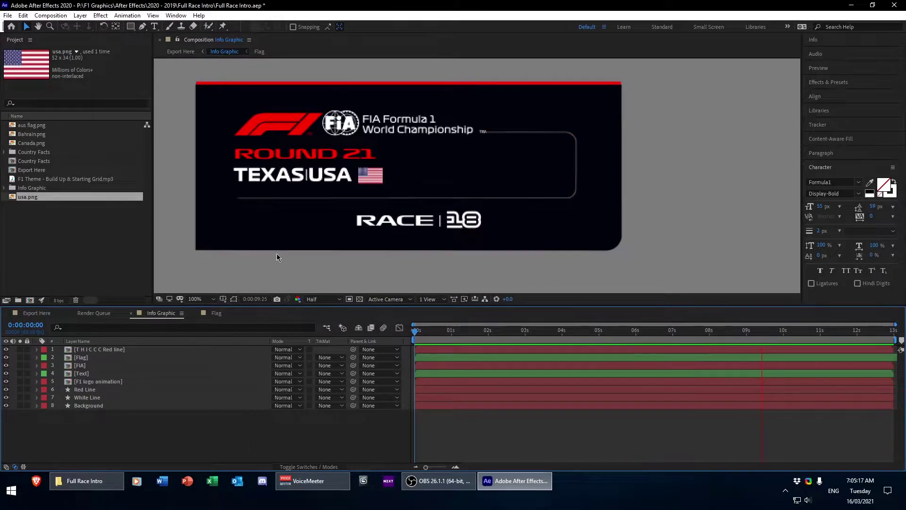
{"action": "key", "text": "space"}
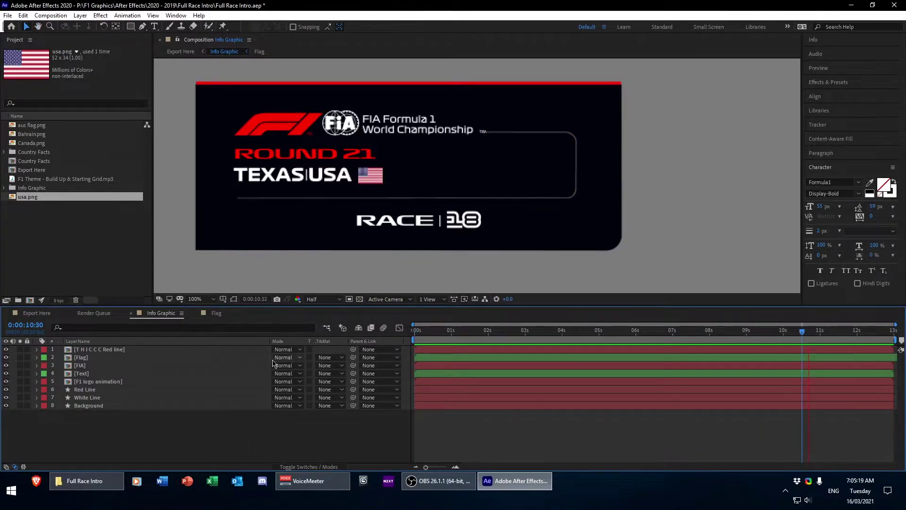
{"action": "left_click", "coordinate": [40, 313]}
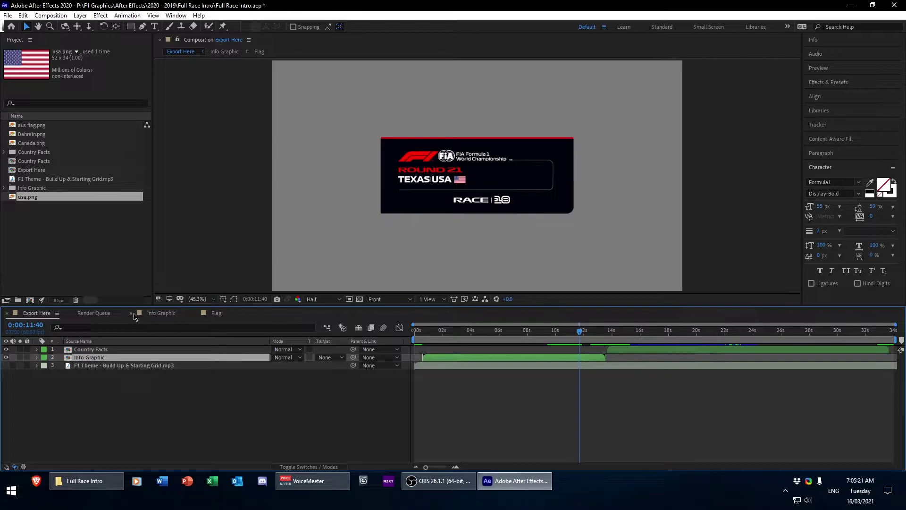
Scrub Export Here to the Canada fact around 16s and close the Info Graphic and Flag tabs
{"action": "left_click", "coordinate": [131, 313]}
{"action": "left_click", "coordinate": [127, 388]}
{"action": "left_click_drag", "start_coordinate": [576, 342], "coordinate": [645, 375]}
{"action": "left_click_drag", "start_coordinate": [629, 375], "coordinate": [643, 376]}
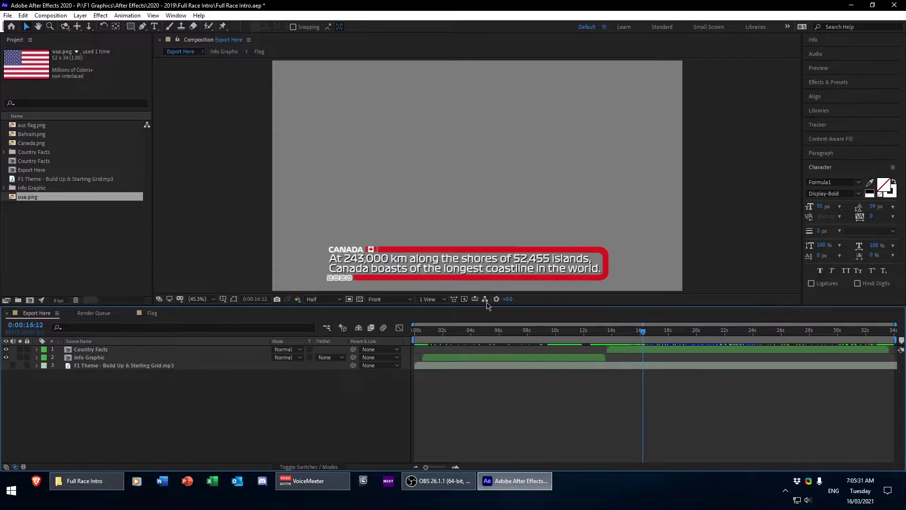
{"action": "double_click", "coordinate": [99, 359]}
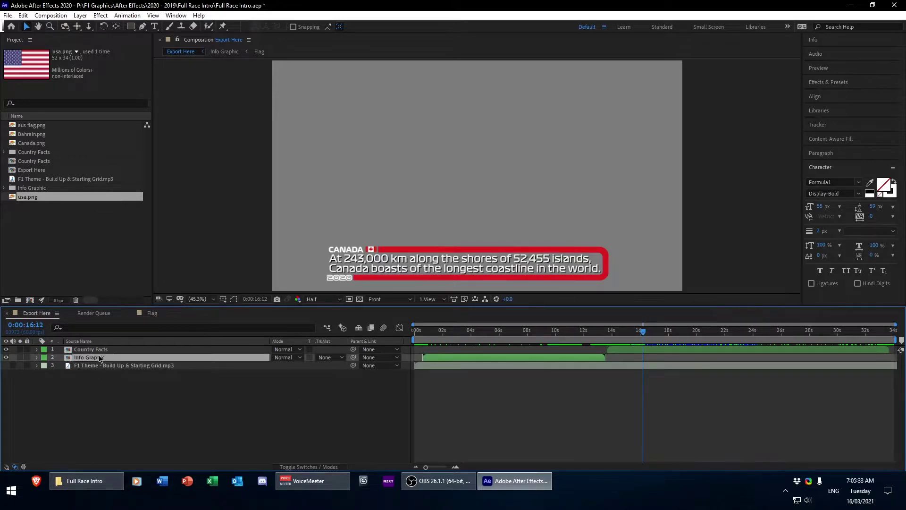
{"action": "left_click", "coordinate": [178, 313]}
{"action": "left_click", "coordinate": [131, 313]}
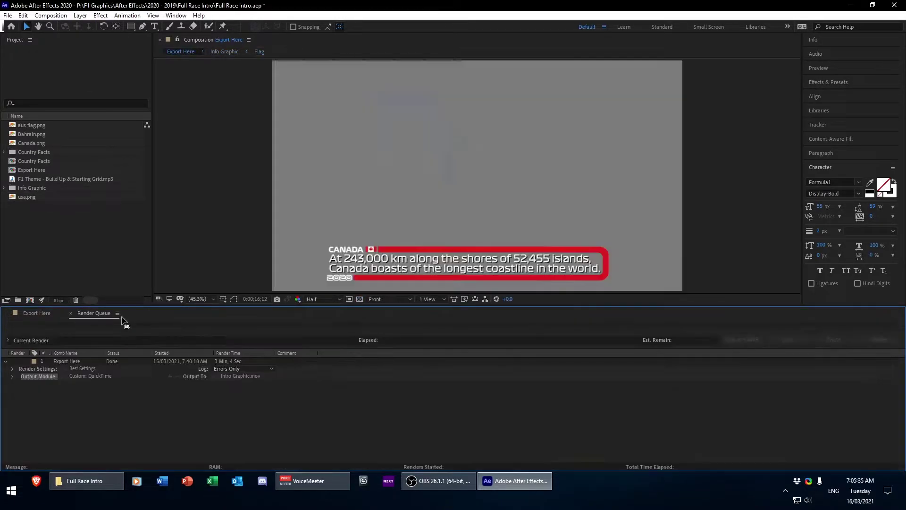
{"action": "left_click", "coordinate": [41, 313]}
Add usa.png to the Flag precomp inside Country Facts
{"action": "double_click", "coordinate": [106, 350]}
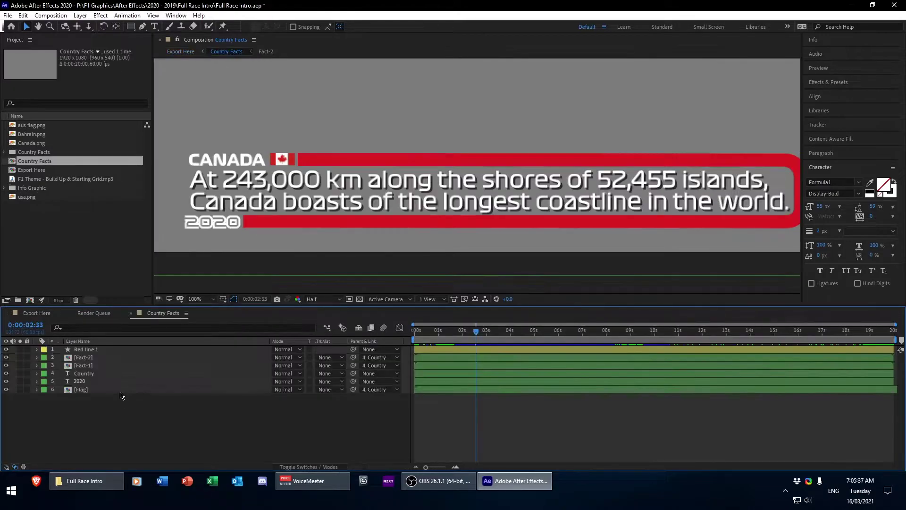
{"action": "double_click", "coordinate": [93, 390]}
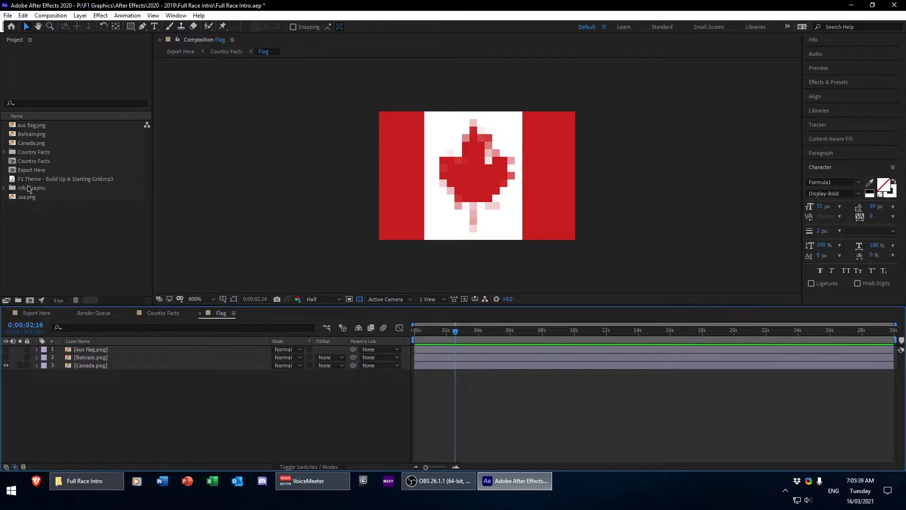
{"action": "left_click", "coordinate": [37, 198]}
{"action": "left_click_drag", "start_coordinate": [36, 197], "coordinate": [119, 377]}
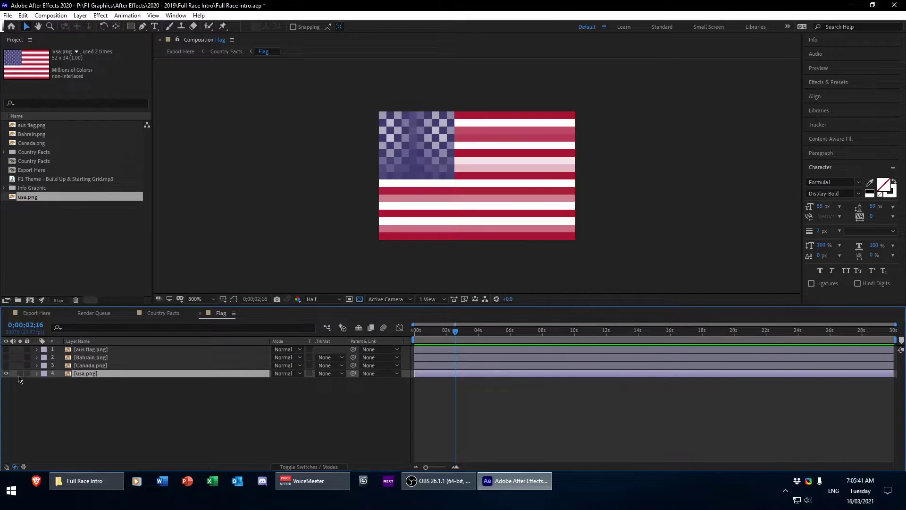
{"action": "left_click", "coordinate": [200, 313]}
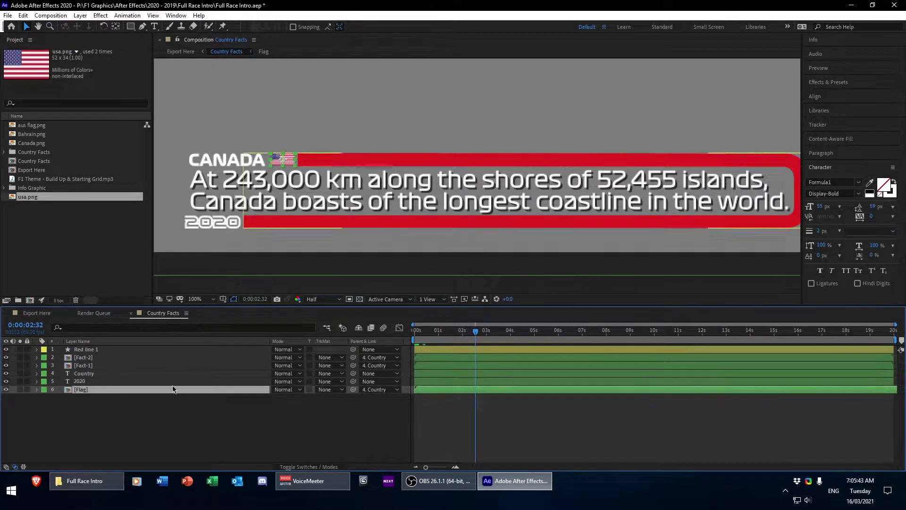
Change the country text from CANADA to USA and nudge the flag left beside it
{"action": "double_click", "coordinate": [90, 374]}
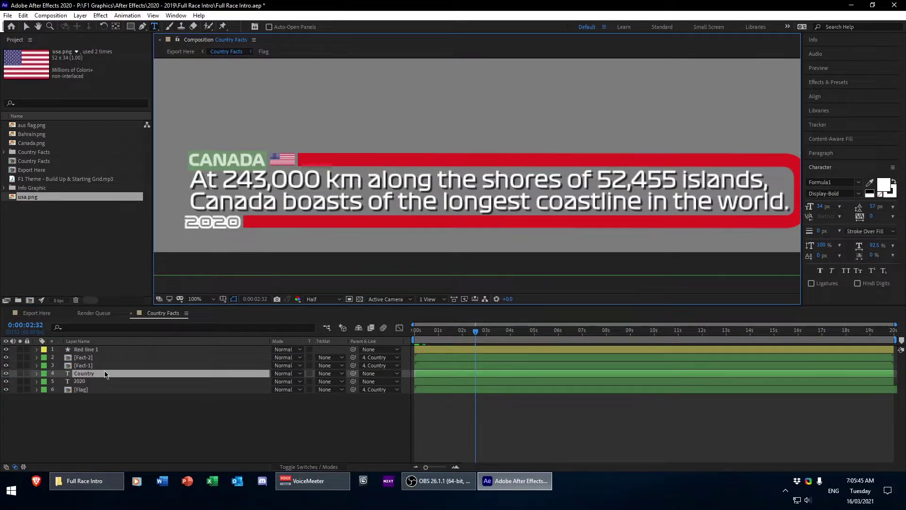
{"action": "type", "text": "USA"}
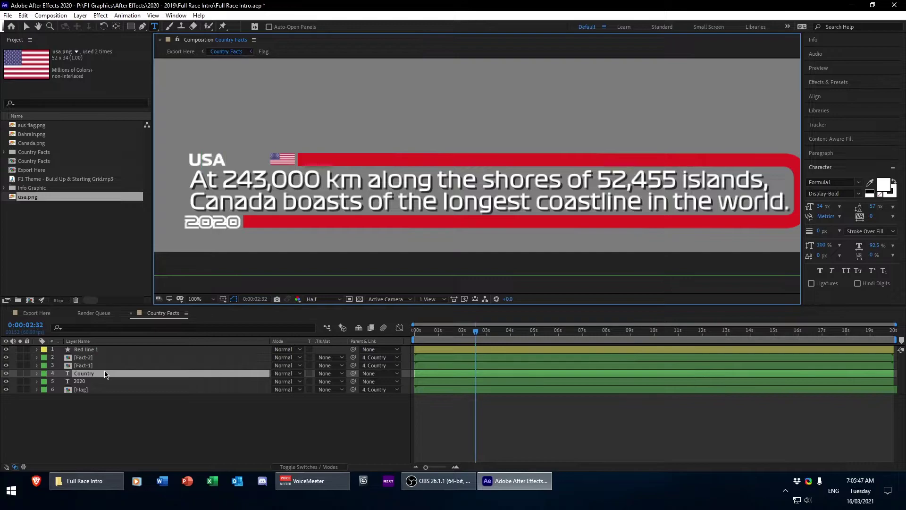
{"action": "left_click", "coordinate": [83, 389]}
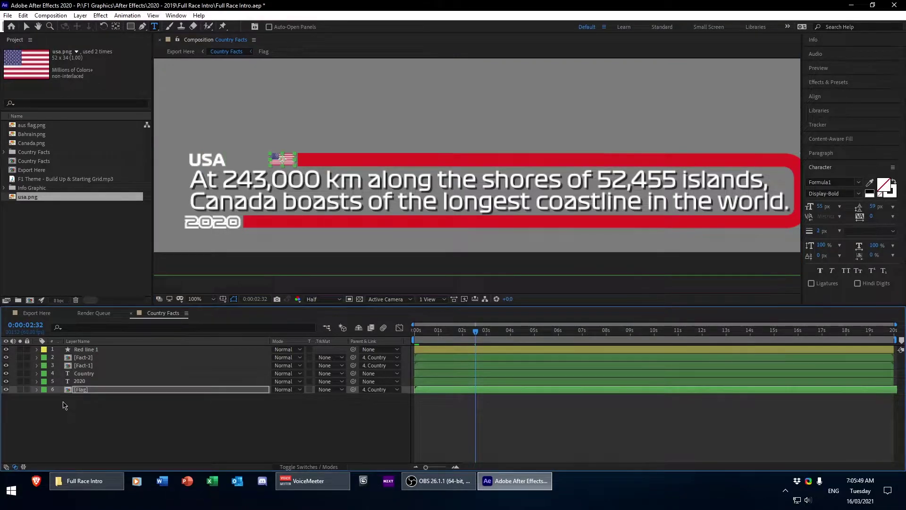
{"action": "key", "text": "Left"}
{"action": "key", "text": "Left"}
{"action": "key", "text": "Left"}
{"action": "key", "text": "Left"}
{"action": "key", "text": "Left"}
{"action": "key", "text": "Left"}
{"action": "key", "text": "Left"}
{"action": "key", "text": "Left"}
{"action": "key", "text": "Left"}
{"action": "key", "text": "Left"}
{"action": "key", "text": "Left"}
{"action": "key", "text": "Left"}
{"action": "key", "text": "Left"}
{"action": "key", "text": "Left"}
{"action": "key", "text": "Left"}
{"action": "key", "text": "Left"}
{"action": "key", "text": "Left"}
{"action": "key", "text": "Left"}
{"action": "key", "text": "Left"}
{"action": "key", "text": "Left"}
{"action": "key", "text": "shift+Left"}
{"action": "key", "text": "shift+Left"}
{"action": "key", "text": "shift+Left"}
{"action": "key", "text": "shift+Left"}
{"action": "key", "text": "Left"}
{"action": "key", "text": "Left"}
{"action": "key", "text": "Left"}
{"action": "key", "text": "Left"}
{"action": "key", "text": "Left"}
{"action": "key", "text": "Left"}
{"action": "key", "text": "Left"}
{"action": "key", "text": "Left"}
{"action": "key", "text": "Left"}
{"action": "key", "text": "Left"}
{"action": "key", "text": "Left"}
{"action": "key", "text": "Left"}
{"action": "key", "text": "Left"}
{"action": "key", "text": "Left"}
{"action": "left_click", "coordinate": [103, 427]}
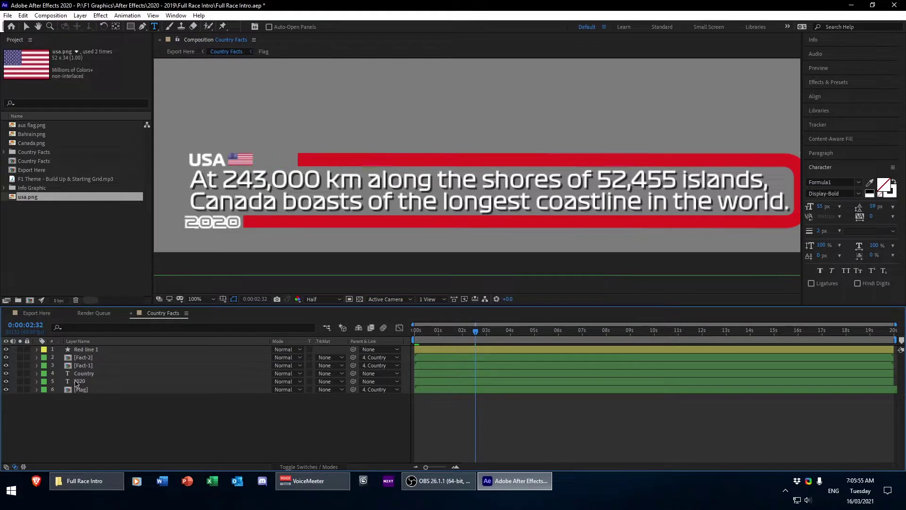
Change the year text from 2020 to 2021, preview the fact card, and save
{"action": "left_click", "coordinate": [83, 381]}
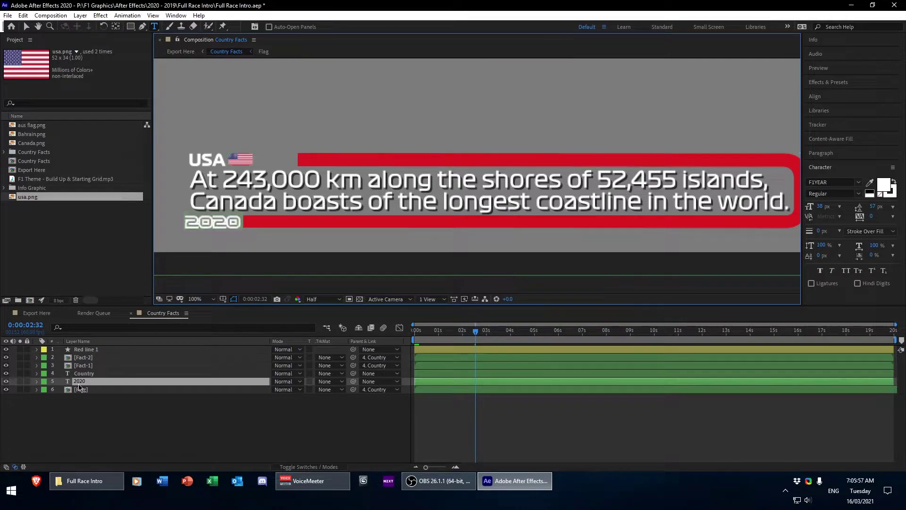
{"action": "type", "text": "2021"}
{"action": "left_click", "coordinate": [184, 445]}
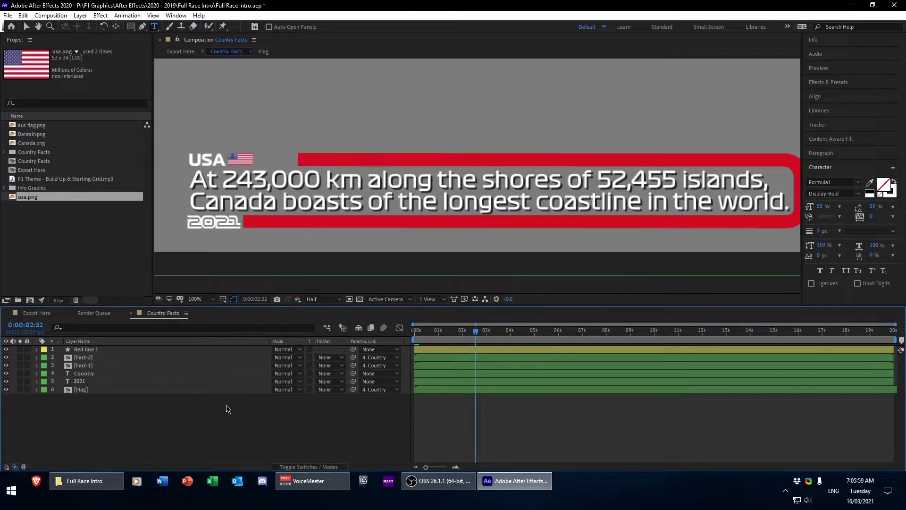
{"action": "key", "text": "Home"}
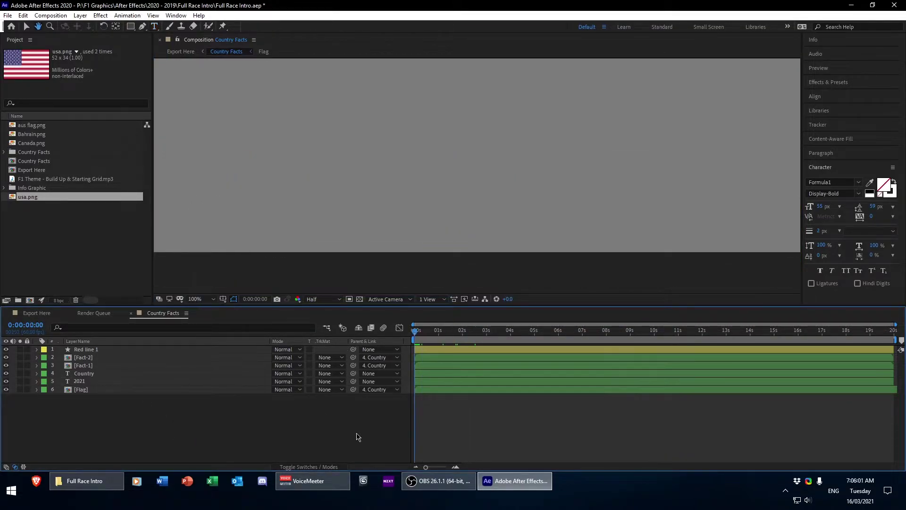
{"action": "key", "text": "space"}
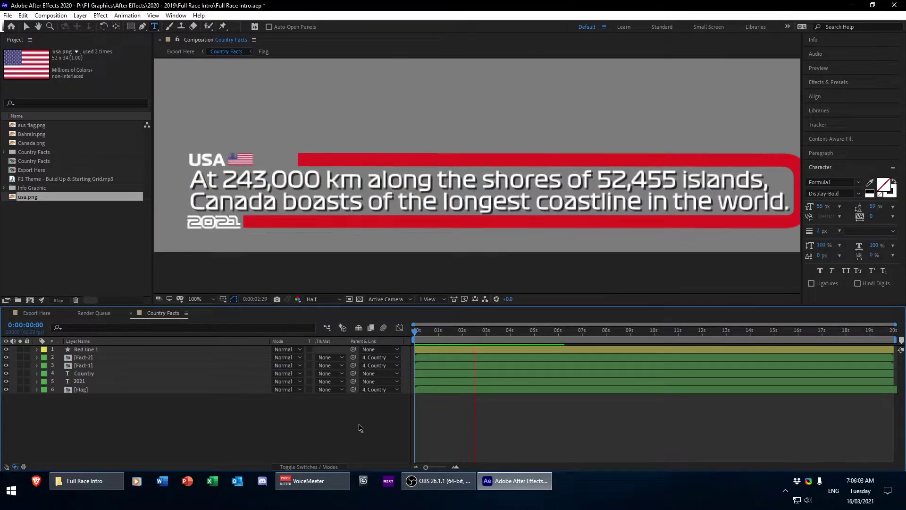
{"action": "key", "text": "space"}
{"action": "key", "text": "v"}
{"action": "key", "text": "ctrl+s"}
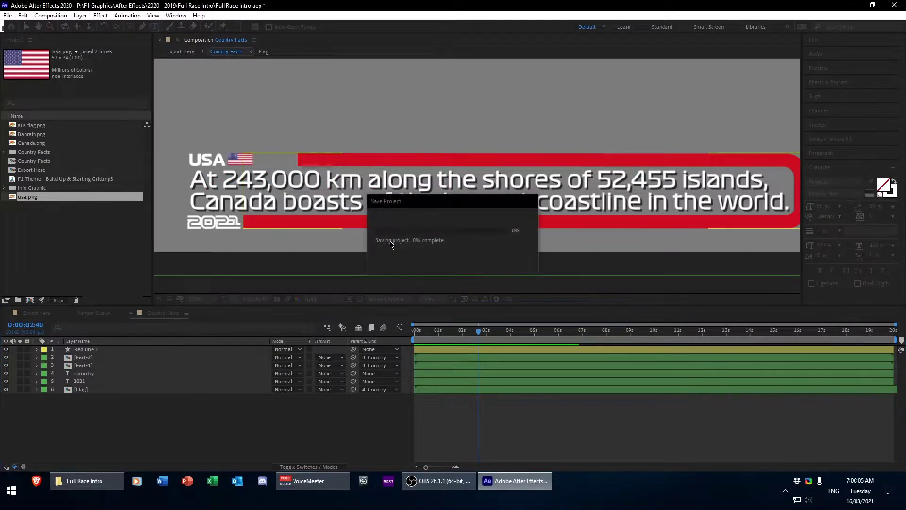
Open the Fact-1 precomp and stop on the Canada coastline fact caption
{"action": "double_click", "coordinate": [96, 366]}
{"action": "left_click_drag", "start_coordinate": [480, 340], "coordinate": [431, 350]}
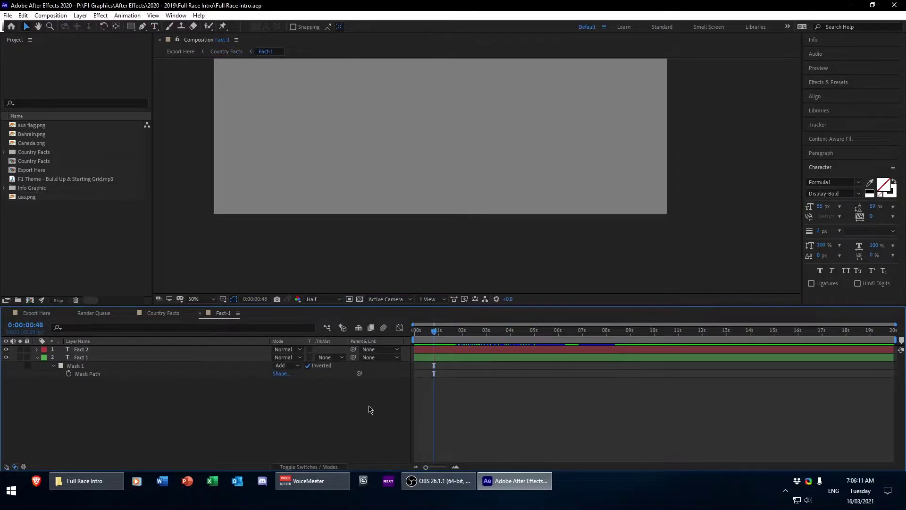
{"action": "key", "text": "space"}
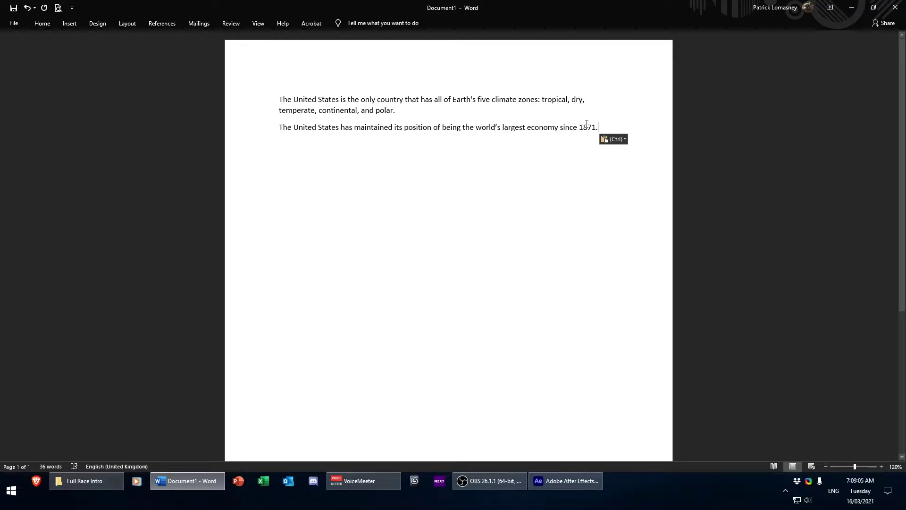
Select the United States climate-zones paragraph in Word and go back to After Effects
{"action": "triple_click", "coordinate": [277, 106]}
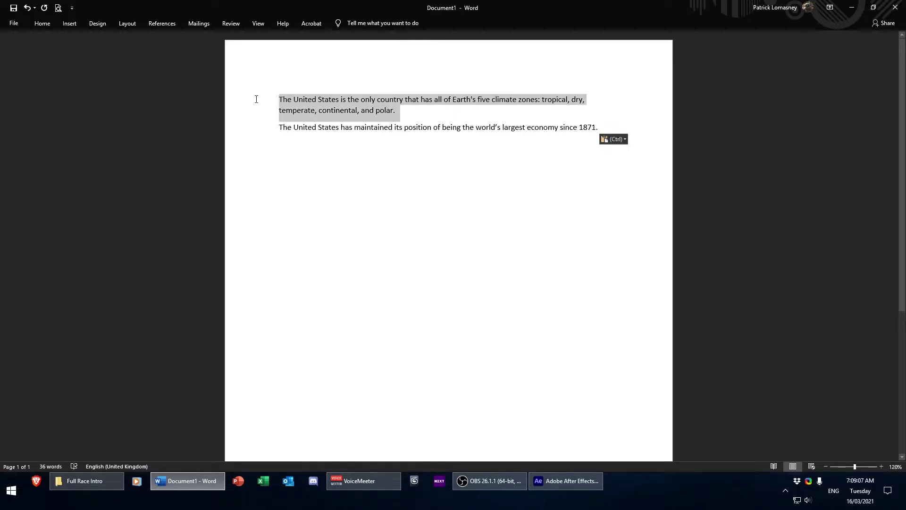
{"action": "left_click", "coordinate": [565, 480]}
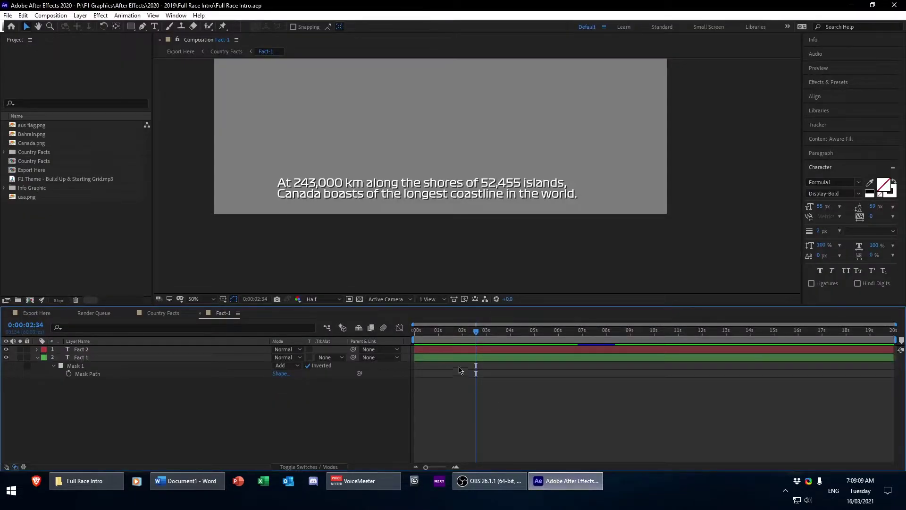
Paste the US climate-zones fact into Fact 1, with line breaks before 'has' and after 'dry,'
{"action": "double_click", "coordinate": [92, 358]}
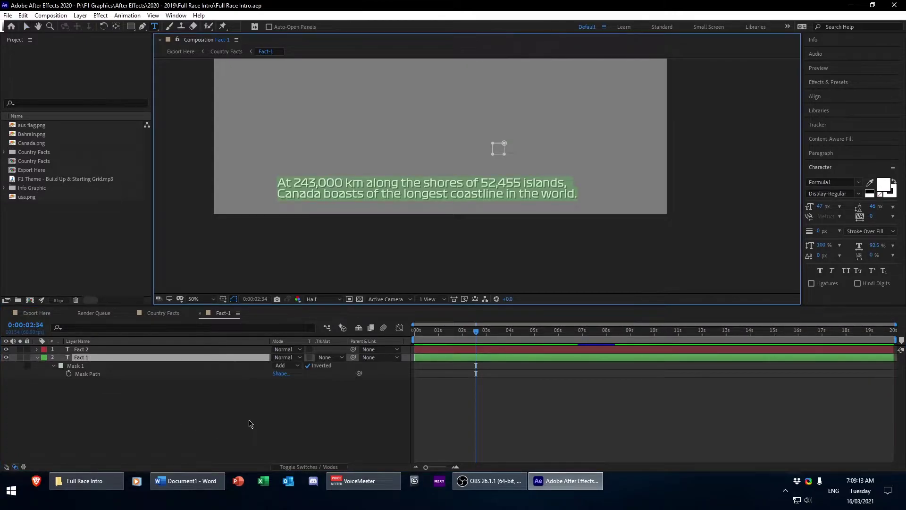
{"action": "key", "text": "ctrl+v"}
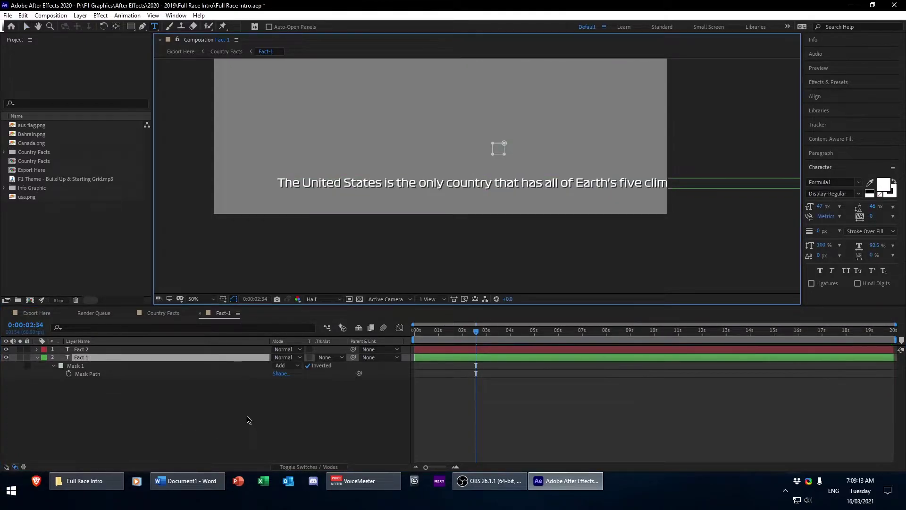
{"action": "left_click", "coordinate": [527, 177]}
{"action": "key", "text": "Return"}
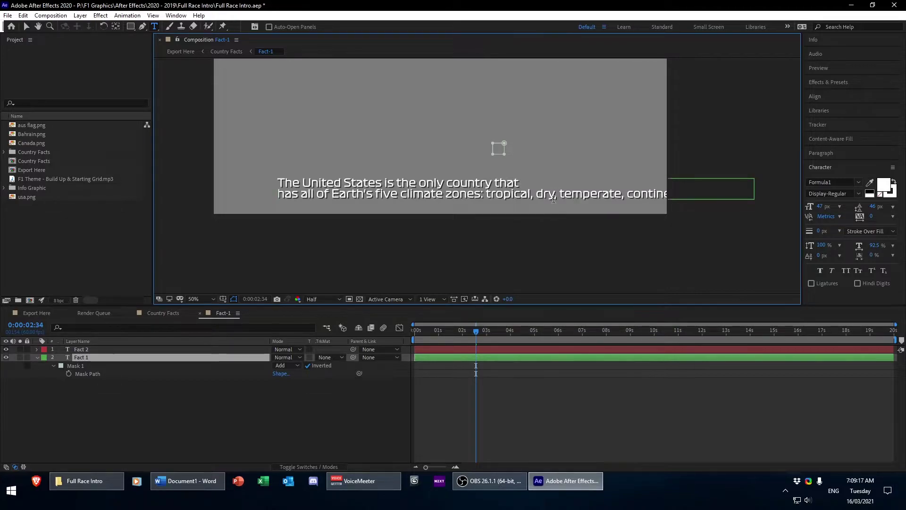
{"action": "left_click", "coordinate": [553, 199]}
{"action": "key", "text": "Return"}
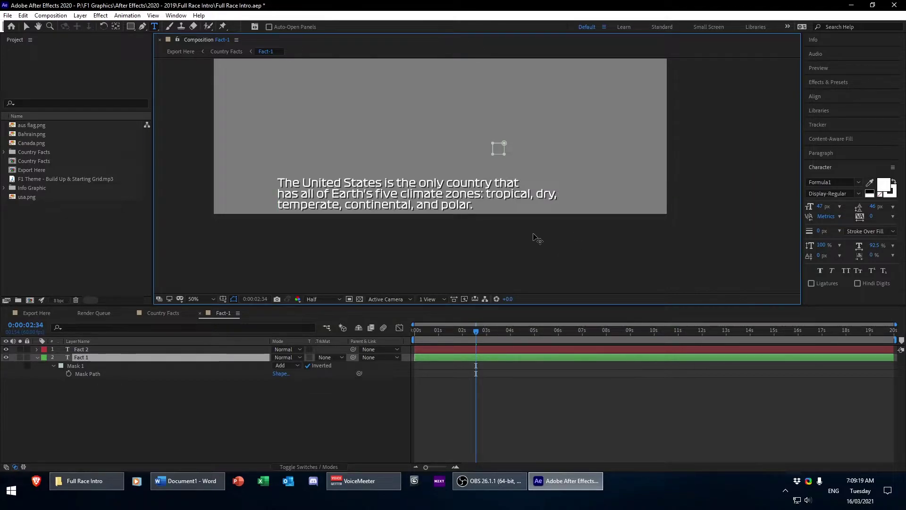
{"action": "left_click", "coordinate": [172, 429]}
{"action": "left_click", "coordinate": [93, 357]}
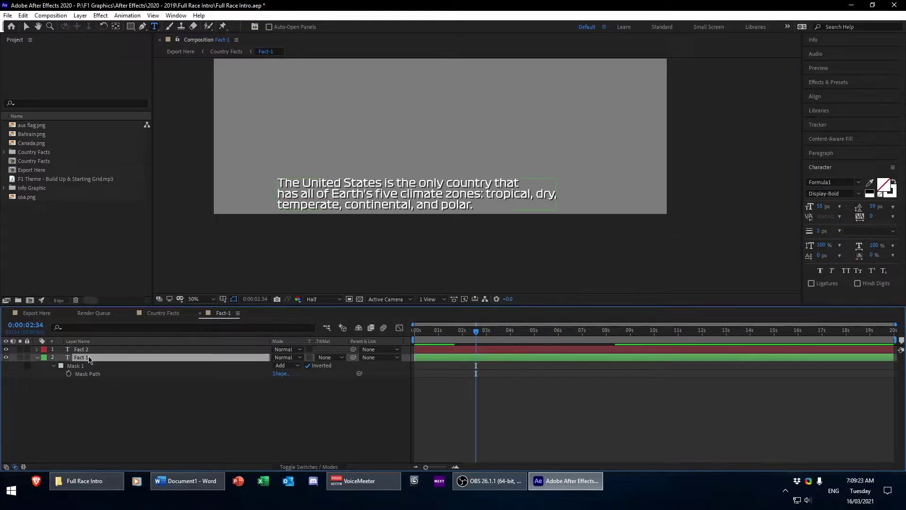
Set the Fact 2 text fill colour to pure red (FF0000)
{"action": "left_click", "coordinate": [140, 417]}
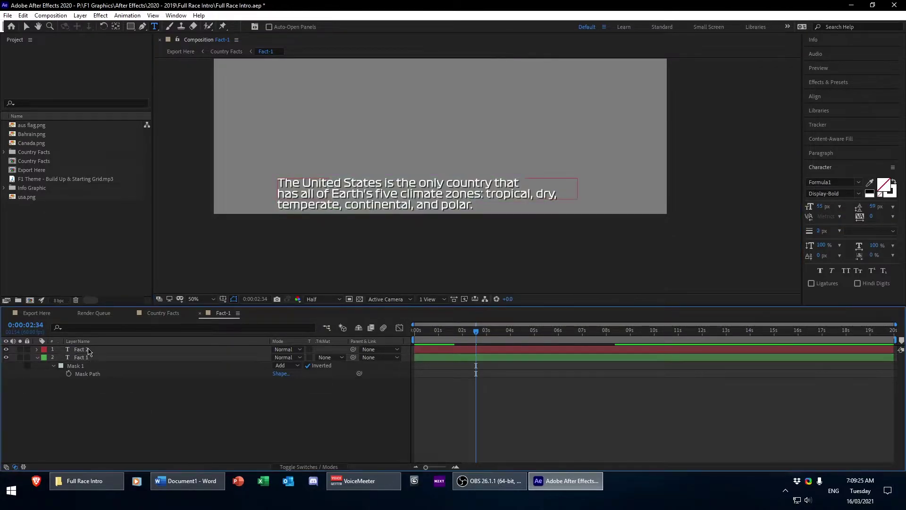
{"action": "double_click", "coordinate": [90, 350]}
{"action": "left_click", "coordinate": [221, 424]}
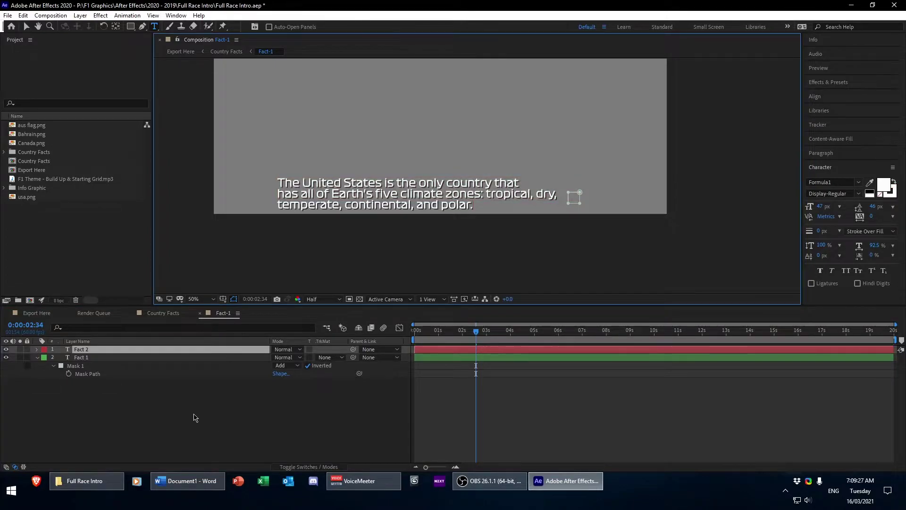
{"action": "double_click", "coordinate": [93, 350]}
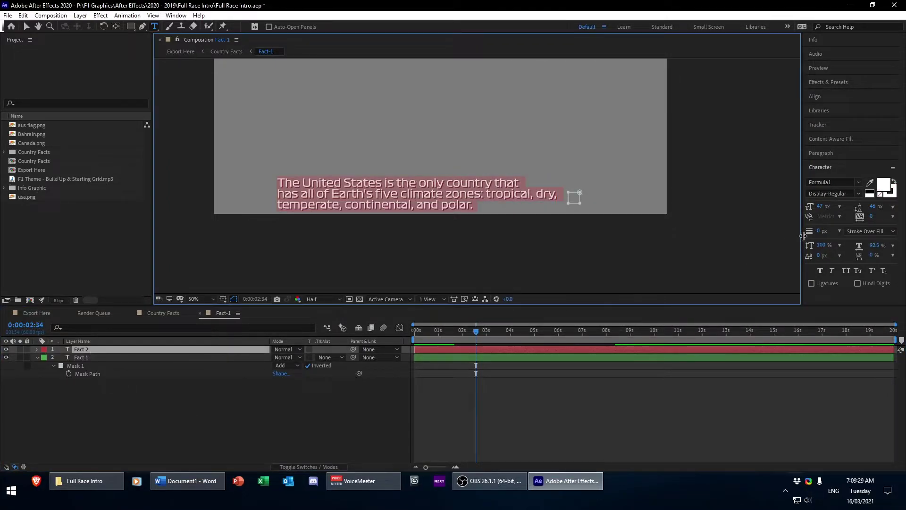
{"action": "left_click", "coordinate": [884, 189]}
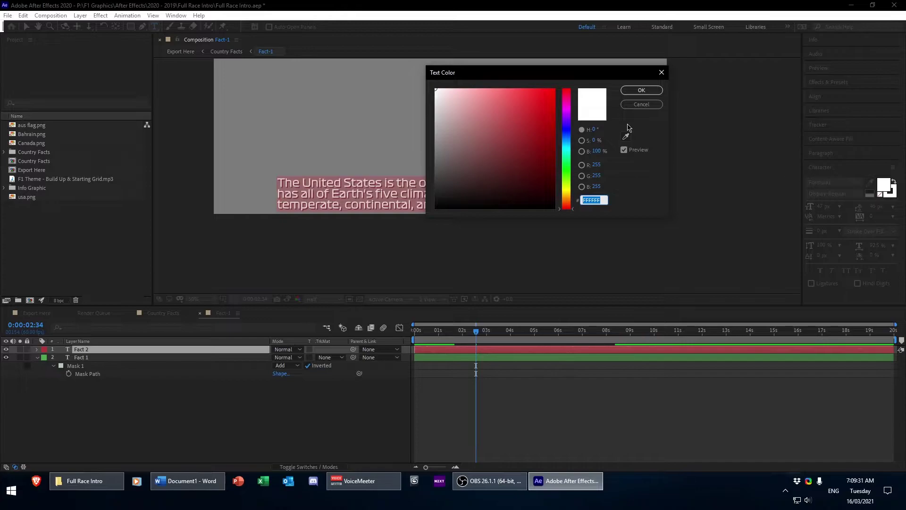
{"action": "left_click_drag", "start_coordinate": [522, 124], "coordinate": [616, 71]}
{"action": "left_click", "coordinate": [637, 91]}
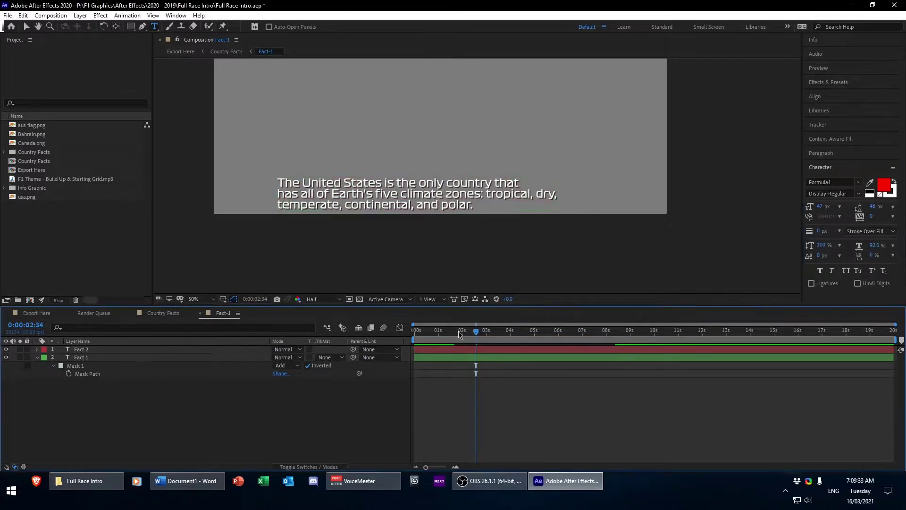
Preview from the start and inspect the half-typed text at 0:00:01:49
{"action": "key", "text": "Home"}
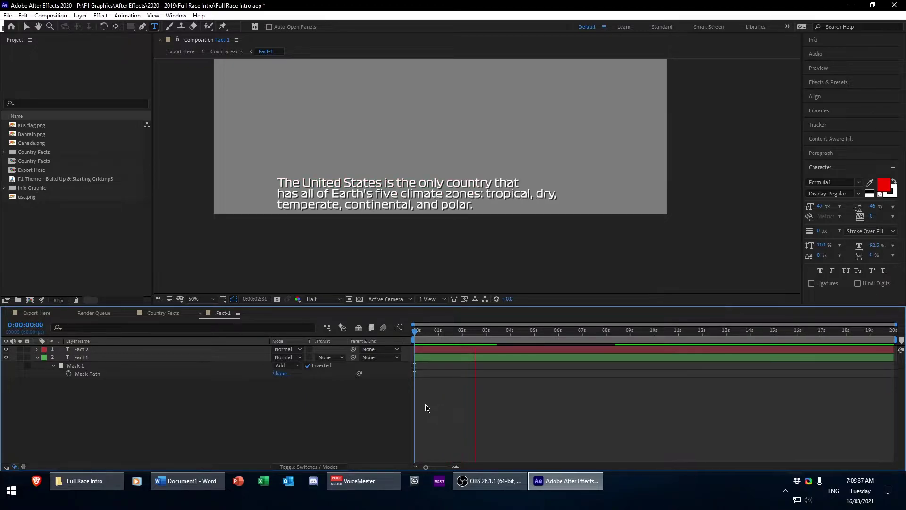
{"action": "key", "text": "space"}
{"action": "mouse_move", "coordinate": [463, 336]}
{"action": "left_mouse_down"}
{"action": "mouse_move", "coordinate": [447, 336]}
{"action": "mouse_move", "coordinate": [459, 336]}
{"action": "left_mouse_up"}
{"action": "scroll", "coordinate": [486, 260], "scroll_direction": "up", "scroll_amount": 1}
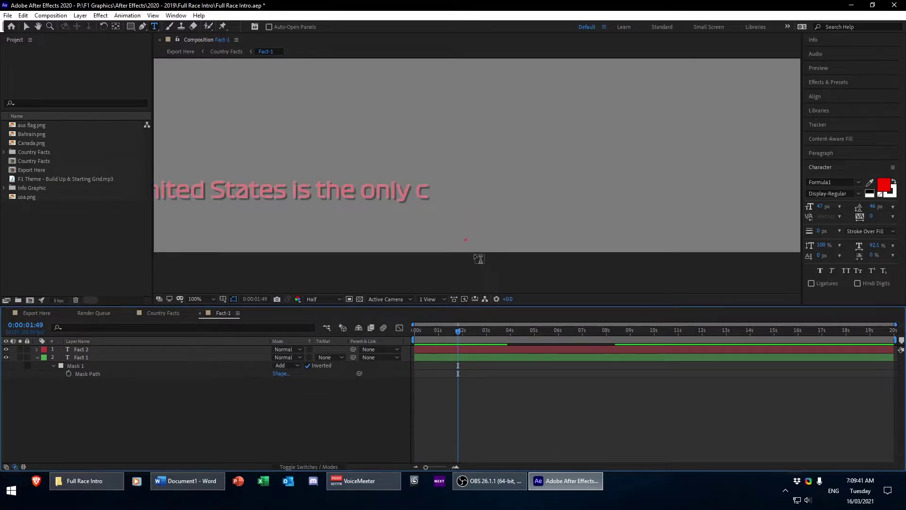
{"action": "left_click_drag", "start_coordinate": [472, 255], "coordinate": [498, 227]}
{"action": "scroll", "coordinate": [488, 222], "scroll_direction": "up", "scroll_amount": 1}
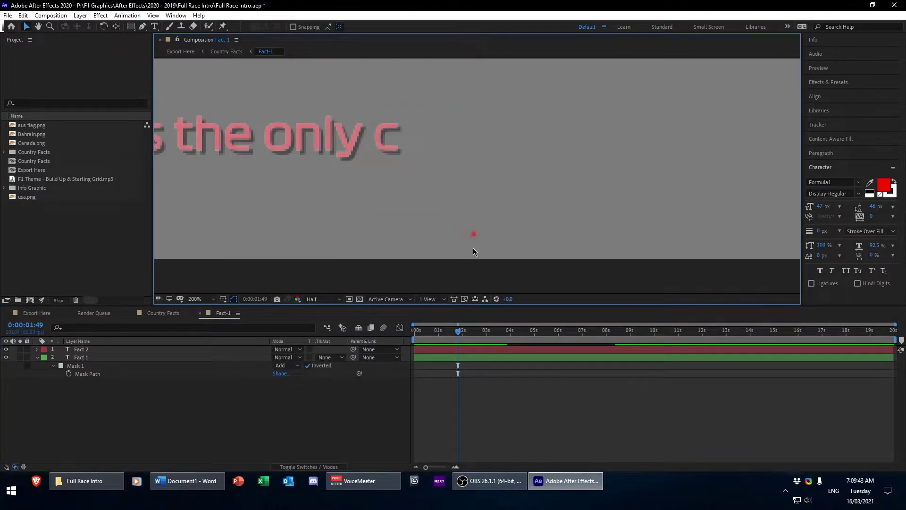
Drag Fact 2's Mask 1 square toward the centre-left of the text
{"action": "left_click", "coordinate": [87, 349]}
{"action": "left_click", "coordinate": [36, 358]}
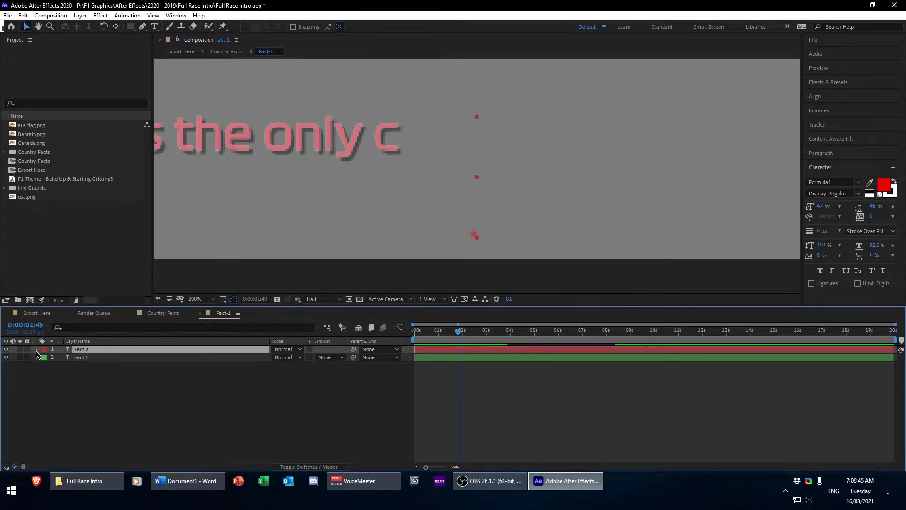
{"action": "left_click", "coordinate": [37, 349]}
{"action": "left_click", "coordinate": [72, 375]}
{"action": "scroll", "coordinate": [369, 211], "scroll_direction": "down", "scroll_amount": 2}
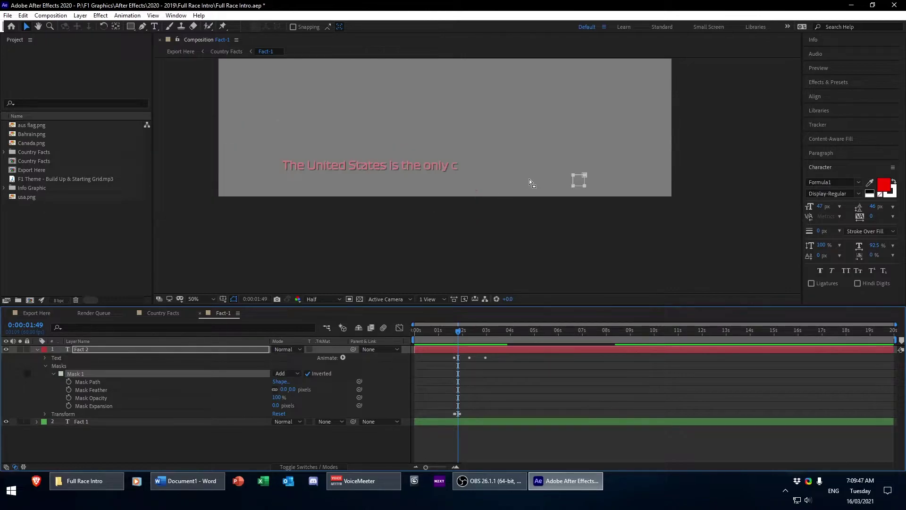
{"action": "scroll", "coordinate": [531, 182], "scroll_direction": "up", "scroll_amount": 1}
{"action": "scroll", "coordinate": [670, 205], "scroll_direction": "down", "scroll_amount": 1}
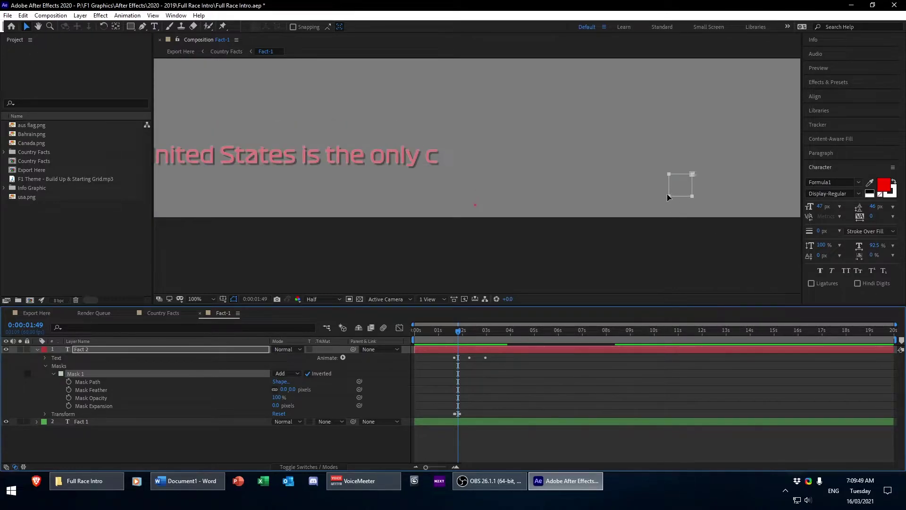
{"action": "left_click_drag", "start_coordinate": [667, 197], "coordinate": [460, 215]}
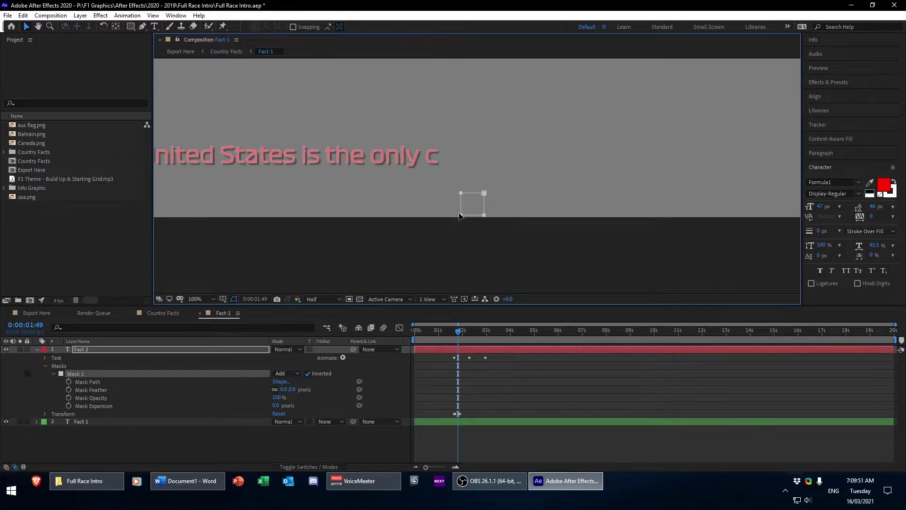
Preview the fact typing on, then close Fact-1 to return to Country Facts
{"action": "left_click_drag", "start_coordinate": [461, 336], "coordinate": [461, 336]}
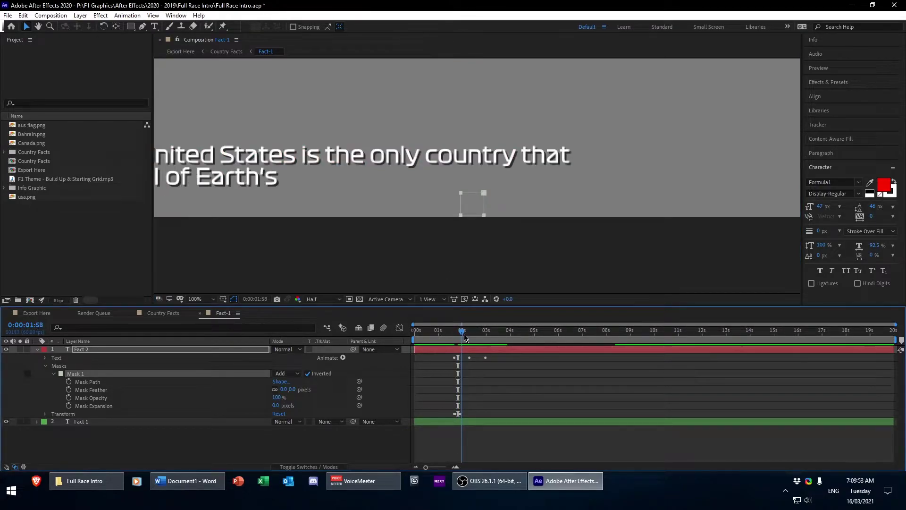
{"action": "scroll", "coordinate": [434, 272], "scroll_direction": "down", "scroll_amount": 1}
{"action": "left_click", "coordinate": [500, 371]}
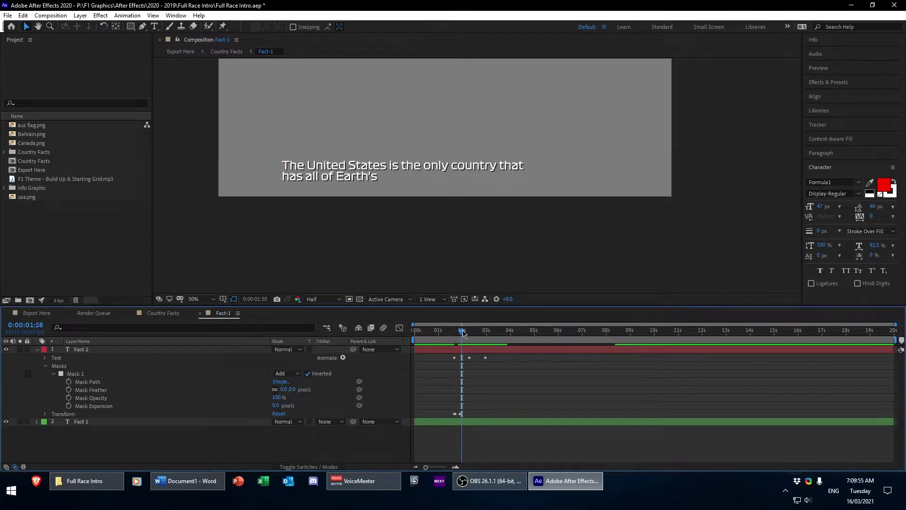
{"action": "key", "text": "space"}
{"action": "left_click", "coordinate": [447, 329]}
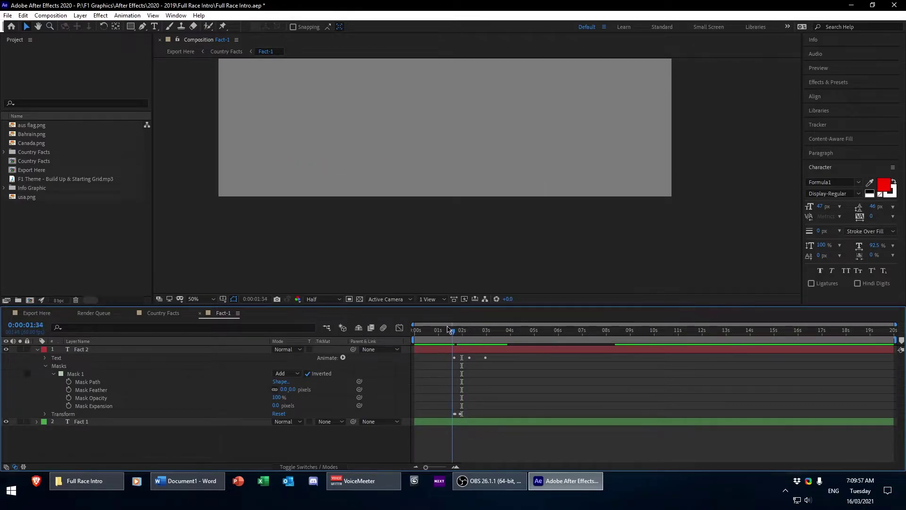
{"action": "left_click_drag", "start_coordinate": [447, 329], "coordinate": [437, 329]}
{"action": "left_click", "coordinate": [37, 349]}
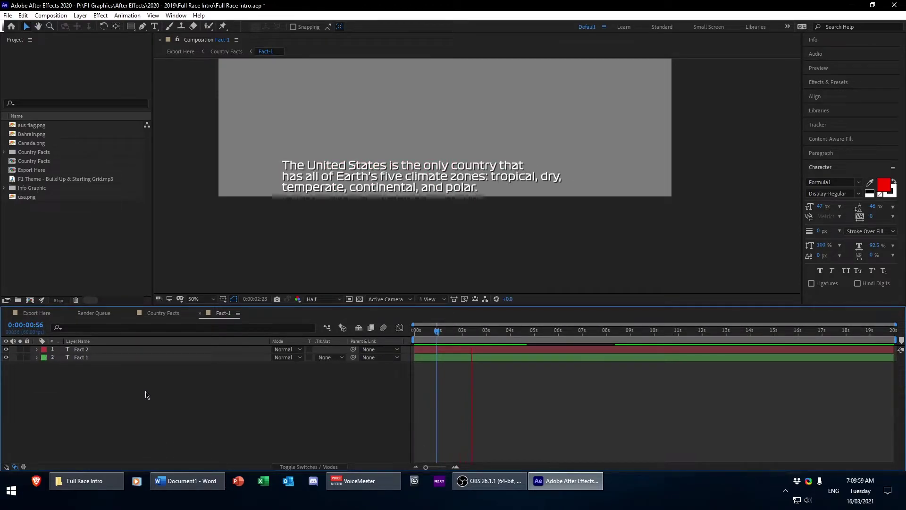
{"action": "left_click", "coordinate": [199, 313]}
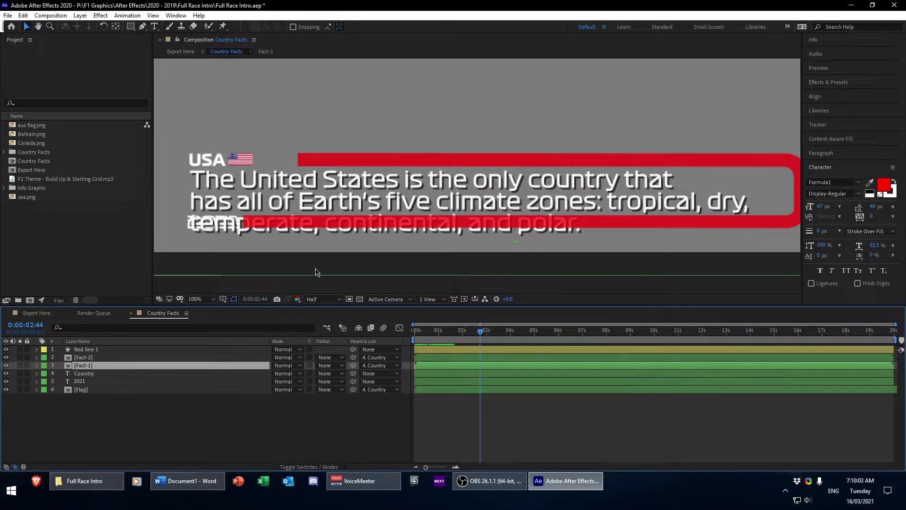
Save the project and raise the USA label at its 0:00:02:11 position keyframe
{"action": "key", "text": "ctrl+s"}
{"action": "left_click", "coordinate": [91, 415]}
{"action": "left_click", "coordinate": [93, 374]}
{"action": "key", "text": "p"}
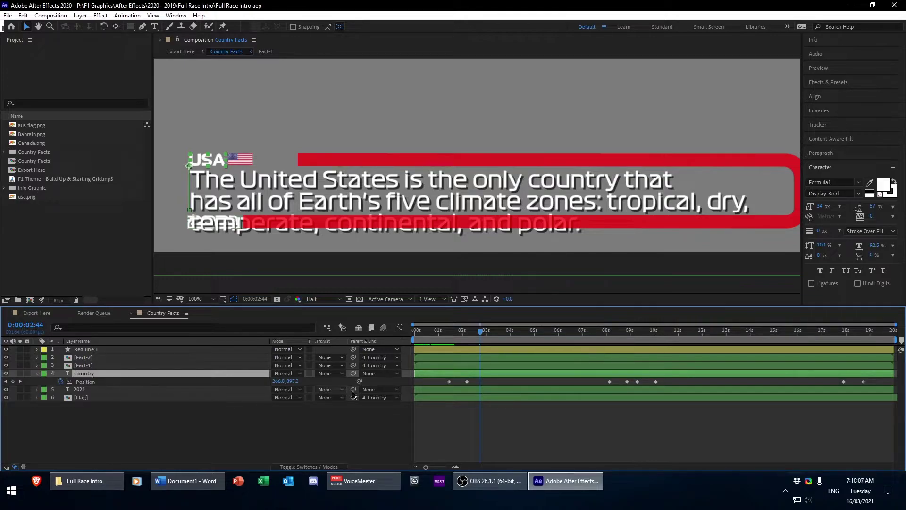
{"action": "left_click", "coordinate": [6, 381]}
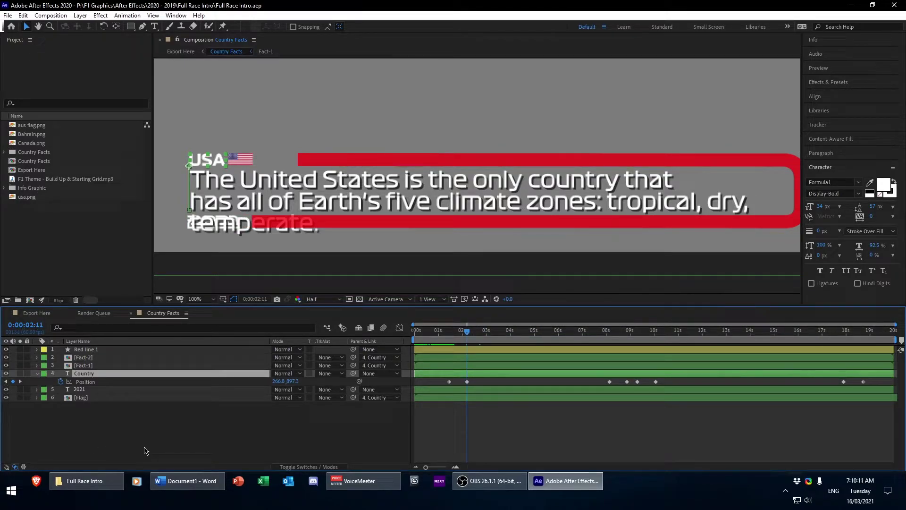
{"action": "key", "text": "Up"}
{"action": "key", "text": "Up"}
{"action": "key", "text": "Up"}
{"action": "key", "text": "Up"}
{"action": "key", "text": "Up"}
{"action": "key", "text": "Up"}
{"action": "key", "text": "Up"}
{"action": "key", "text": "Up"}
{"action": "key", "text": "Up"}
{"action": "key", "text": "Up"}
{"action": "key", "text": "Up"}
{"action": "key", "text": "Up"}
{"action": "key", "text": "Up"}
{"action": "key", "text": "Up"}
{"action": "key", "text": "Up"}
{"action": "key", "text": "Up"}
{"action": "key", "text": "Up"}
{"action": "key", "text": "Up"}
{"action": "key", "text": "Up"}
{"action": "key", "text": "Up"}
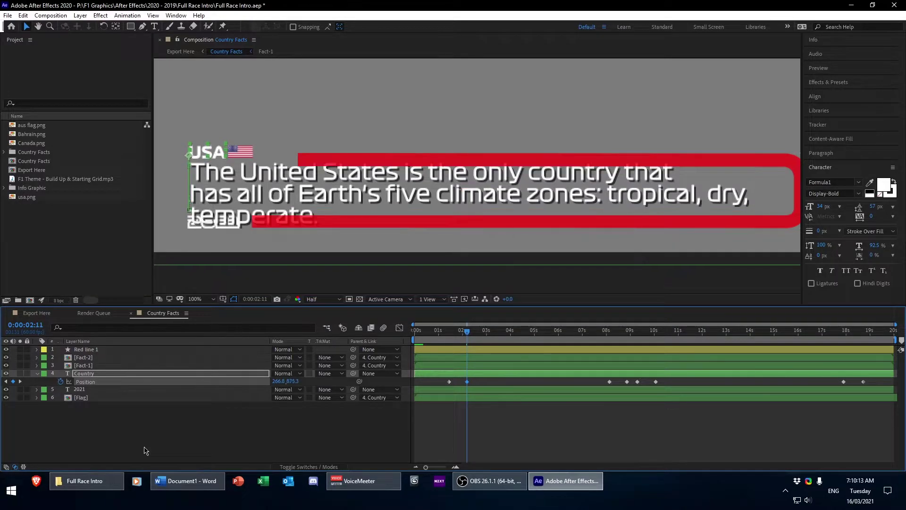
{"action": "key", "text": "Up"}
{"action": "key", "text": "Up"}
{"action": "key", "text": "Up"}
{"action": "key", "text": "Up"}
{"action": "key", "text": "Up"}
{"action": "key", "text": "Up"}
{"action": "key", "text": "Up"}
{"action": "key", "text": "Up"}
{"action": "key", "text": "Up"}
{"action": "key", "text": "Up"}
{"action": "key", "text": "Up"}
{"action": "key", "text": "Up"}
{"action": "key", "text": "Up"}
{"action": "key", "text": "Up"}
{"action": "key", "text": "Up"}
{"action": "key", "text": "Up"}
{"action": "key", "text": "Up"}
{"action": "key", "text": "Up"}
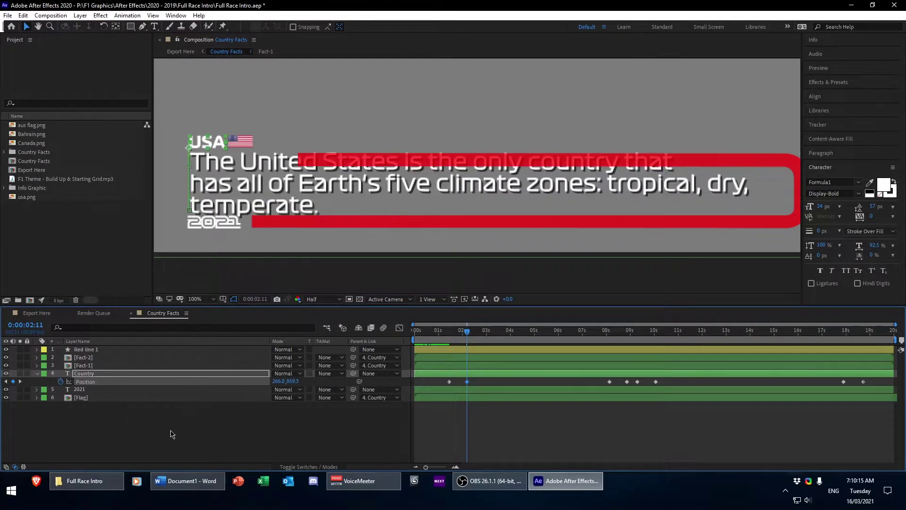
{"action": "key", "text": "Up"}
{"action": "key", "text": "Up"}
{"action": "key", "text": "Up"}
{"action": "key", "text": "Up"}
{"action": "key", "text": "Up"}
{"action": "key", "text": "Up"}
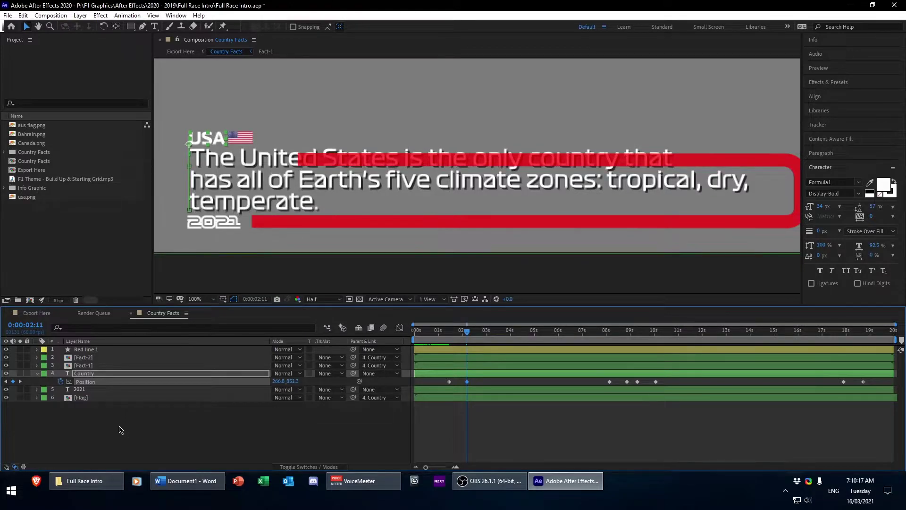
{"action": "key", "text": "Down"}
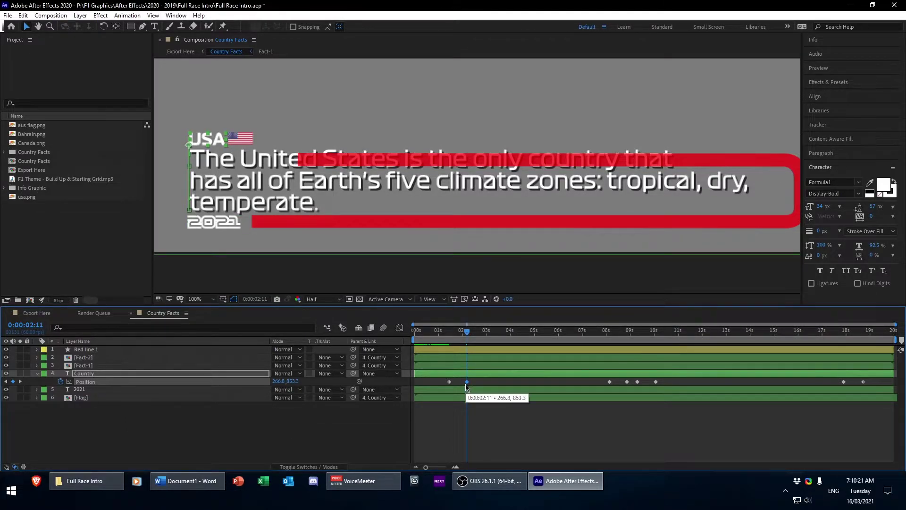
Preview the USA fact animation from 0:00:00:54
{"action": "left_click", "coordinate": [326, 459]}
{"action": "left_click_drag", "start_coordinate": [457, 333], "coordinate": [424, 365]}
{"action": "key", "text": "space"}
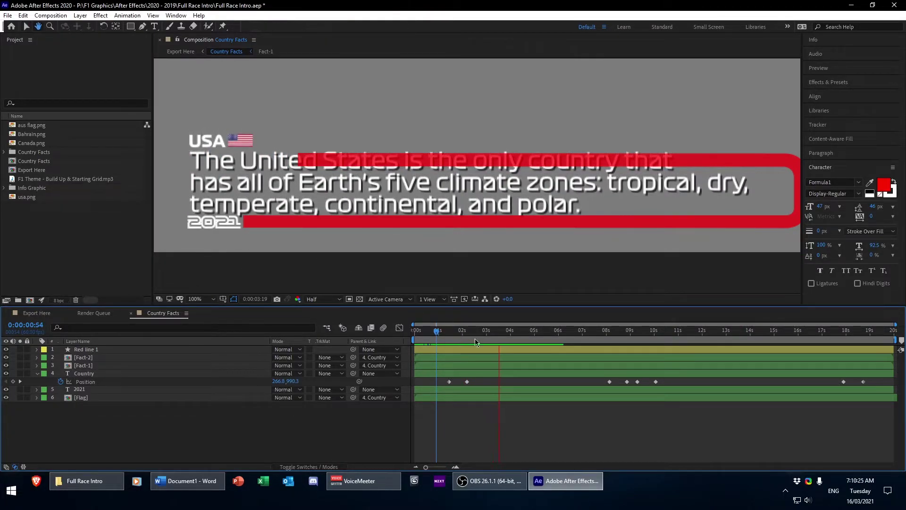
{"action": "key", "text": "space"}
Check the Country position keyframes at 0:00:02:11 and 0:00:08:08, then replay the composition
{"action": "left_click", "coordinate": [6, 381]}
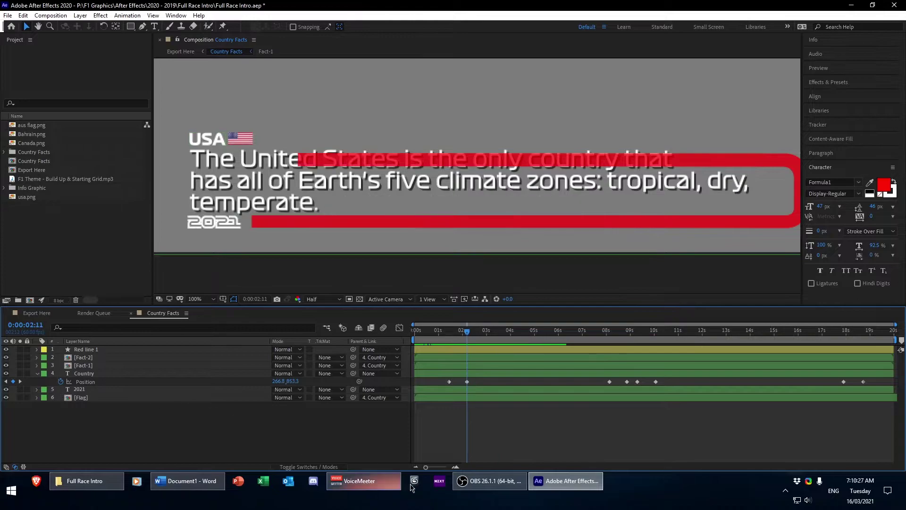
{"action": "left_click_drag", "start_coordinate": [425, 467], "coordinate": [446, 467]}
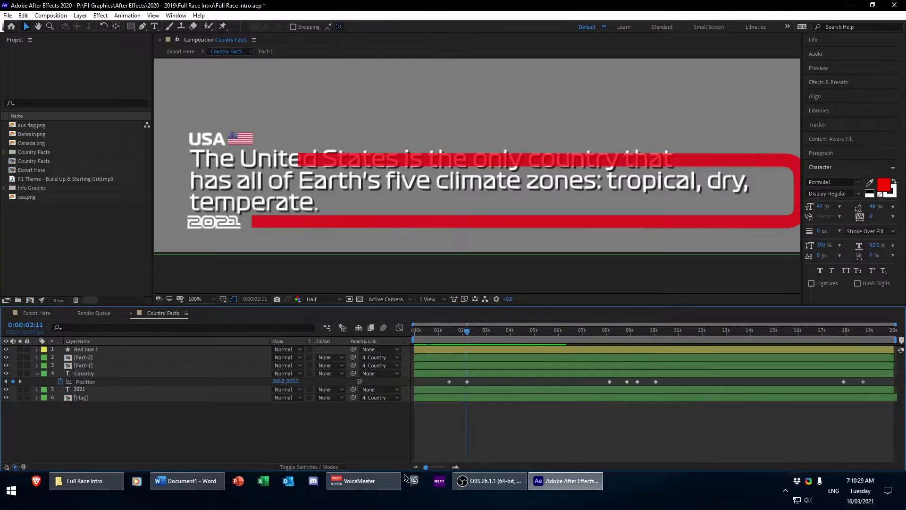
{"action": "key", "text": "semicolon"}
{"action": "left_click", "coordinate": [467, 382]}
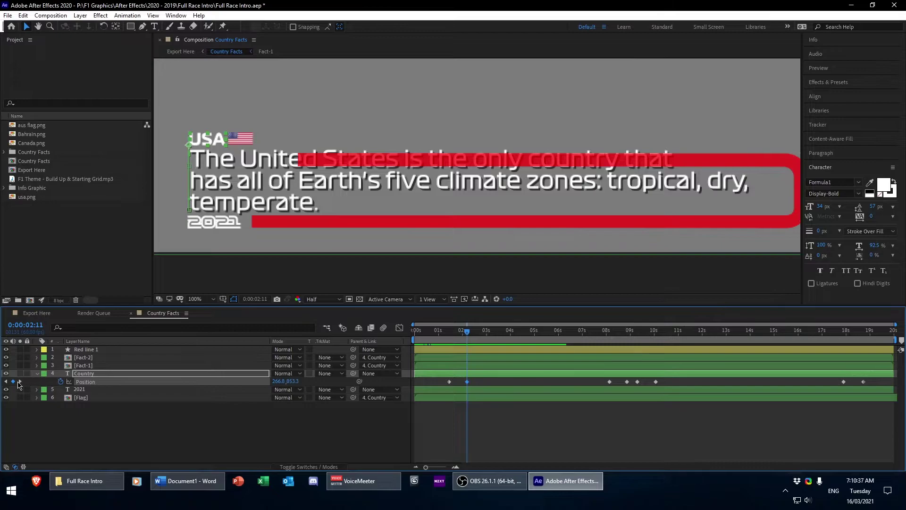
{"action": "left_click", "coordinate": [20, 381]}
{"action": "left_click", "coordinate": [610, 381]}
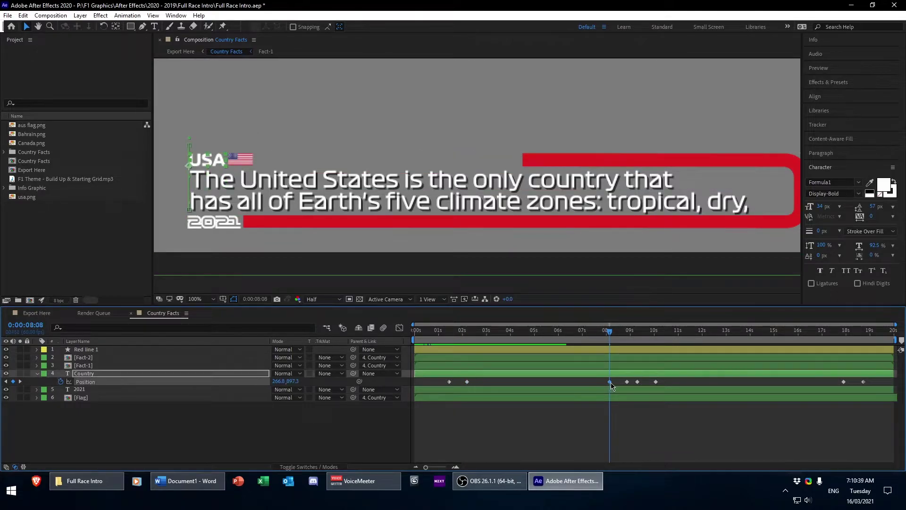
{"action": "left_click", "coordinate": [463, 426]}
{"action": "key", "text": "space"}
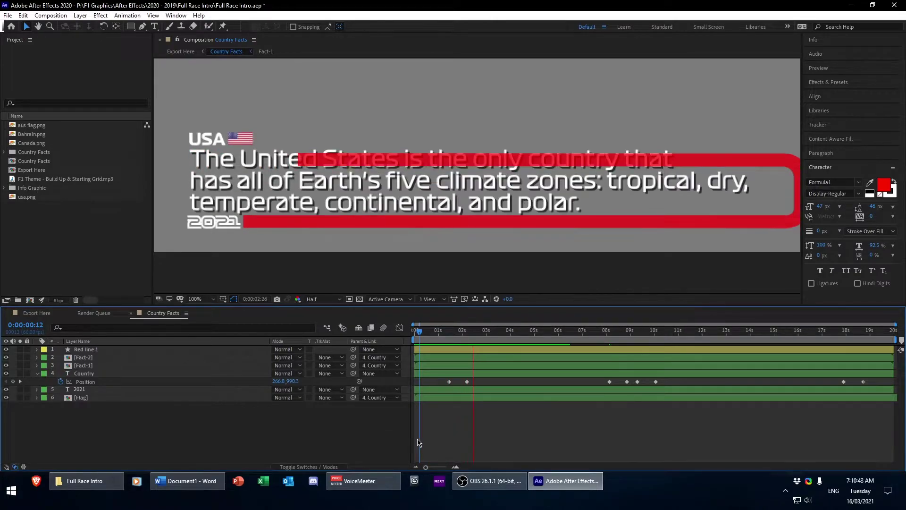
{"action": "key", "text": "space"}
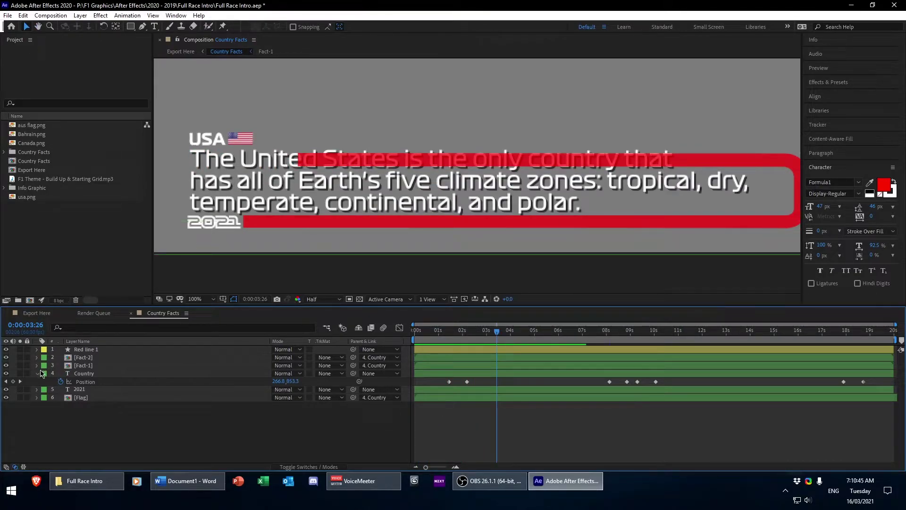
{"action": "left_click", "coordinate": [37, 374]}
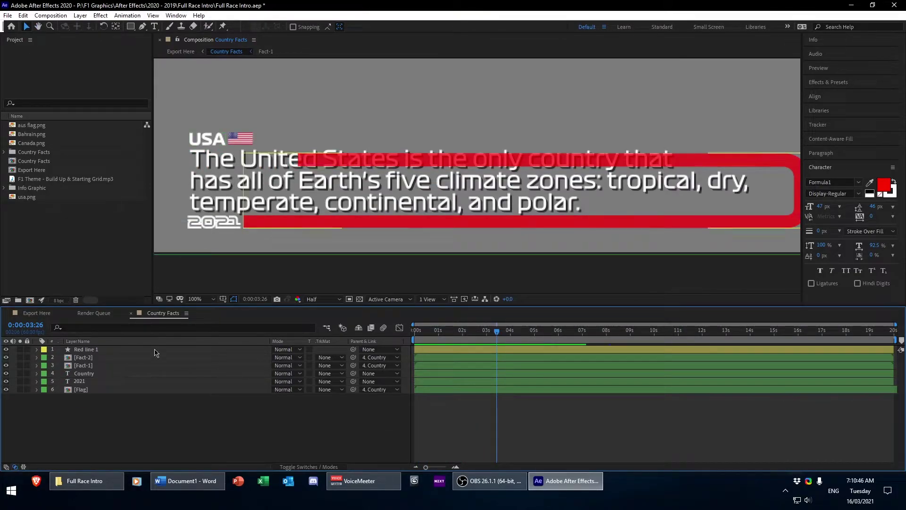
Reveal Red line 1's Contents > Shape 1 > Path 1 property and its keyframes
{"action": "left_click", "coordinate": [86, 350]}
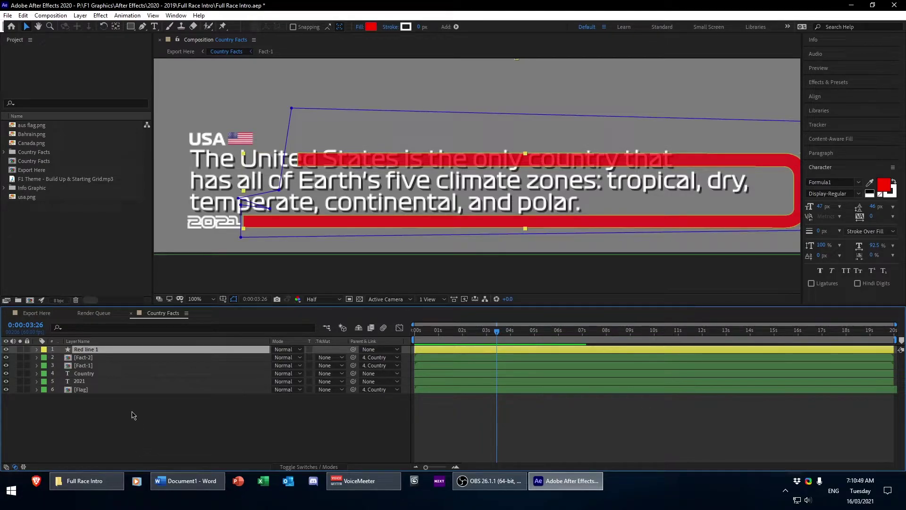
{"action": "left_click", "coordinate": [37, 350]}
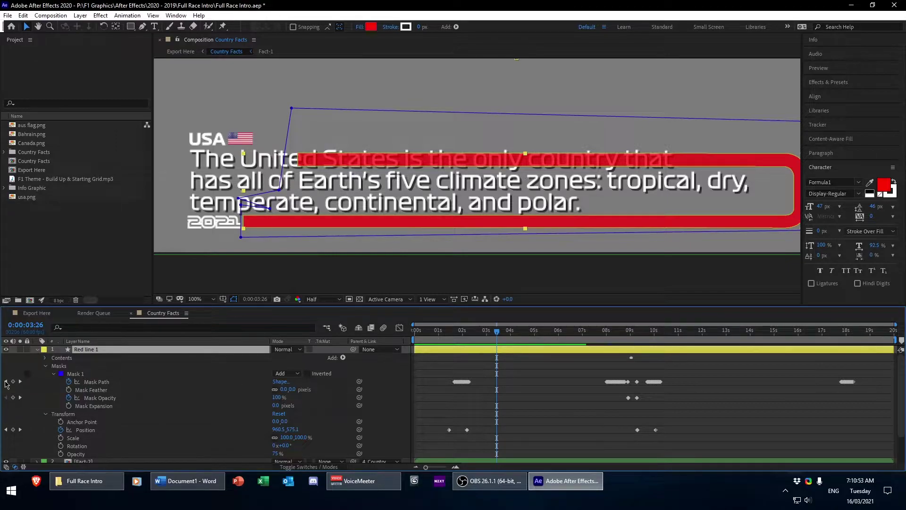
{"action": "left_click", "coordinate": [45, 414]}
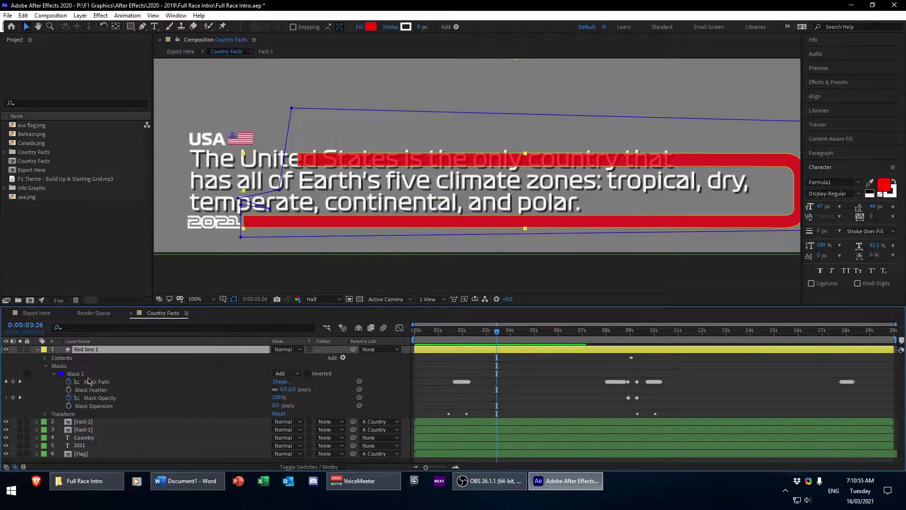
{"action": "left_click", "coordinate": [46, 366]}
{"action": "left_click", "coordinate": [46, 366]}
{"action": "left_click", "coordinate": [46, 366]}
{"action": "left_click", "coordinate": [46, 358]}
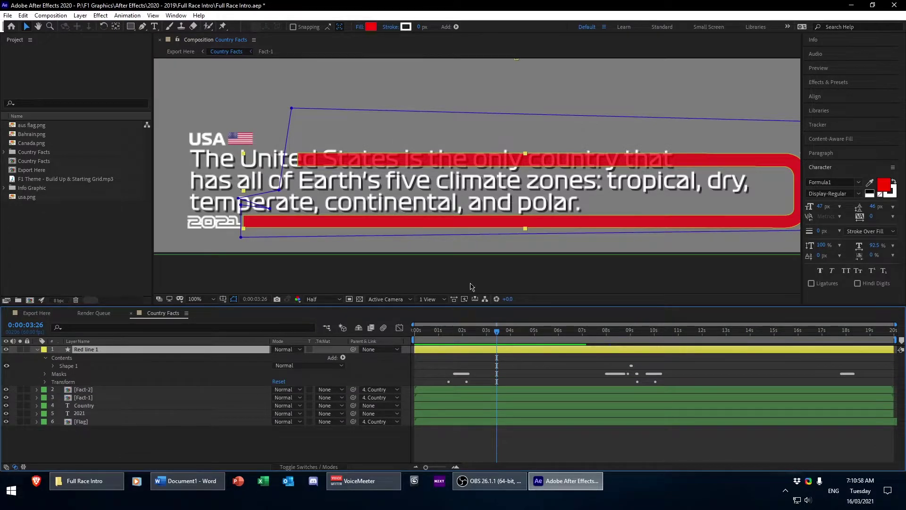
{"action": "left_click", "coordinate": [92, 366]}
{"action": "left_click", "coordinate": [53, 366]}
{"action": "left_click", "coordinate": [94, 374]}
{"action": "left_click", "coordinate": [63, 374]}
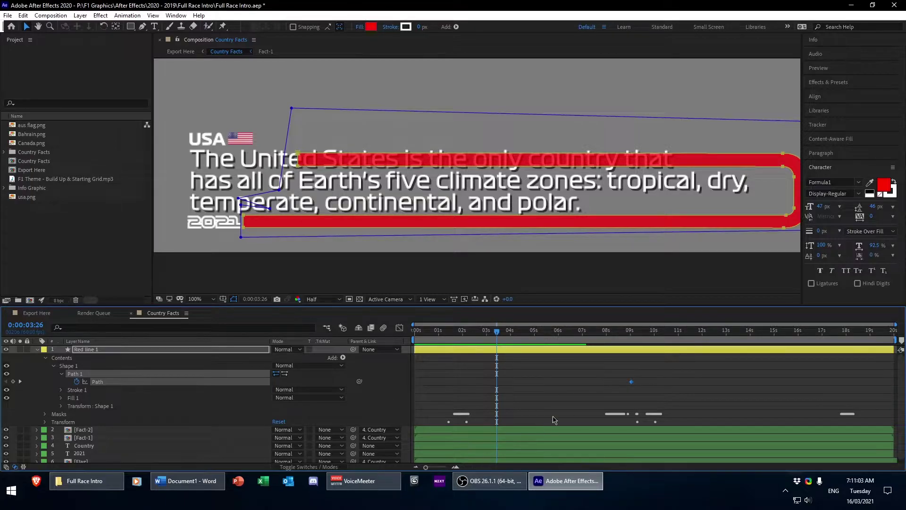
Move the first Path keyframe earlier to about 2 seconds
{"action": "left_click_drag", "start_coordinate": [594, 332], "coordinate": [631, 333]}
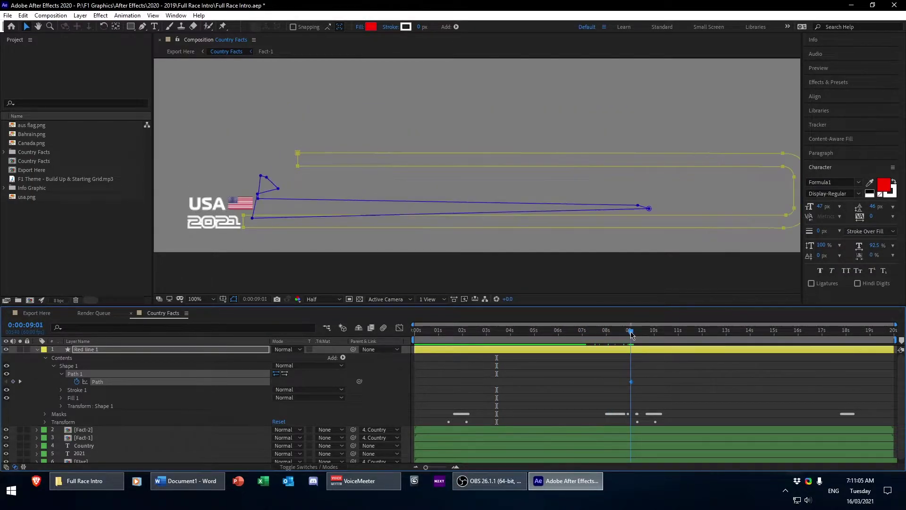
{"action": "left_click", "coordinate": [455, 468]}
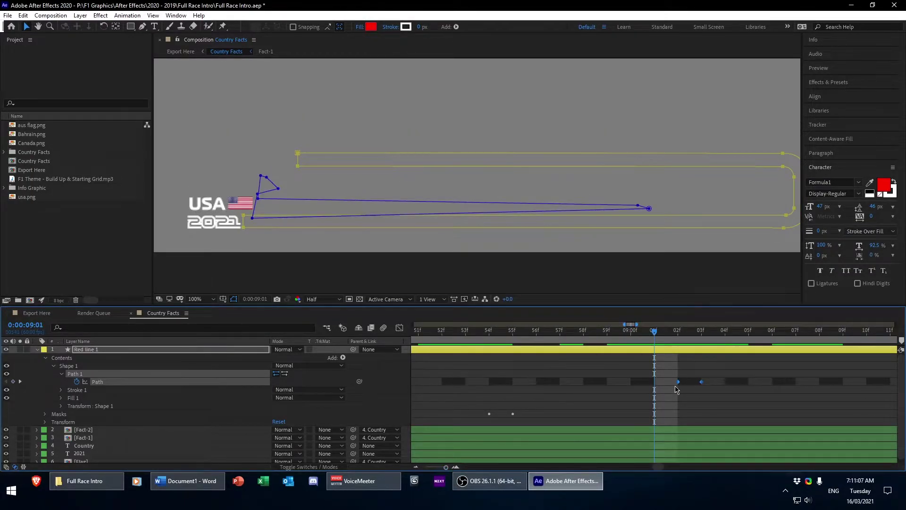
{"action": "left_click", "coordinate": [678, 381]}
{"action": "left_click_drag", "start_coordinate": [678, 386], "coordinate": [439, 381]}
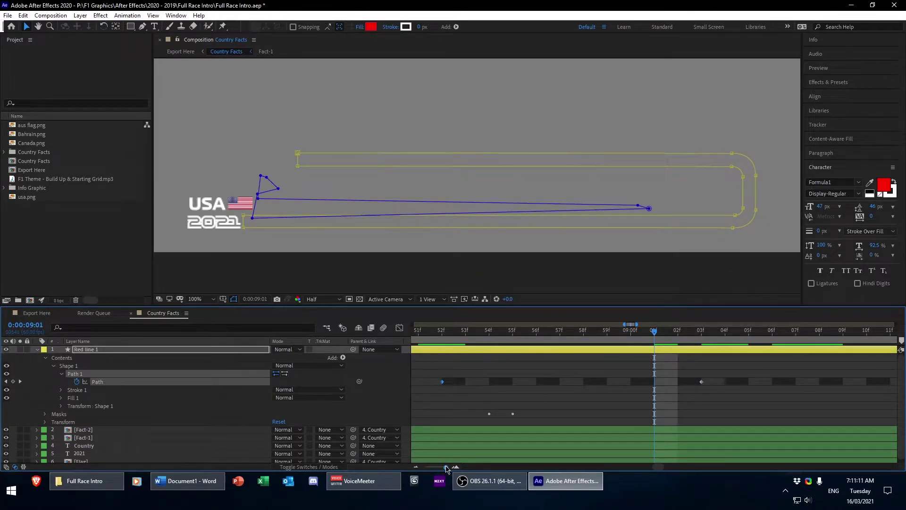
{"action": "left_click_drag", "start_coordinate": [446, 467], "coordinate": [436, 467]}
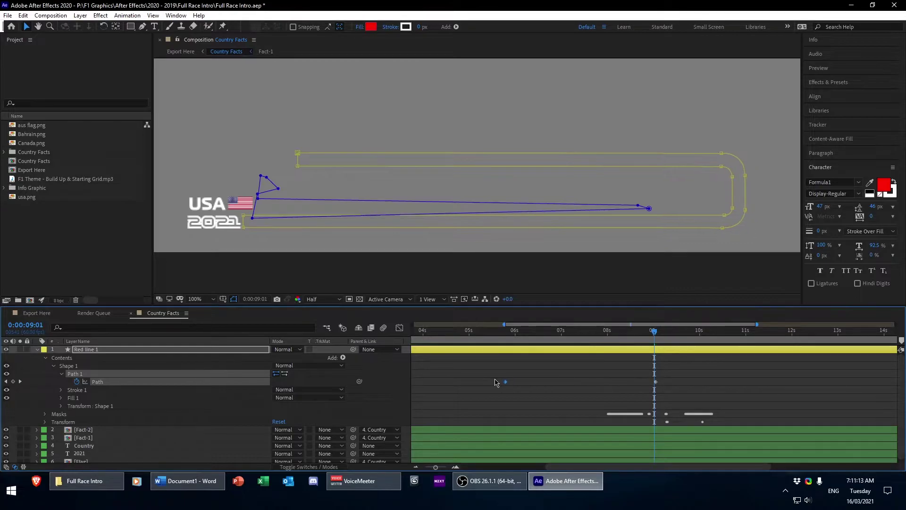
{"action": "left_click", "coordinate": [418, 468]}
{"action": "left_click", "coordinate": [419, 470]}
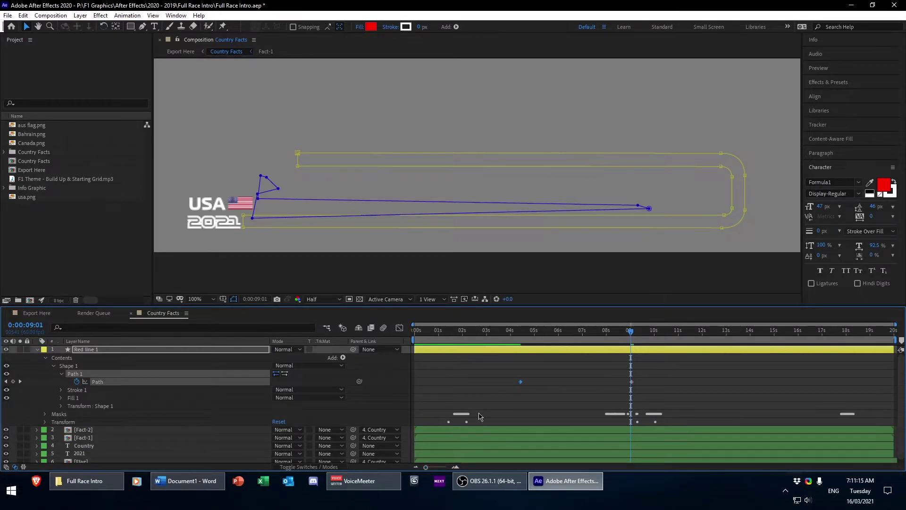
{"action": "left_click_drag", "start_coordinate": [520, 381], "coordinate": [471, 382]}
{"action": "left_click_drag", "start_coordinate": [505, 340], "coordinate": [475, 347]}
{"action": "left_click_drag", "start_coordinate": [471, 383], "coordinate": [475, 388]}
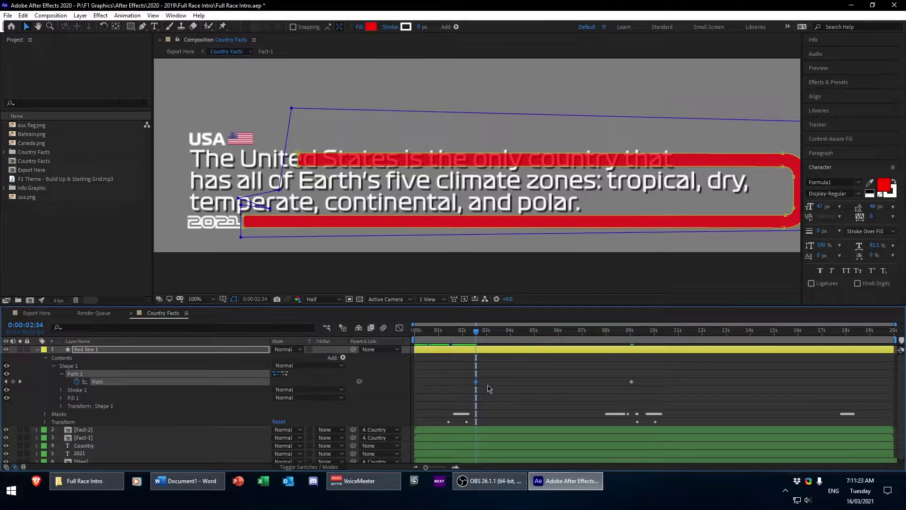
Enter vertex editing on the red line's path at the earlier keyframe
{"action": "left_click_drag", "start_coordinate": [525, 235], "coordinate": [489, 243]}
{"action": "key", "text": "v"}
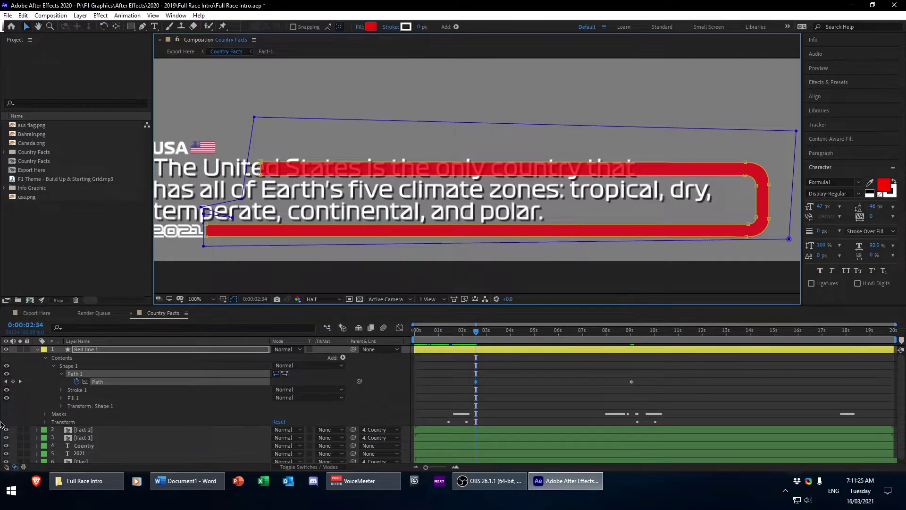
{"action": "left_click", "coordinate": [20, 382]}
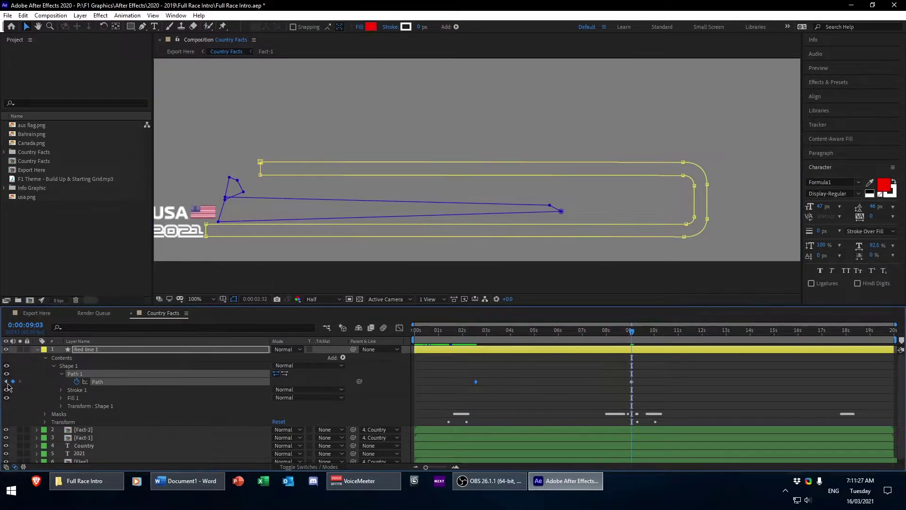
{"action": "left_click", "coordinate": [6, 381]}
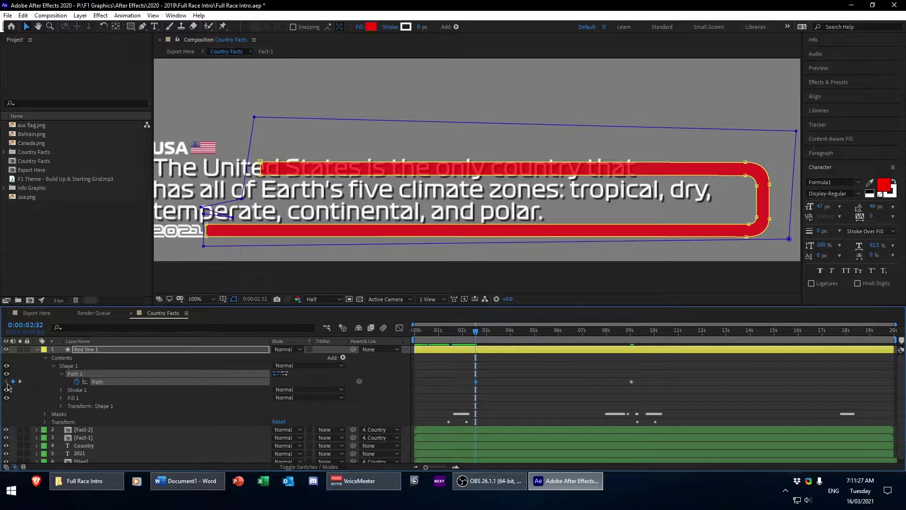
{"action": "left_click", "coordinate": [261, 163]}
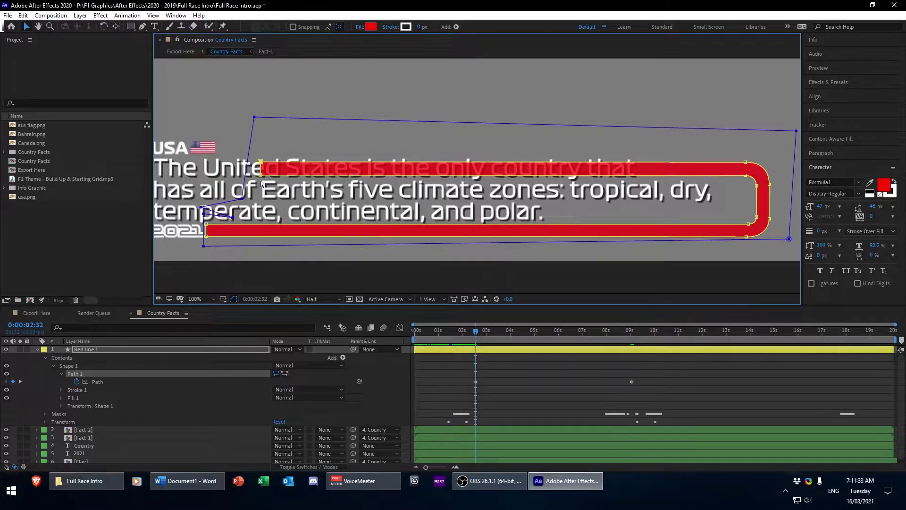
{"action": "left_click", "coordinate": [261, 180]}
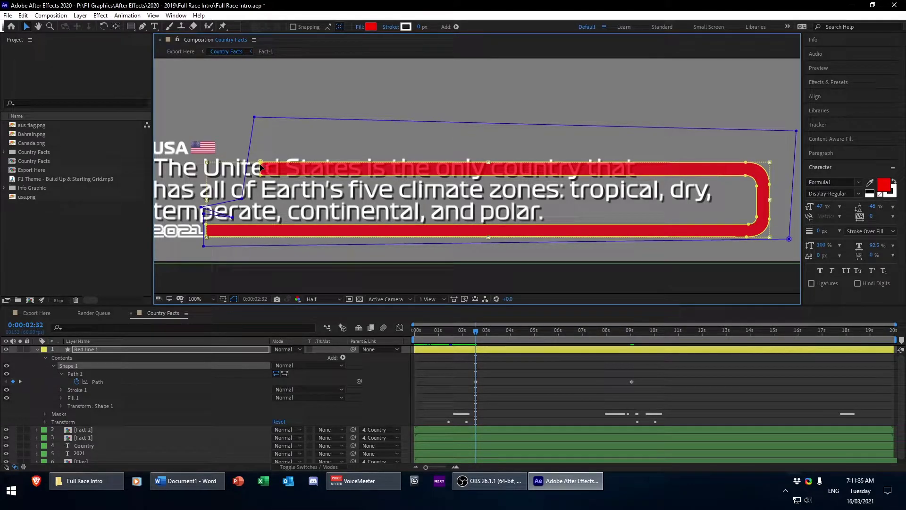
{"action": "double_click", "coordinate": [264, 175]}
{"action": "left_click", "coordinate": [263, 175]}
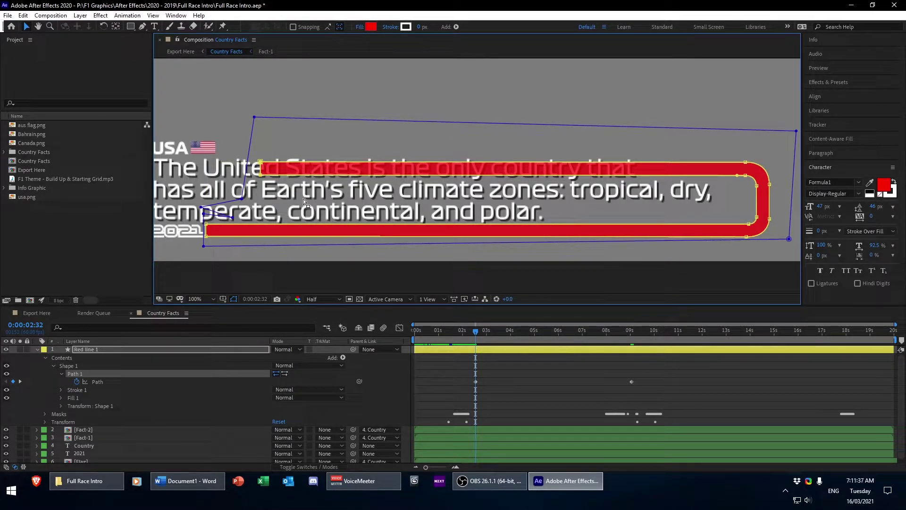
Reselect Path 1 and try selecting the red path's right-end corner vertices
{"action": "left_click", "coordinate": [372, 229]}
{"action": "left_click", "coordinate": [93, 381]}
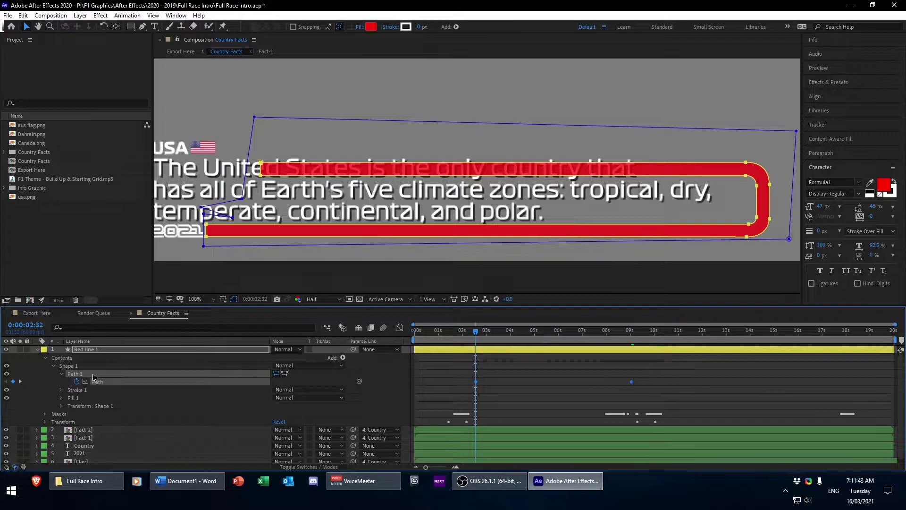
{"action": "left_click", "coordinate": [91, 366]}
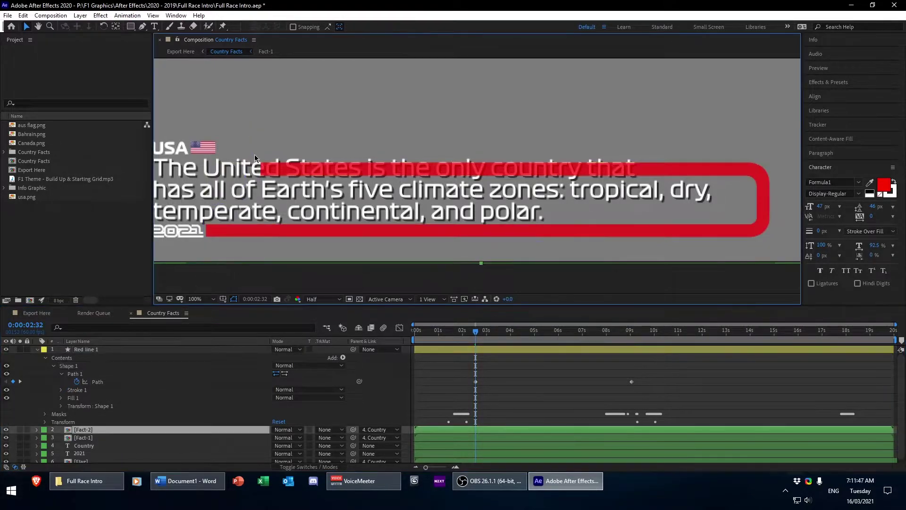
{"action": "left_click", "coordinate": [93, 383]}
{"action": "left_click", "coordinate": [94, 374]}
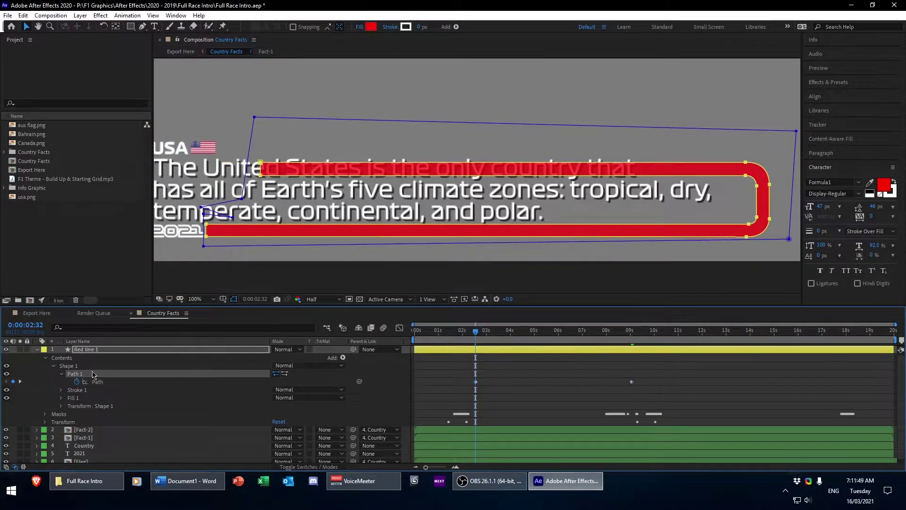
{"action": "left_click", "coordinate": [260, 166]}
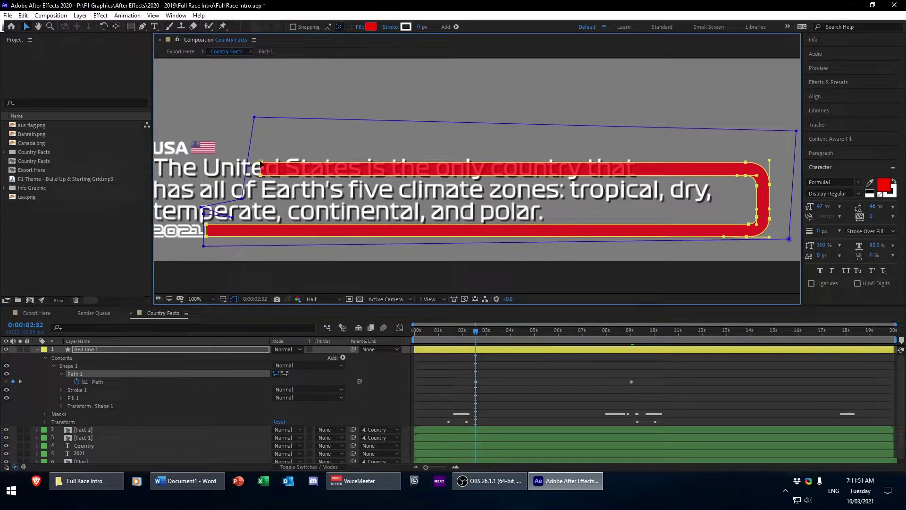
{"action": "left_click", "coordinate": [288, 176]}
Raise the red path's top vertices above the fact text
{"action": "mouse_move", "coordinate": [257, 153]}
{"action": "left_mouse_down"}
{"action": "mouse_move", "coordinate": [283, 176]}
{"action": "mouse_move", "coordinate": [772, 189]}
{"action": "left_mouse_up"}
{"action": "key", "text": "Up"}
{"action": "key", "text": "Up"}
{"action": "key", "text": "Up"}
{"action": "key", "text": "Up"}
{"action": "key", "text": "Up"}
{"action": "key", "text": "Up"}
{"action": "key", "text": "Up"}
{"action": "key", "text": "Up"}
{"action": "key", "text": "Up"}
{"action": "key", "text": "Up"}
{"action": "key", "text": "Up"}
{"action": "key", "text": "Up"}
{"action": "key", "text": "Up"}
{"action": "key", "text": "Up"}
{"action": "key", "text": "Up"}
{"action": "key", "text": "Up"}
{"action": "key", "text": "Up"}
{"action": "key", "text": "Up"}
{"action": "key", "text": "Up"}
{"action": "key", "text": "Up"}
{"action": "key", "text": "Up"}
{"action": "key", "text": "Up"}
{"action": "key", "text": "Up"}
{"action": "key", "text": "Up"}
{"action": "key", "text": "Up"}
{"action": "key", "text": "Up"}
{"action": "key", "text": "Up"}
{"action": "key", "text": "Up"}
{"action": "key", "text": "Up"}
{"action": "key", "text": "Up"}
{"action": "key", "text": "Up"}
{"action": "key", "text": "Up"}
{"action": "key", "text": "Up"}
{"action": "key", "text": "Up"}
{"action": "key", "text": "Up"}
{"action": "key", "text": "Up"}
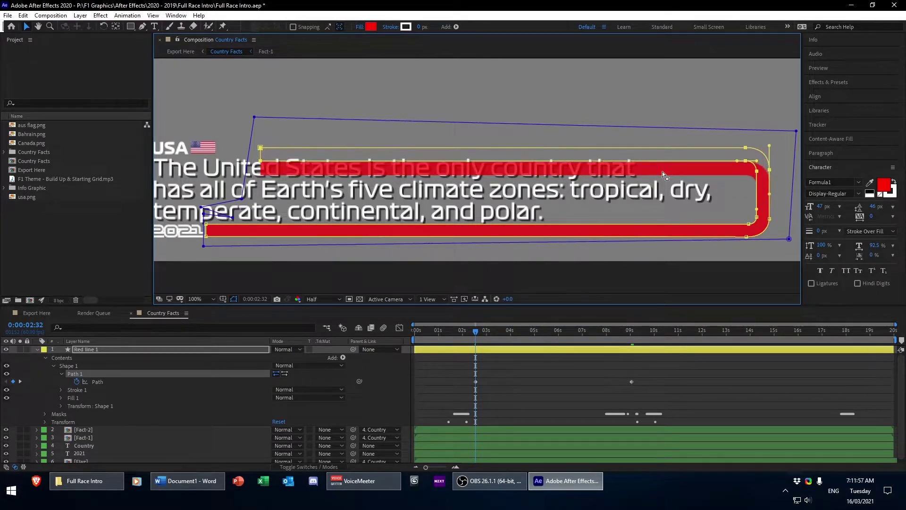
{"action": "key", "text": "Up"}
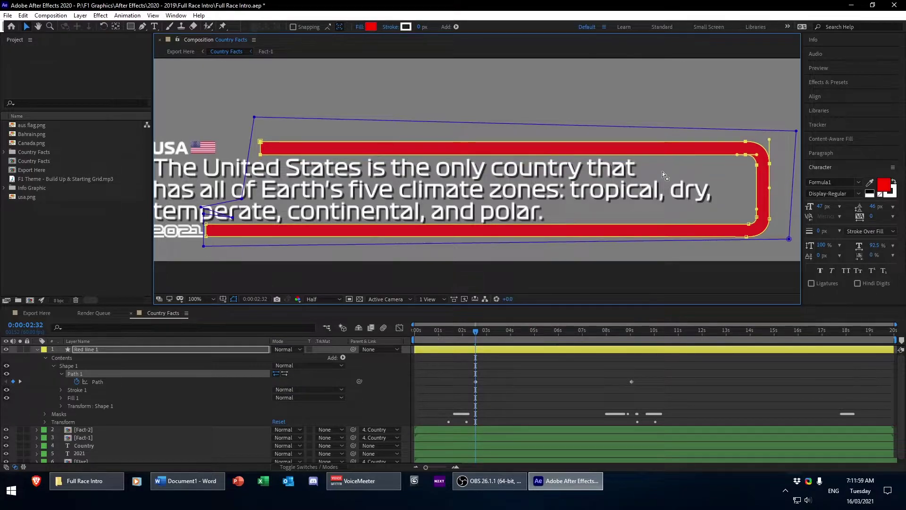
{"action": "key", "text": "Down"}
{"action": "key", "text": "Down"}
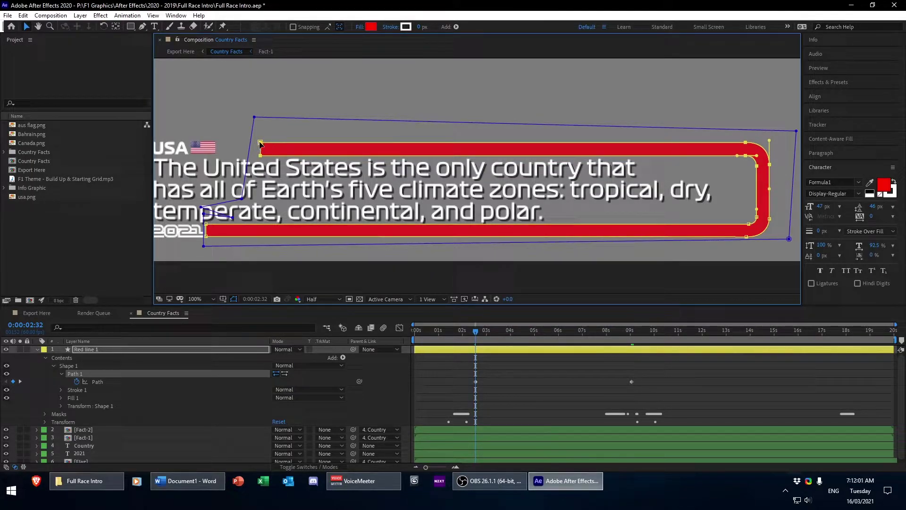
{"action": "key", "text": "Up"}
{"action": "key", "text": "Up"}
{"action": "key", "text": "Up"}
{"action": "key", "text": "Up"}
{"action": "key", "text": "Up"}
{"action": "key", "text": "Up"}
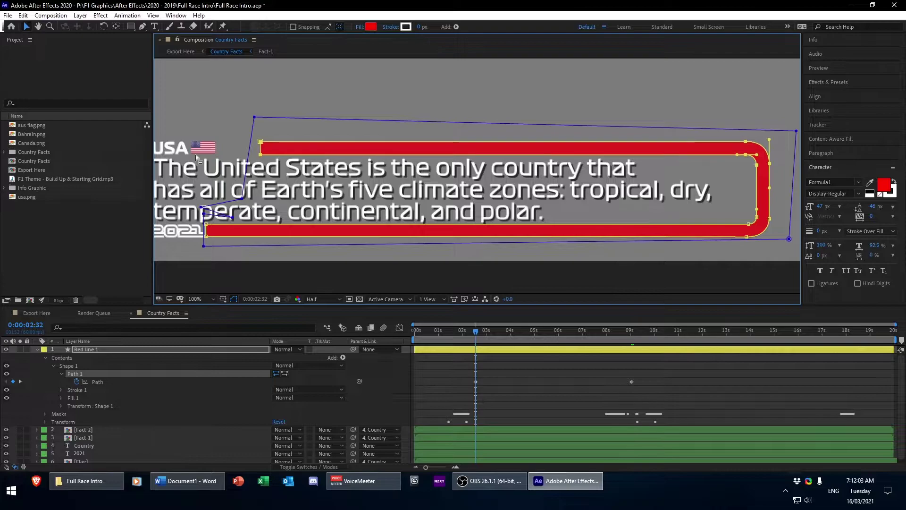
Slide the red line's left-end vertex toward the USA flag and reselect the top row
{"action": "left_click", "coordinate": [260, 152]}
{"action": "left_click", "coordinate": [260, 153]}
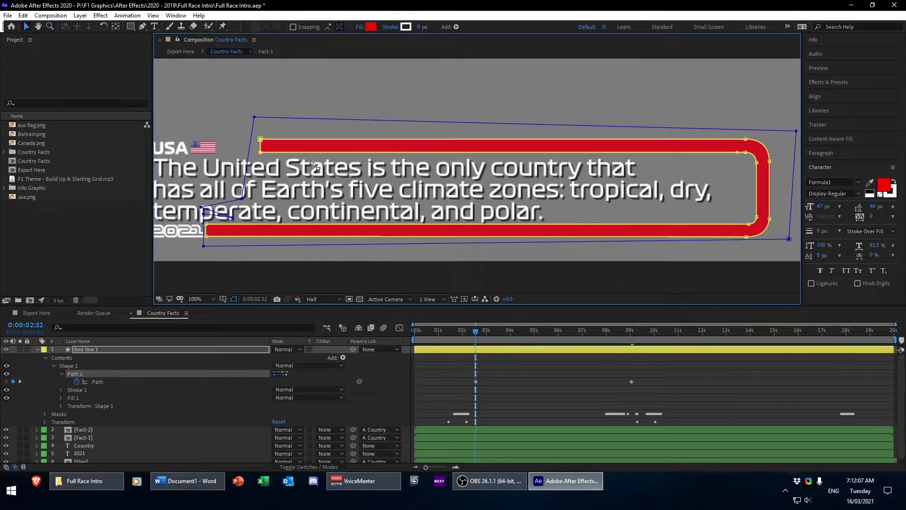
{"action": "key", "text": "Left"}
{"action": "key", "text": "Left"}
{"action": "key", "text": "Left"}
{"action": "key", "text": "Left"}
{"action": "key", "text": "Left"}
{"action": "key", "text": "Left"}
{"action": "key", "text": "Left"}
{"action": "key", "text": "Left"}
{"action": "key", "text": "Left"}
{"action": "key", "text": "Left"}
{"action": "key", "text": "Left"}
{"action": "key", "text": "Left"}
{"action": "key", "text": "Left"}
{"action": "key", "text": "Left"}
{"action": "key", "text": "Left"}
{"action": "key", "text": "Left"}
{"action": "key", "text": "Left"}
{"action": "key", "text": "Left"}
{"action": "key", "text": "Left"}
{"action": "key", "text": "Left"}
{"action": "key", "text": "Left"}
{"action": "key", "text": "Left"}
{"action": "key", "text": "Left"}
{"action": "key", "text": "Left"}
{"action": "key", "text": "Left"}
{"action": "key", "text": "Left"}
{"action": "key", "text": "Left"}
{"action": "key", "text": "Left"}
{"action": "key", "text": "Left"}
{"action": "key", "text": "Left"}
{"action": "key", "text": "Left"}
{"action": "key", "text": "Left"}
{"action": "key", "text": "Left"}
{"action": "key", "text": "Left"}
{"action": "key", "text": "Left"}
{"action": "key", "text": "Left"}
{"action": "key", "text": "Left"}
{"action": "key", "text": "Left"}
{"action": "key", "text": "Left"}
{"action": "key", "text": "Left"}
{"action": "left_click_drag", "start_coordinate": [209, 135], "coordinate": [773, 166]}
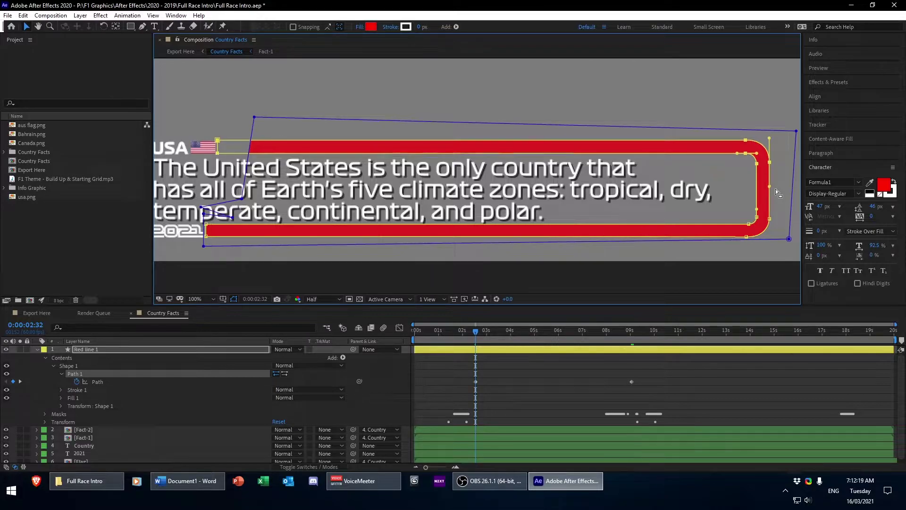
Move the red line's right-end vertices about 20 px left to hug the text's end
{"action": "key", "text": "period"}
{"action": "left_click_drag", "start_coordinate": [225, 201], "coordinate": [609, 249]}
{"action": "scroll", "coordinate": [467, 154], "scroll_direction": "up", "scroll_amount": 1}
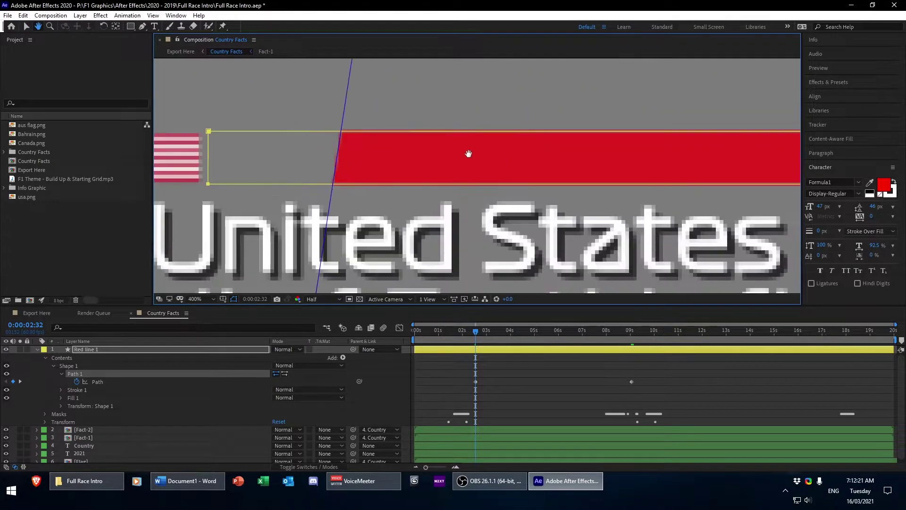
{"action": "left_click_drag", "start_coordinate": [467, 153], "coordinate": [488, 154]}
{"action": "left_click_drag", "start_coordinate": [428, 174], "coordinate": [435, 175]}
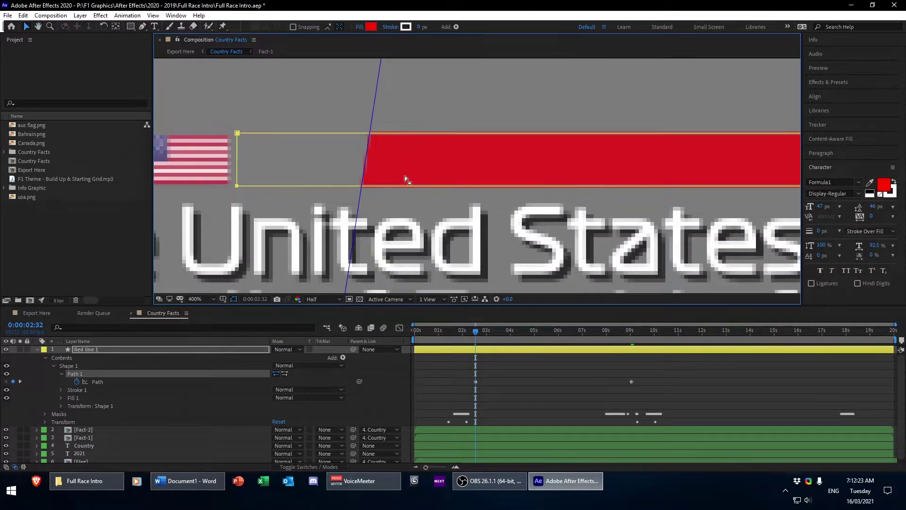
{"action": "key", "text": "comma"}
{"action": "left_click_drag", "start_coordinate": [490, 139], "coordinate": [275, 64]}
{"action": "scroll", "coordinate": [274, 64], "scroll_direction": "down", "scroll_amount": 1}
{"action": "left_click_drag", "start_coordinate": [614, 160], "coordinate": [359, 150]}
{"action": "scroll", "coordinate": [588, 203], "scroll_direction": "up", "scroll_amount": 1}
{"action": "left_click_drag", "start_coordinate": [589, 202], "coordinate": [453, 206]}
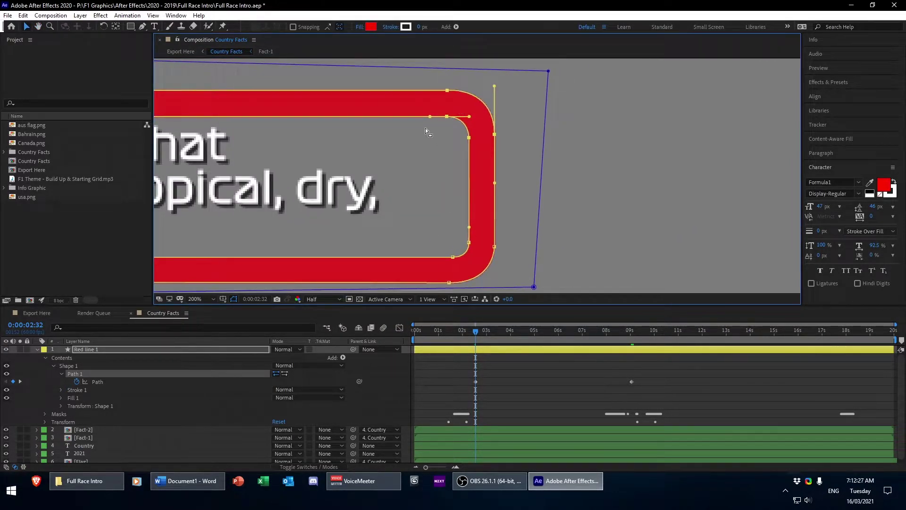
{"action": "left_click_drag", "start_coordinate": [419, 79], "coordinate": [506, 269]}
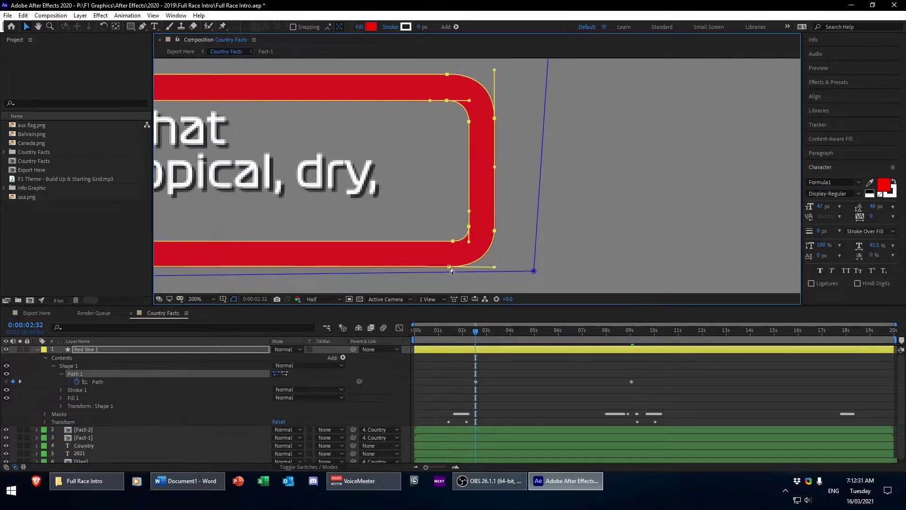
{"action": "scroll", "coordinate": [357, 155], "scroll_direction": "down", "scroll_amount": 1}
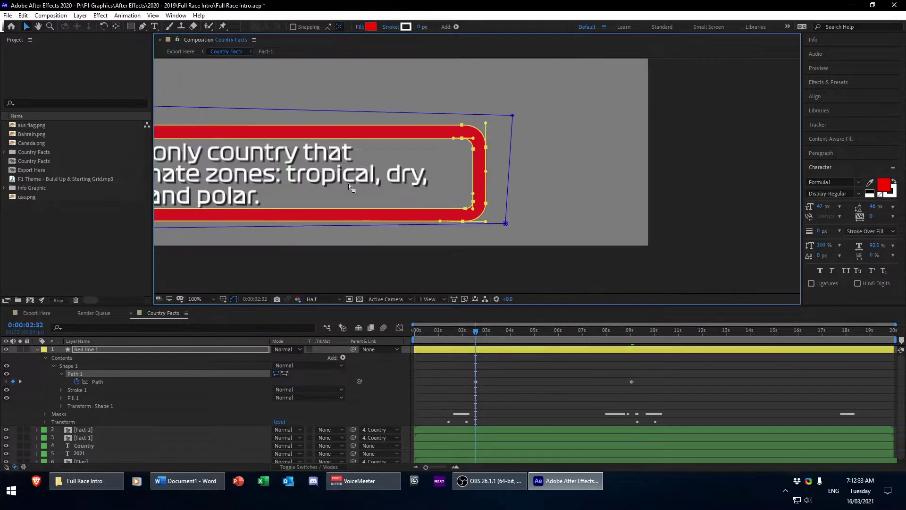
{"action": "key", "text": "Left"}
{"action": "key", "text": "Left"}
{"action": "key", "text": "Left"}
{"action": "key", "text": "Left"}
{"action": "key", "text": "Left"}
{"action": "key", "text": "Left"}
{"action": "key", "text": "Left"}
{"action": "key", "text": "Left"}
{"action": "key", "text": "Left"}
{"action": "key", "text": "Left"}
{"action": "key", "text": "Left"}
{"action": "key", "text": "Left"}
{"action": "key", "text": "Left"}
{"action": "key", "text": "Left"}
{"action": "key", "text": "Left"}
{"action": "key", "text": "Left"}
{"action": "key", "text": "Left"}
{"action": "key", "text": "Left"}
{"action": "key", "text": "Left"}
{"action": "key", "text": "Left"}
{"action": "key", "text": "Left"}
{"action": "key", "text": "Left"}
{"action": "key", "text": "Left"}
{"action": "key", "text": "Left"}
{"action": "key", "text": "Left"}
{"action": "key", "text": "Left"}
{"action": "key", "text": "Left"}
{"action": "key", "text": "Left"}
{"action": "key", "text": "Left"}
{"action": "key", "text": "Left"}
{"action": "key", "text": "Left"}
{"action": "key", "text": "Left"}
{"action": "key", "text": "Left"}
{"action": "key", "text": "Left"}
{"action": "key", "text": "Left"}
{"action": "key", "text": "Left"}
{"action": "key", "text": "Left"}
{"action": "key", "text": "Left"}
{"action": "key", "text": "Left"}
{"action": "key", "text": "Left"}
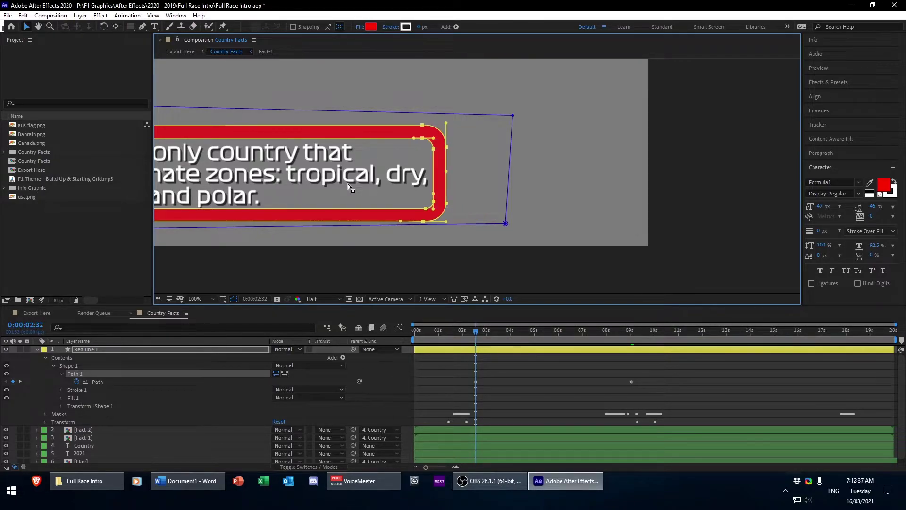
Pan the composition so the whole USA text block is in view
{"action": "key", "text": "h"}
{"action": "left_click_drag", "start_coordinate": [346, 103], "coordinate": [683, 124]}
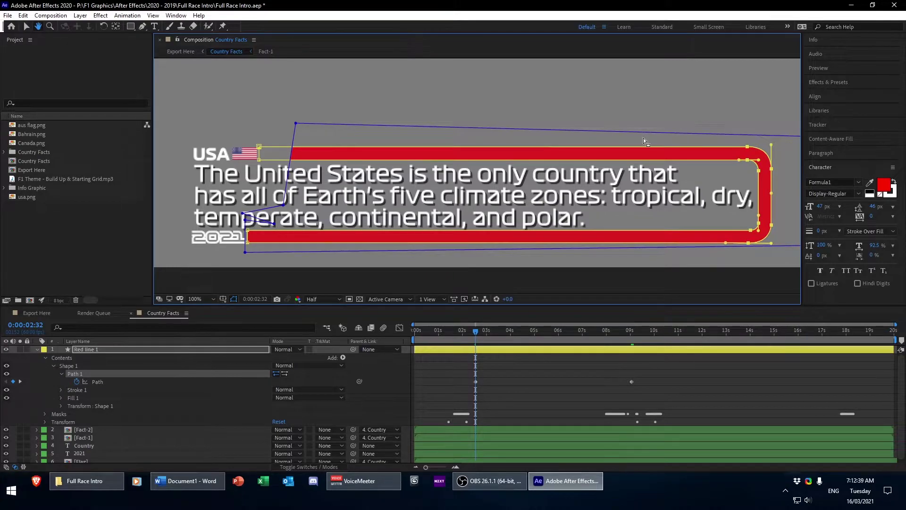
{"action": "key", "text": "v"}
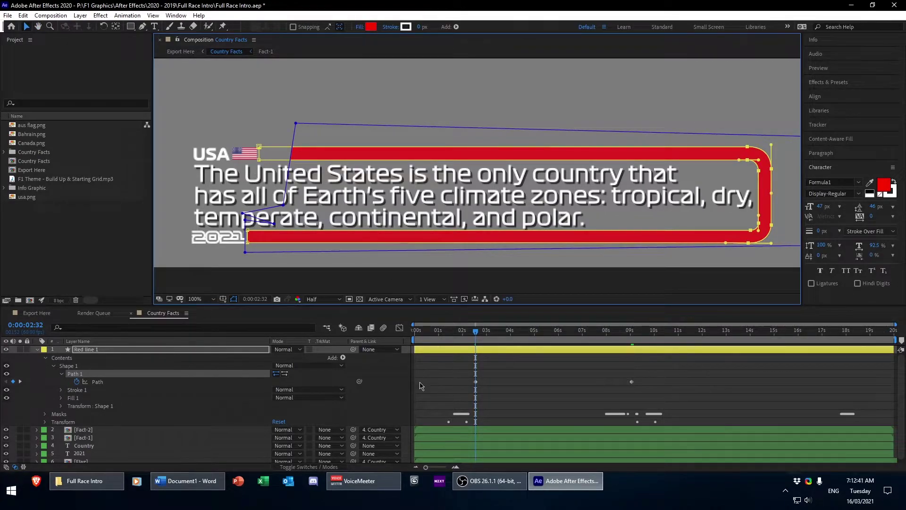
Shift the red line's path keyframe to just after 9 seconds
{"action": "left_click_drag", "start_coordinate": [476, 383], "coordinate": [630, 384]}
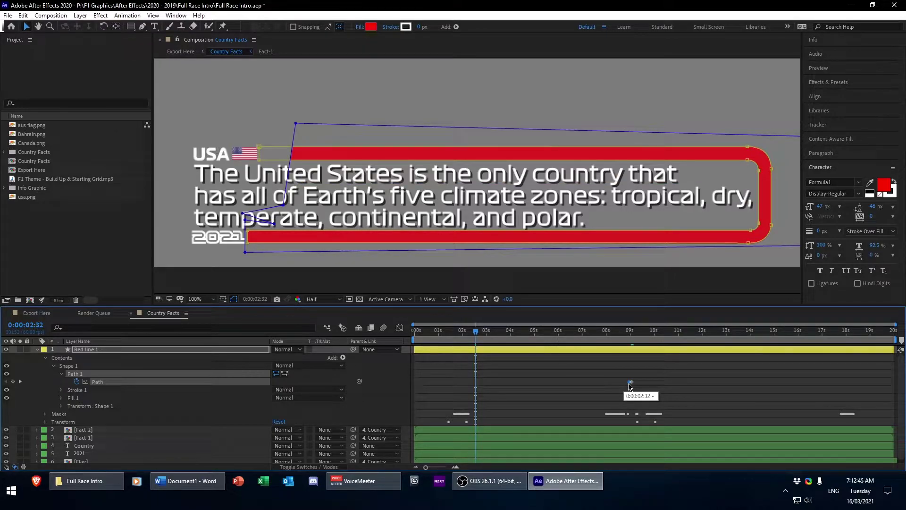
{"action": "left_click_drag", "start_coordinate": [593, 334], "coordinate": [630, 334]}
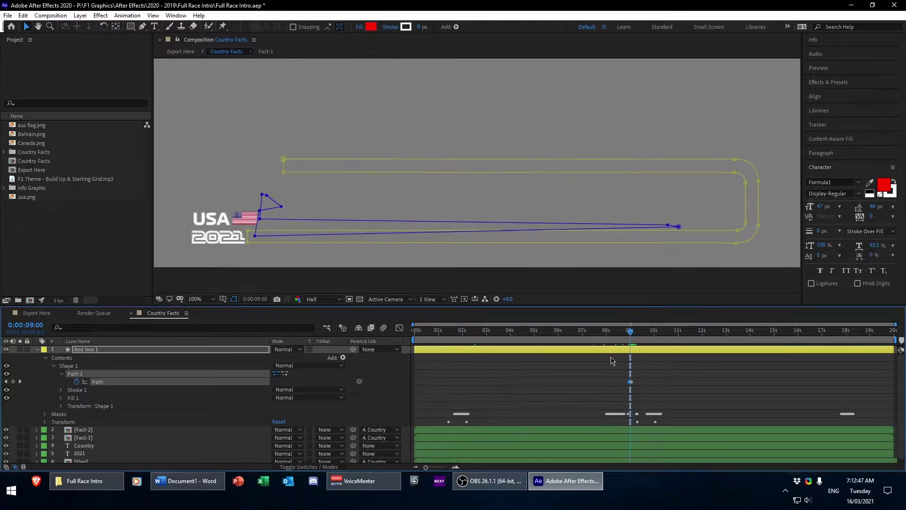
{"action": "left_click_drag", "start_coordinate": [437, 468], "coordinate": [474, 467]}
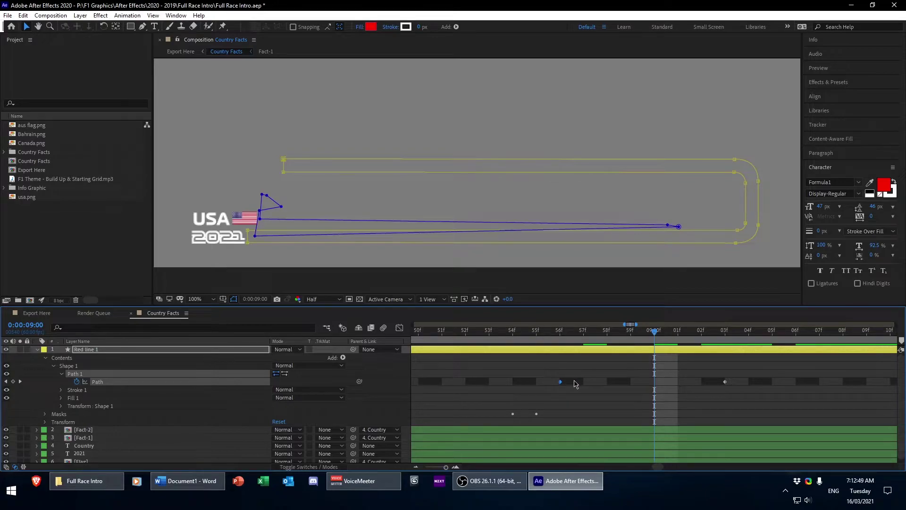
{"action": "left_click_drag", "start_coordinate": [576, 384], "coordinate": [703, 385]}
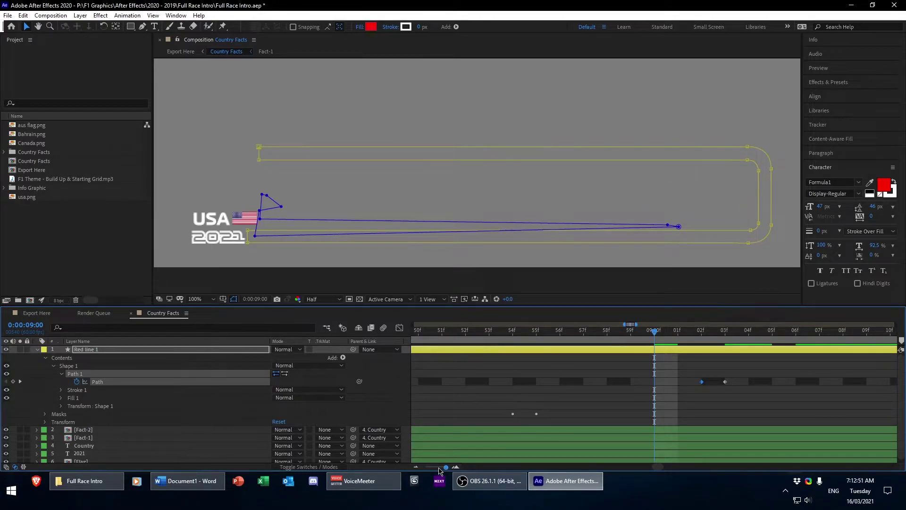
{"action": "left_click_drag", "start_coordinate": [445, 467], "coordinate": [398, 470]}
Preview the red bar and fact text animating in from about 1 second
{"action": "left_click_drag", "start_coordinate": [485, 334], "coordinate": [440, 341]}
{"action": "left_click", "coordinate": [483, 395]}
{"action": "key", "text": "space"}
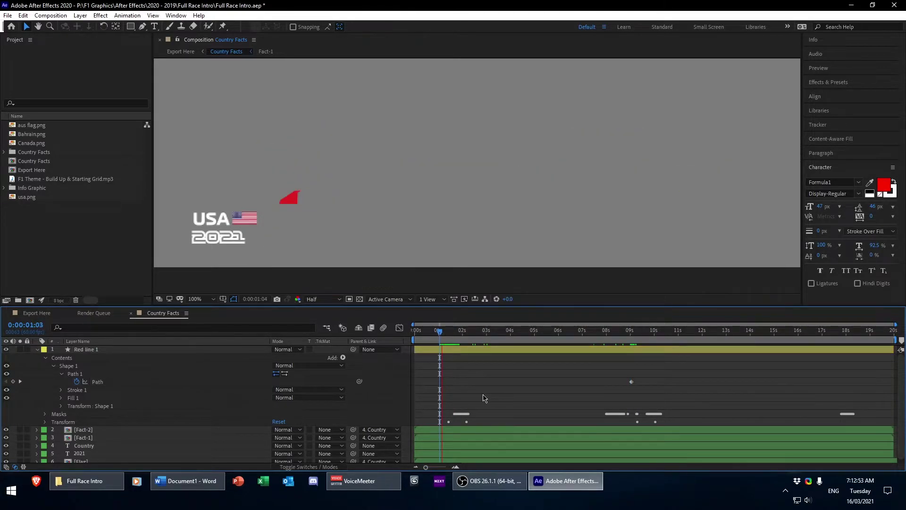
{"action": "key", "text": "space"}
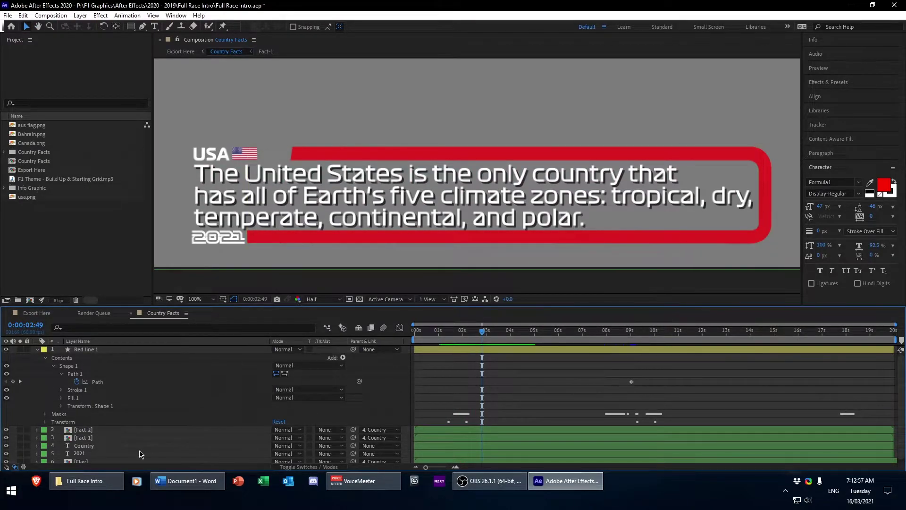
{"action": "left_click", "coordinate": [54, 366]}
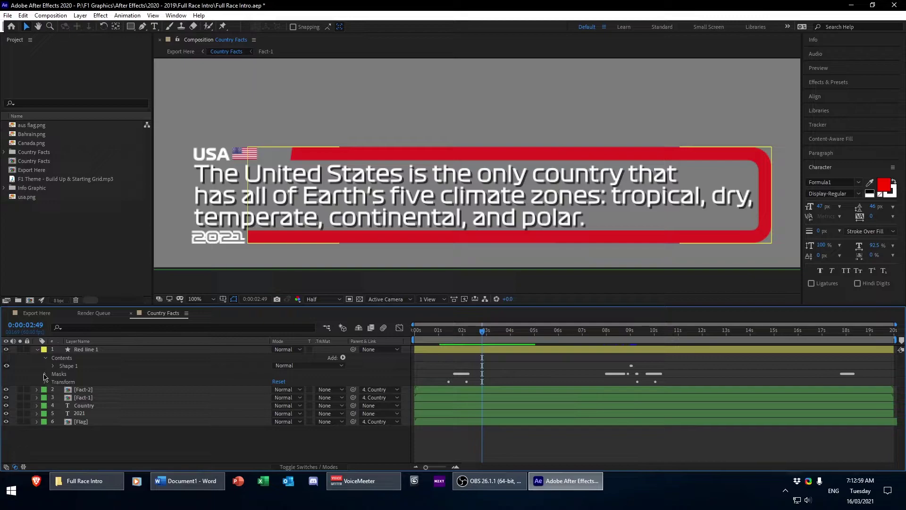
Expand Red line 1's Mask 1 and delete the early Mask Path keyframes
{"action": "left_click", "coordinate": [45, 373]}
{"action": "left_click", "coordinate": [45, 357]}
{"action": "left_click", "coordinate": [96, 382]}
{"action": "left_click", "coordinate": [448, 340]}
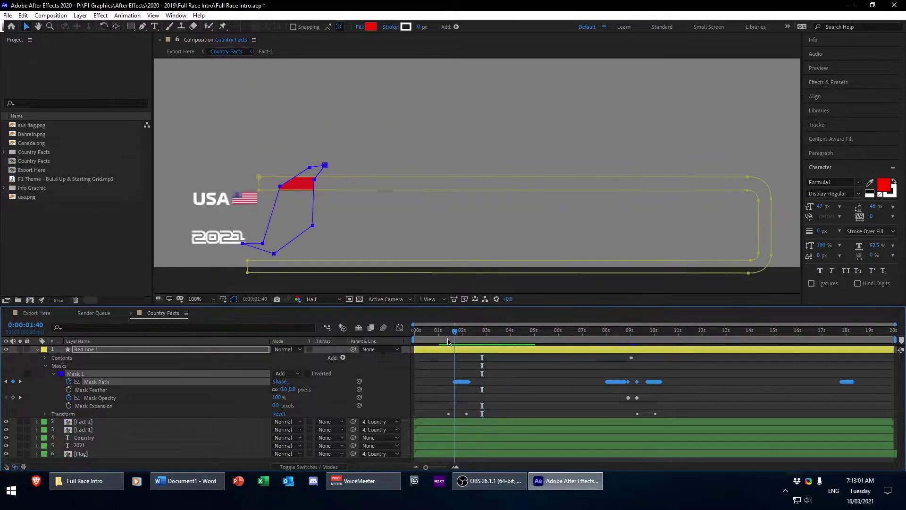
{"action": "left_click_drag", "start_coordinate": [448, 341], "coordinate": [447, 341]}
{"action": "left_click", "coordinate": [234, 411]}
{"action": "left_click", "coordinate": [20, 381]}
{"action": "left_click", "coordinate": [104, 381]}
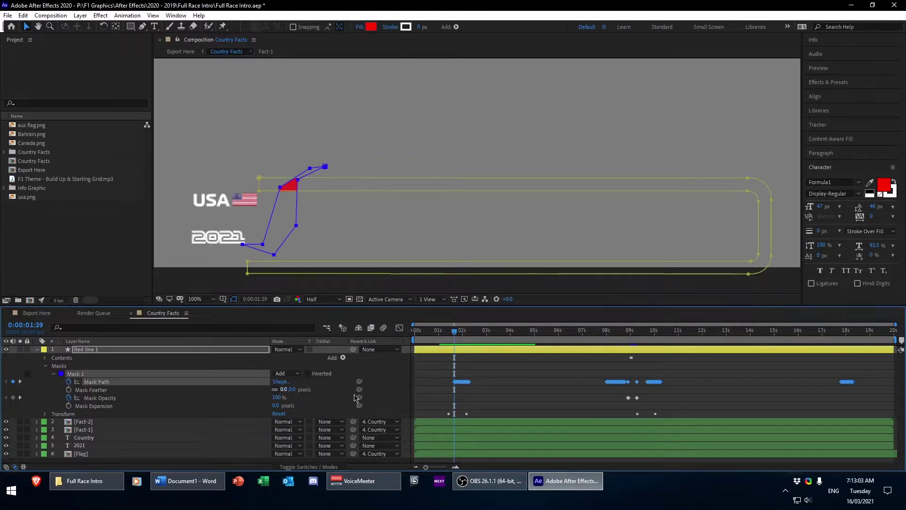
{"action": "left_click_drag", "start_coordinate": [443, 374], "coordinate": [491, 393]}
{"action": "key", "text": "Delete"}
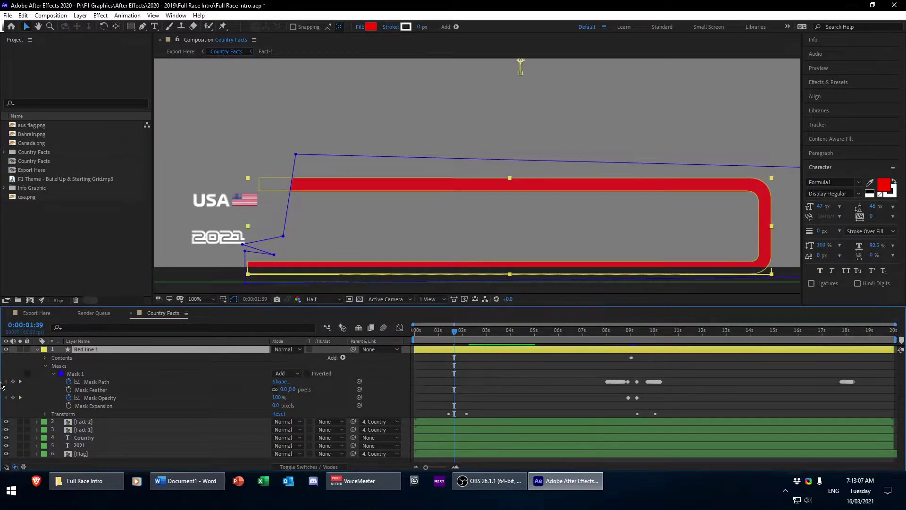
Add a Mask Path keyframe at 1:39 and pull the mask vertices left toward the USA heading
{"action": "left_click", "coordinate": [13, 381]}
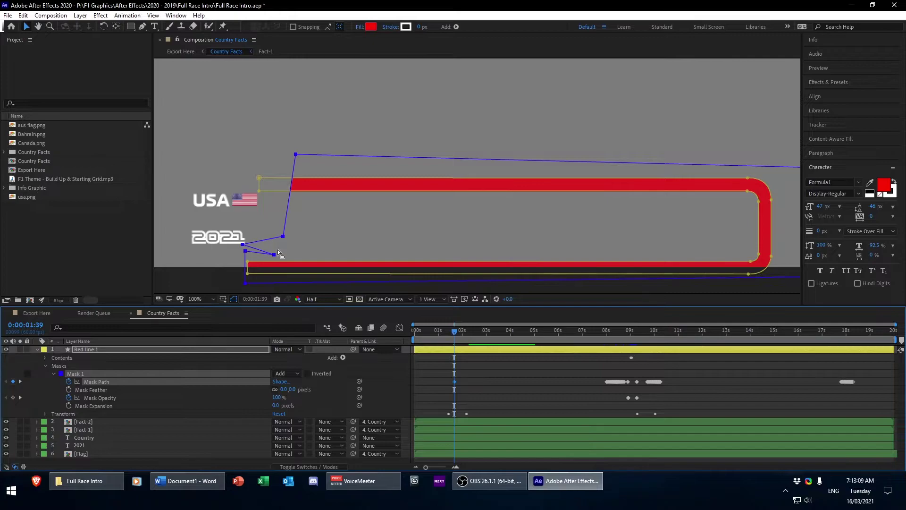
{"action": "left_click", "coordinate": [108, 367]}
{"action": "left_click_drag", "start_coordinate": [284, 235], "coordinate": [229, 234]}
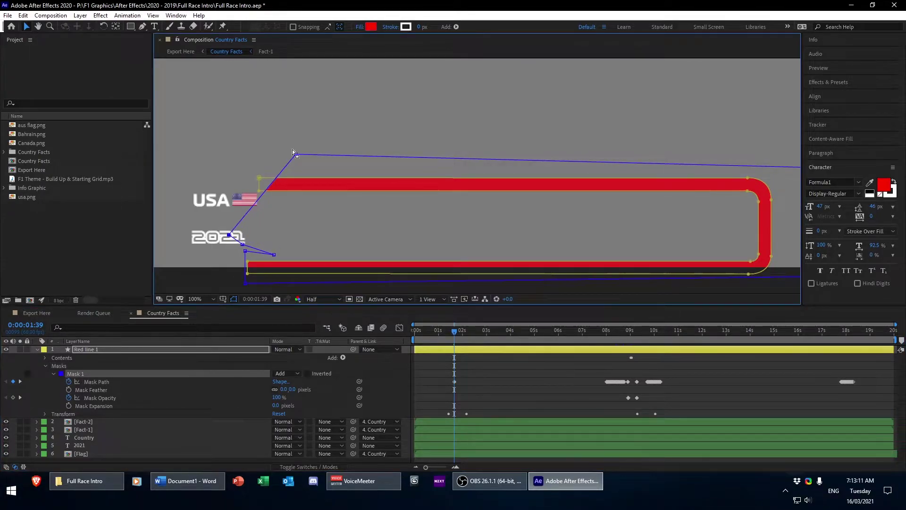
{"action": "left_click_drag", "start_coordinate": [295, 152], "coordinate": [255, 150]}
{"action": "key", "text": "comma"}
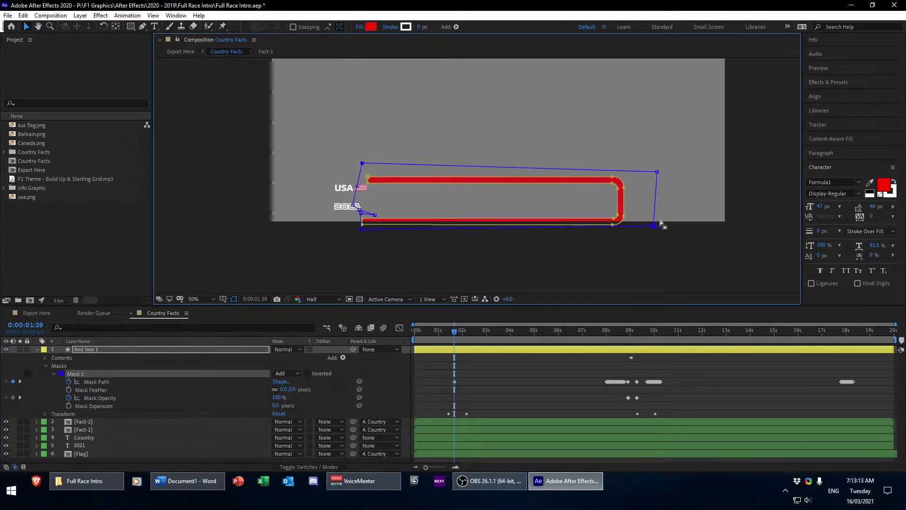
{"action": "left_click_drag", "start_coordinate": [661, 224], "coordinate": [336, 217]}
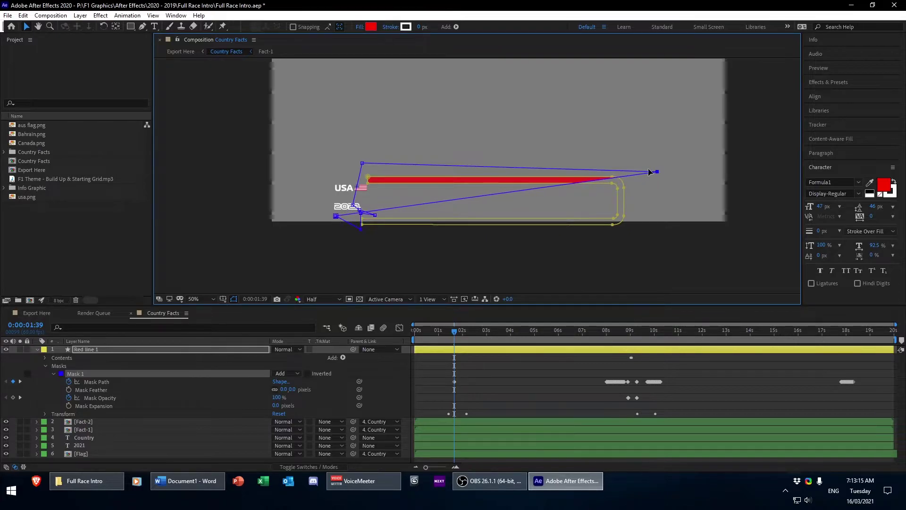
{"action": "left_click_drag", "start_coordinate": [657, 171], "coordinate": [330, 162]}
{"action": "left_click_drag", "start_coordinate": [360, 230], "coordinate": [367, 189]}
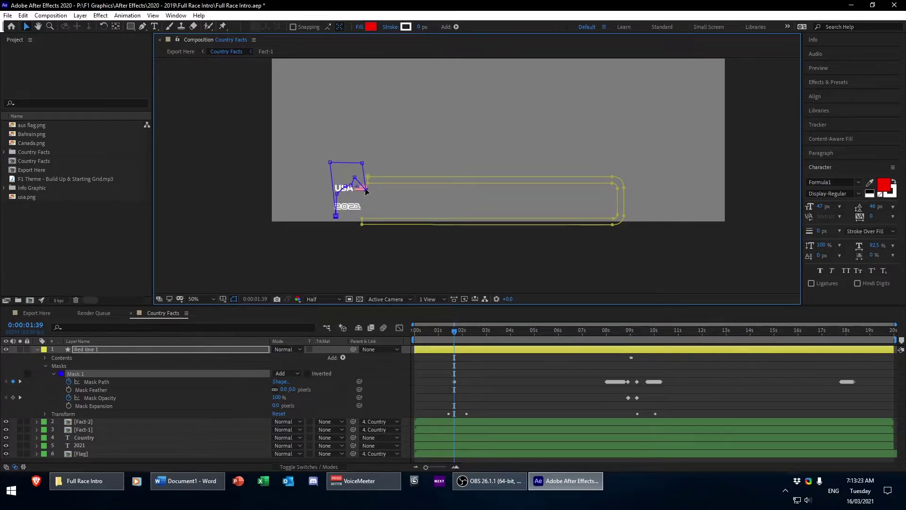
Refine the 1:39 mask vertices so the shape sits beside the US flag
{"action": "scroll", "coordinate": [366, 189], "scroll_direction": "up", "scroll_amount": 1}
{"action": "left_click_drag", "start_coordinate": [183, 149], "coordinate": [212, 143]}
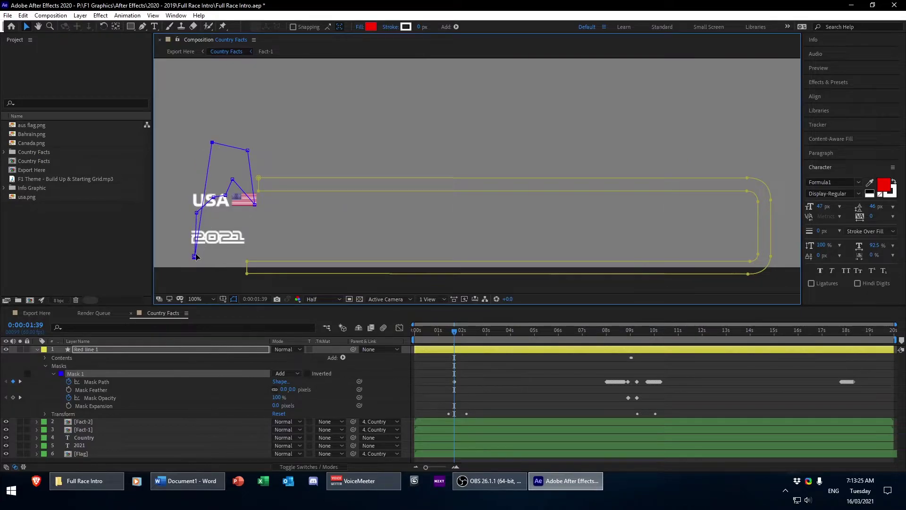
{"action": "left_click_drag", "start_coordinate": [194, 257], "coordinate": [201, 131]}
{"action": "left_click_drag", "start_coordinate": [196, 213], "coordinate": [255, 153]}
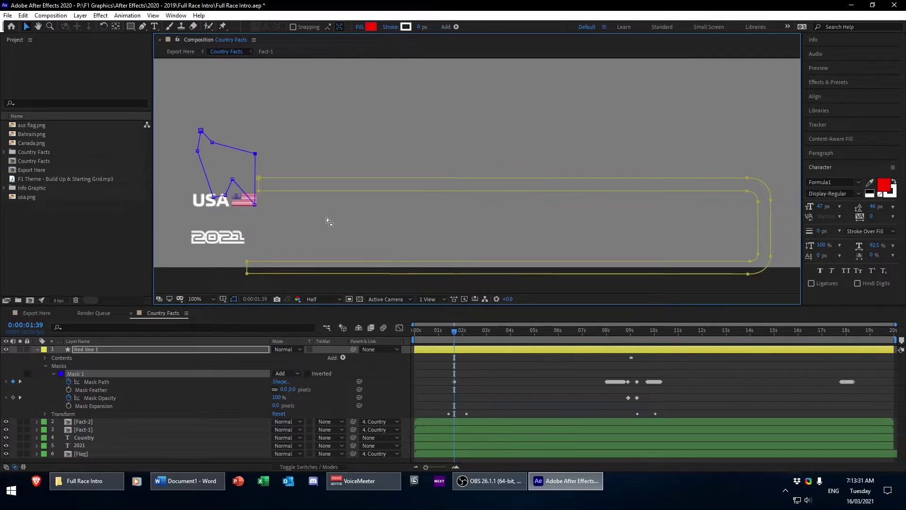
At 1:40, widen and lower the mask into a small red block beside the flag
{"action": "key", "text": "Page_Down"}
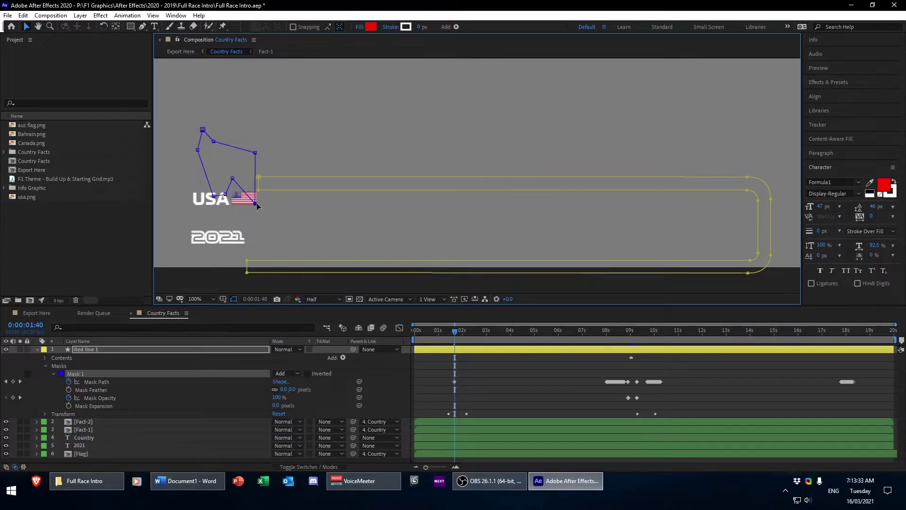
{"action": "mouse_move", "coordinate": [256, 153]}
{"action": "left_mouse_down"}
{"action": "mouse_move", "coordinate": [283, 154]}
{"action": "mouse_move", "coordinate": [272, 154]}
{"action": "left_mouse_up"}
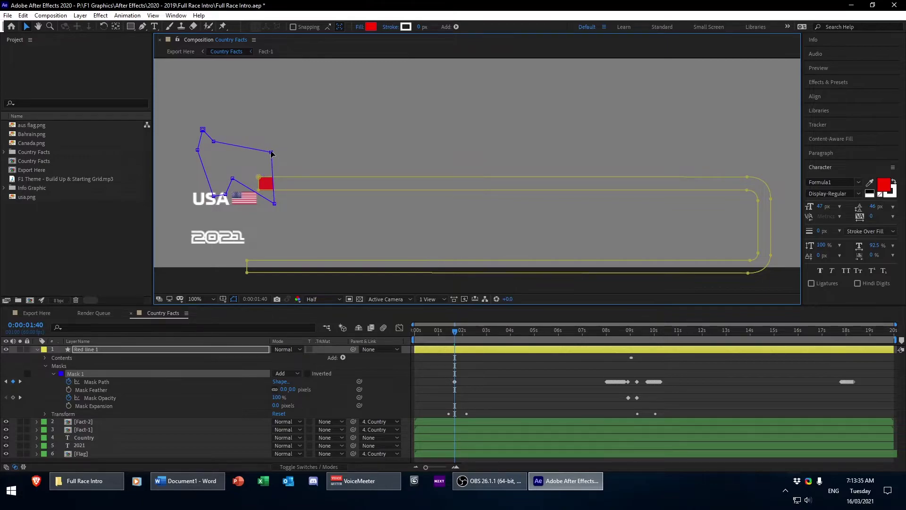
{"action": "left_click_drag", "start_coordinate": [236, 186], "coordinate": [237, 198]}
{"action": "left_click_drag", "start_coordinate": [273, 153], "coordinate": [275, 165]}
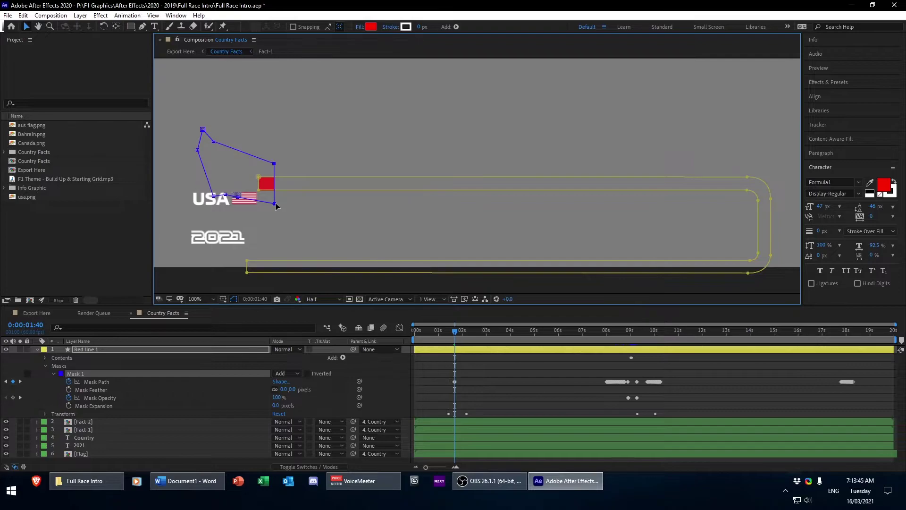
Extend the red bar's mask further right and delete the unwanted Mask Path keyframes
{"action": "left_click_drag", "start_coordinate": [277, 205], "coordinate": [434, 205]}
{"action": "key", "text": "Page_Down"}
{"action": "key", "text": "Page_Down"}
{"action": "key", "text": "Page_Down"}
{"action": "key", "text": "Page_Down"}
{"action": "key", "text": "Page_Down"}
{"action": "left_click_drag", "start_coordinate": [590, 366], "coordinate": [835, 385]}
{"action": "key", "text": "Delete"}
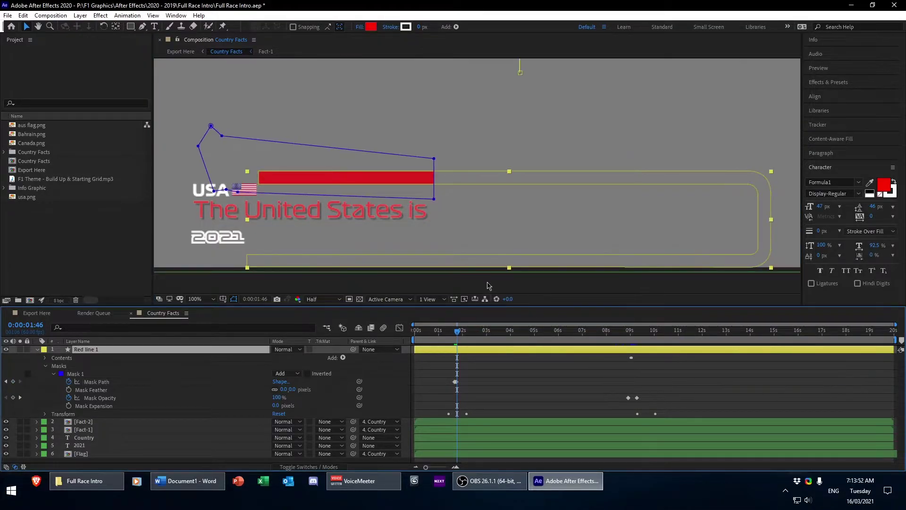
Frame by frame, stretch Mask 1 right along the top of the USA fact
{"action": "left_click", "coordinate": [434, 199]}
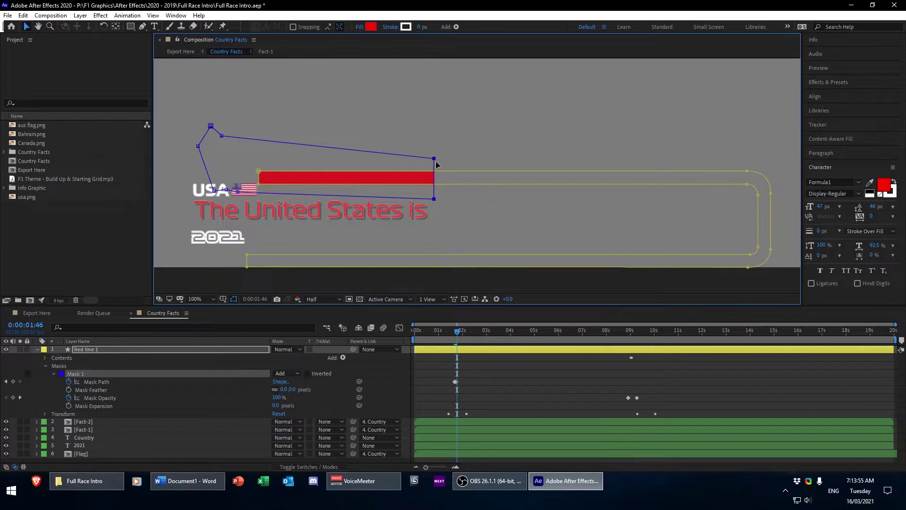
{"action": "key", "text": "Page_Up"}
{"action": "key", "text": "Page_Up"}
{"action": "key", "text": "Page_Down"}
{"action": "key", "text": "Page_Down"}
{"action": "left_click_drag", "start_coordinate": [435, 200], "coordinate": [683, 189]}
{"action": "key", "text": "Page_Down"}
{"action": "key", "text": "Page_Down"}
{"action": "key", "text": "Page_Down"}
{"action": "key", "text": "Page_Down"}
{"action": "key", "text": "Page_Down"}
{"action": "key", "text": "Page_Down"}
{"action": "left_click", "coordinate": [680, 188]}
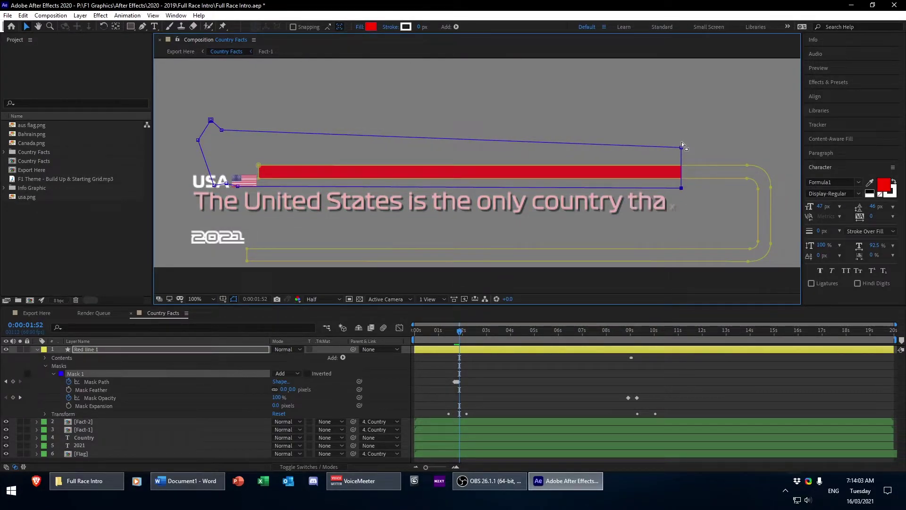
{"action": "left_click", "coordinate": [685, 145]}
{"action": "left_click", "coordinate": [681, 169]}
{"action": "key", "text": "Page_Up"}
{"action": "key", "text": "Page_Up"}
{"action": "key", "text": "Page_Up"}
{"action": "key", "text": "Page_Down"}
{"action": "key", "text": "Page_Down"}
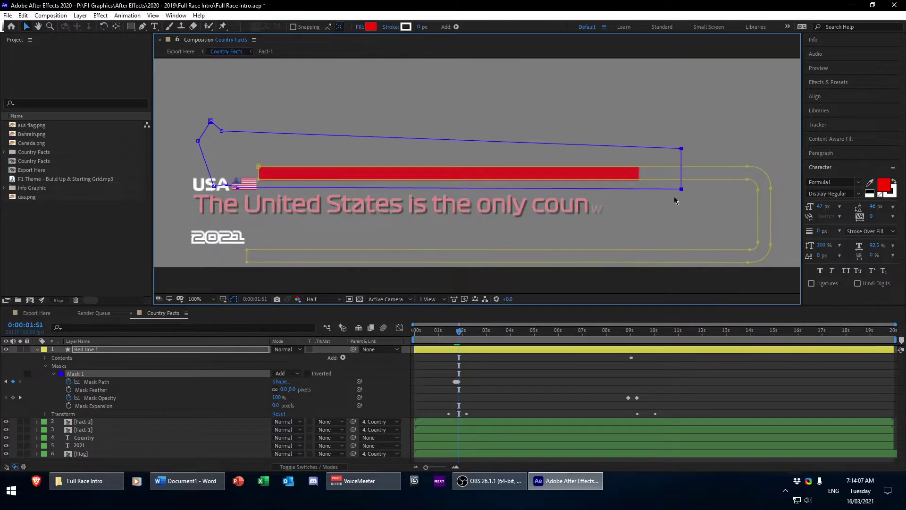
{"action": "key", "text": "Page_Down"}
{"action": "left_click_drag", "start_coordinate": [681, 187], "coordinate": [751, 185]}
{"action": "key", "text": "Page_Down"}
{"action": "key", "text": "Page_Down"}
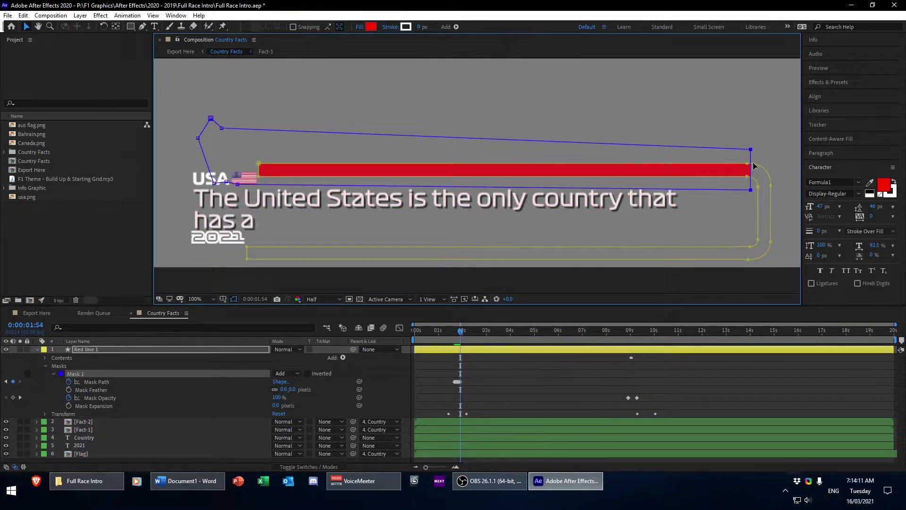
Widen the mask's top-right corner and pull its right-side points down around the bend
{"action": "left_click_drag", "start_coordinate": [751, 150], "coordinate": [791, 162]}
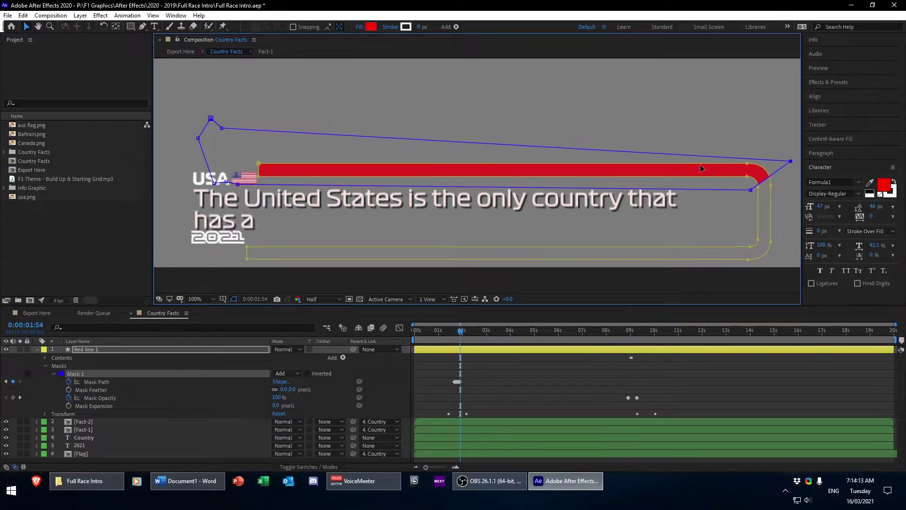
{"action": "left_click_drag", "start_coordinate": [222, 128], "coordinate": [730, 200]}
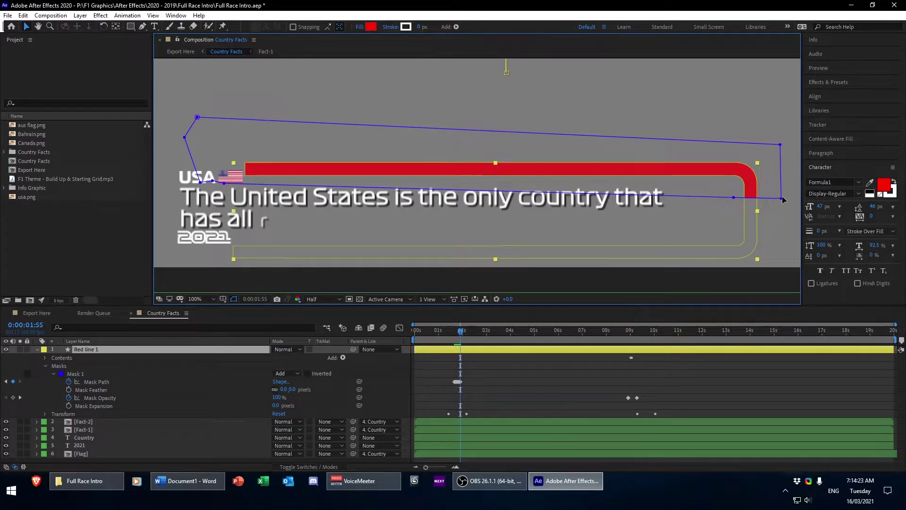
{"action": "key", "text": "Page_Up"}
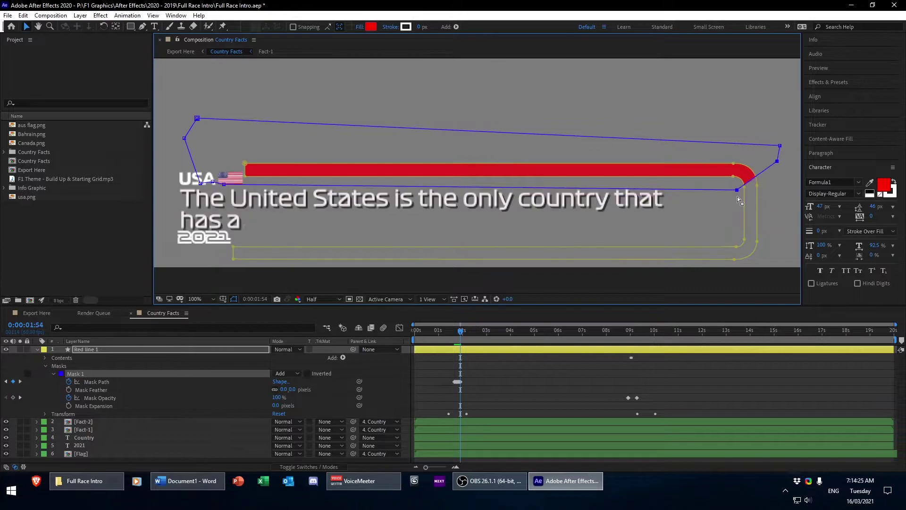
{"action": "key", "text": "Page_Down"}
{"action": "key", "text": "Page_Down"}
{"action": "left_click_drag", "start_coordinate": [782, 200], "coordinate": [763, 275]}
{"action": "key", "text": "Page_Down"}
{"action": "key", "text": "Page_Down"}
{"action": "left_click_drag", "start_coordinate": [780, 142], "coordinate": [787, 256]}
{"action": "left_click_drag", "start_coordinate": [197, 113], "coordinate": [759, 111]}
Over the next frames, extend the mask left along the bottom to reveal the full red frame
{"action": "key", "text": "Page_Down"}
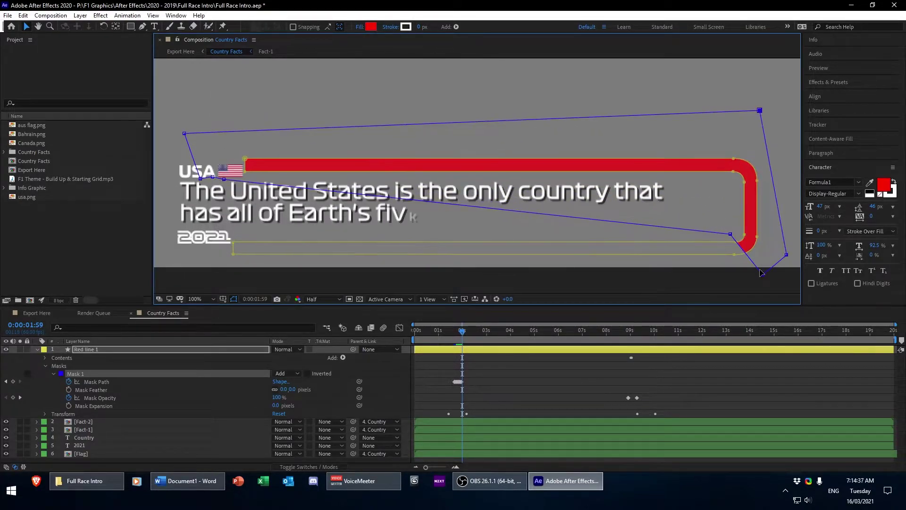
{"action": "left_click_drag", "start_coordinate": [763, 274], "coordinate": [719, 281]}
{"action": "left_click", "coordinate": [731, 237]}
{"action": "left_click_drag", "start_coordinate": [730, 235], "coordinate": [719, 226]}
{"action": "key", "text": "Page_Down"}
{"action": "key", "text": "Page_Down"}
{"action": "left_click_drag", "start_coordinate": [719, 280], "coordinate": [560, 278]}
{"action": "key", "text": "Page_Down"}
{"action": "key", "text": "Page_Down"}
{"action": "left_click_drag", "start_coordinate": [785, 252], "coordinate": [784, 266]}
{"action": "left_click_drag", "start_coordinate": [549, 286], "coordinate": [236, 268]}
{"action": "key", "text": "Page_Down"}
{"action": "key", "text": "Page_Down"}
{"action": "key", "text": "Page_Down"}
{"action": "key", "text": "Page_Down"}
{"action": "key", "text": "Page_Down"}
{"action": "key", "text": "Page_Down"}
{"action": "key", "text": "Page_Down"}
{"action": "key", "text": "Page_Down"}
{"action": "key", "text": "Page_Down"}
{"action": "key", "text": "Page_Down"}
{"action": "key", "text": "Page_Down"}
{"action": "key", "text": "Page_Down"}
{"action": "key", "text": "Page_Down"}
{"action": "key", "text": "Page_Down"}
{"action": "key", "text": "Page_Down"}
{"action": "key", "text": "Page_Down"}
{"action": "key", "text": "Page_Down"}
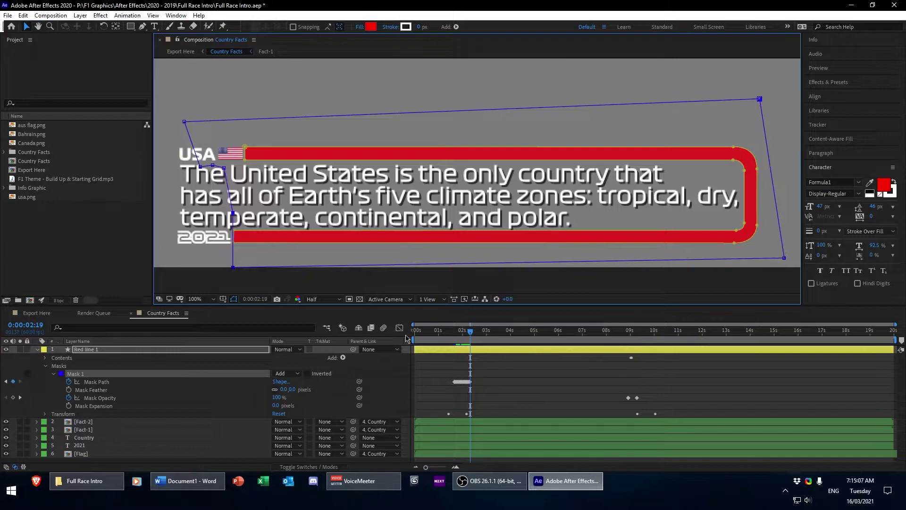
Save the project and preview the composition from the start
{"action": "left_click", "coordinate": [38, 349]}
{"action": "left_click", "coordinate": [83, 409]}
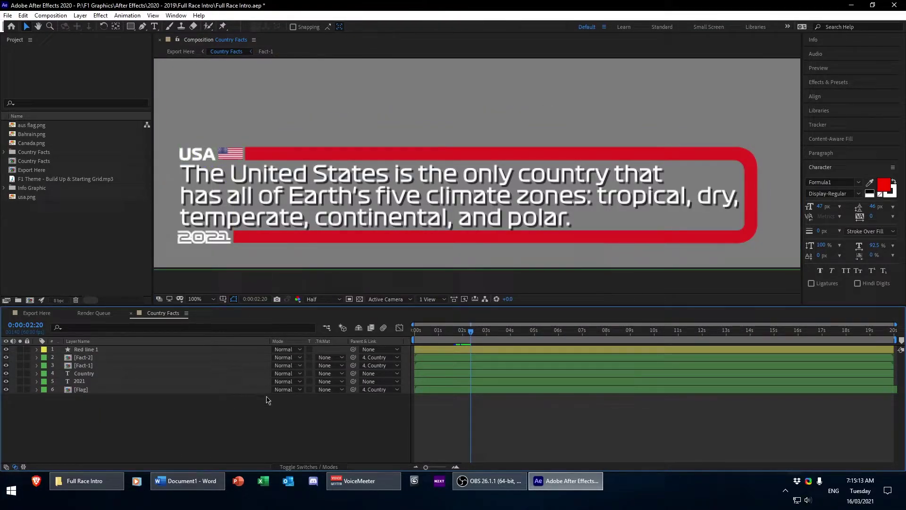
{"action": "key", "text": "ctrl+s"}
{"action": "key", "text": "Home"}
{"action": "key", "text": "space"}
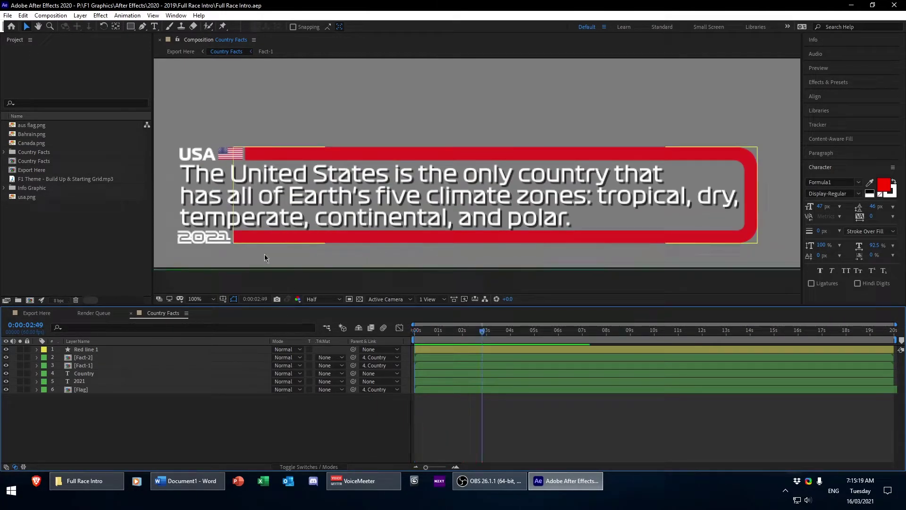
Show Red line 1's Position keyframes and scrub through its entrance animation
{"action": "left_click", "coordinate": [108, 351]}
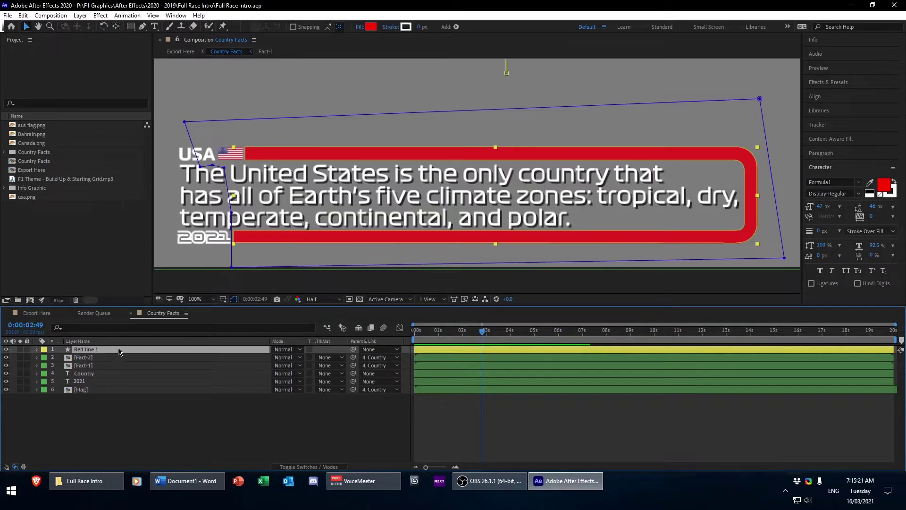
{"action": "key", "text": "u"}
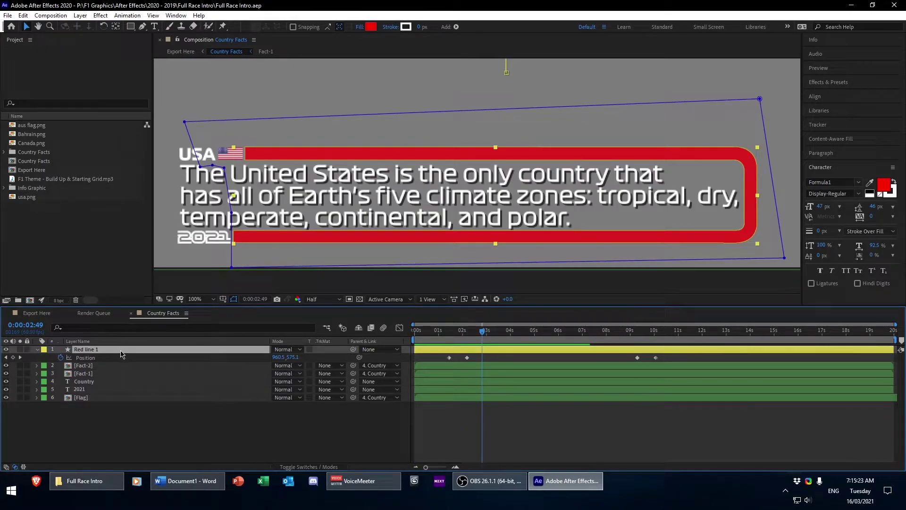
{"action": "left_click", "coordinate": [135, 360]}
{"action": "left_click", "coordinate": [84, 422]}
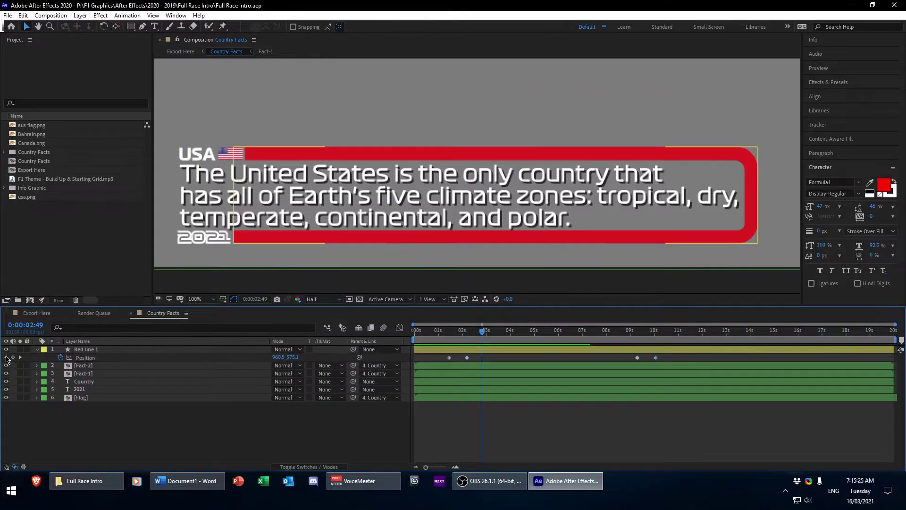
{"action": "key", "text": "j"}
{"action": "key", "text": "j"}
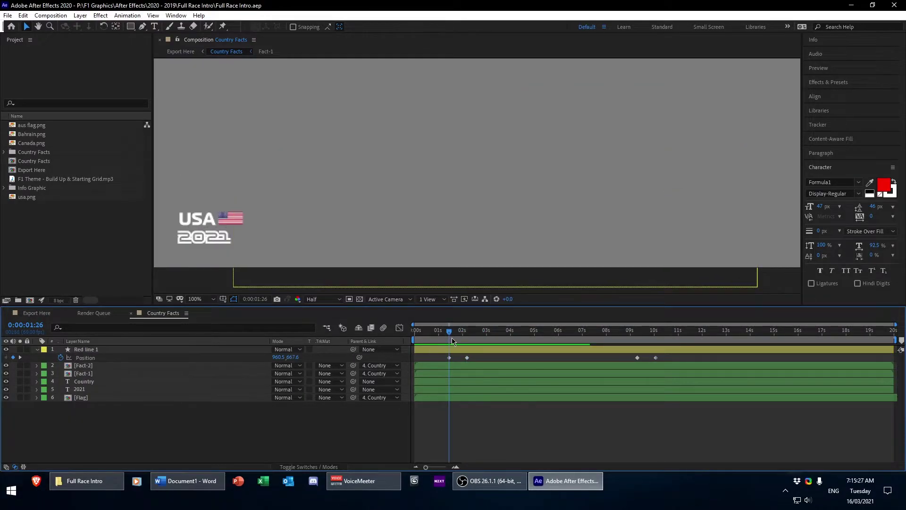
{"action": "mouse_move", "coordinate": [451, 334]}
{"action": "left_mouse_down"}
{"action": "mouse_move", "coordinate": [474, 335]}
{"action": "mouse_move", "coordinate": [448, 335]}
{"action": "left_mouse_up"}
Compare the Country and Red line 1 Position keyframes, then select Red line 1
{"action": "left_click", "coordinate": [37, 381]}
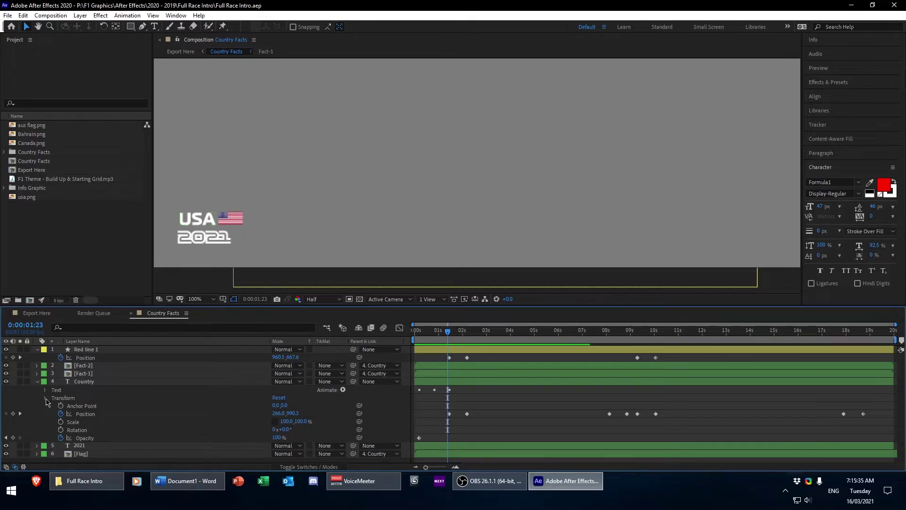
{"action": "left_click", "coordinate": [85, 414]}
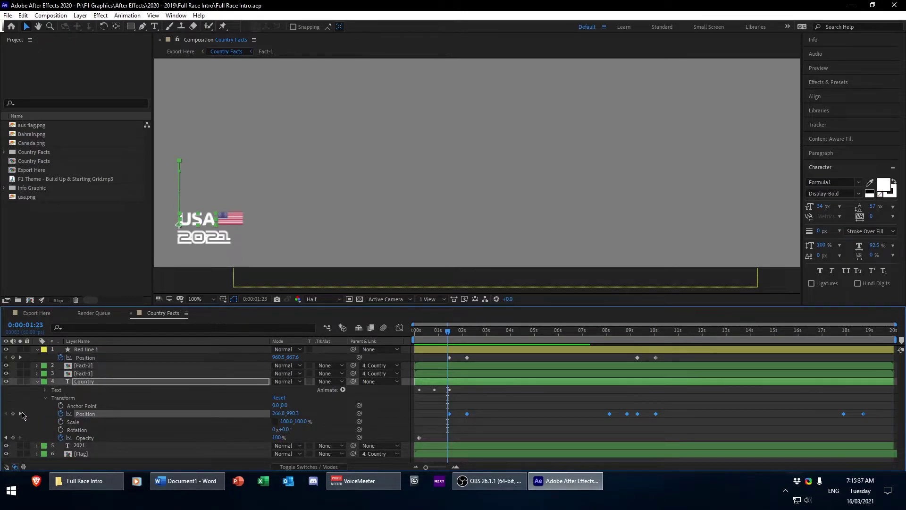
{"action": "left_click", "coordinate": [21, 413]}
{"action": "left_click", "coordinate": [102, 358]}
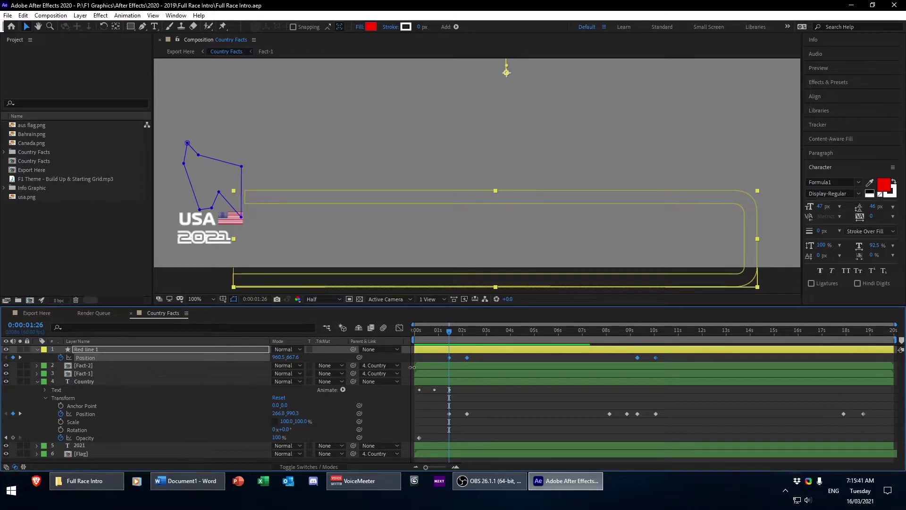
{"action": "left_click", "coordinate": [507, 361]}
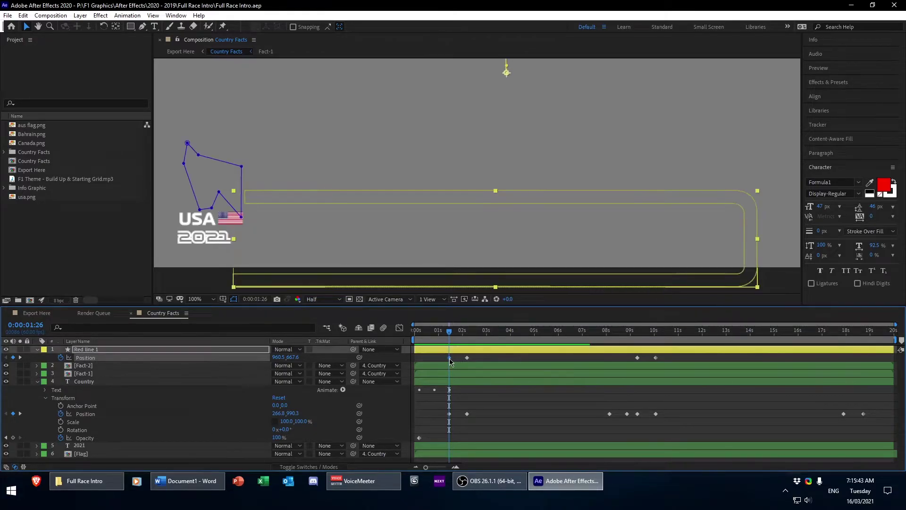
{"action": "left_click", "coordinate": [449, 358]}
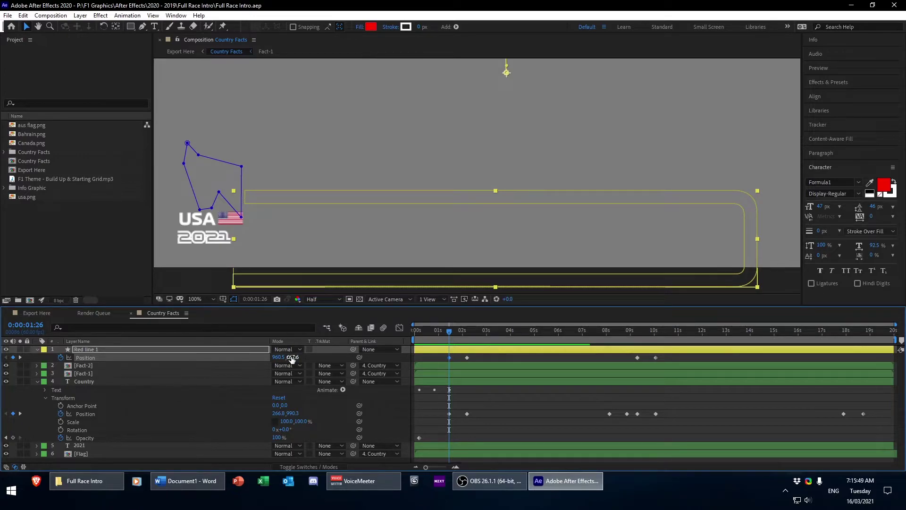
Zoom in on the USA flag and lower Red line 1's 0:00:01:26 Position to 960.5, 712.2
{"action": "scroll", "coordinate": [342, 239], "scroll_direction": "up", "scroll_amount": 1}
{"action": "left_click_drag", "start_coordinate": [393, 218], "coordinate": [623, 168]}
{"action": "scroll", "coordinate": [312, 178], "scroll_direction": "up", "scroll_amount": 1}
{"action": "left_click_drag", "start_coordinate": [312, 177], "coordinate": [664, 191]}
{"action": "left_click_drag", "start_coordinate": [415, 218], "coordinate": [417, 183]}
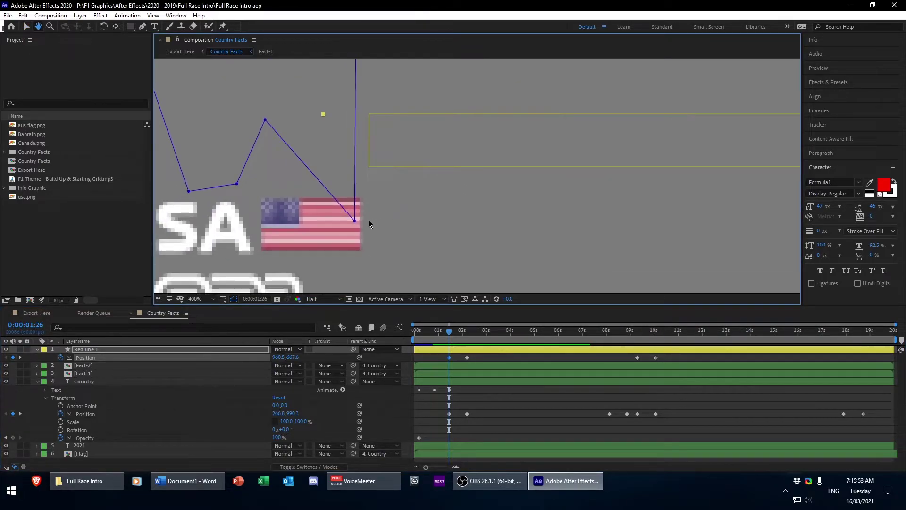
{"action": "key", "text": "v"}
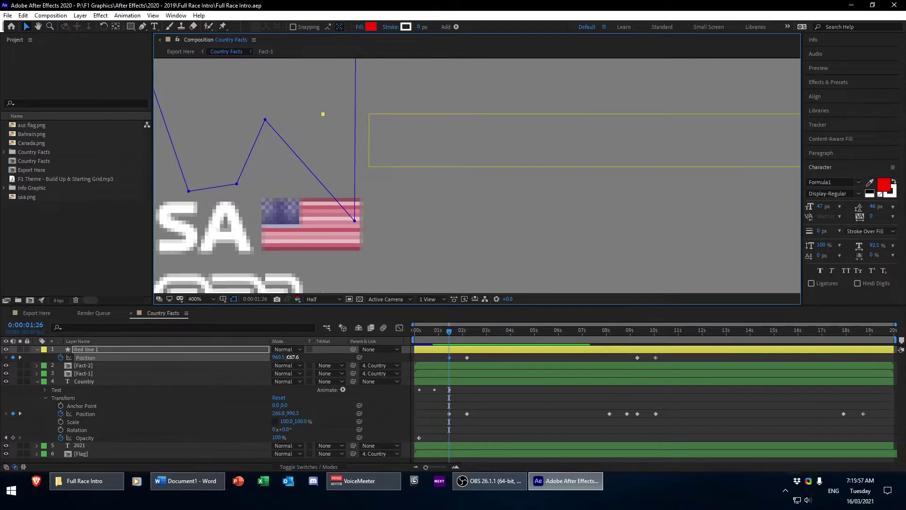
{"action": "left_click_drag", "start_coordinate": [290, 357], "coordinate": [312, 356]}
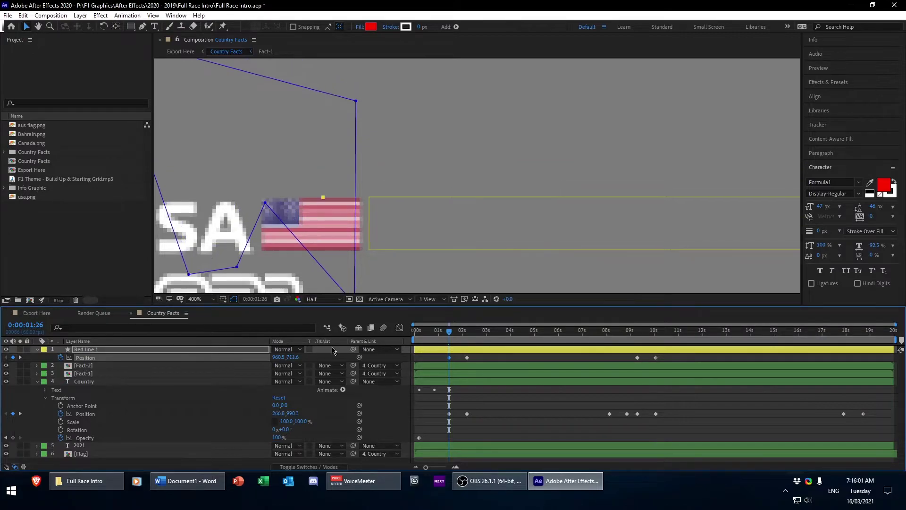
{"action": "left_click", "coordinate": [37, 352]}
{"action": "left_click", "coordinate": [37, 373]}
Recentre the viewer and preview the lowered red bar framing the USA fact from the start
{"action": "left_click", "coordinate": [358, 441]}
{"action": "scroll", "coordinate": [544, 135], "scroll_direction": "down", "scroll_amount": 2}
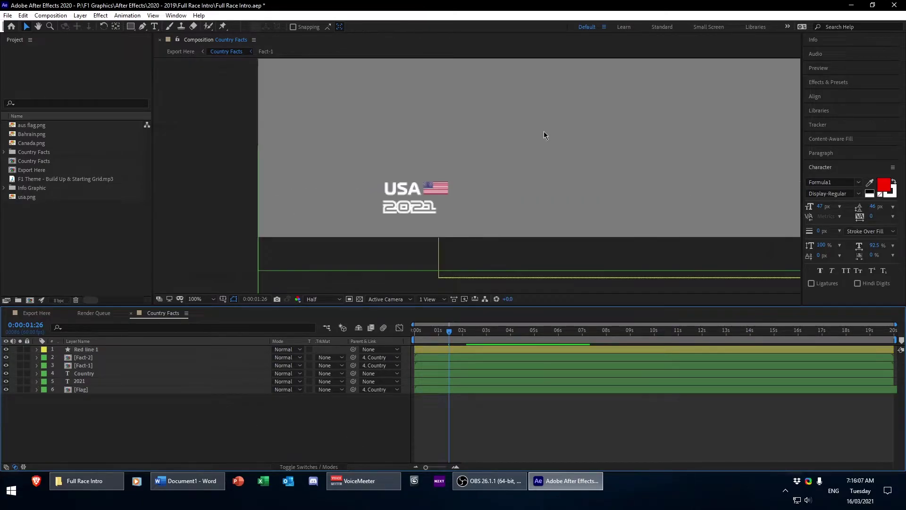
{"action": "left_click_drag", "start_coordinate": [553, 179], "coordinate": [392, 194]}
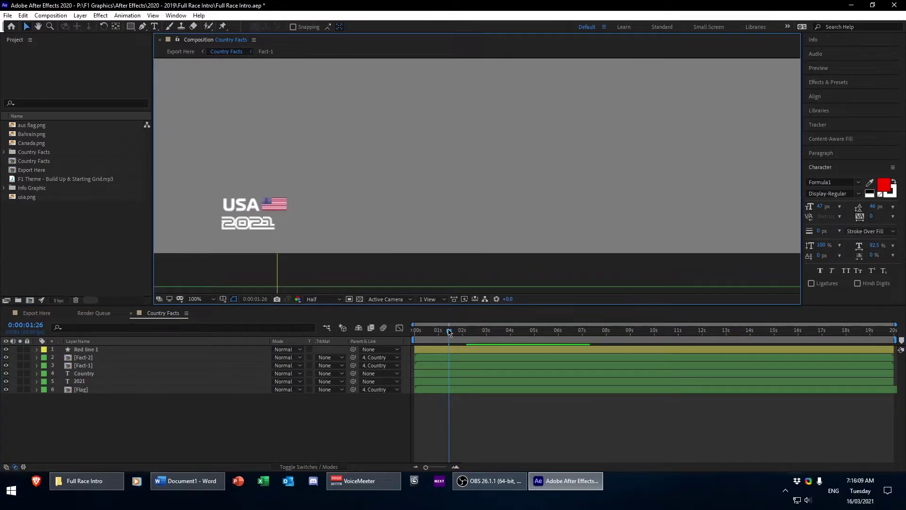
{"action": "left_click_drag", "start_coordinate": [448, 332], "coordinate": [378, 379]}
{"action": "key", "text": "space"}
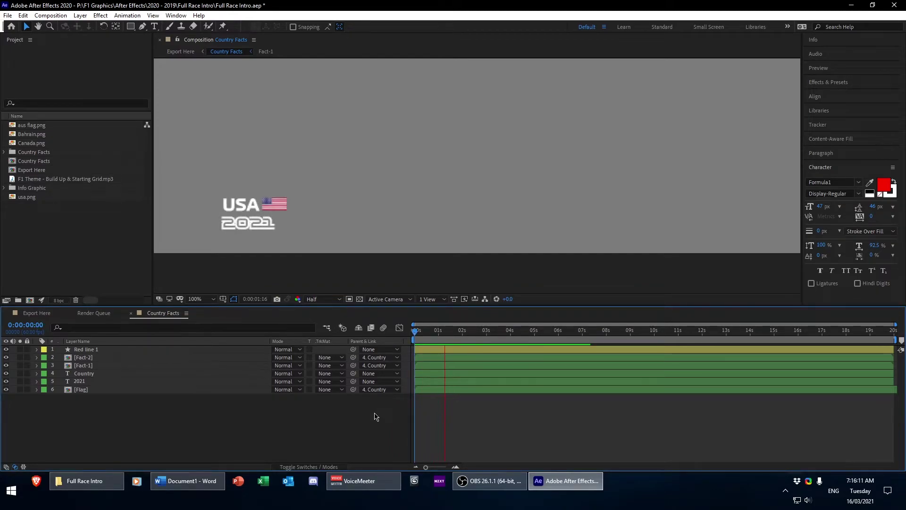
{"action": "key", "text": "space"}
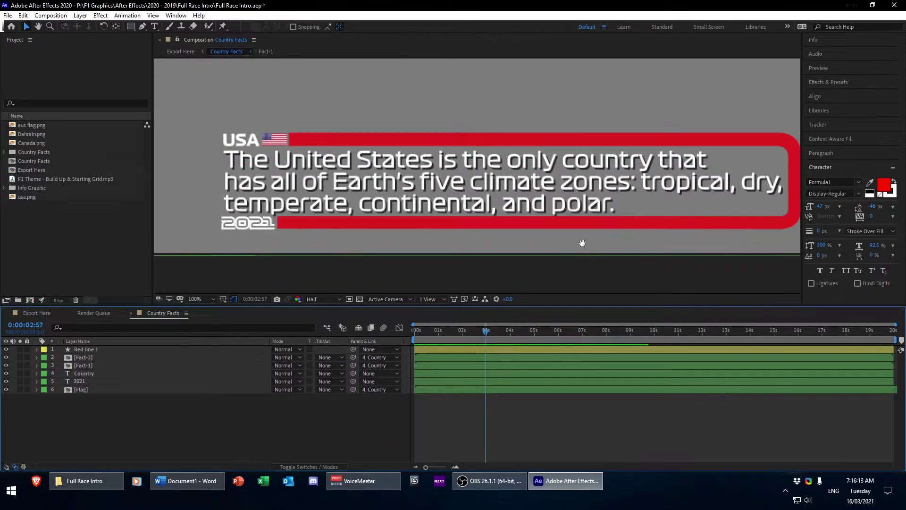
{"action": "left_click_drag", "start_coordinate": [582, 242], "coordinate": [546, 257]}
{"action": "key", "text": "Home"}
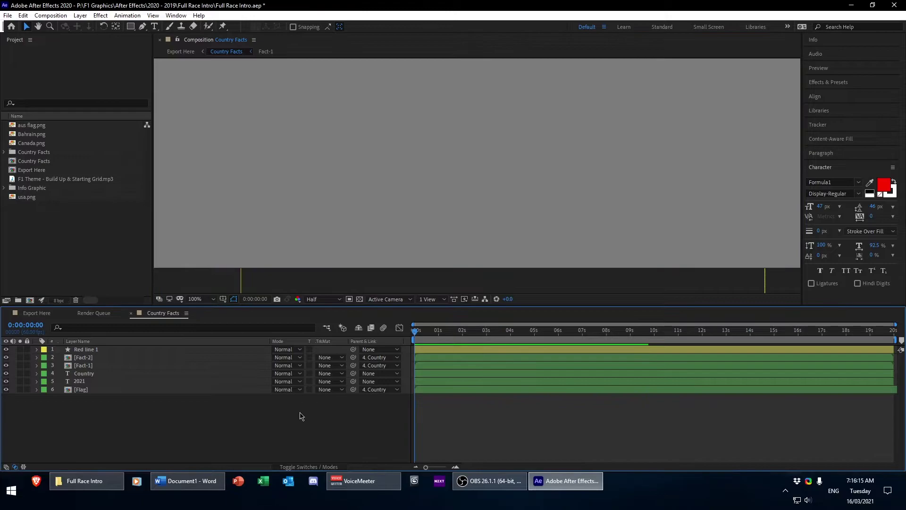
{"action": "key", "text": "space"}
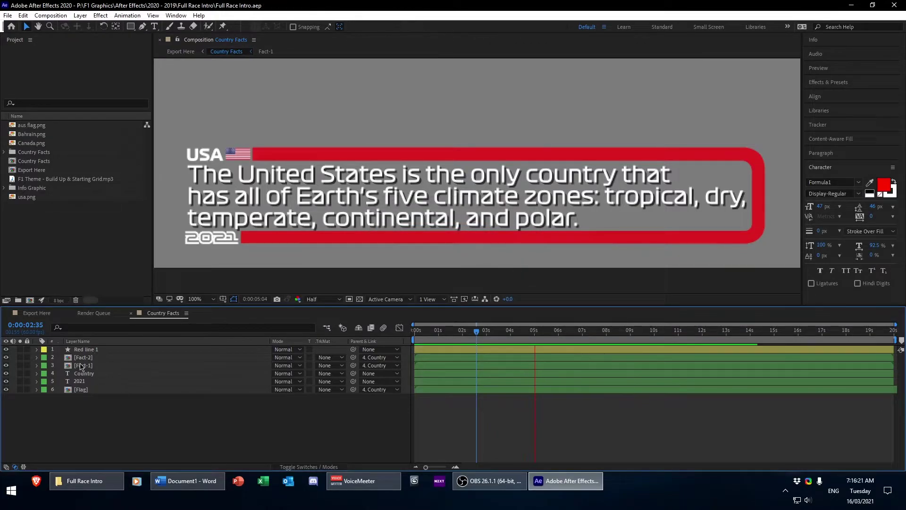
Expose Red line 1's Mask 1 properties and find the 8:00 frame where the text starts exiting
{"action": "left_click", "coordinate": [37, 350]}
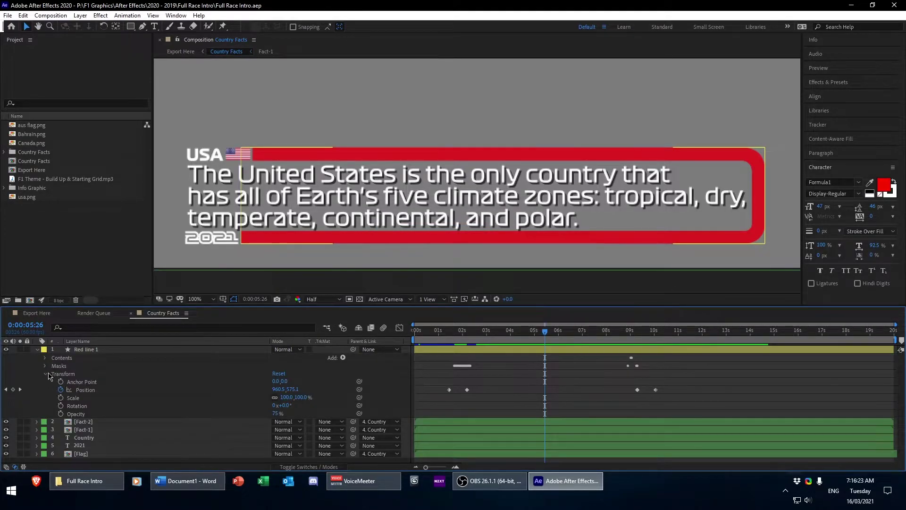
{"action": "left_click", "coordinate": [46, 373]}
{"action": "left_click", "coordinate": [45, 366]}
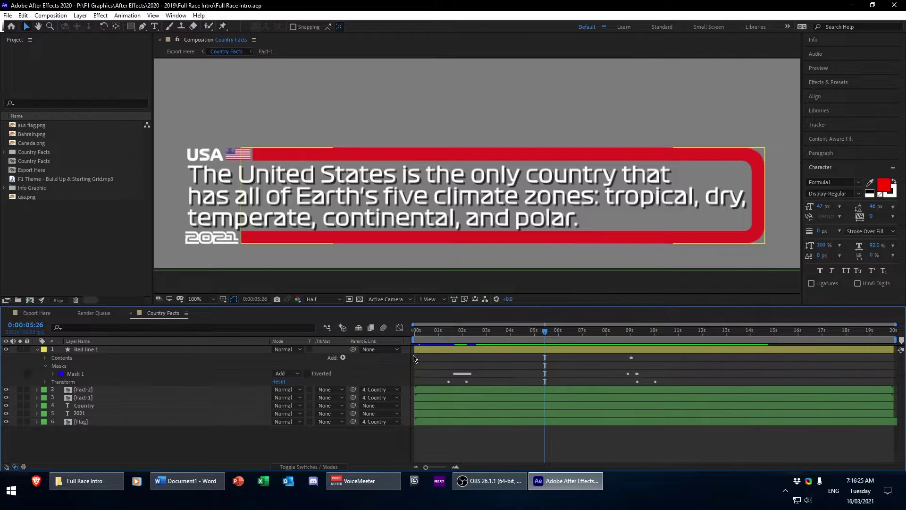
{"action": "left_click", "coordinate": [53, 374]}
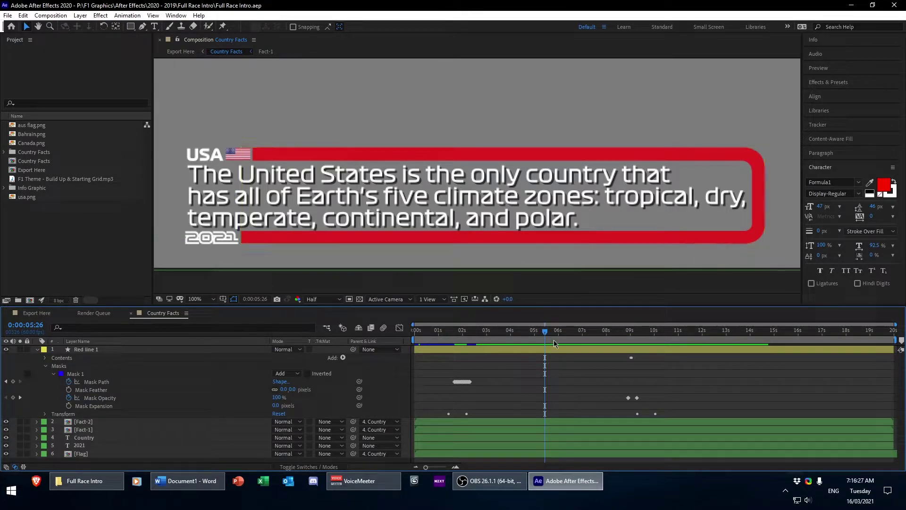
{"action": "left_click_drag", "start_coordinate": [553, 340], "coordinate": [589, 337]}
{"action": "key", "text": "space"}
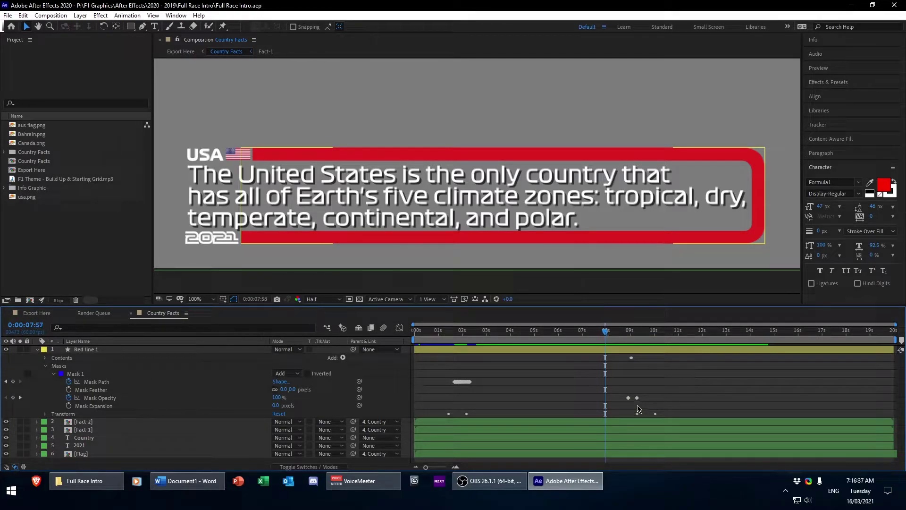
{"action": "key", "text": "Page_Down"}
{"action": "key", "text": "Page_Down"}
{"action": "key", "text": "Page_Up"}
{"action": "key", "text": "Page_Up"}
{"action": "key", "text": "Page_Up"}
{"action": "key", "text": "Page_Up"}
{"action": "key", "text": "Page_Up"}
{"action": "key", "text": "Page_Down"}
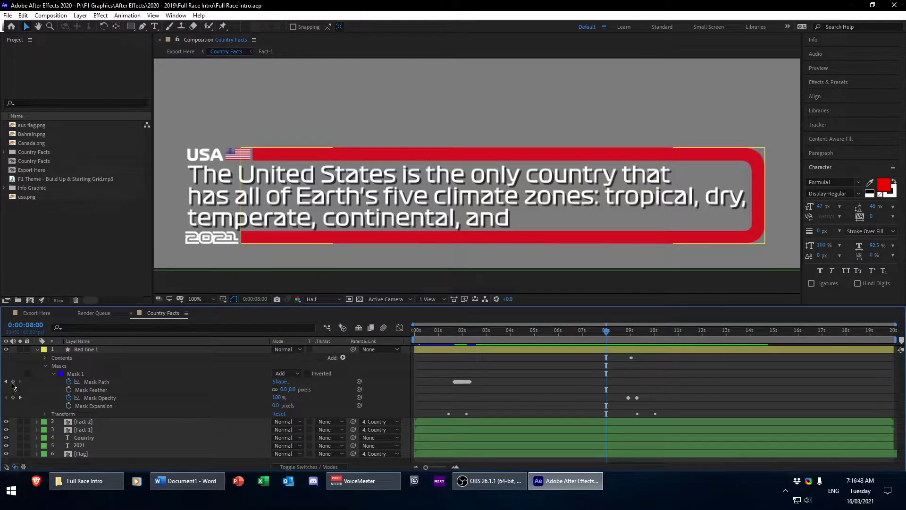
Add Mask Path keyframes at 8:00 and 8:01 and align the mask's left vertices with the bar's start
{"action": "left_click", "coordinate": [13, 381]}
{"action": "key", "text": "Page_Down"}
{"action": "left_click", "coordinate": [87, 368]}
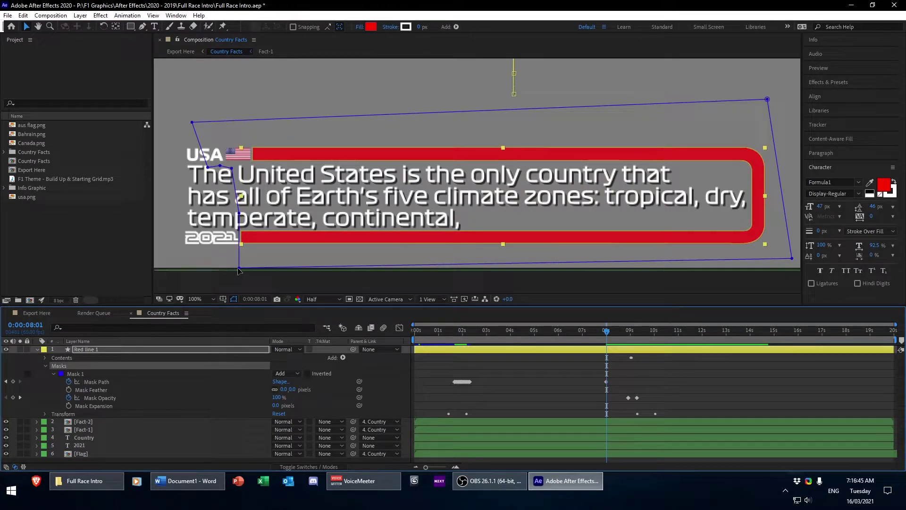
{"action": "left_click_drag", "start_coordinate": [239, 267], "coordinate": [261, 259]}
{"action": "left_click_drag", "start_coordinate": [239, 213], "coordinate": [261, 225]}
{"action": "left_click_drag", "start_coordinate": [261, 259], "coordinate": [265, 221]}
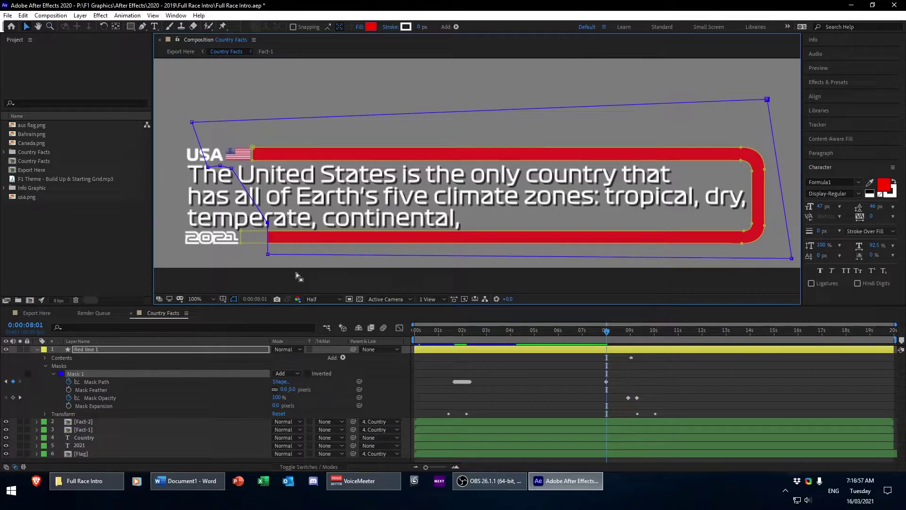
{"action": "left_click_drag", "start_coordinate": [272, 255], "coordinate": [233, 260]}
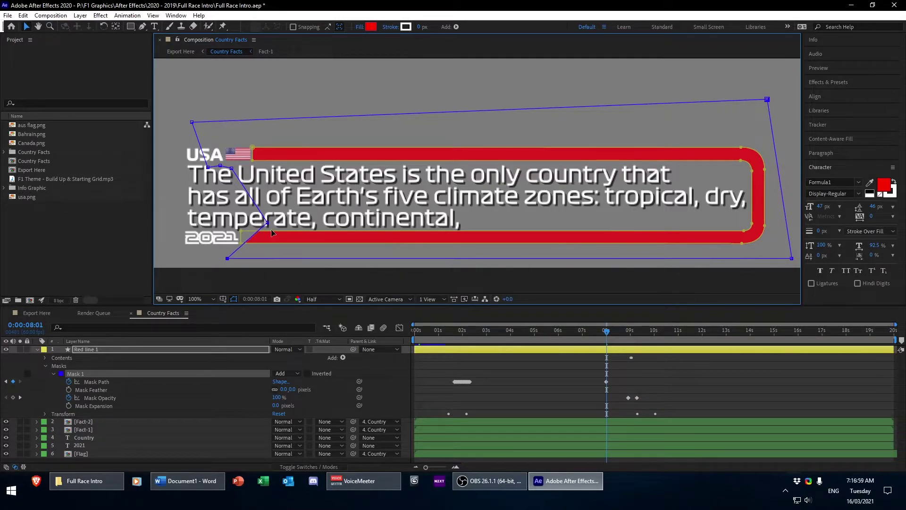
{"action": "left_click_drag", "start_coordinate": [270, 226], "coordinate": [242, 225]}
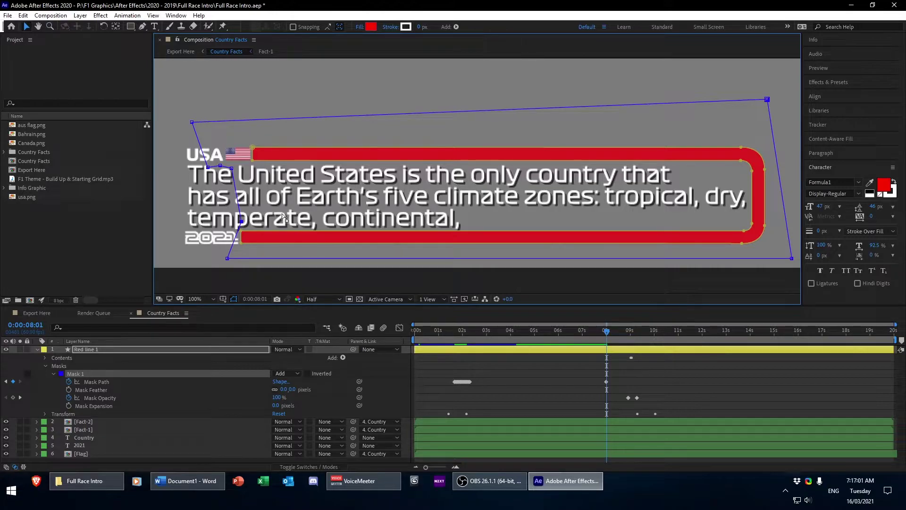
{"action": "left_click", "coordinate": [108, 473]}
{"action": "left_click", "coordinate": [6, 382]}
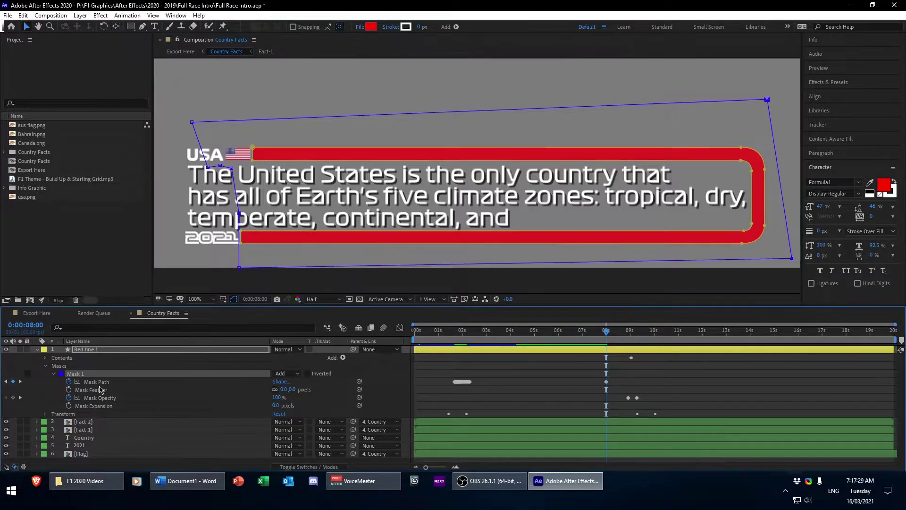
{"action": "key", "text": "Page_Down"}
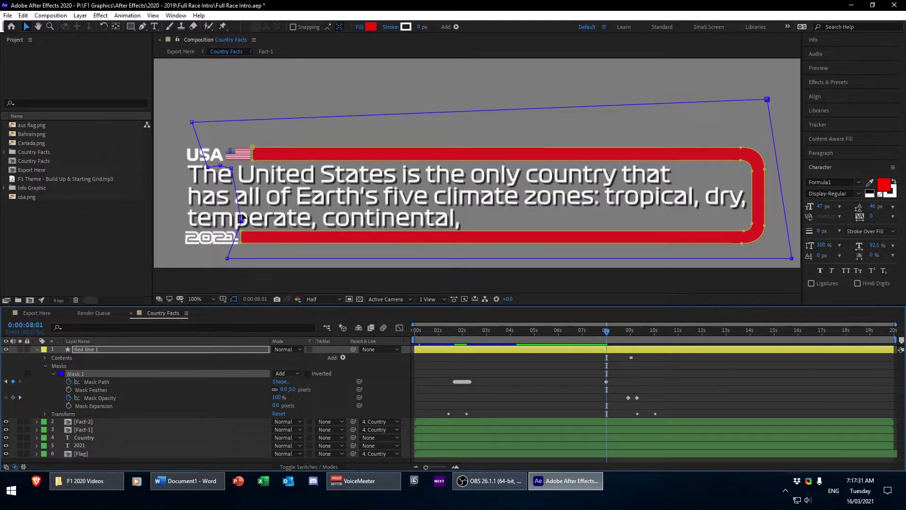
{"action": "left_click_drag", "start_coordinate": [214, 169], "coordinate": [239, 159]}
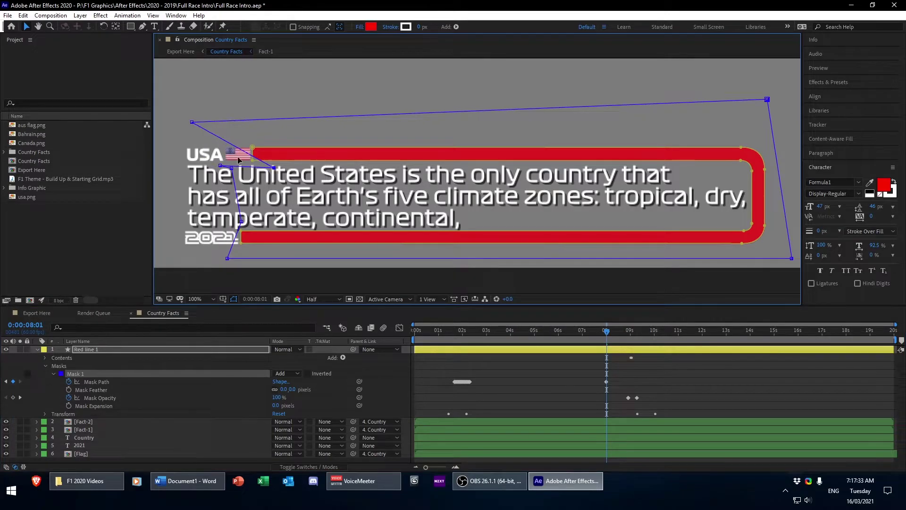
{"action": "left_click_drag", "start_coordinate": [191, 122], "coordinate": [273, 140]}
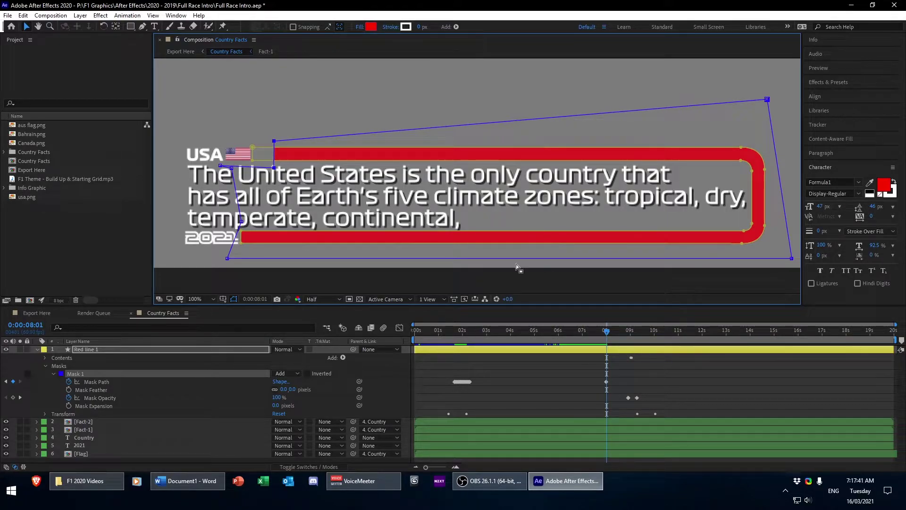
Frame by frame, slide the mask points along the bar and around its corner to wipe it away
{"action": "left_click_drag", "start_coordinate": [276, 168], "coordinate": [518, 169]}
{"action": "key", "text": "Page_Down"}
{"action": "key", "text": "Page_Down"}
{"action": "key", "text": "Page_Down"}
{"action": "key", "text": "Page_Down"}
{"action": "key", "text": "Page_Down"}
{"action": "key", "text": "Page_Down"}
{"action": "key", "text": "Page_Down"}
{"action": "key", "text": "Page_Down"}
{"action": "left_click_drag", "start_coordinate": [518, 169], "coordinate": [579, 169]}
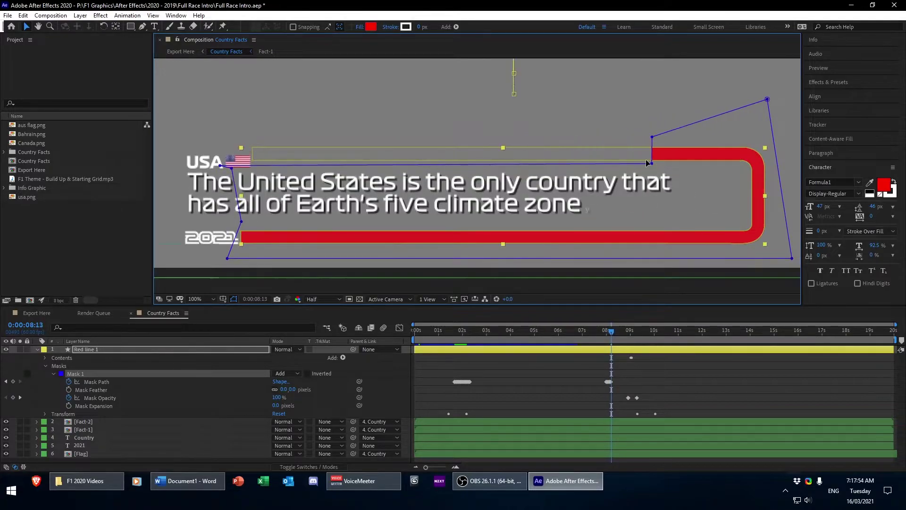
{"action": "left_click_drag", "start_coordinate": [649, 163], "coordinate": [680, 164]}
{"action": "key", "text": "Page_Down"}
{"action": "left_click_drag", "start_coordinate": [679, 165], "coordinate": [771, 243]}
{"action": "key", "text": "Page_Down"}
{"action": "key", "text": "Page_Down"}
{"action": "key", "text": "Page_Down"}
{"action": "key", "text": "Page_Down"}
{"action": "key", "text": "Page_Down"}
{"action": "key", "text": "Page_Down"}
{"action": "left_click_drag", "start_coordinate": [768, 115], "coordinate": [239, 251]}
{"action": "key", "text": "Page_Down"}
{"action": "key", "text": "Page_Down"}
{"action": "key", "text": "Page_Down"}
{"action": "key", "text": "Page_Down"}
{"action": "key", "text": "Page_Down"}
{"action": "key", "text": "Page_Down"}
{"action": "key", "text": "Page_Down"}
{"action": "key", "text": "Page_Down"}
{"action": "key", "text": "Page_Down"}
{"action": "key", "text": "Page_Down"}
{"action": "key", "text": "Page_Down"}
{"action": "key", "text": "Page_Down"}
{"action": "key", "text": "Page_Down"}
{"action": "key", "text": "Page_Down"}
{"action": "key", "text": "Page_Down"}
{"action": "key", "text": "Page_Down"}
{"action": "key", "text": "Page_Down"}
{"action": "key", "text": "Page_Down"}
{"action": "key", "text": "Page_Down"}
{"action": "key", "text": "Page_Down"}
{"action": "key", "text": "Page_Down"}
{"action": "left_click", "coordinate": [37, 351]}
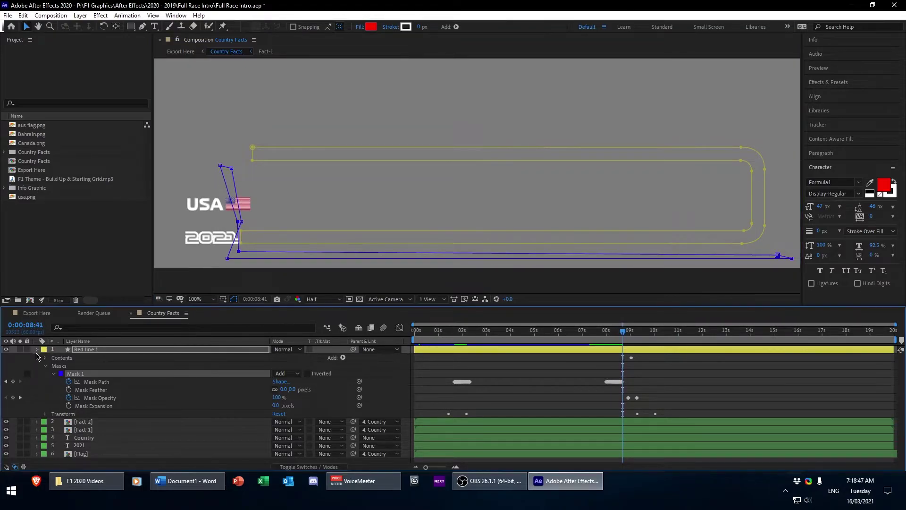
{"action": "left_click", "coordinate": [89, 419]}
Preview the USA fact animation several times, checking where the full fact shows around 7.5 seconds
{"action": "key", "text": "Home"}
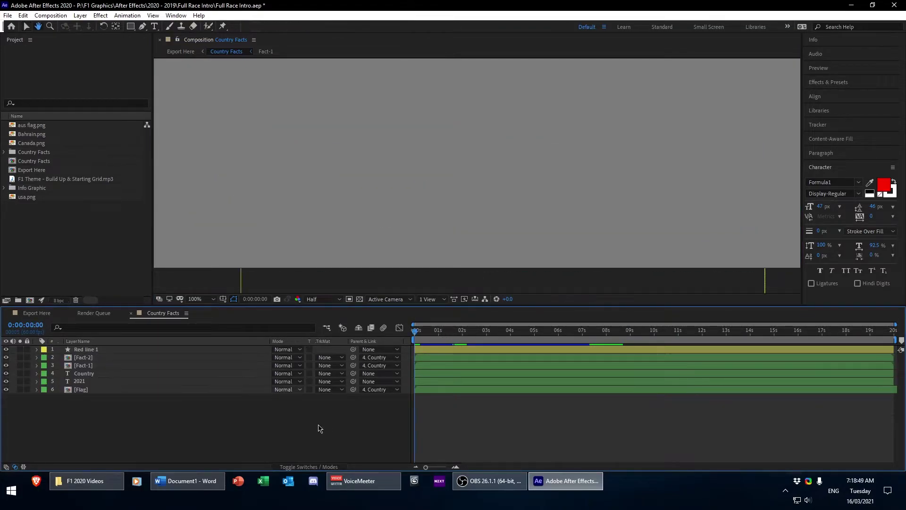
{"action": "key", "text": "space"}
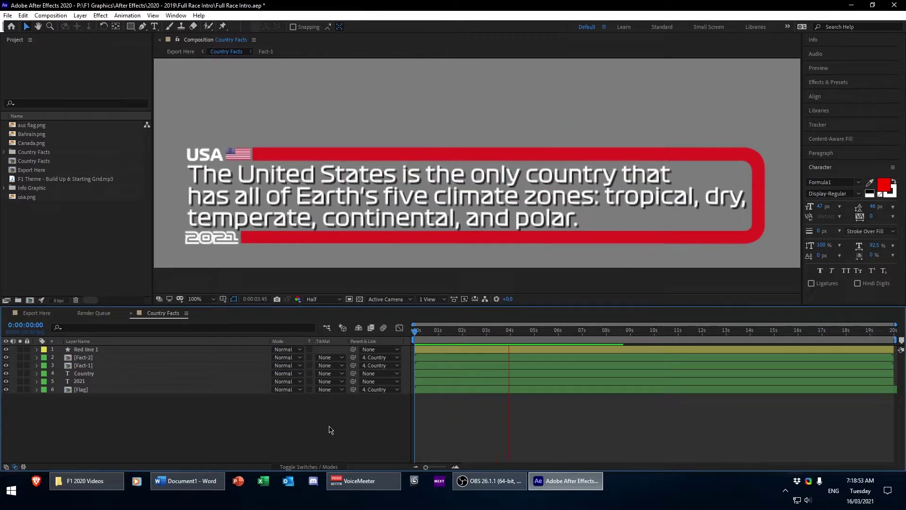
{"action": "key", "text": "space"}
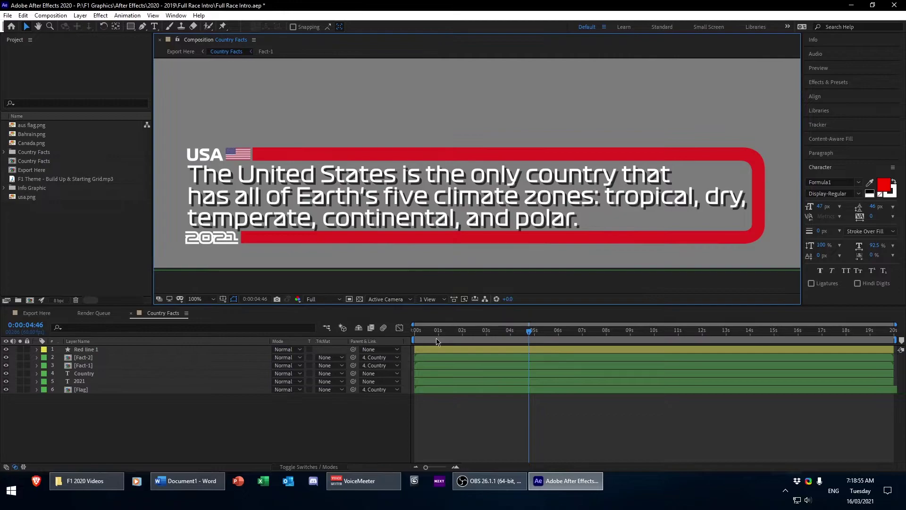
{"action": "key", "text": "Home"}
{"action": "key", "text": "space"}
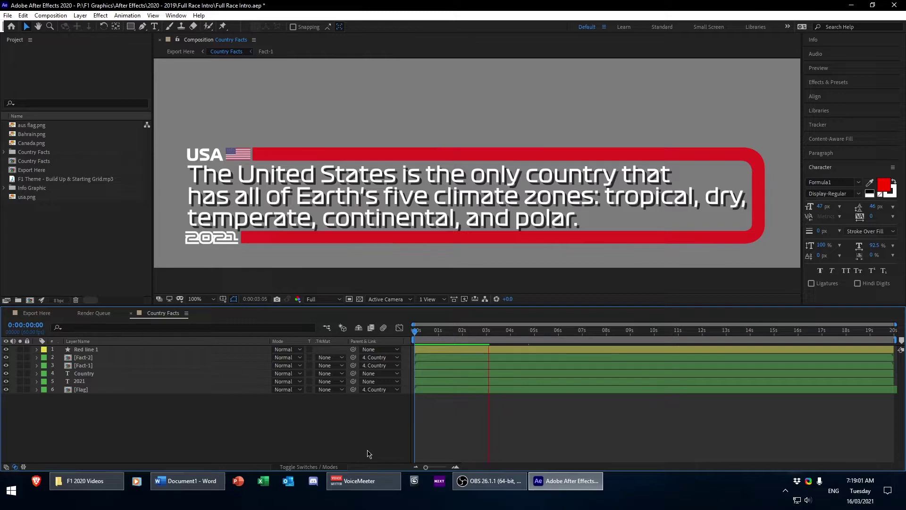
{"action": "key", "text": "space"}
{"action": "left_click", "coordinate": [430, 331]}
{"action": "key", "text": "space"}
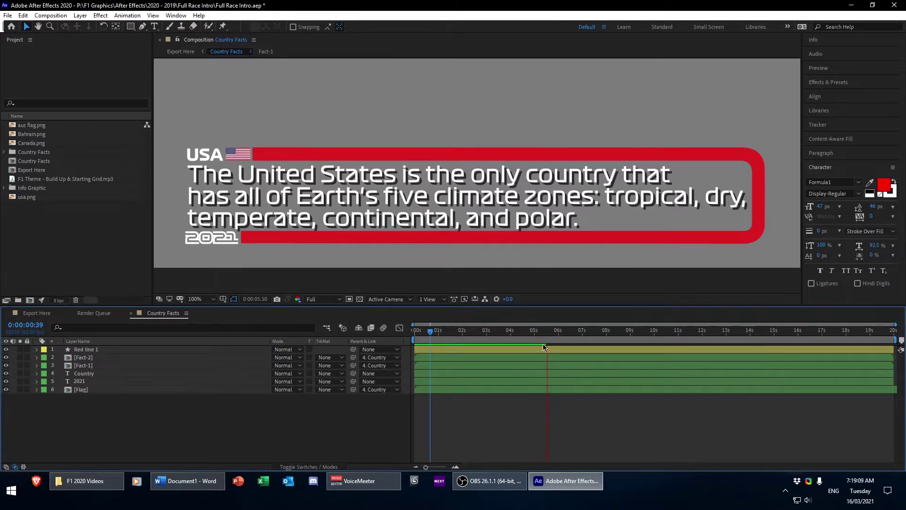
{"action": "left_click", "coordinate": [595, 343]}
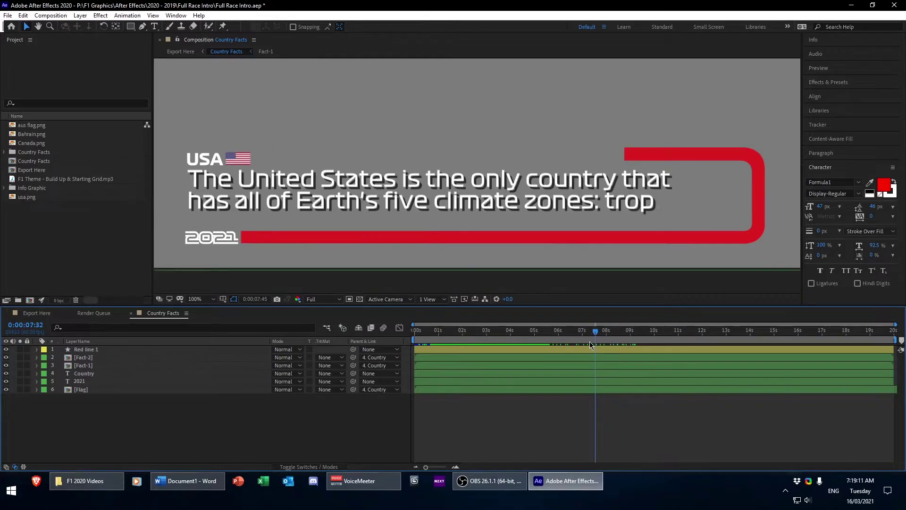
{"action": "left_click_drag", "start_coordinate": [590, 343], "coordinate": [570, 344]}
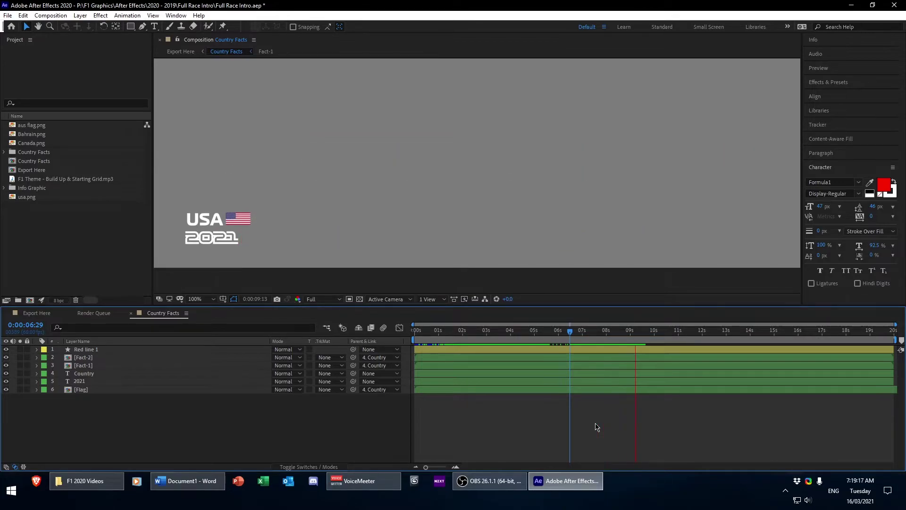
{"action": "left_click_drag", "start_coordinate": [531, 333], "coordinate": [423, 333]}
{"action": "key", "text": "space"}
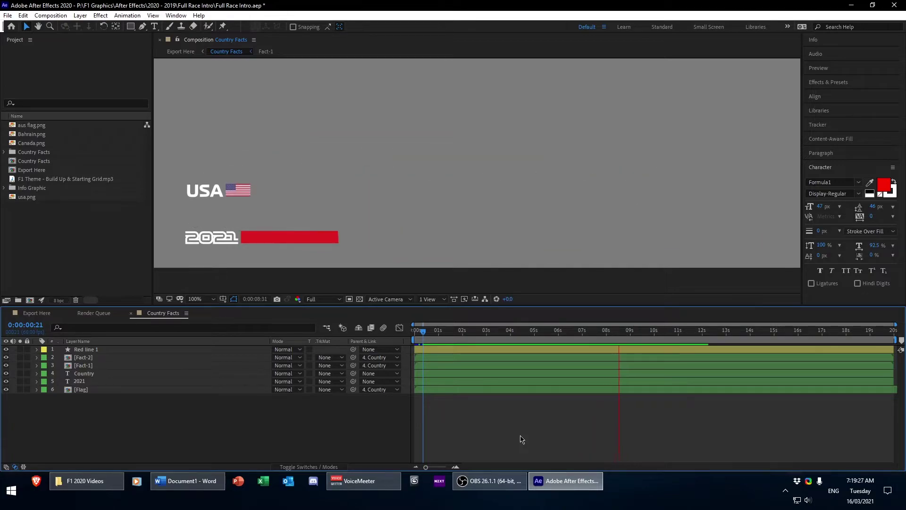
{"action": "left_click", "coordinate": [529, 331]}
Toggle the transparency grid on and check the frame at 9:23 after the fact exits
{"action": "left_click", "coordinate": [513, 331]}
{"action": "left_click", "coordinate": [359, 298]}
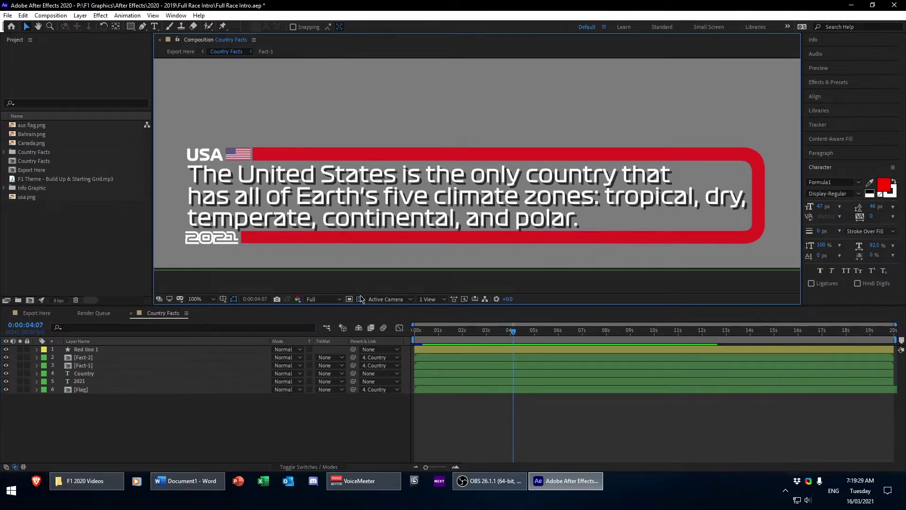
{"action": "left_click_drag", "start_coordinate": [482, 333], "coordinate": [639, 333]}
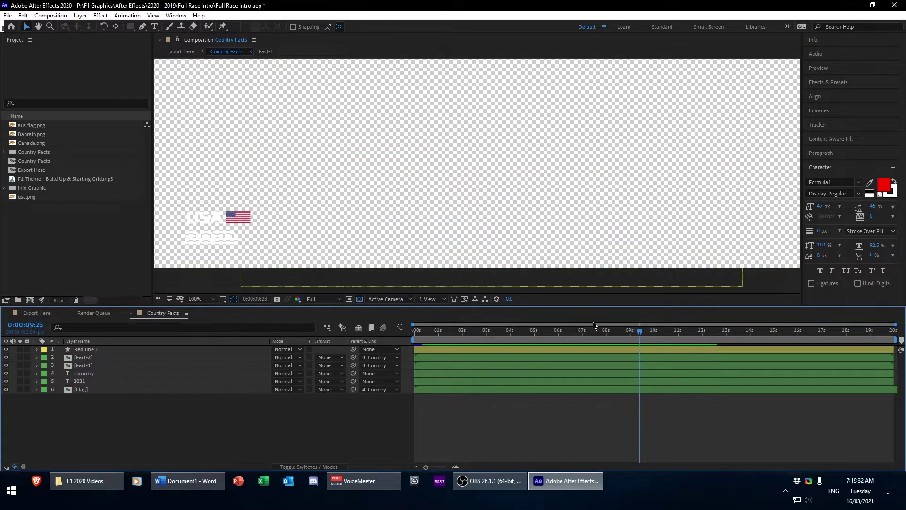
{"action": "left_click", "coordinate": [359, 299]}
Open the Fact-2 precomposition and move to 10:43 to show the maple syrup text
{"action": "left_click", "coordinate": [118, 360]}
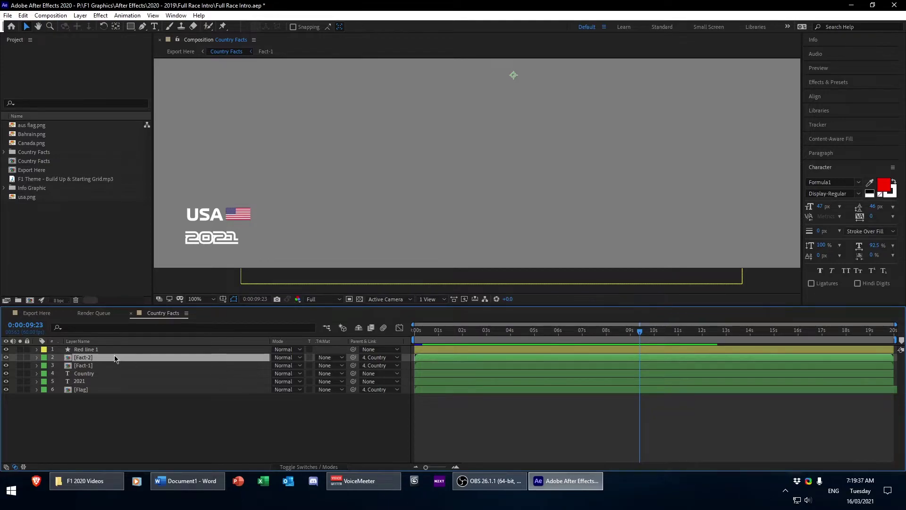
{"action": "double_click", "coordinate": [116, 359]}
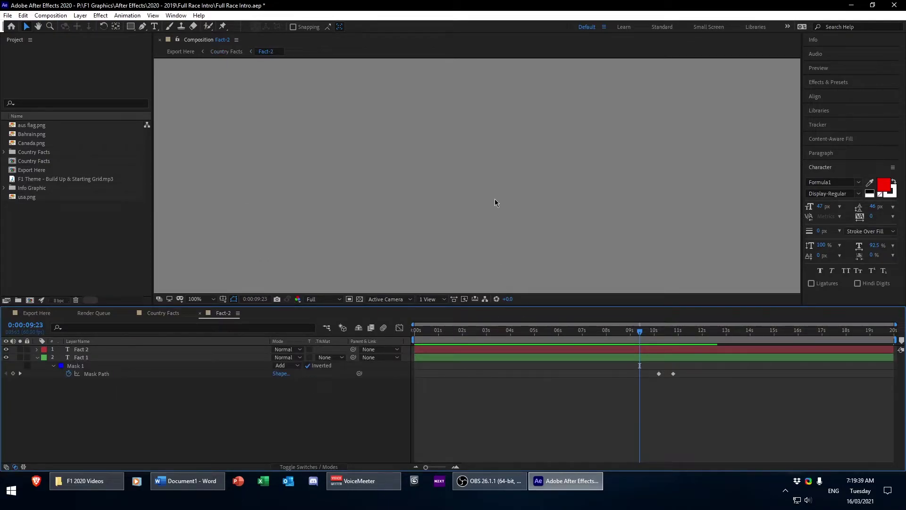
{"action": "scroll", "coordinate": [497, 204], "scroll_direction": "down", "scroll_amount": 2}
{"action": "left_click_drag", "start_coordinate": [640, 340], "coordinate": [670, 341]}
{"action": "scroll", "coordinate": [549, 193], "scroll_direction": "up", "scroll_amount": 2}
{"action": "left_click_drag", "start_coordinate": [548, 194], "coordinate": [606, 198]}
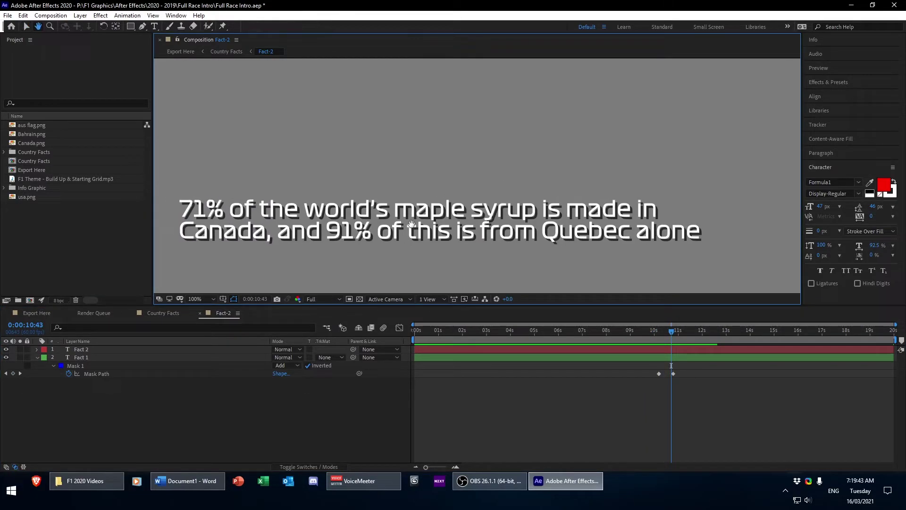
Check the second fact paragraph in the Word document, then return to After Effects
{"action": "left_click", "coordinate": [209, 484]}
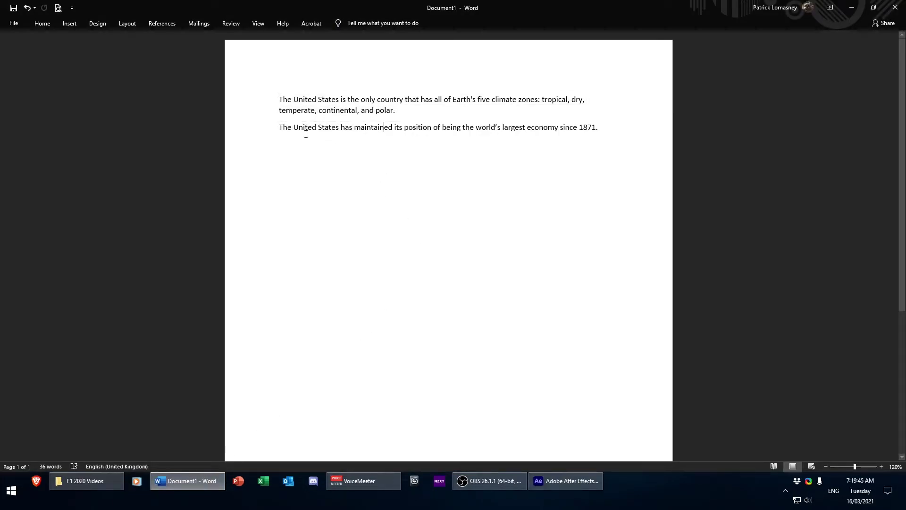
{"action": "left_click_drag", "start_coordinate": [363, 134], "coordinate": [637, 136]}
{"action": "left_click", "coordinate": [851, 7]}
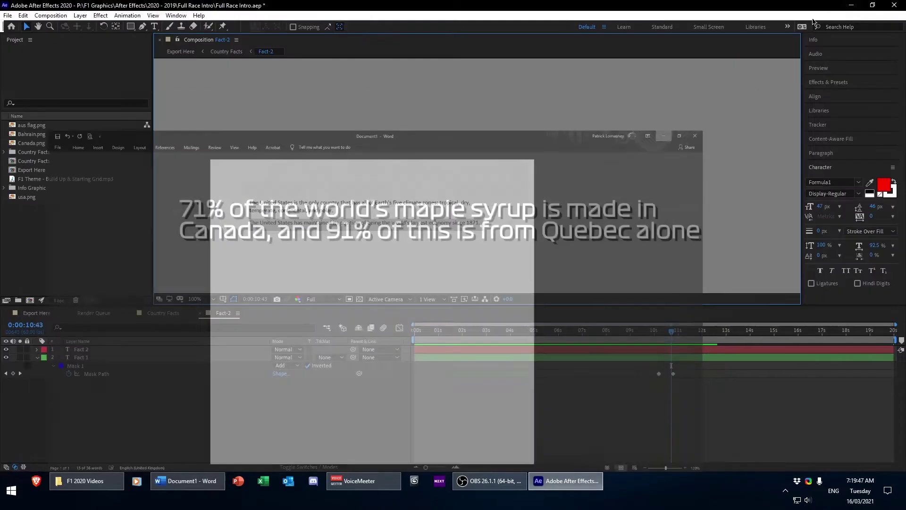
Paste the USA economy fact into Fact 1, breaking the line after 'position'
{"action": "double_click", "coordinate": [92, 360]}
{"action": "key", "text": "ctrl+v"}
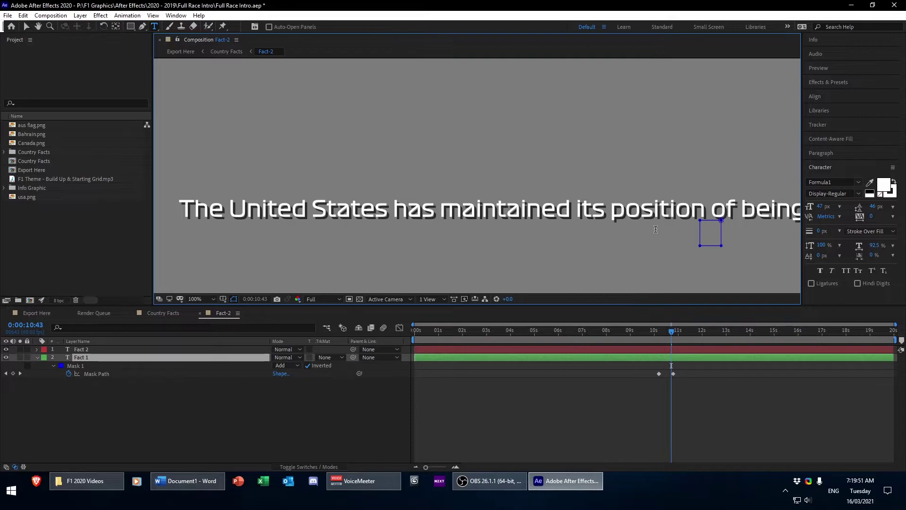
{"action": "key", "text": "comma"}
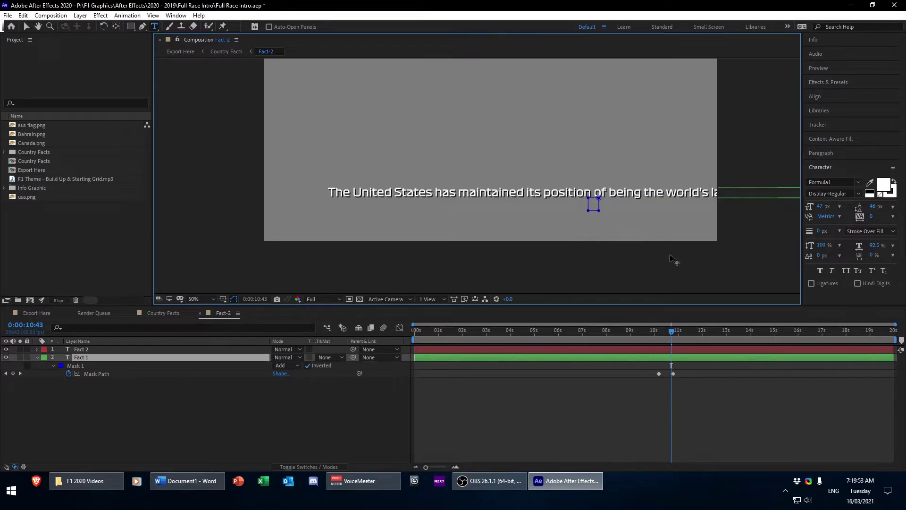
{"action": "key", "text": "Return"}
{"action": "key", "text": "period"}
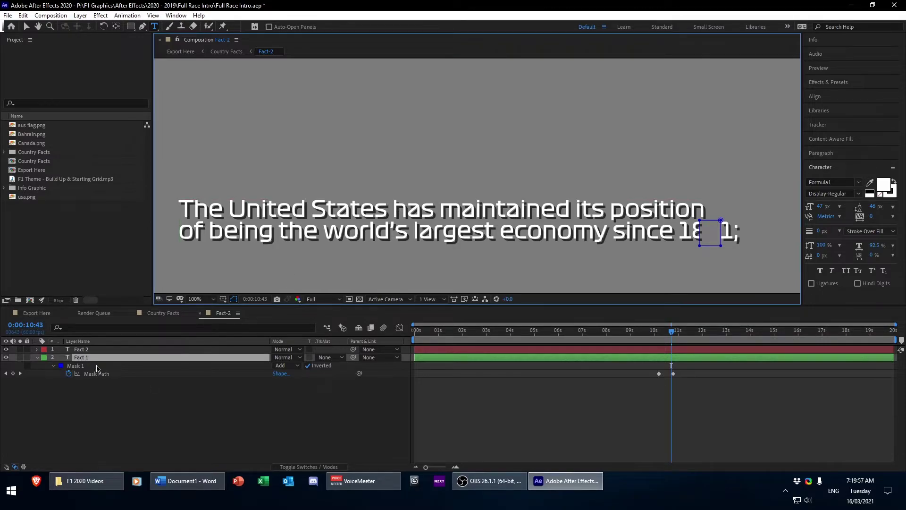
Change the Fact 2 text fill colour to pure red
{"action": "double_click", "coordinate": [97, 360]}
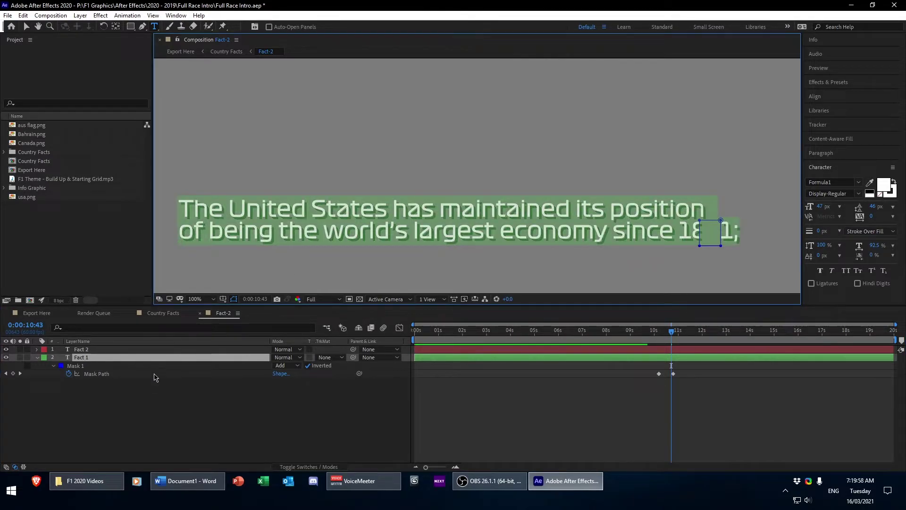
{"action": "double_click", "coordinate": [85, 350]}
{"action": "key", "text": "Escape"}
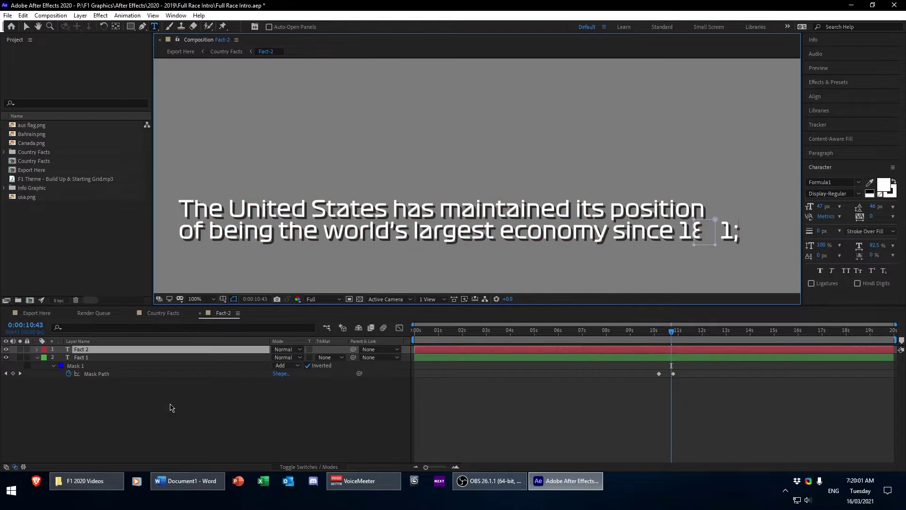
{"action": "double_click", "coordinate": [678, 229]}
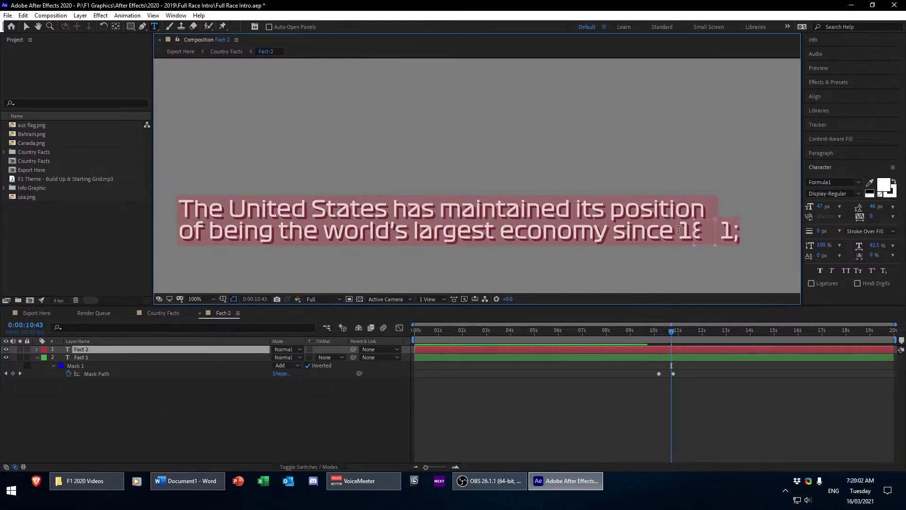
{"action": "left_click", "coordinate": [884, 188]}
{"action": "left_click_drag", "start_coordinate": [505, 123], "coordinate": [629, 39]}
{"action": "left_click", "coordinate": [641, 90]}
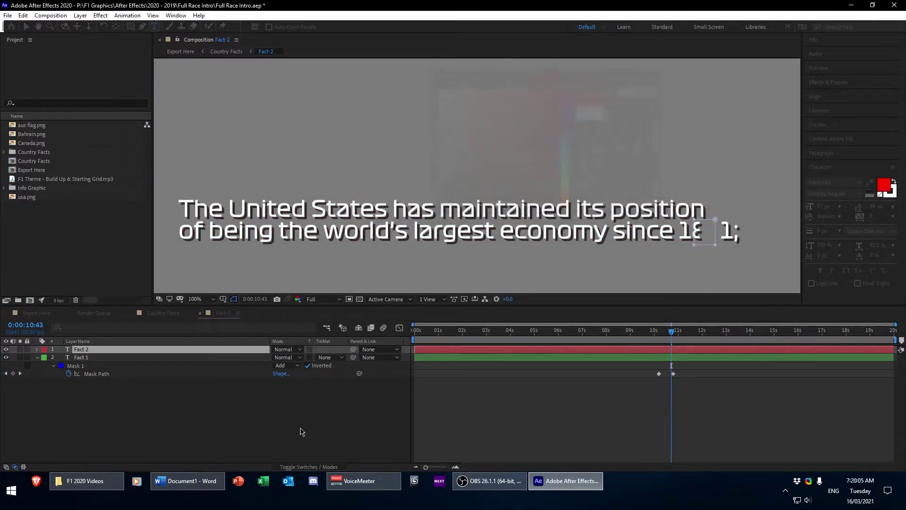
{"action": "left_click", "coordinate": [172, 481]}
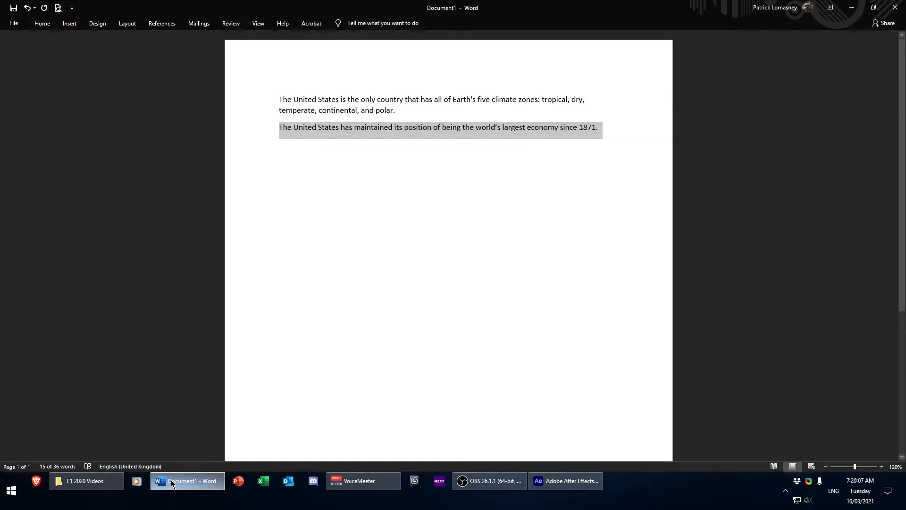
{"action": "left_click", "coordinate": [170, 480]}
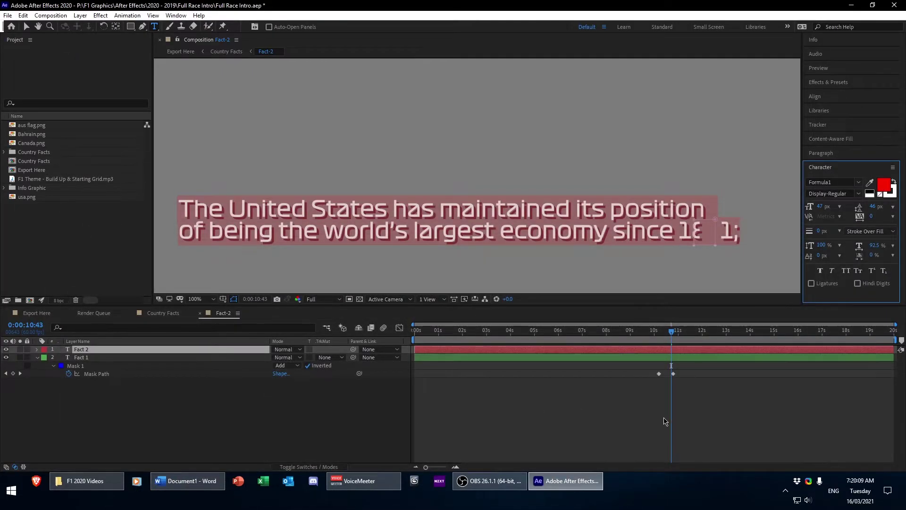
{"action": "left_click", "coordinate": [677, 421]}
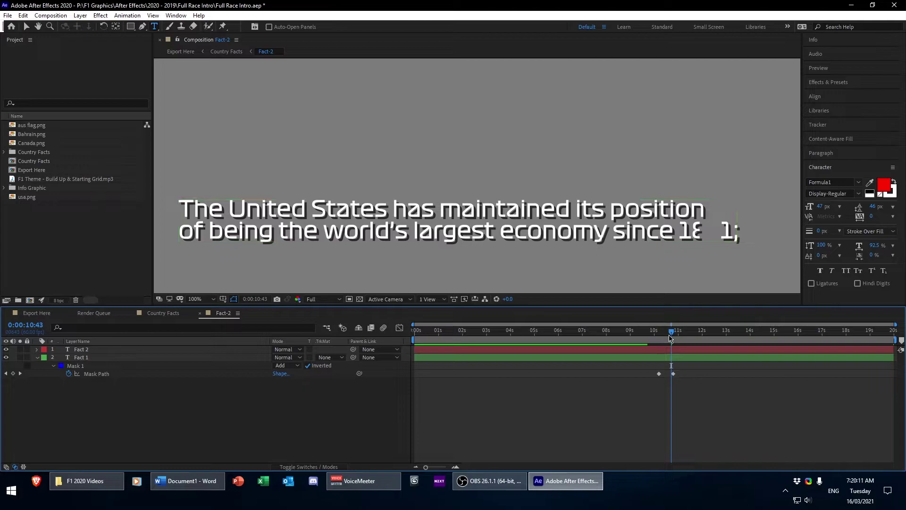
Move Fact 2's Mask 1 right so it covers the slash
{"action": "left_click_drag", "start_coordinate": [671, 332], "coordinate": [654, 363]}
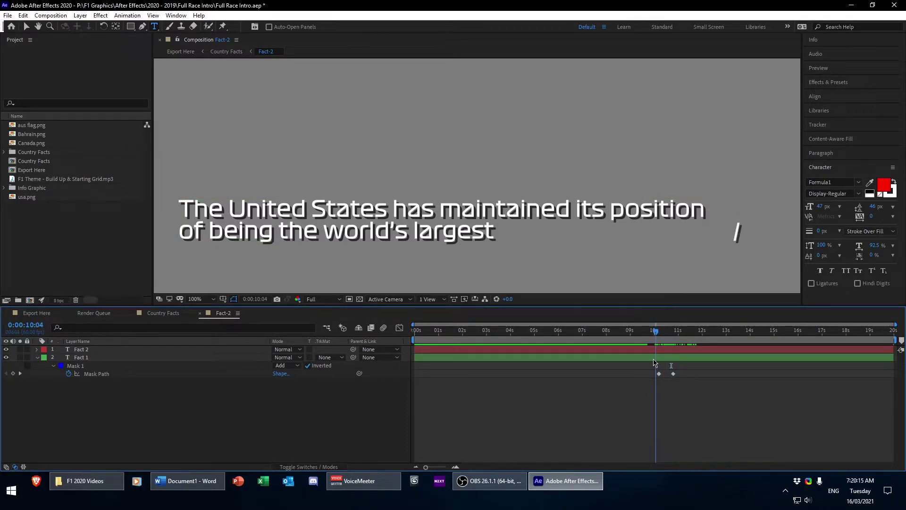
{"action": "key", "text": "v"}
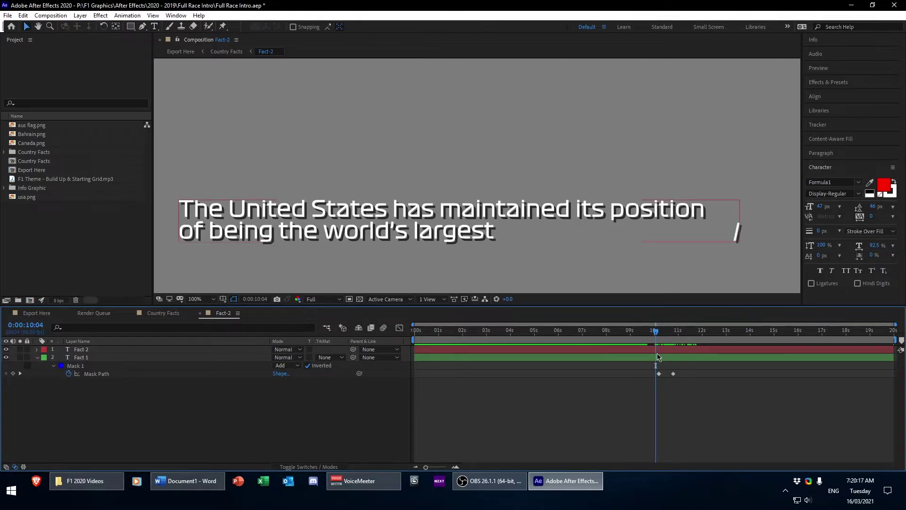
{"action": "left_click_drag", "start_coordinate": [652, 332], "coordinate": [644, 339]}
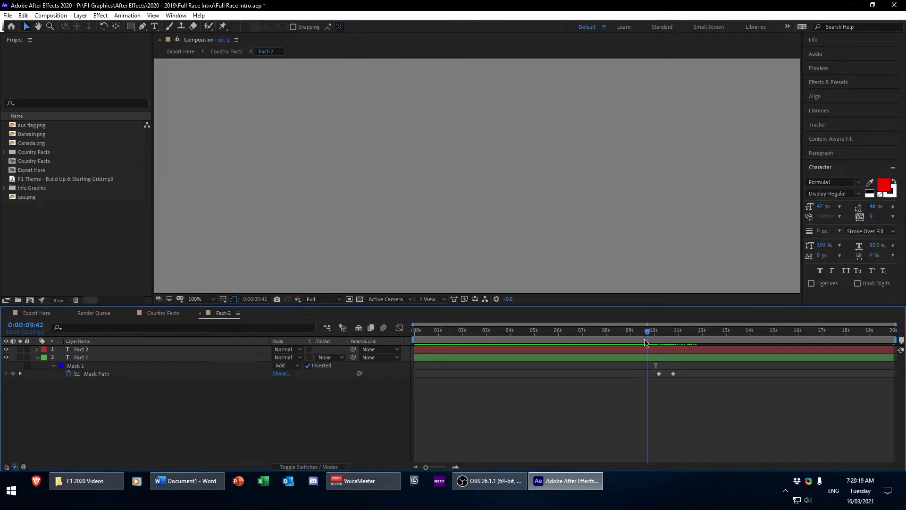
{"action": "left_click", "coordinate": [724, 237]}
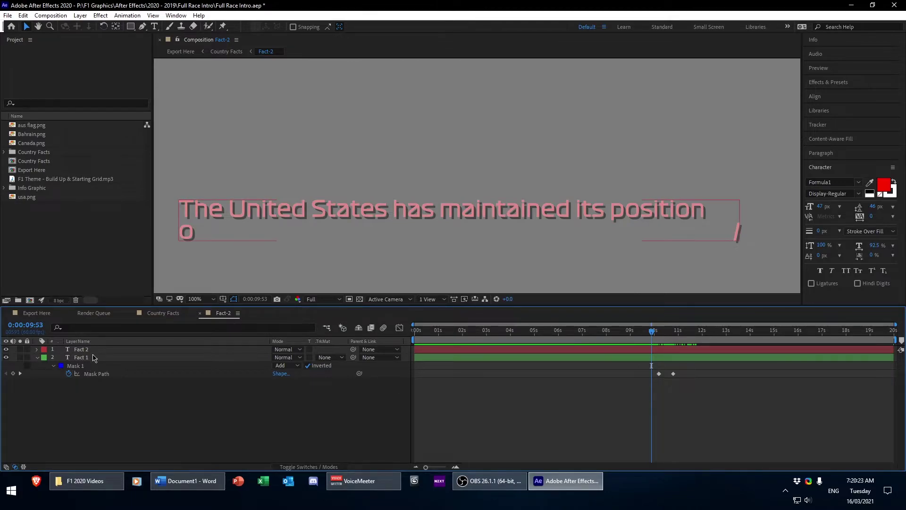
{"action": "left_click", "coordinate": [81, 349]}
{"action": "left_click", "coordinate": [37, 349]}
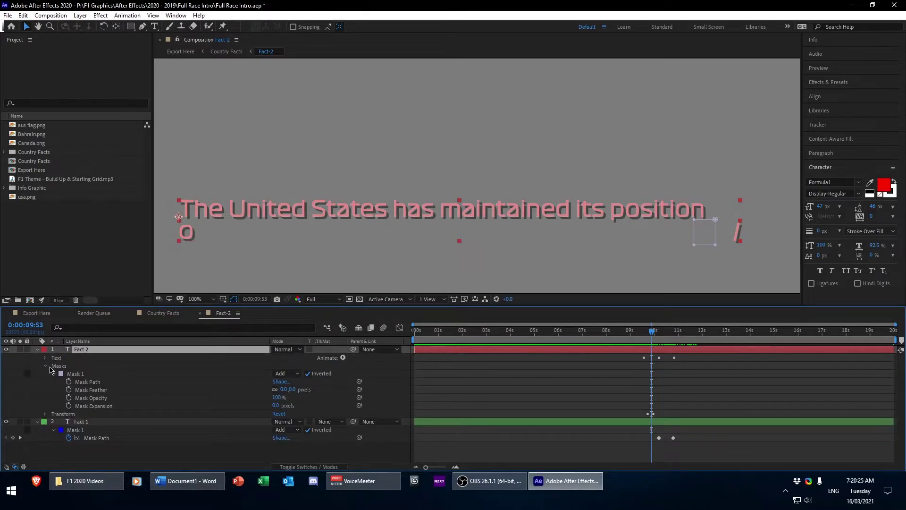
{"action": "left_click", "coordinate": [103, 373]}
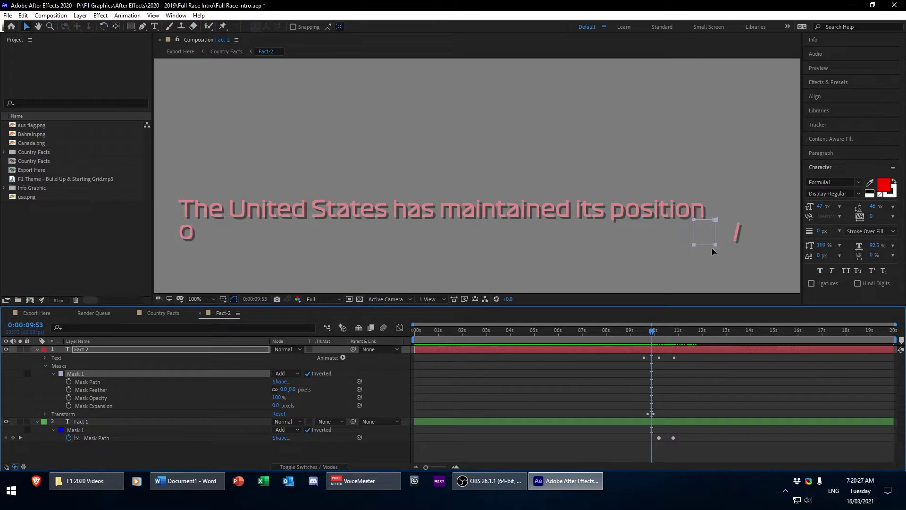
{"action": "left_click_drag", "start_coordinate": [711, 248], "coordinate": [746, 243]}
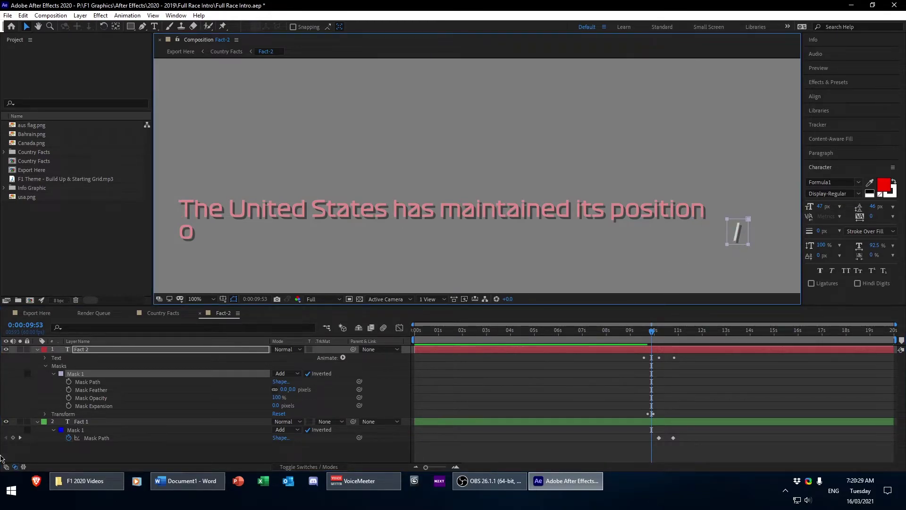
{"action": "left_click", "coordinate": [37, 350]}
Delete Fact 1's Mask Path keyframes and move its mask right to reveal more text
{"action": "left_click", "coordinate": [96, 366]}
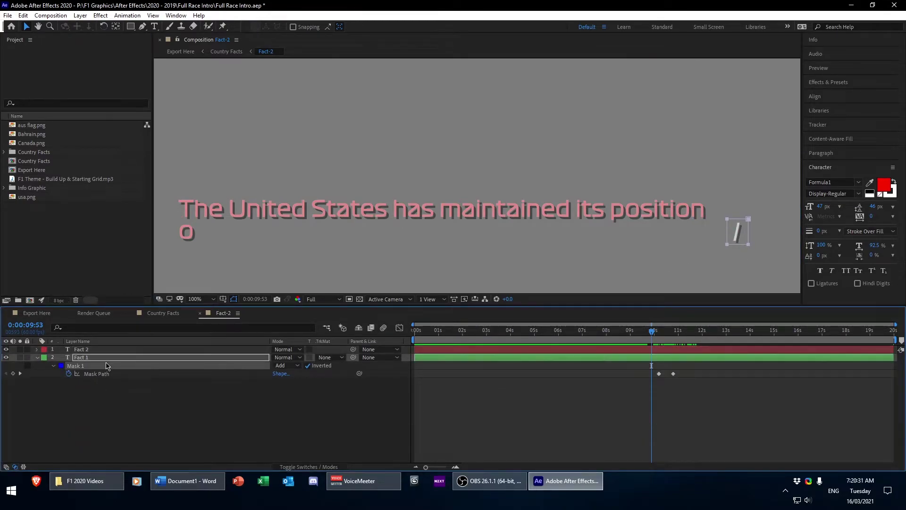
{"action": "left_click_drag", "start_coordinate": [648, 372], "coordinate": [700, 381]}
{"action": "key", "text": "Delete"}
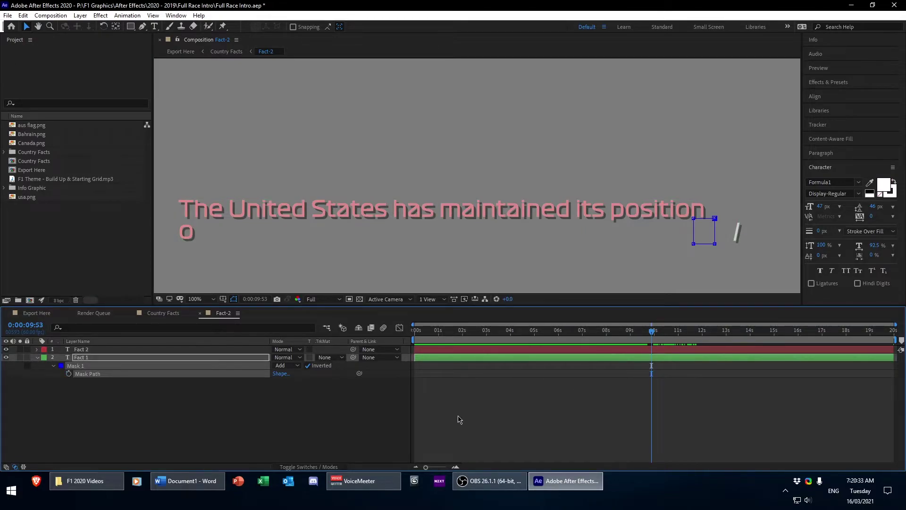
{"action": "left_click", "coordinate": [124, 366]}
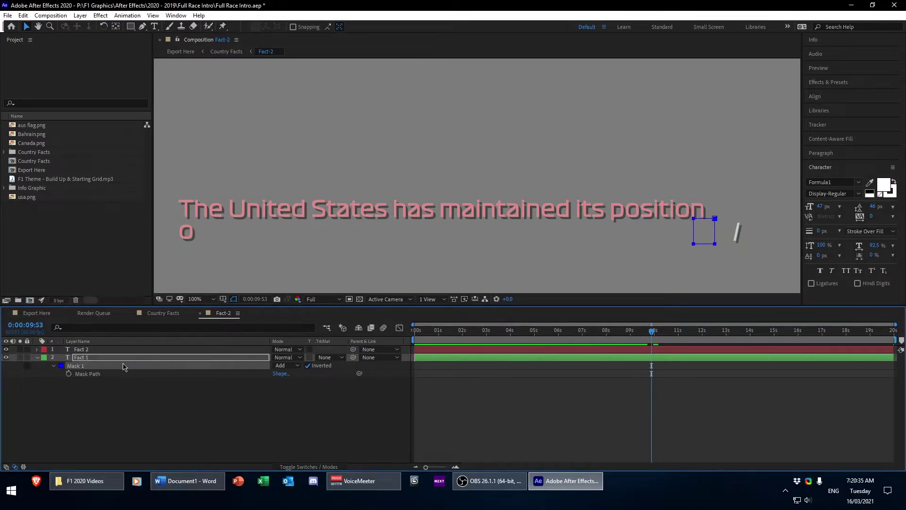
{"action": "left_click_drag", "start_coordinate": [703, 246], "coordinate": [736, 245]}
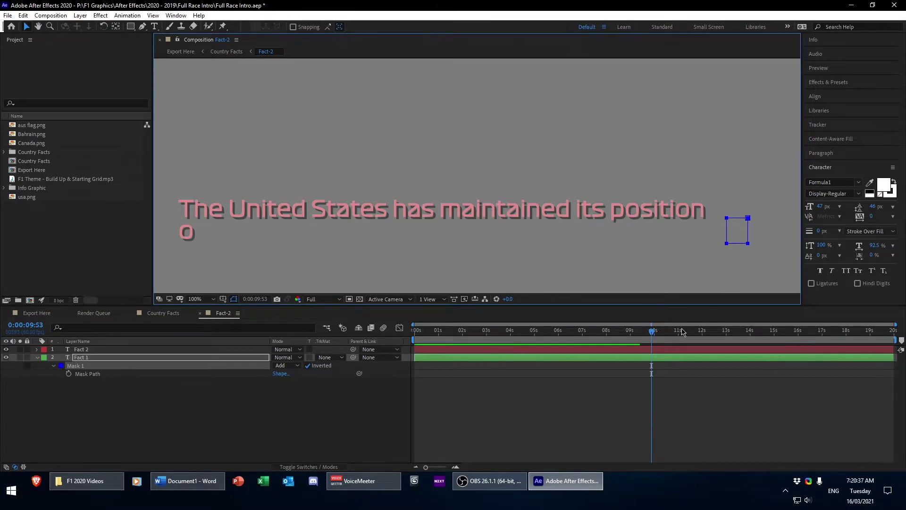
Position Fact 1's mask beside 1871 at around 0:00:10:09 to 0:00:10:11
{"action": "left_click", "coordinate": [657, 331]}
{"action": "left_click_drag", "start_coordinate": [658, 329], "coordinate": [655, 349]}
{"action": "key", "text": "Page_Down"}
{"action": "key", "text": "Page_Down"}
{"action": "key", "text": "Page_Down"}
{"action": "key", "text": "Page_Down"}
{"action": "key", "text": "Page_Down"}
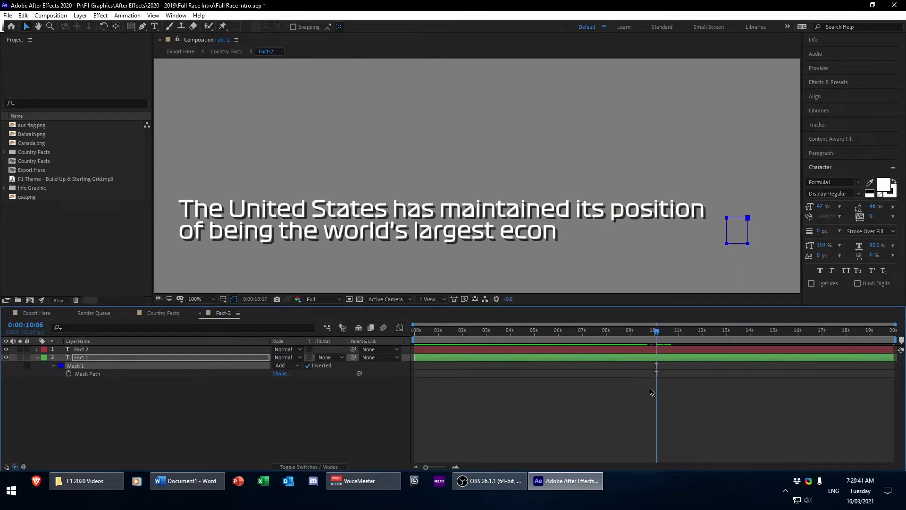
{"action": "key", "text": "Page_Down"}
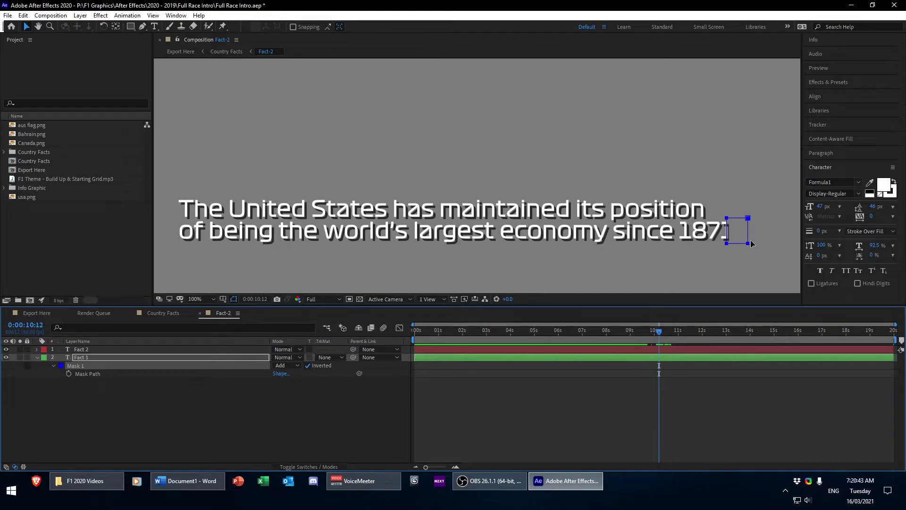
{"action": "left_click_drag", "start_coordinate": [752, 244], "coordinate": [772, 244]}
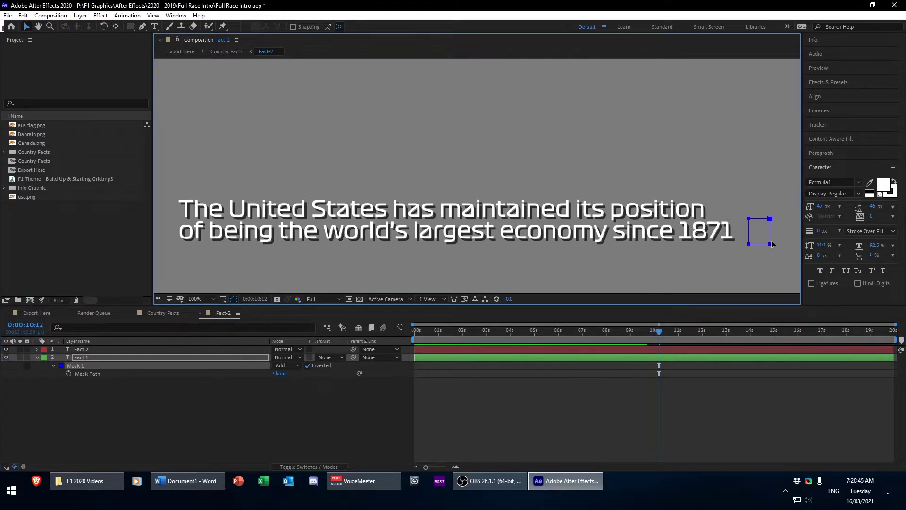
{"action": "key", "text": "Page_Down"}
{"action": "key", "text": "Page_Down"}
{"action": "key", "text": "Page_Down"}
{"action": "key", "text": "Page_Down"}
{"action": "key", "text": "Page_Down"}
{"action": "key", "text": "Page_Down"}
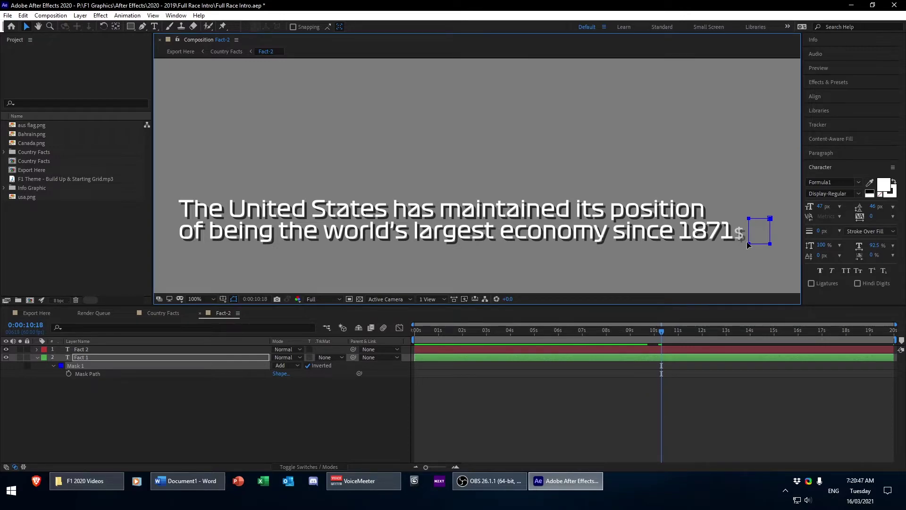
{"action": "key", "text": "Page_Up"}
{"action": "key", "text": "Page_Up"}
{"action": "key", "text": "Page_Up"}
{"action": "key", "text": "Page_Up"}
{"action": "key", "text": "Page_Up"}
{"action": "key", "text": "Page_Up"}
{"action": "key", "text": "Page_Up"}
{"action": "key", "text": "Page_Up"}
{"action": "key", "text": "Page_Up"}
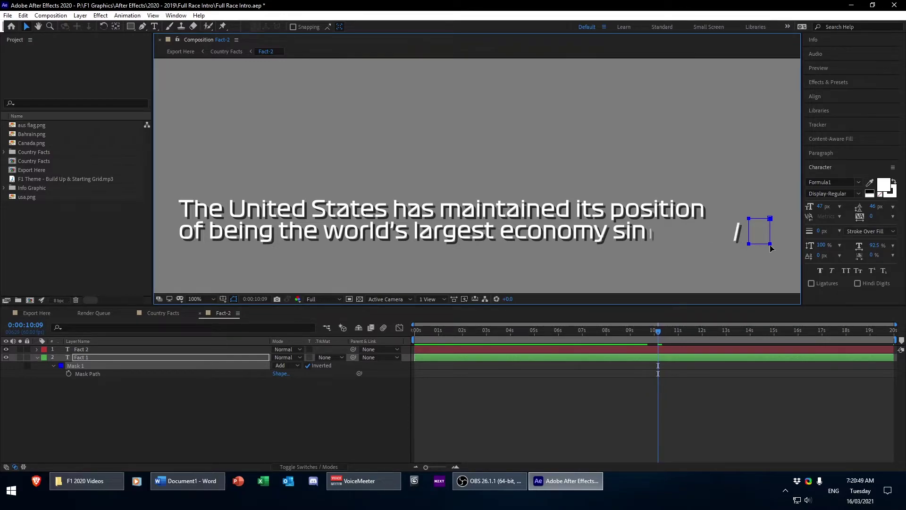
{"action": "left_click_drag", "start_coordinate": [771, 249], "coordinate": [752, 251]}
{"action": "key", "text": "Page_Down"}
{"action": "key", "text": "Page_Down"}
{"action": "key", "text": "Page_Down"}
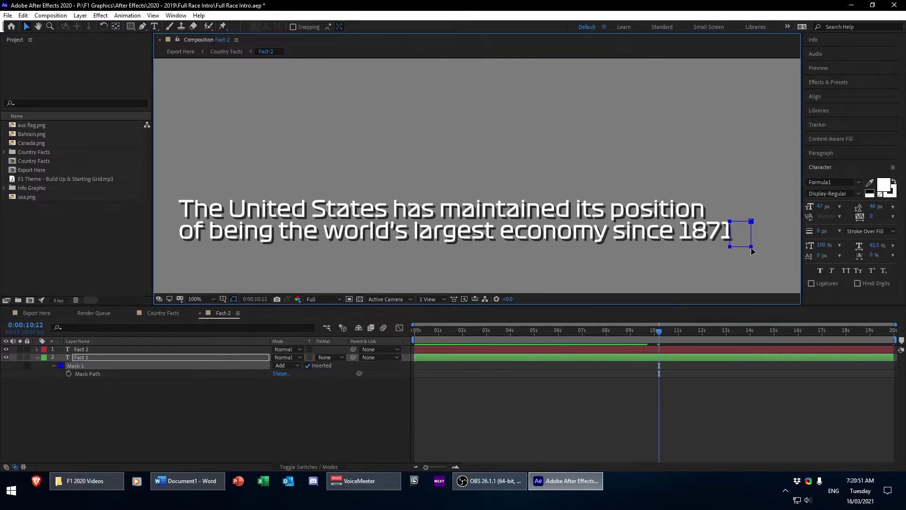
{"action": "key", "text": "Page_Up"}
Keyframe Fact 1's Mask Path at 0:00:10:11 and shift the mask slightly at 10:12 to uncover 1871
{"action": "left_click", "coordinate": [64, 376]}
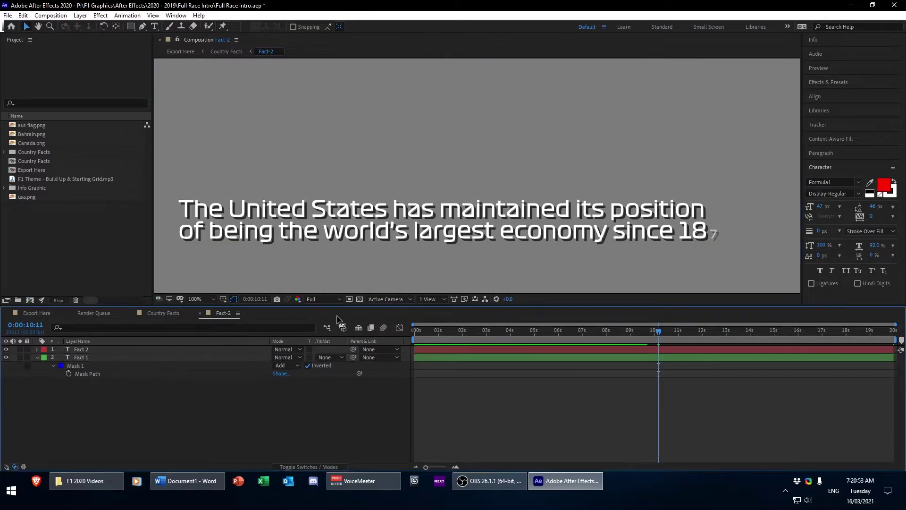
{"action": "left_click", "coordinate": [69, 374]}
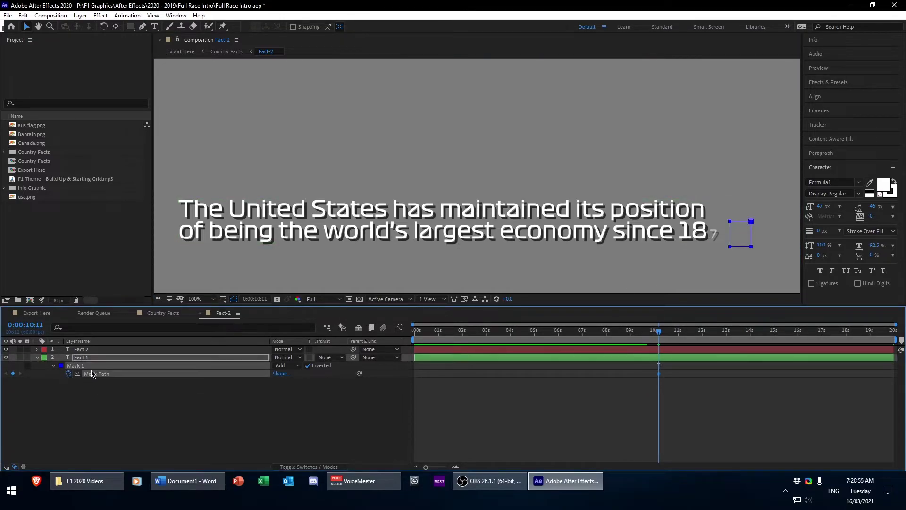
{"action": "key", "text": "Page_Down"}
{"action": "mouse_move", "coordinate": [752, 250]}
{"action": "left_mouse_down"}
{"action": "mouse_move", "coordinate": [772, 251]}
{"action": "mouse_move", "coordinate": [759, 253]}
{"action": "left_mouse_up"}
{"action": "key", "text": "Page_Down"}
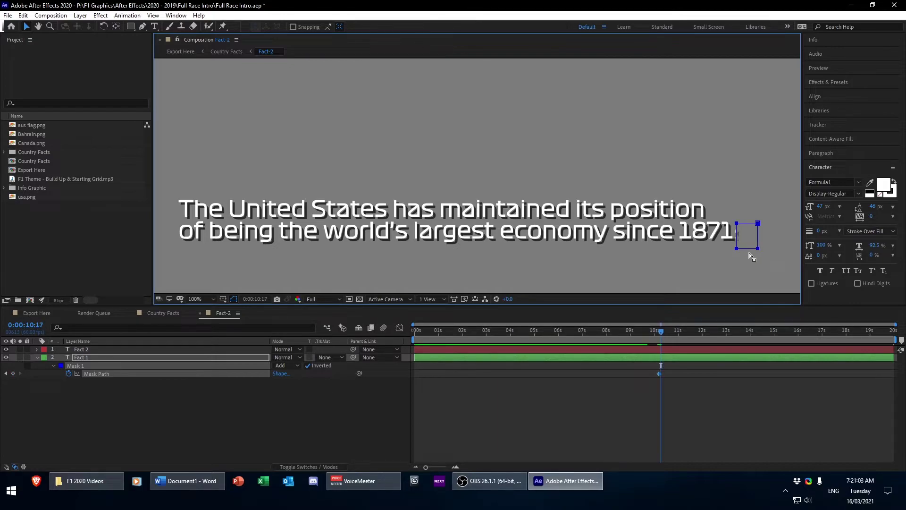
{"action": "key", "text": "Page_Up"}
{"action": "key", "text": "Page_Up"}
{"action": "left_click_drag", "start_coordinate": [757, 250], "coordinate": [756, 243]}
{"action": "key", "text": "Page_Down"}
{"action": "key", "text": "Page_Down"}
{"action": "key", "text": "Page_Down"}
{"action": "key", "text": "Page_Down"}
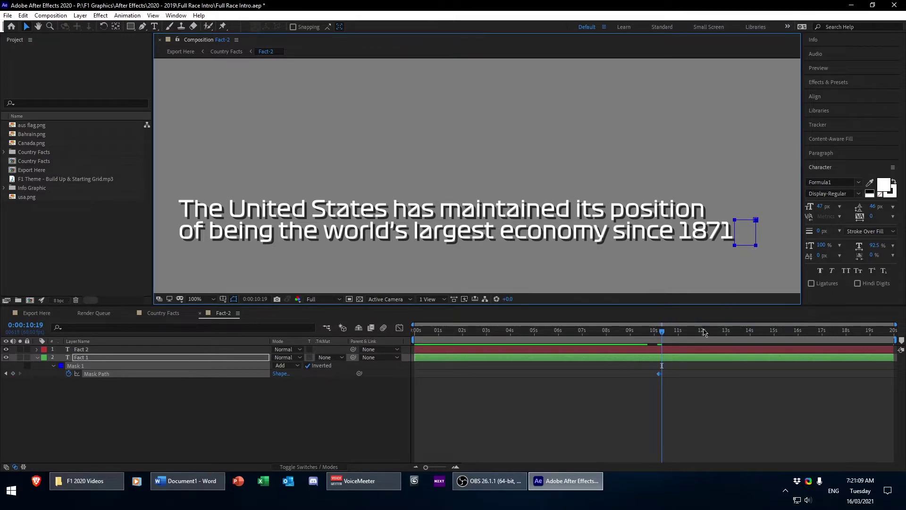
Key the mask moving right past the text's end, then step forward to check
{"action": "key", "text": "Page_Down"}
{"action": "key", "text": "Page_Down"}
{"action": "key", "text": "Page_Down"}
{"action": "left_click", "coordinate": [681, 375]}
{"action": "key", "text": "Page_Down"}
{"action": "key", "text": "Page_Down"}
{"action": "key", "text": "Page_Down"}
{"action": "key", "text": "Page_Down"}
{"action": "key", "text": "Page_Down"}
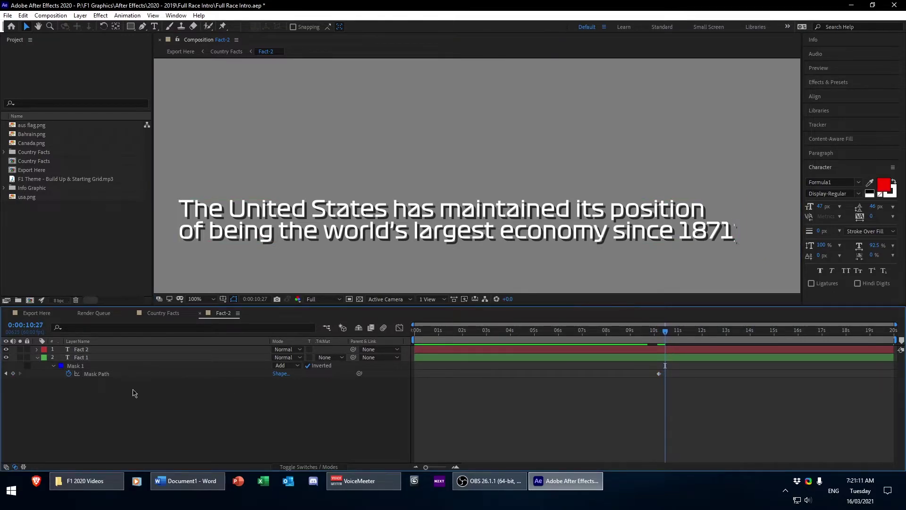
{"action": "left_click", "coordinate": [103, 374]}
{"action": "key", "text": "Page_Down"}
{"action": "key", "text": "Page_Down"}
{"action": "key", "text": "Page_Down"}
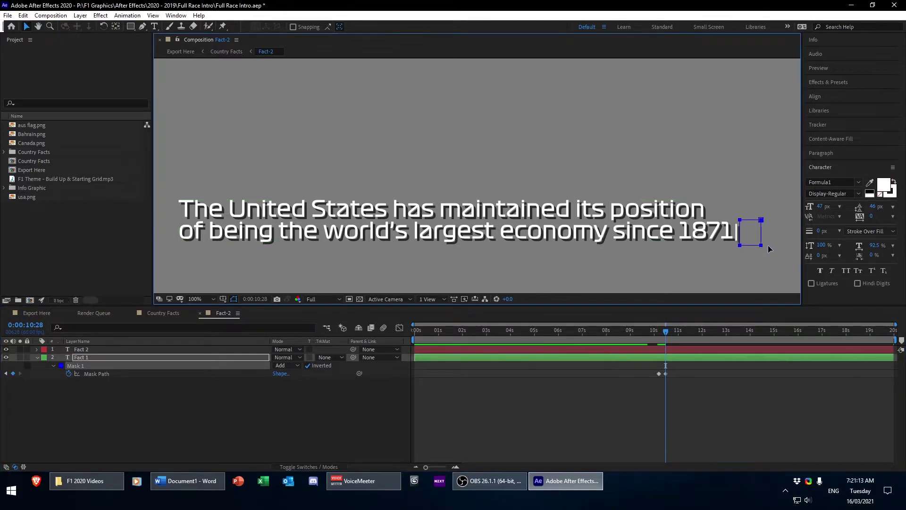
{"action": "left_click_drag", "start_coordinate": [756, 242], "coordinate": [770, 242]}
{"action": "key", "text": "Page_Down"}
{"action": "key", "text": "Page_Down"}
{"action": "key", "text": "Page_Down"}
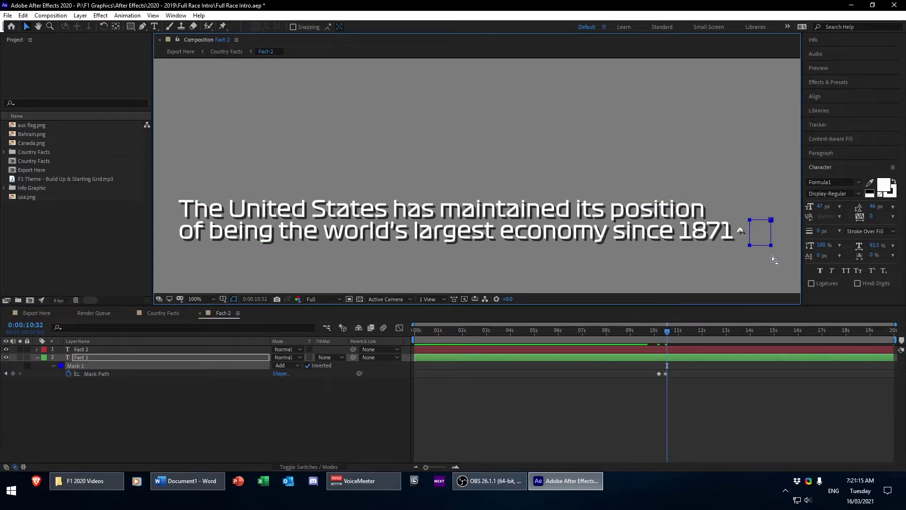
{"action": "key", "text": "Page_Down"}
{"action": "key", "text": "Page_Down"}
{"action": "key", "text": "Page_Down"}
{"action": "key", "text": "Page_Down"}
{"action": "key", "text": "Page_Down"}
{"action": "key", "text": "Page_Down"}
{"action": "key", "text": "Page_Down"}
{"action": "key", "text": "Page_Down"}
{"action": "key", "text": "Page_Down"}
{"action": "key", "text": "Page_Down"}
{"action": "key", "text": "Page_Down"}
{"action": "key", "text": "Page_Down"}
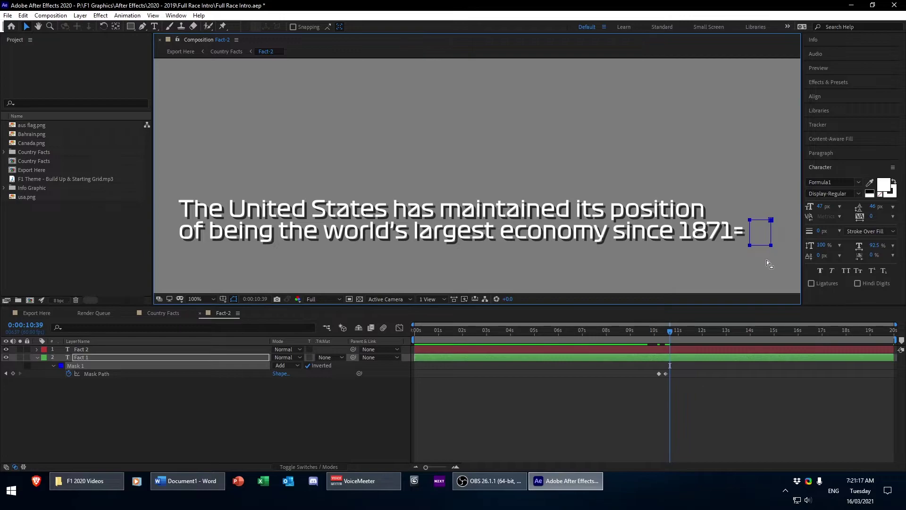
{"action": "key", "text": "Page_Down"}
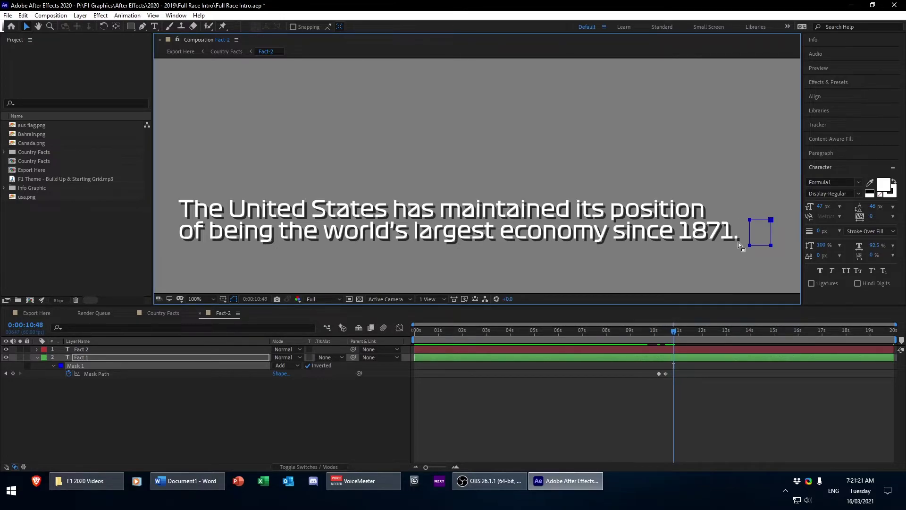
Zoom the timeline in and move the Mask Path keyframe to 48f
{"action": "left_click_drag", "start_coordinate": [425, 468], "coordinate": [456, 468]}
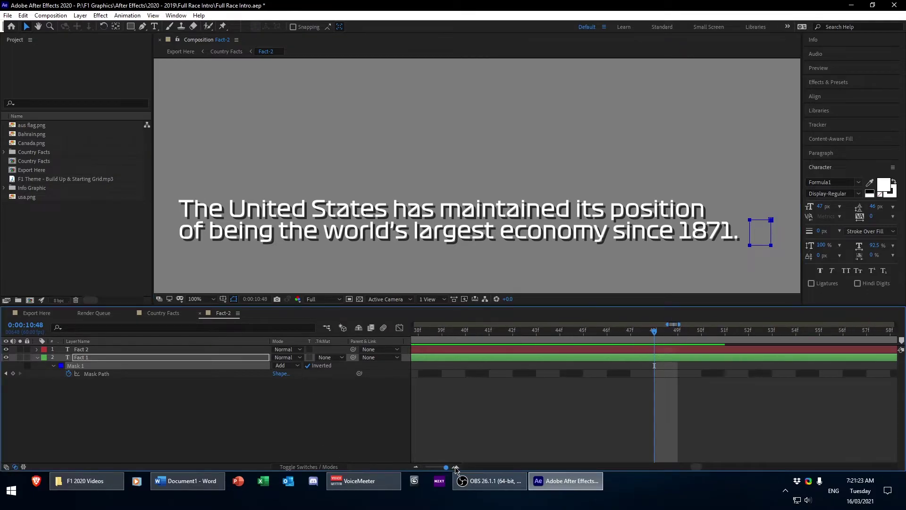
{"action": "left_click_drag", "start_coordinate": [695, 470], "coordinate": [692, 470]}
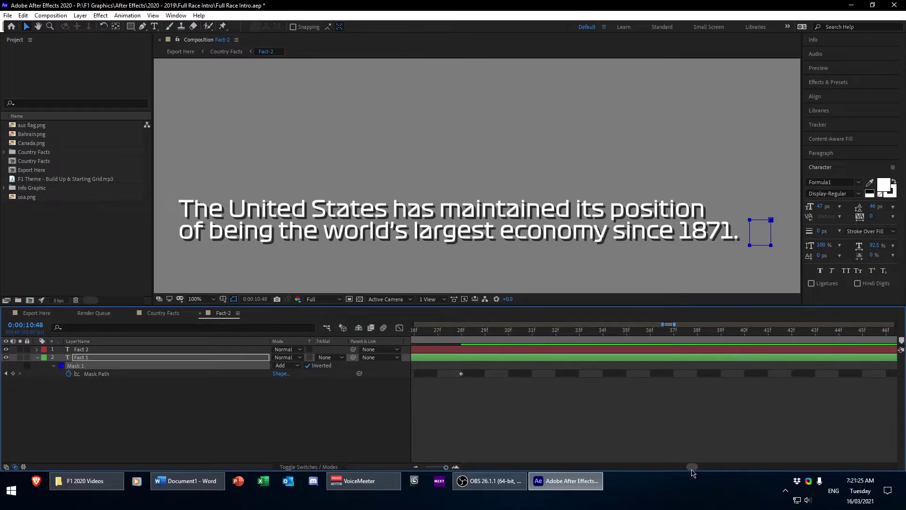
{"action": "left_click_drag", "start_coordinate": [460, 373], "coordinate": [815, 375]}
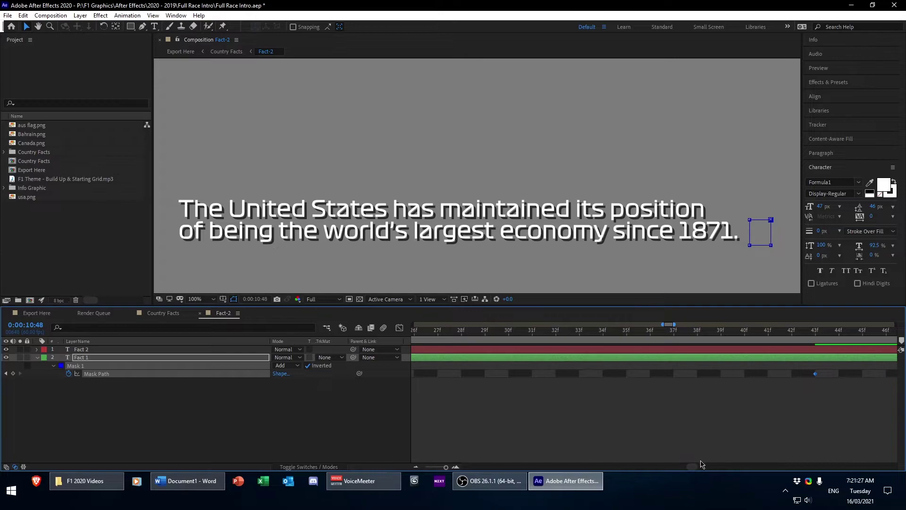
{"action": "left_click_drag", "start_coordinate": [695, 467], "coordinate": [701, 468]}
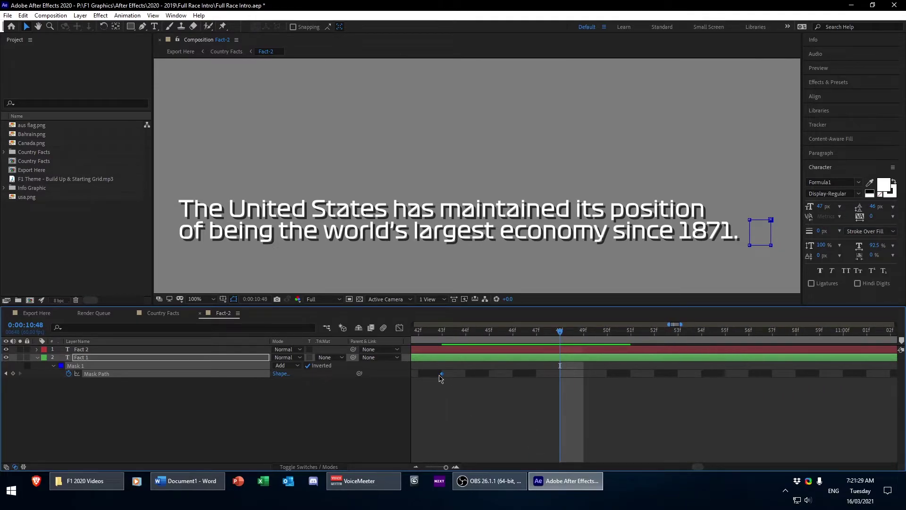
{"action": "left_click_drag", "start_coordinate": [440, 376], "coordinate": [560, 373]}
{"action": "left_click_drag", "start_coordinate": [700, 464], "coordinate": [685, 455]}
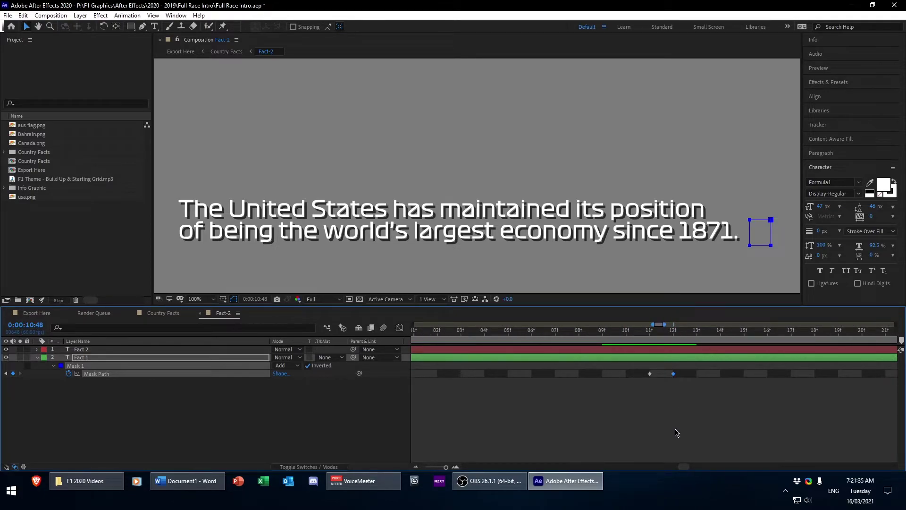
{"action": "left_click", "coordinate": [676, 434]}
{"action": "left_click_drag", "start_coordinate": [681, 461], "coordinate": [697, 469]}
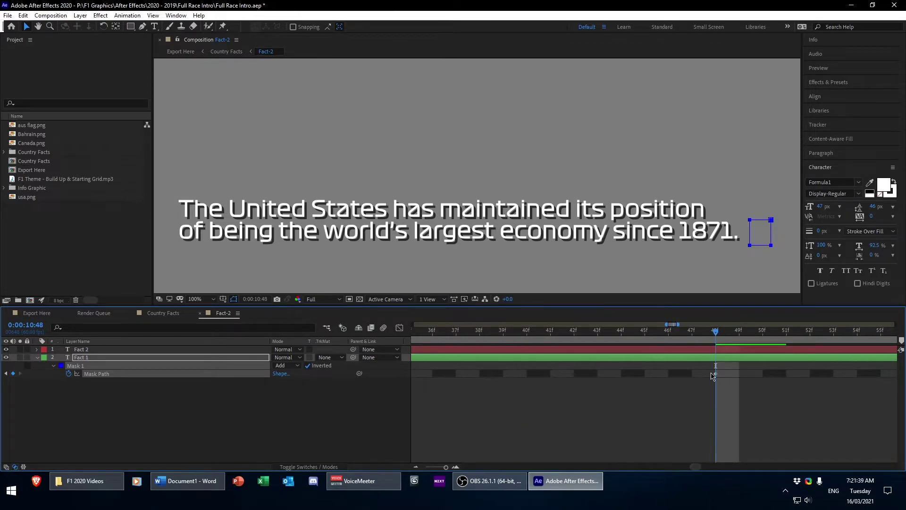
At 10:47, nudge the mask left to hide the slash after 1871
{"action": "key", "text": "Page_Up"}
{"action": "key", "text": "shift+Left"}
{"action": "key", "text": "shift+Left"}
{"action": "key", "text": "shift+Left"}
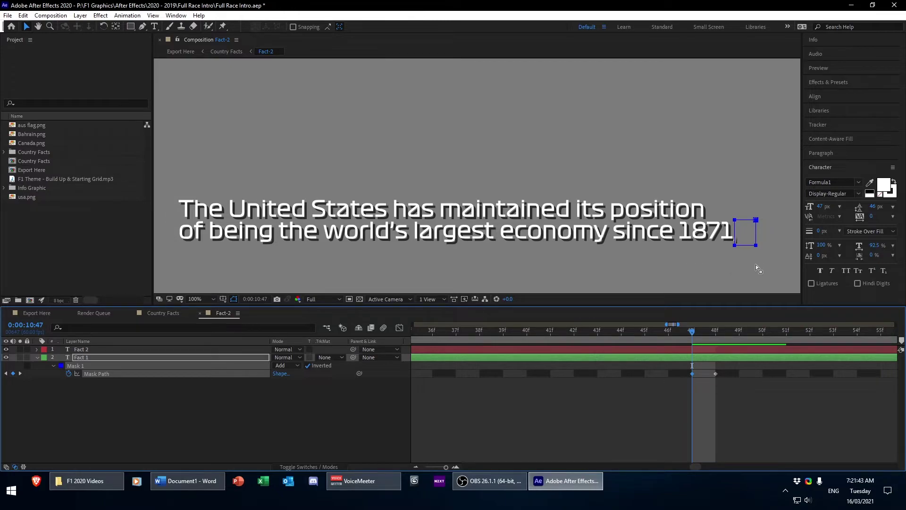
{"action": "key", "text": "Left"}
{"action": "left_click", "coordinate": [99, 383]}
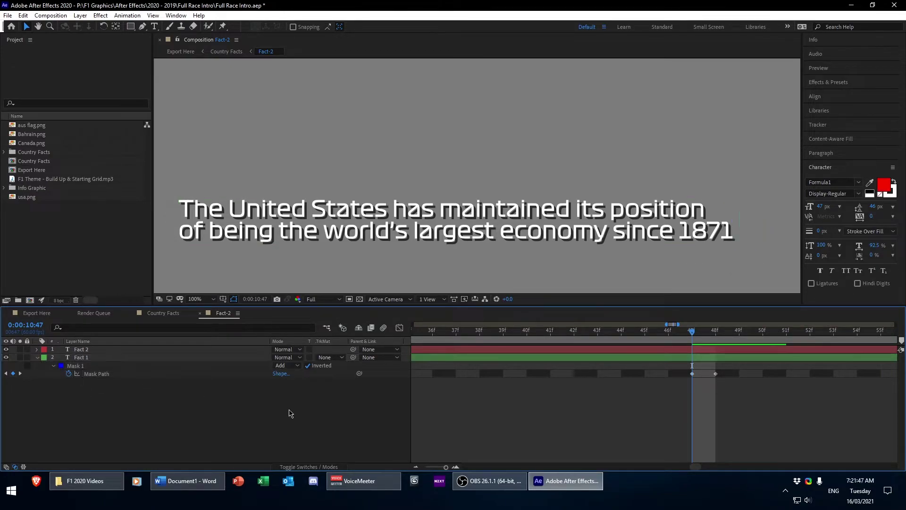
Preview the text animation from about 9:20, then reselect the Mask Path to show its outline
{"action": "left_click_drag", "start_coordinate": [446, 466], "coordinate": [420, 470]}
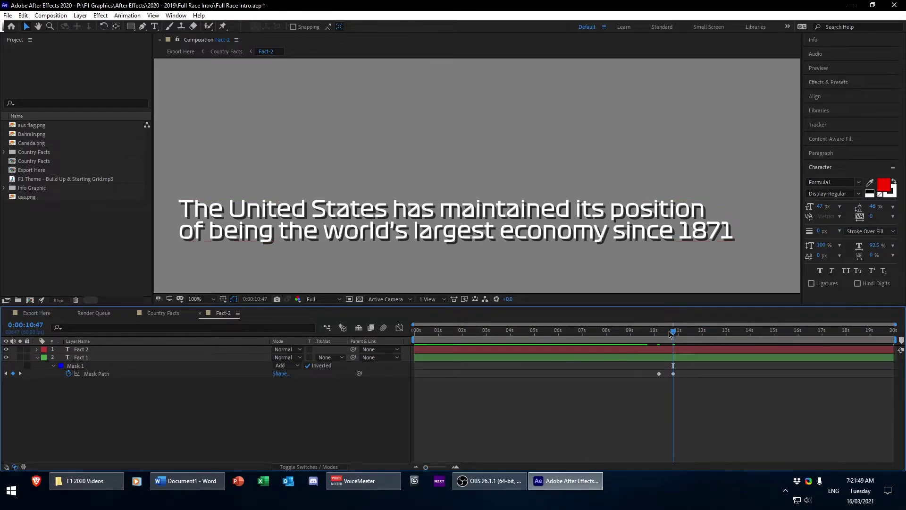
{"action": "left_click", "coordinate": [645, 332]}
{"action": "key", "text": "space"}
{"action": "key", "text": "space"}
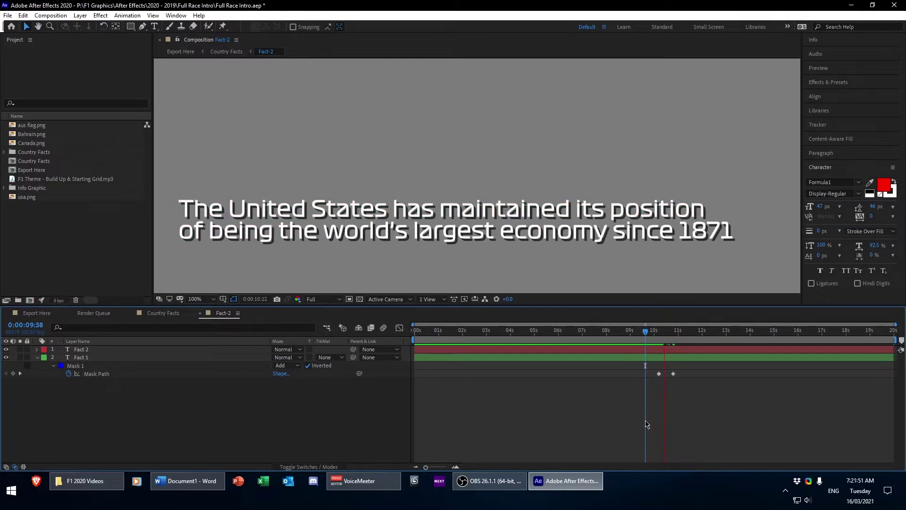
{"action": "key", "text": "space"}
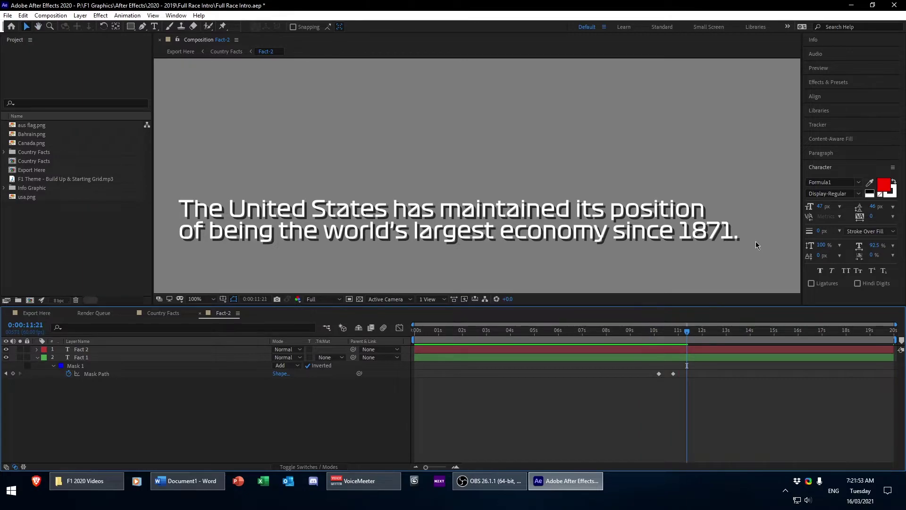
{"action": "left_click", "coordinate": [144, 374]}
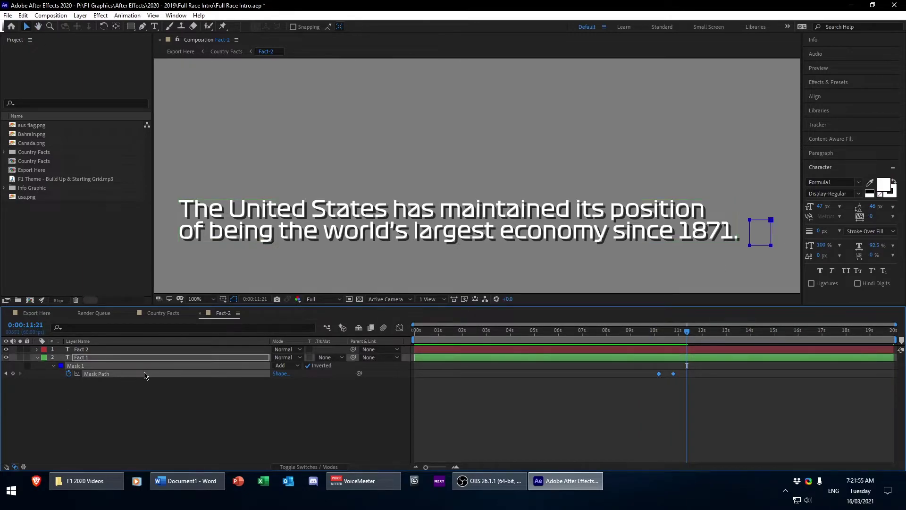
{"action": "left_click", "coordinate": [682, 380]}
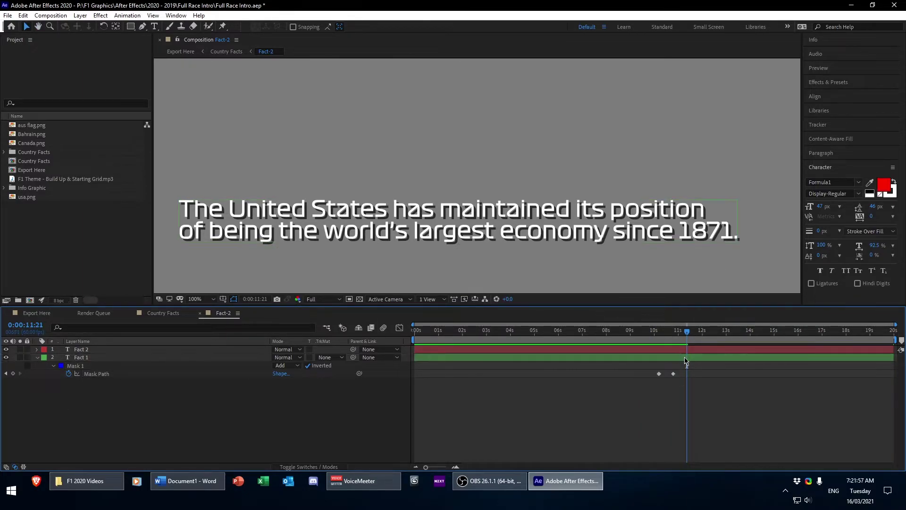
{"action": "left_click", "coordinate": [638, 330]}
{"action": "key", "text": "space"}
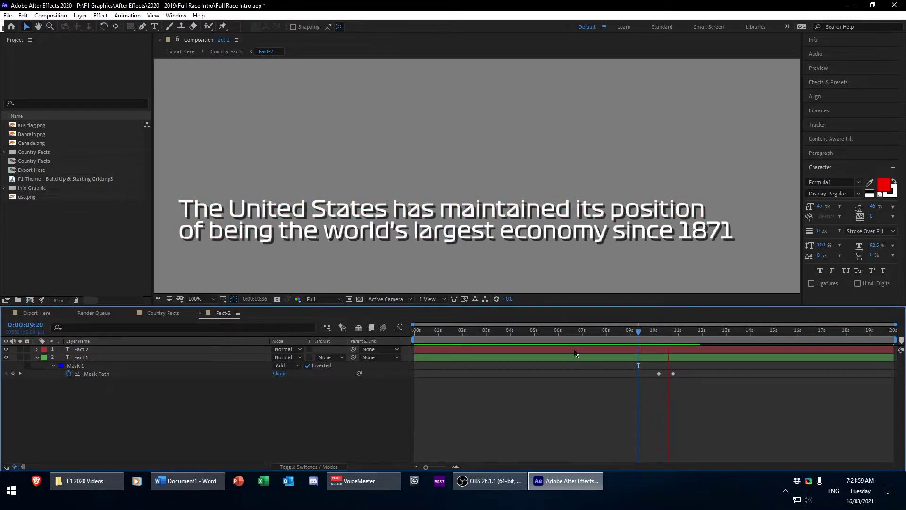
{"action": "key", "text": "space"}
{"action": "mouse_move", "coordinate": [651, 332]}
{"action": "left_mouse_down"}
{"action": "mouse_move", "coordinate": [670, 348]}
{"action": "mouse_move", "coordinate": [652, 349]}
{"action": "left_mouse_up"}
{"action": "key", "text": "space"}
{"action": "key", "text": "space"}
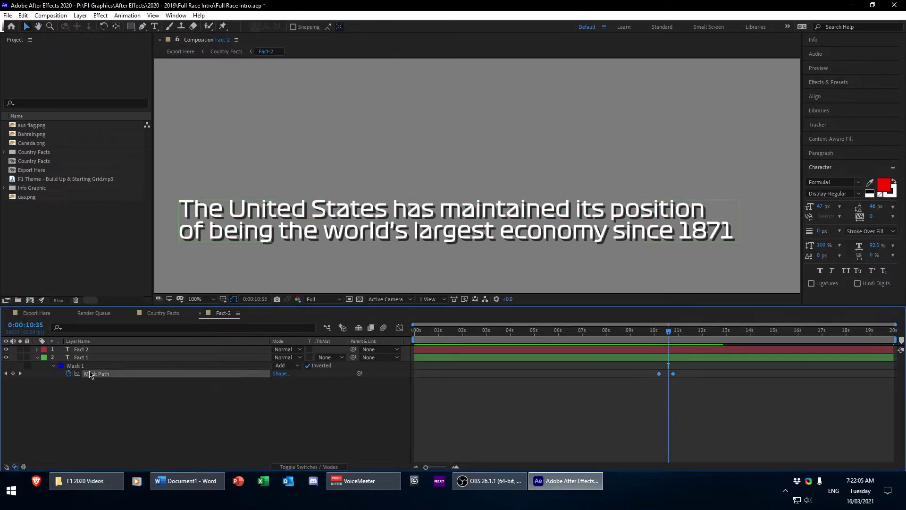
{"action": "left_click", "coordinate": [97, 373]}
Zoom the viewer to 400% on the mask and step from 9:59 to 10:30 to inspect it
{"action": "scroll", "coordinate": [684, 257], "scroll_direction": "up", "scroll_amount": 1}
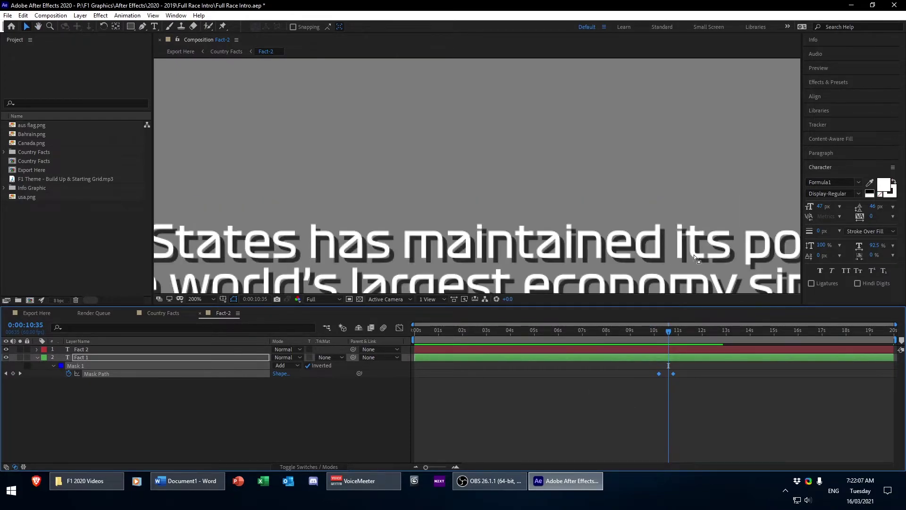
{"action": "key", "text": "space"}
{"action": "left_click_drag", "start_coordinate": [694, 253], "coordinate": [448, 85]}
{"action": "left_click_drag", "start_coordinate": [684, 185], "coordinate": [467, 245]}
{"action": "key", "text": "v"}
{"action": "key", "text": "period"}
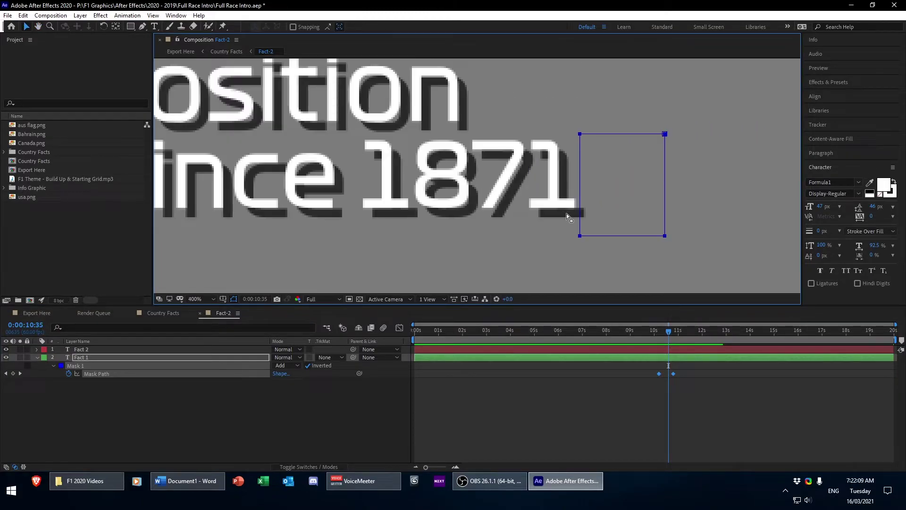
{"action": "mouse_move", "coordinate": [665, 340]}
{"action": "left_mouse_down"}
{"action": "mouse_move", "coordinate": [673, 340]}
{"action": "mouse_move", "coordinate": [661, 339]}
{"action": "left_mouse_up"}
{"action": "key", "text": "Page_Down"}
{"action": "key", "text": "Page_Down"}
{"action": "key", "text": "Page_Down"}
{"action": "key", "text": "Page_Down"}
{"action": "key", "text": "Page_Down"}
{"action": "key", "text": "Page_Down"}
{"action": "key", "text": "Page_Down"}
{"action": "key", "text": "Page_Down"}
{"action": "key", "text": "Page_Down"}
{"action": "key", "text": "Page_Down"}
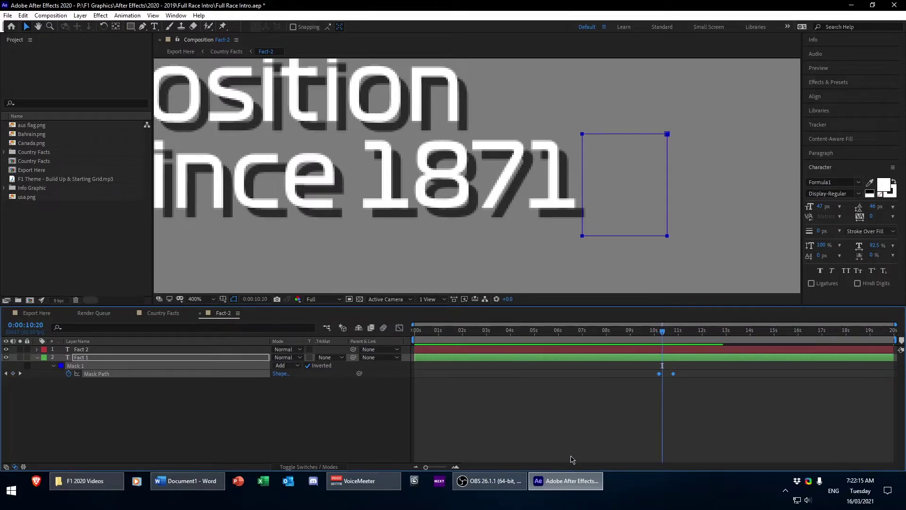
{"action": "key", "text": "Page_Down"}
{"action": "key", "text": "Page_Down"}
{"action": "key", "text": "Page_Down"}
{"action": "key", "text": "Page_Down"}
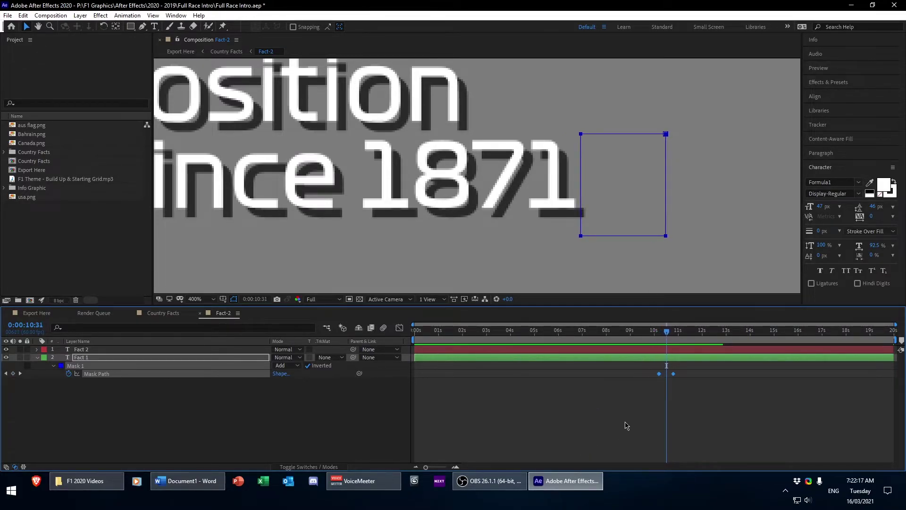
Add a Mask Path keyframe at 10:22 and check the mask through to 10:48
{"action": "left_click", "coordinate": [204, 420]}
{"action": "key", "text": "Page_Up"}
{"action": "key", "text": "Page_Up"}
{"action": "key", "text": "Page_Up"}
{"action": "key", "text": "Page_Up"}
{"action": "key", "text": "Page_Up"}
{"action": "key", "text": "Page_Up"}
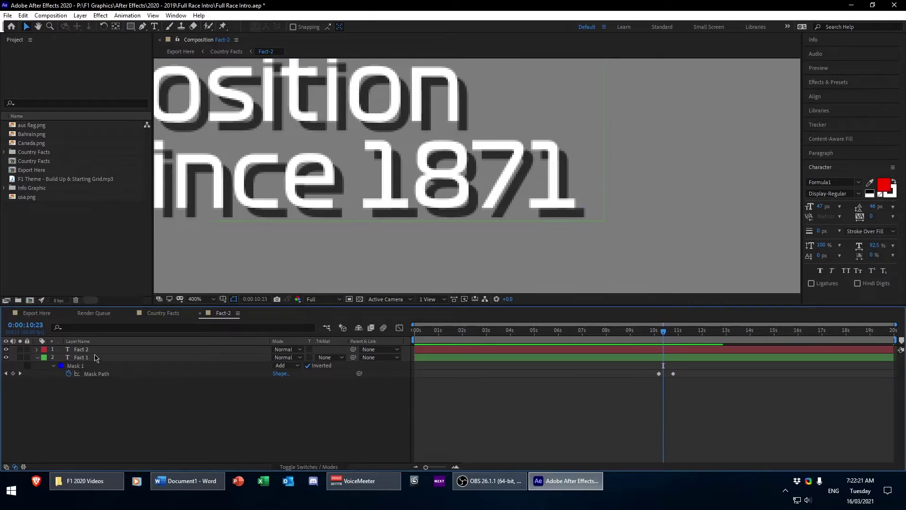
{"action": "left_click", "coordinate": [13, 374]}
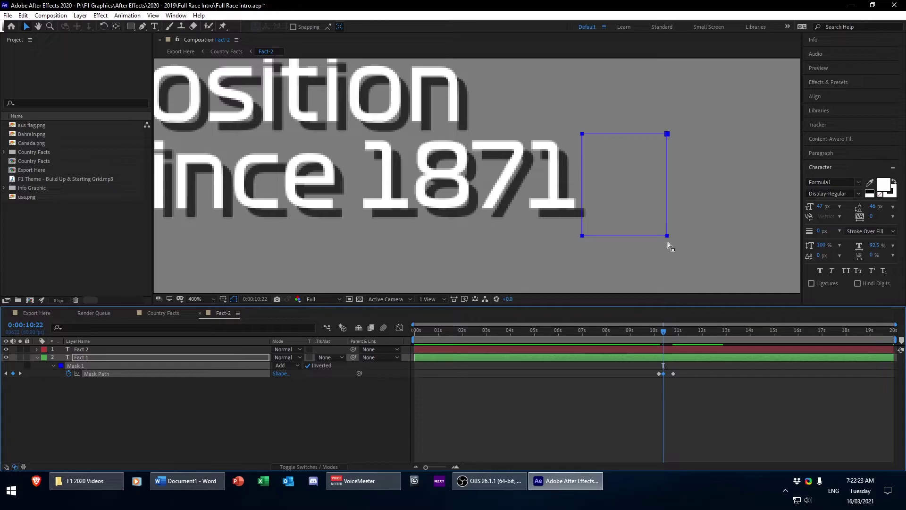
{"action": "key", "text": "Page_Down"}
{"action": "key", "text": "Page_Down"}
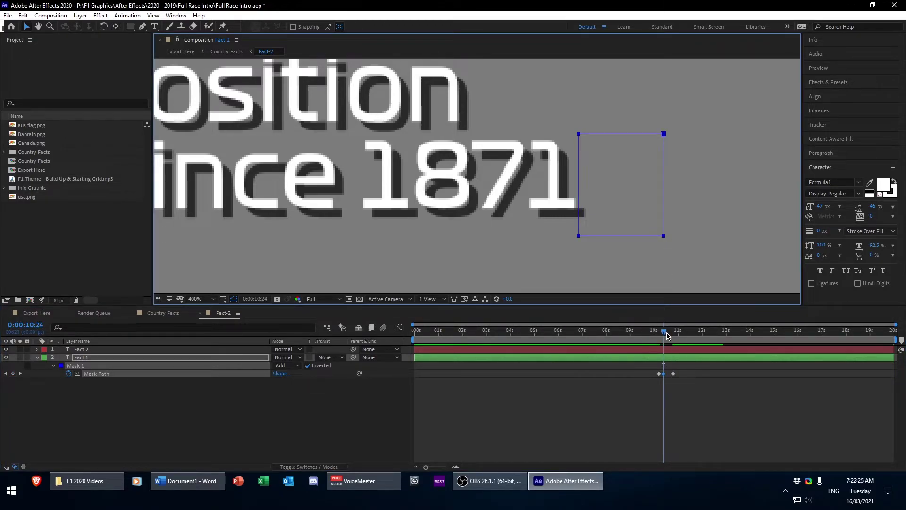
{"action": "left_click_drag", "start_coordinate": [666, 335], "coordinate": [670, 349]}
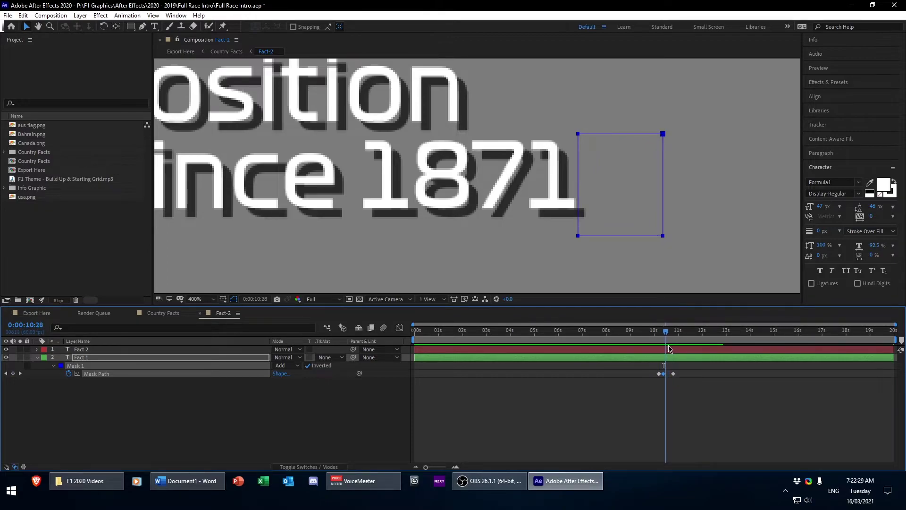
{"action": "left_click", "coordinate": [6, 374]}
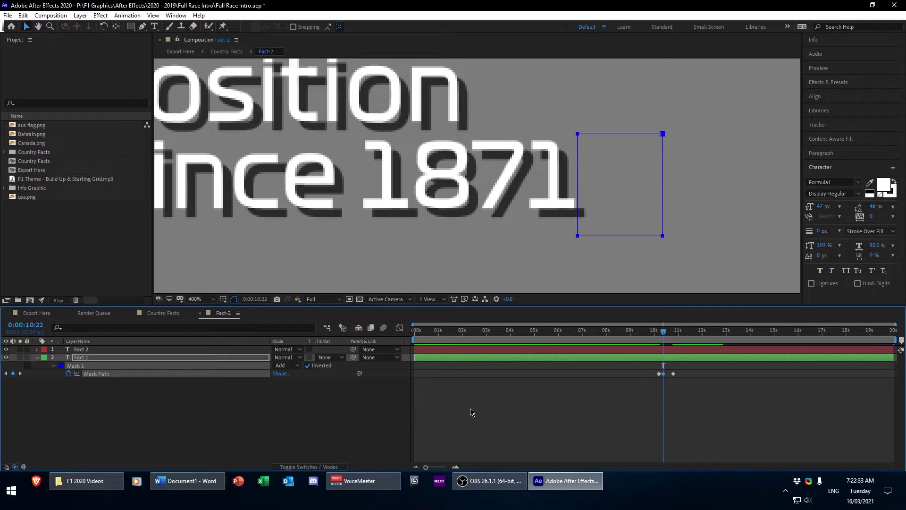
{"action": "left_click_drag", "start_coordinate": [664, 343], "coordinate": [671, 346]}
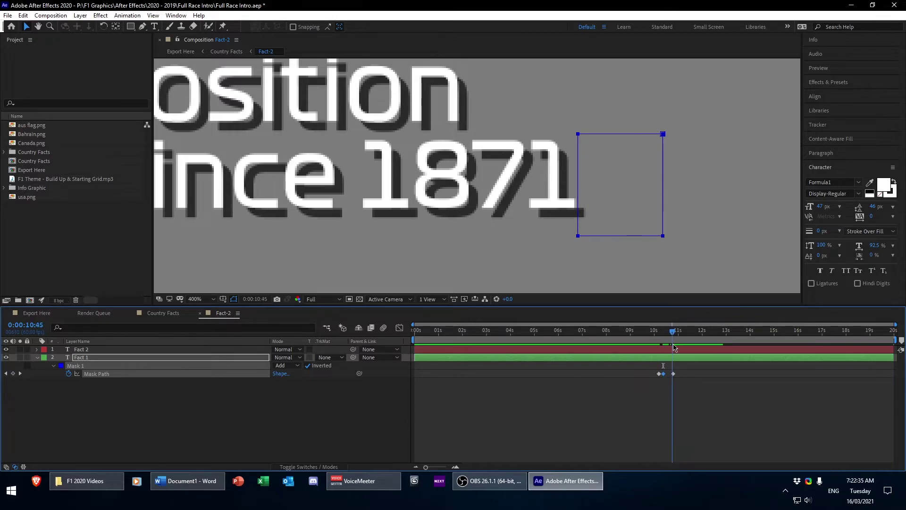
Collapse Fact 1, re-frame the fact text, preview from about 8:53, and save the project
{"action": "left_click", "coordinate": [37, 357]}
{"action": "left_click", "coordinate": [109, 399]}
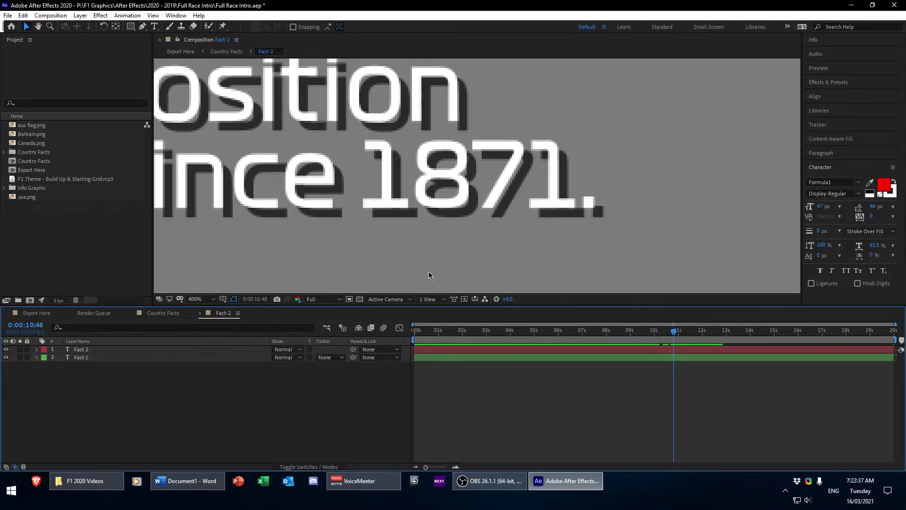
{"action": "scroll", "coordinate": [528, 204], "scroll_direction": "down", "scroll_amount": 2}
{"action": "key", "text": "h"}
{"action": "left_click_drag", "start_coordinate": [403, 208], "coordinate": [649, 238]}
{"action": "key", "text": "v"}
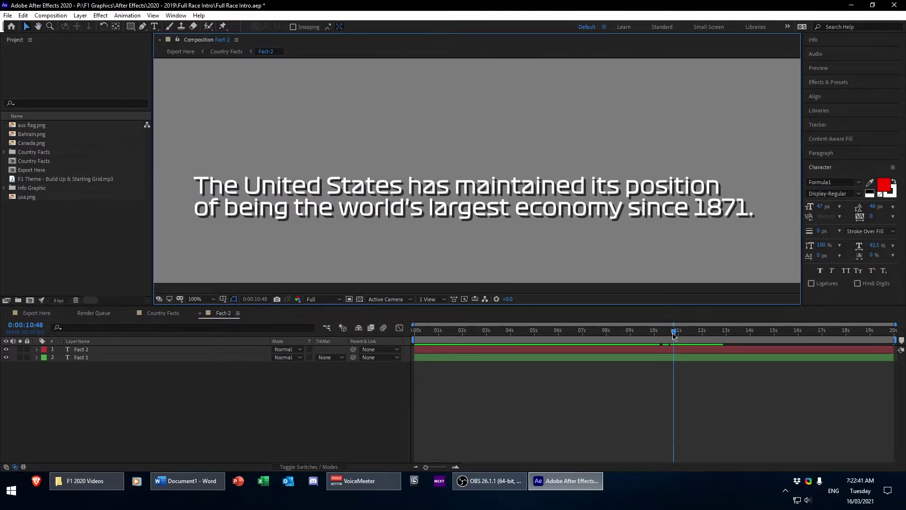
{"action": "left_click_drag", "start_coordinate": [673, 330], "coordinate": [624, 350]}
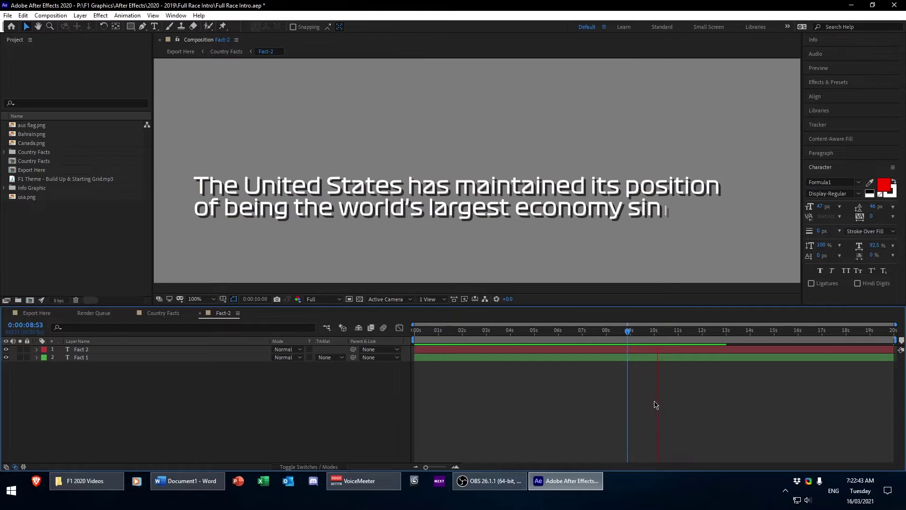
{"action": "key", "text": "space"}
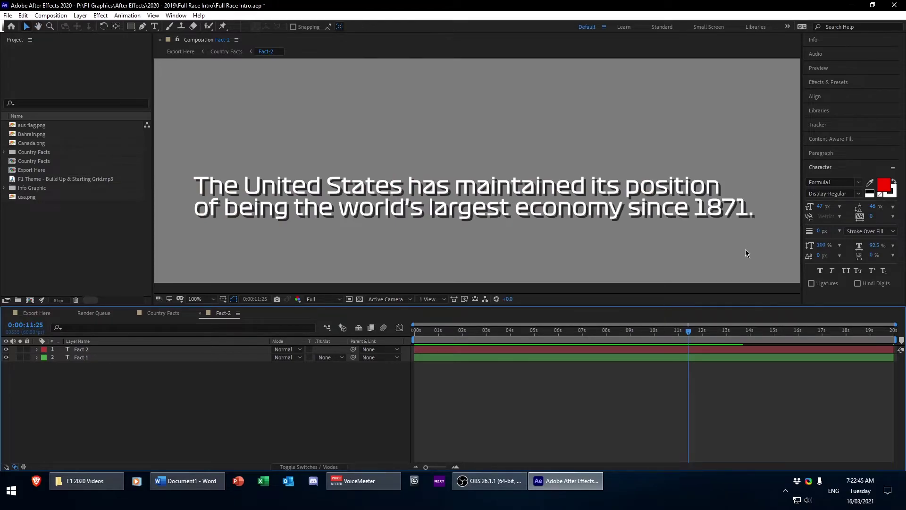
{"action": "key", "text": "ctrl+s"}
Return to the Country Facts composition and preview the USA fact from the start
{"action": "left_click", "coordinate": [198, 314]}
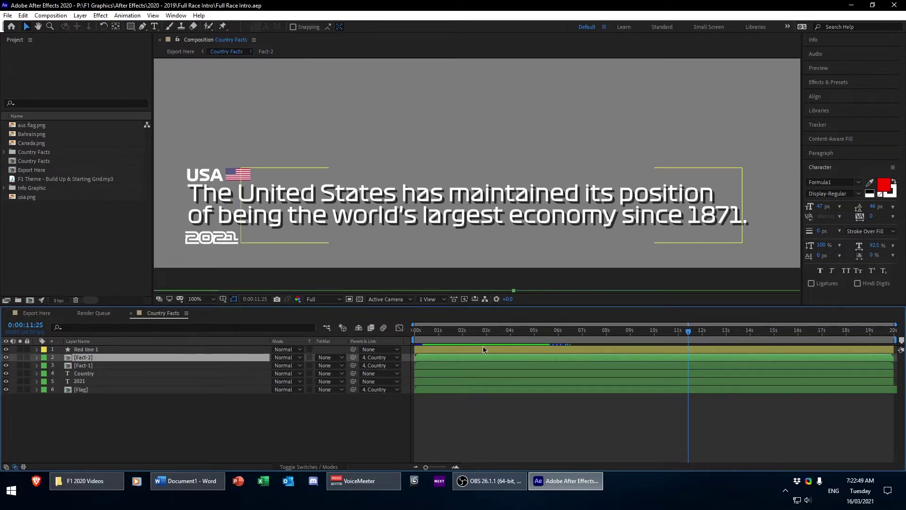
{"action": "key", "text": "Home"}
{"action": "key", "text": "space"}
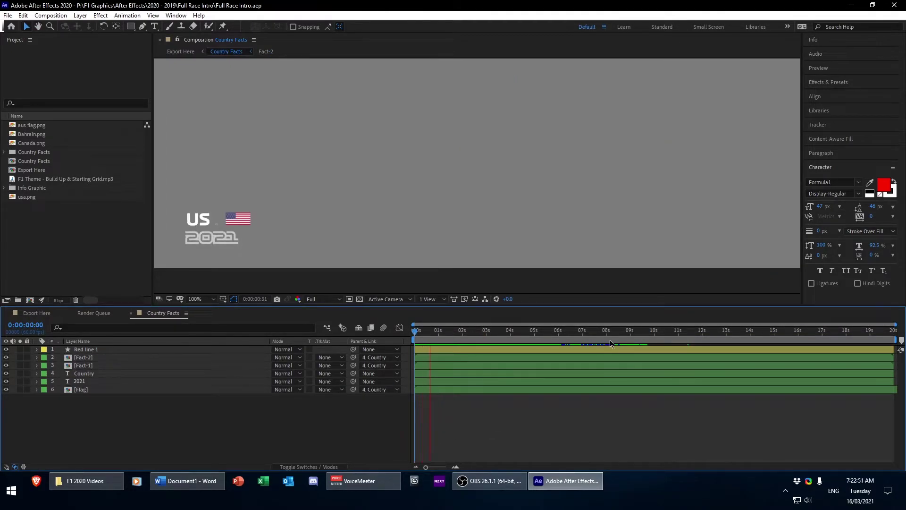
{"action": "left_click", "coordinate": [610, 343]}
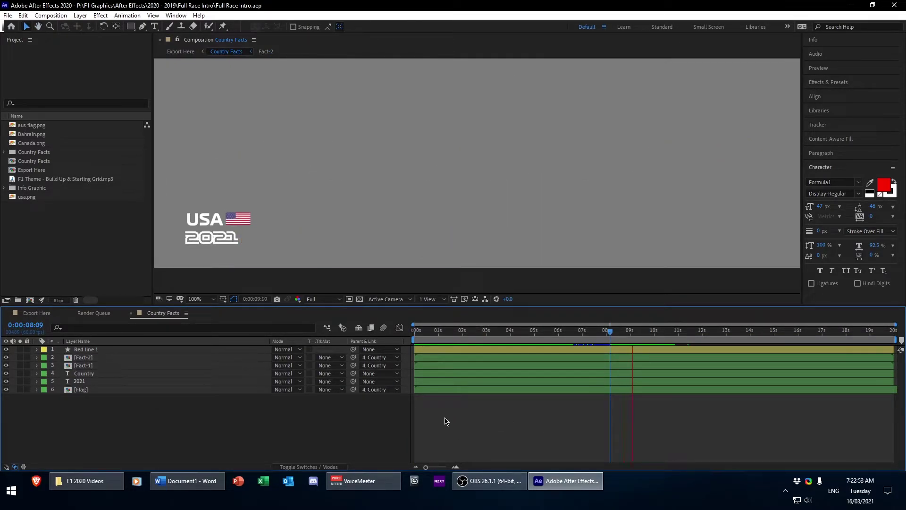
{"action": "key", "text": "space"}
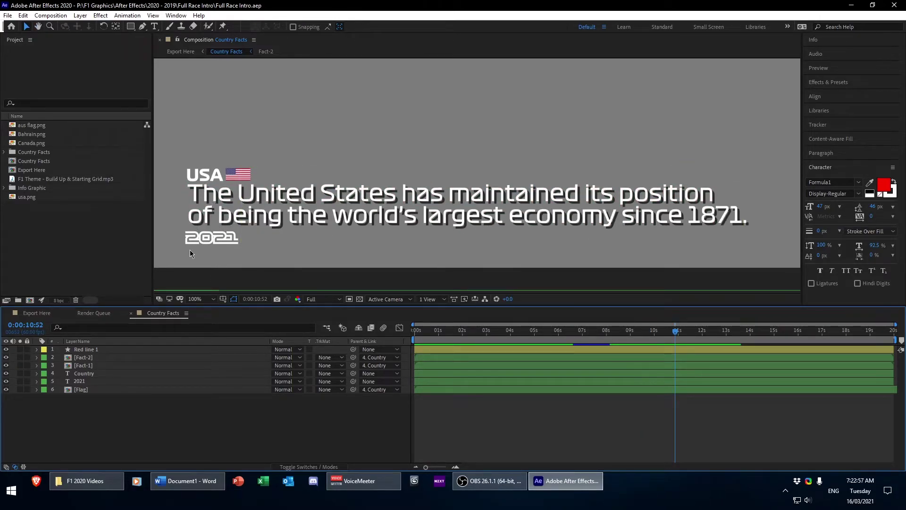
At 11:03, select Red line 1 and expand its Contents group
{"action": "left_click", "coordinate": [95, 350]}
{"action": "left_click", "coordinate": [165, 428]}
{"action": "mouse_move", "coordinate": [675, 341]}
{"action": "left_mouse_down"}
{"action": "mouse_move", "coordinate": [605, 341]}
{"action": "mouse_move", "coordinate": [680, 344]}
{"action": "left_mouse_up"}
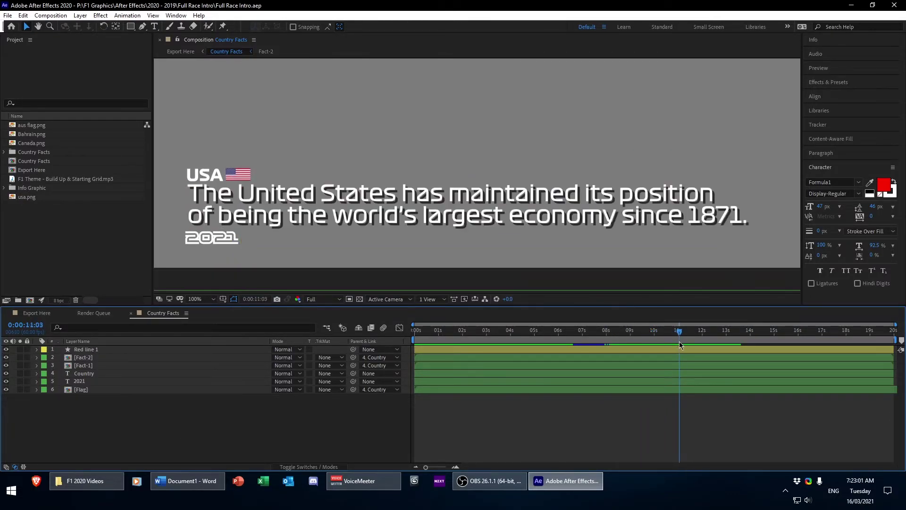
{"action": "left_click", "coordinate": [61, 350]}
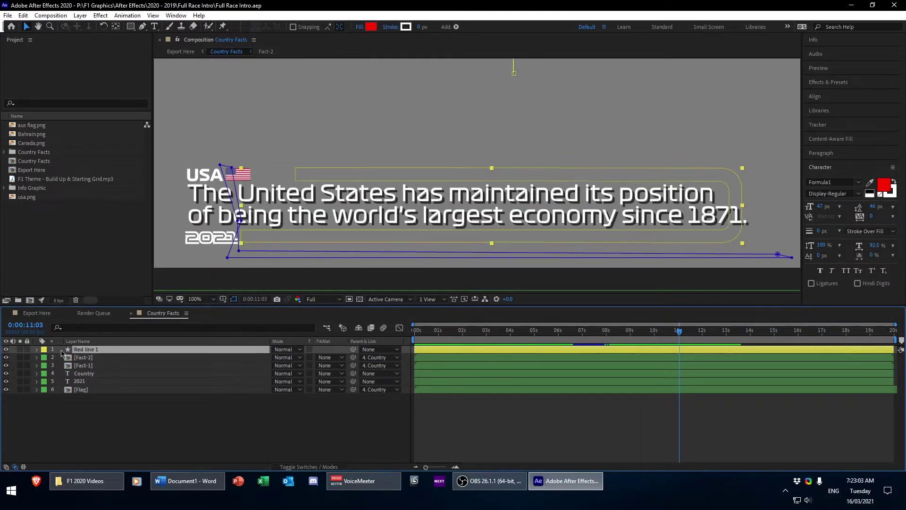
{"action": "left_click", "coordinate": [36, 350]}
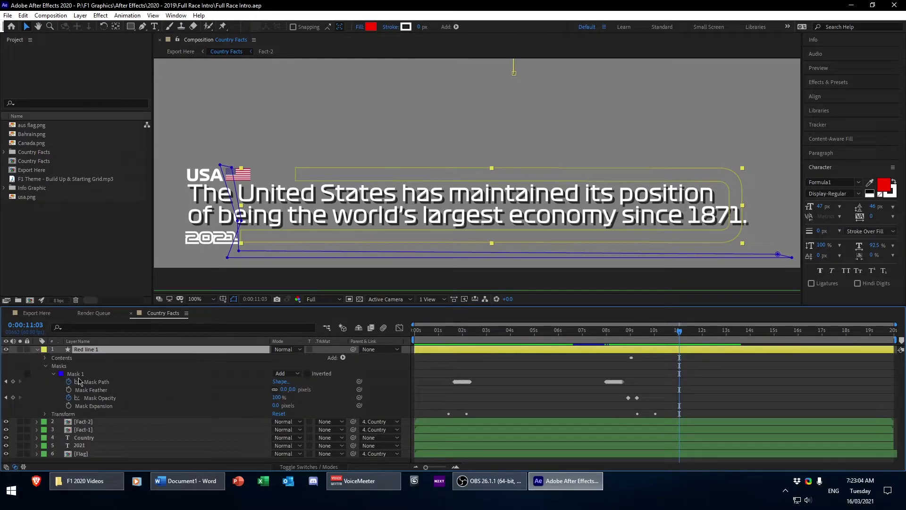
{"action": "left_click", "coordinate": [46, 366]}
{"action": "left_click", "coordinate": [46, 357]}
Reveal Shape 1's Path 1 and move its Path keyframe to 11:03
{"action": "left_click", "coordinate": [53, 366]}
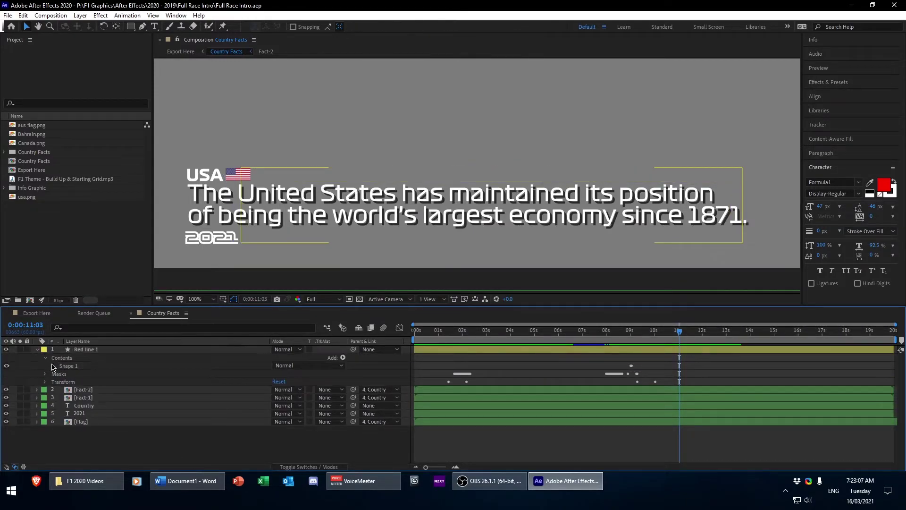
{"action": "left_click", "coordinate": [53, 366]}
{"action": "left_click", "coordinate": [74, 373]}
{"action": "left_click", "coordinate": [62, 373]}
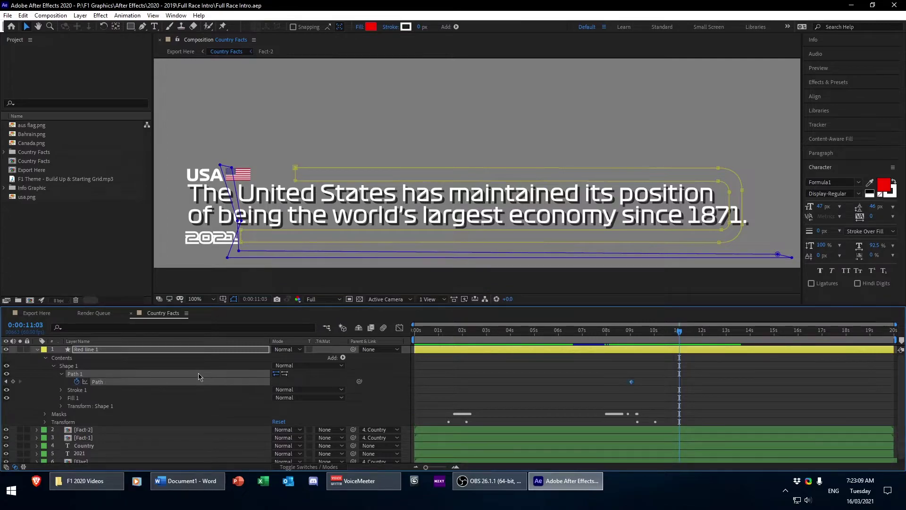
{"action": "left_click", "coordinate": [614, 373]}
{"action": "left_click_drag", "start_coordinate": [427, 467], "coordinate": [446, 467]}
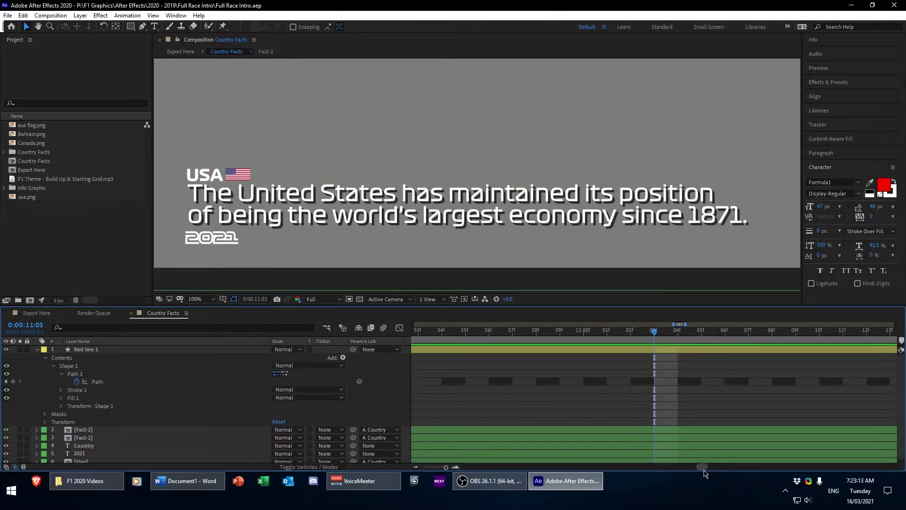
{"action": "left_click_drag", "start_coordinate": [703, 468], "coordinate": [662, 471]}
{"action": "left_click_drag", "start_coordinate": [558, 382], "coordinate": [891, 387]}
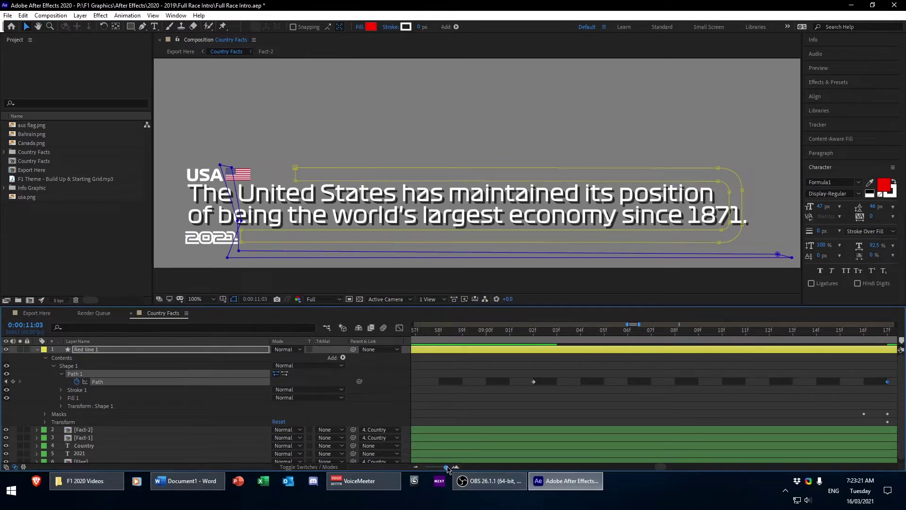
{"action": "left_click_drag", "start_coordinate": [446, 467], "coordinate": [439, 467]}
{"action": "left_click_drag", "start_coordinate": [519, 382], "coordinate": [654, 391]}
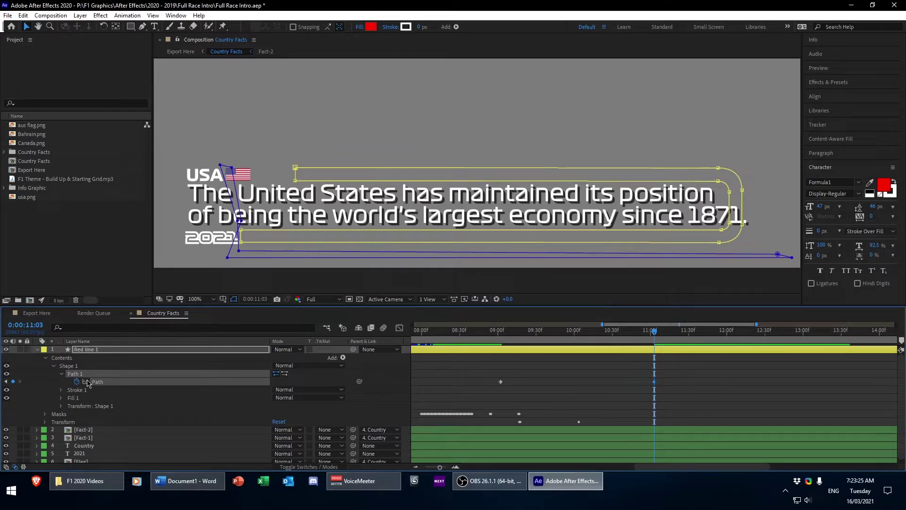
Nudge the path's left point left and its right-end points right to enclose the USA fact
{"action": "left_click", "coordinate": [296, 167]}
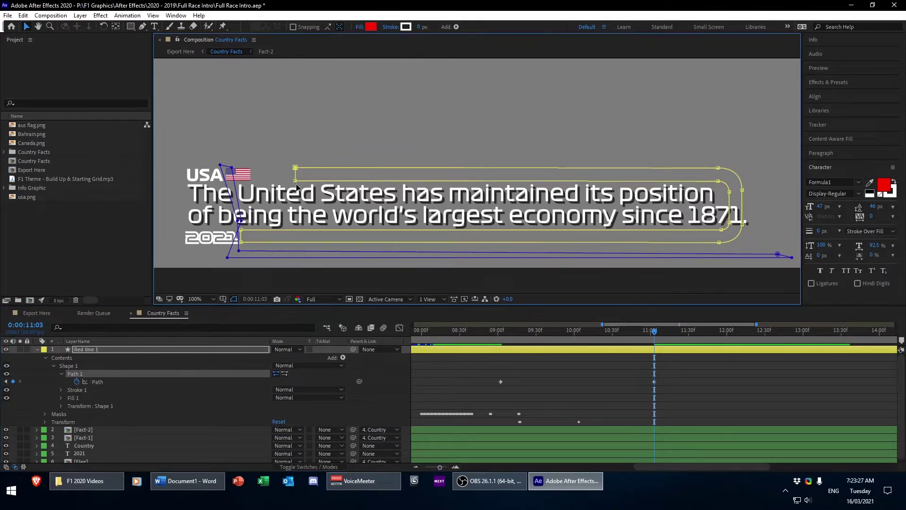
{"action": "key", "text": "Left"}
{"action": "key", "text": "Left"}
{"action": "key", "text": "Left"}
{"action": "key", "text": "Left"}
{"action": "key", "text": "Left"}
{"action": "key", "text": "Left"}
{"action": "key", "text": "Left"}
{"action": "key", "text": "Left"}
{"action": "key", "text": "Left"}
{"action": "key", "text": "Left"}
{"action": "key", "text": "Left"}
{"action": "key", "text": "Left"}
{"action": "key", "text": "Left"}
{"action": "key", "text": "Left"}
{"action": "key", "text": "Left"}
{"action": "key", "text": "Left"}
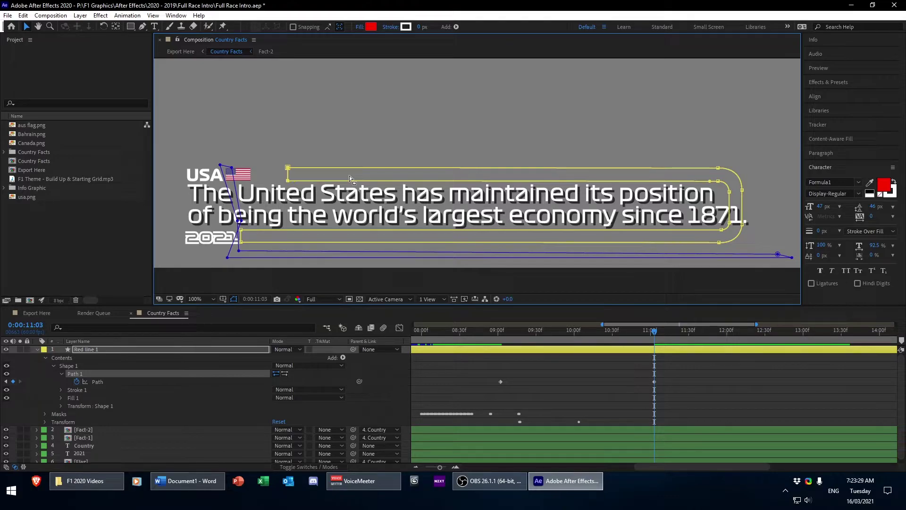
{"action": "key", "text": "Left"}
{"action": "key", "text": "Left"}
{"action": "key", "text": "Left"}
{"action": "key", "text": "Left"}
{"action": "key", "text": "Left"}
{"action": "key", "text": "Left"}
{"action": "key", "text": "Left"}
{"action": "key", "text": "Left"}
{"action": "key", "text": "Left"}
{"action": "key", "text": "Left"}
{"action": "key", "text": "Left"}
{"action": "key", "text": "Left"}
{"action": "key", "text": "Left"}
{"action": "key", "text": "Left"}
{"action": "key", "text": "Left"}
{"action": "key", "text": "Left"}
{"action": "key", "text": "Left"}
{"action": "key", "text": "Left"}
{"action": "key", "text": "Left"}
{"action": "key", "text": "Left"}
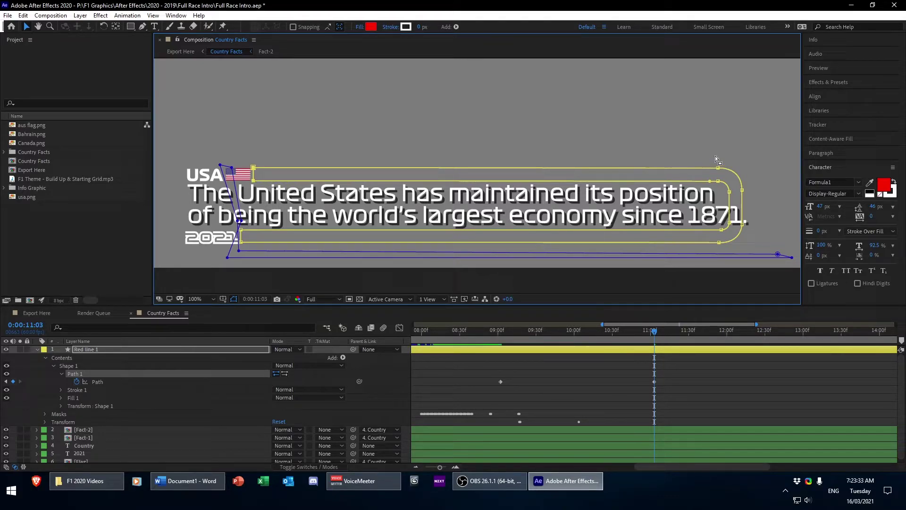
{"action": "left_click_drag", "start_coordinate": [714, 160], "coordinate": [746, 247]}
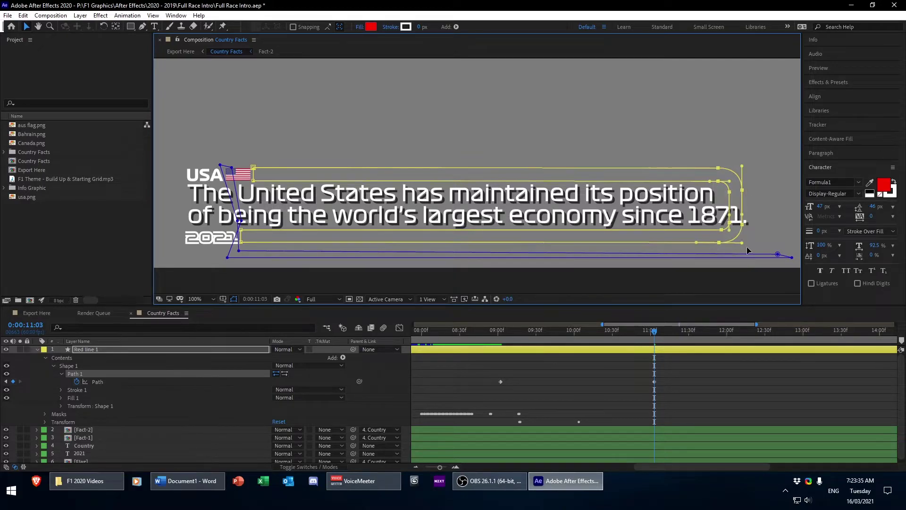
{"action": "key", "text": "Right"}
{"action": "key", "text": "Right"}
{"action": "key", "text": "Right"}
{"action": "key", "text": "Right"}
{"action": "key", "text": "Right"}
{"action": "key", "text": "Right"}
{"action": "key", "text": "Right"}
{"action": "key", "text": "Right"}
{"action": "key", "text": "Right"}
{"action": "key", "text": "Right"}
{"action": "key", "text": "Right"}
{"action": "key", "text": "Right"}
{"action": "key", "text": "Right"}
{"action": "key", "text": "Right"}
{"action": "key", "text": "Right"}
{"action": "key", "text": "Right"}
{"action": "key", "text": "Right"}
{"action": "key", "text": "Right"}
{"action": "key", "text": "Right"}
{"action": "key", "text": "Right"}
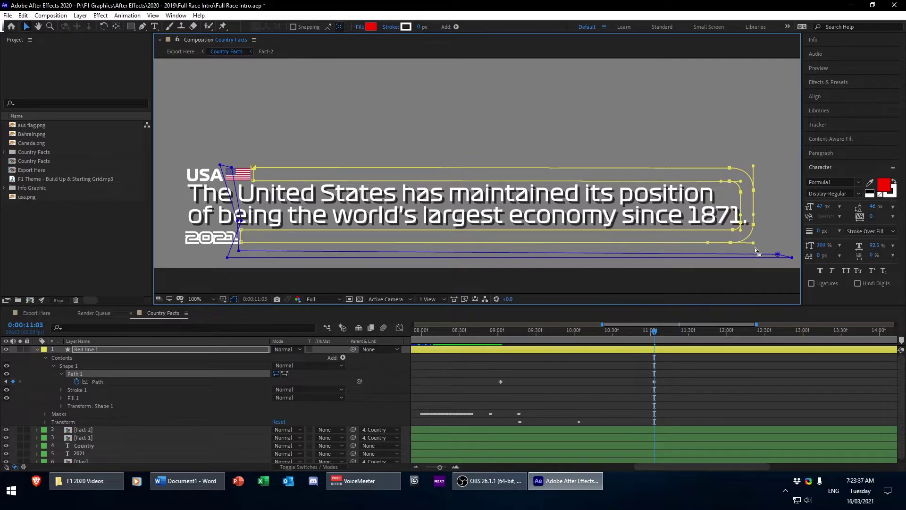
{"action": "key", "text": "Right"}
{"action": "key", "text": "Right"}
{"action": "key", "text": "Right"}
{"action": "key", "text": "Right"}
{"action": "key", "text": "Right"}
{"action": "key", "text": "Right"}
{"action": "key", "text": "Right"}
{"action": "key", "text": "Right"}
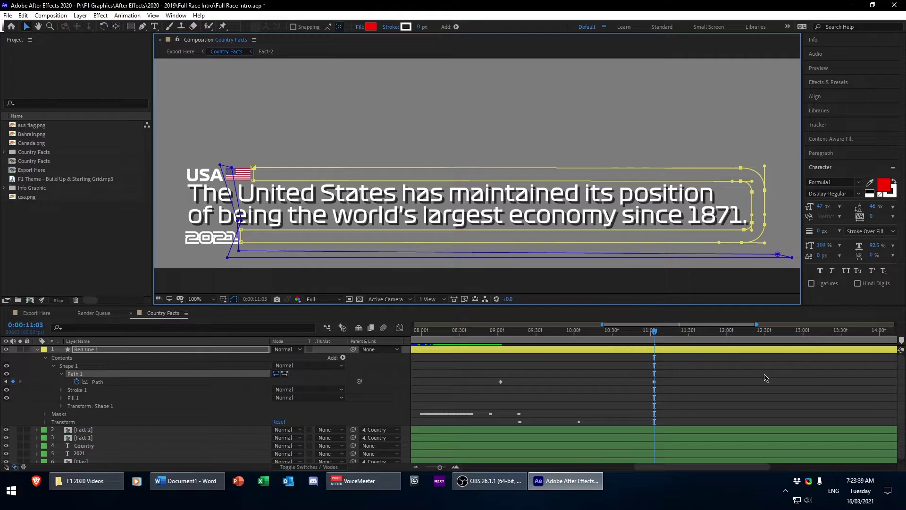
{"action": "left_click", "coordinate": [711, 406]}
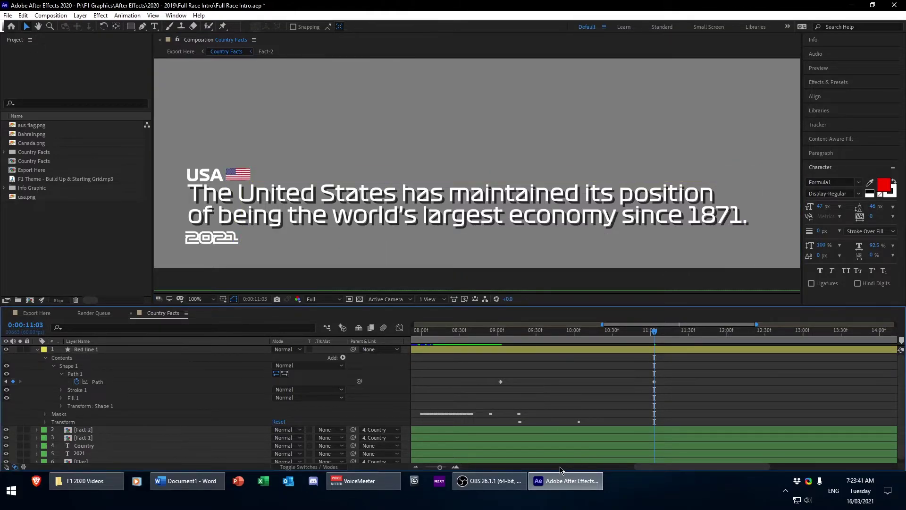
Move Red line 1's Path keyframe from 11:03 back to about 9:04
{"action": "left_click_drag", "start_coordinate": [644, 372], "coordinate": [504, 388]}
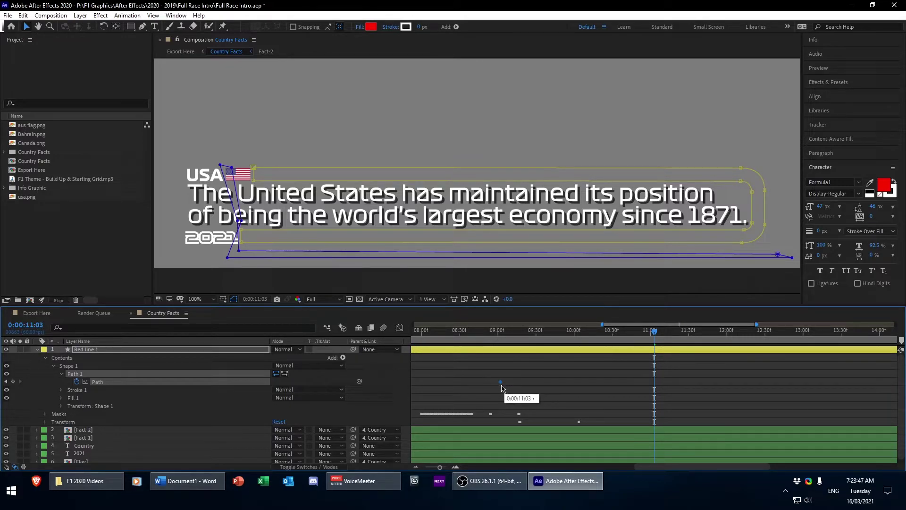
{"action": "left_click_drag", "start_coordinate": [503, 387], "coordinate": [505, 388]}
{"action": "key", "text": "j"}
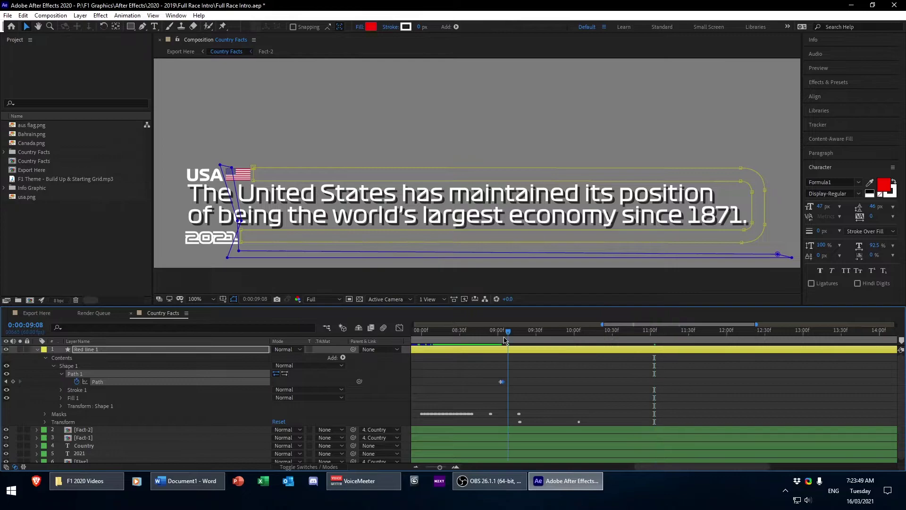
{"action": "left_click_drag", "start_coordinate": [441, 467], "coordinate": [445, 467]}
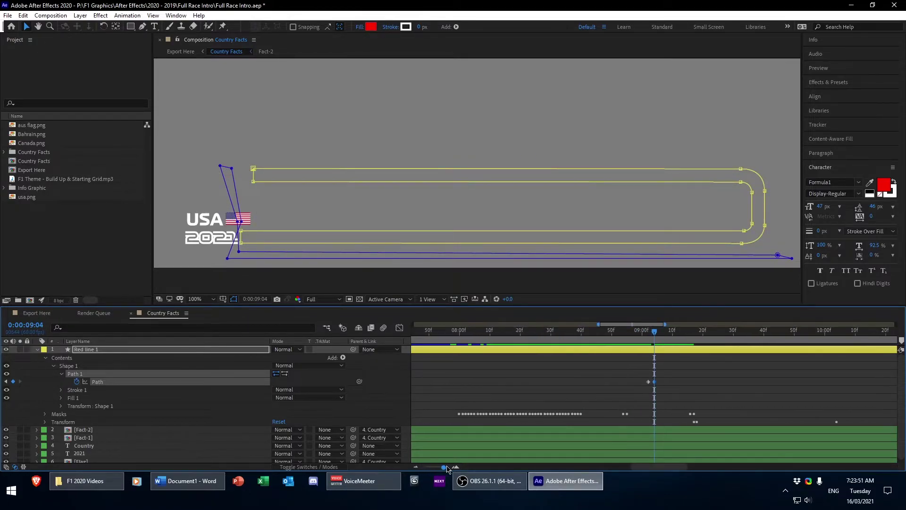
{"action": "left_click_drag", "start_coordinate": [654, 381], "coordinate": [631, 381]}
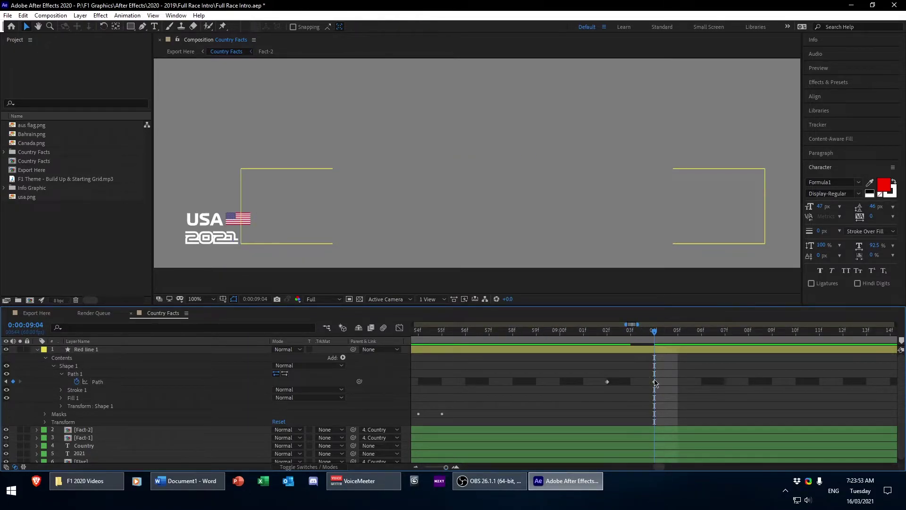
{"action": "left_click_drag", "start_coordinate": [445, 467], "coordinate": [421, 468]}
Review the line animation and settle on 0:00:09:42, just before the red USA text appears
{"action": "left_click", "coordinate": [694, 402]}
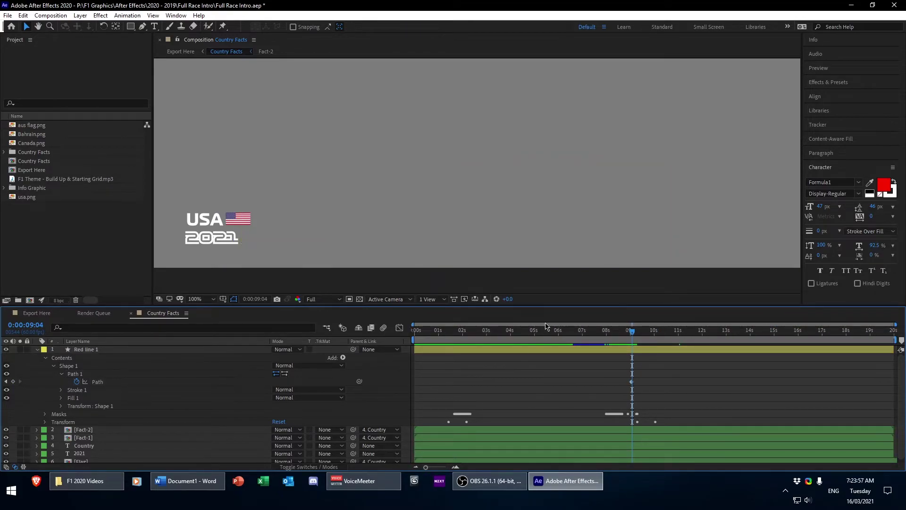
{"action": "left_click_drag", "start_coordinate": [536, 336], "coordinate": [457, 347]}
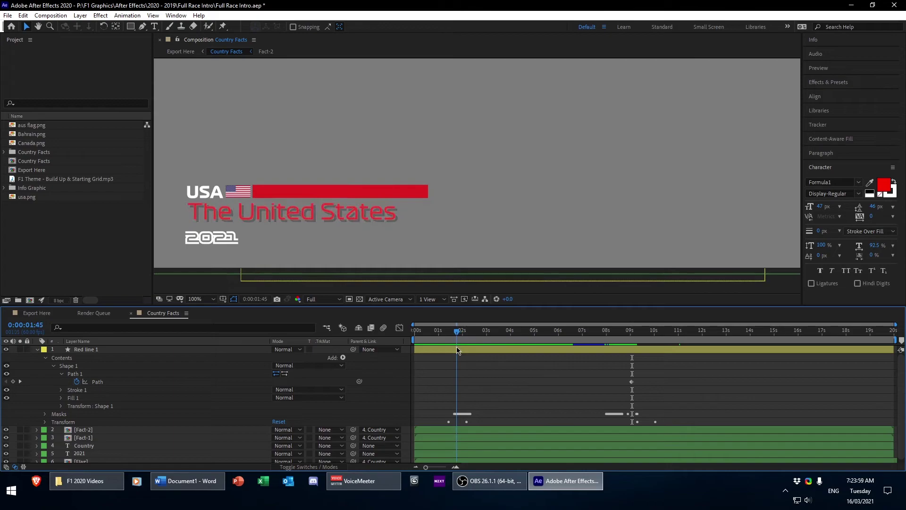
{"action": "left_click", "coordinate": [453, 352]}
{"action": "key", "text": "Page_Down"}
{"action": "key", "text": "Page_Down"}
{"action": "key", "text": "Page_Down"}
{"action": "key", "text": "Page_Down"}
{"action": "key", "text": "Page_Down"}
{"action": "key", "text": "Page_Down"}
{"action": "key", "text": "Page_Down"}
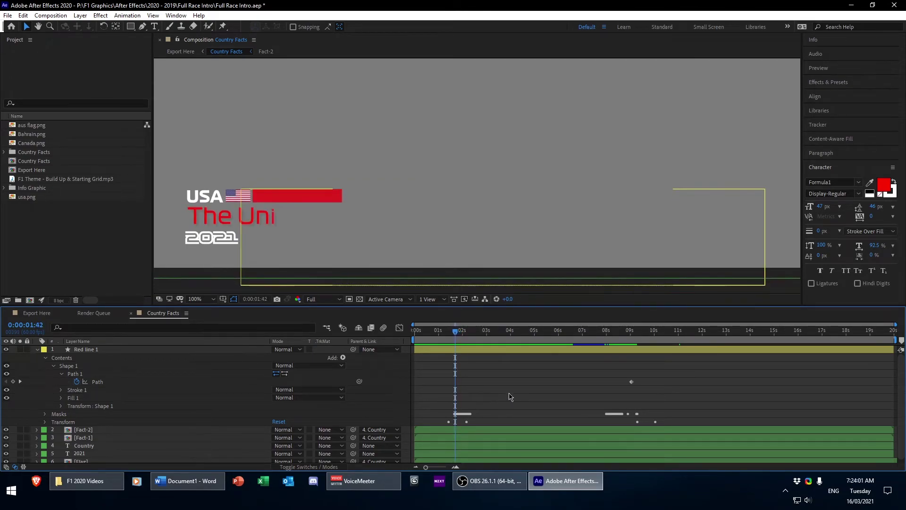
{"action": "key", "text": "Page_Up"}
{"action": "key", "text": "Page_Up"}
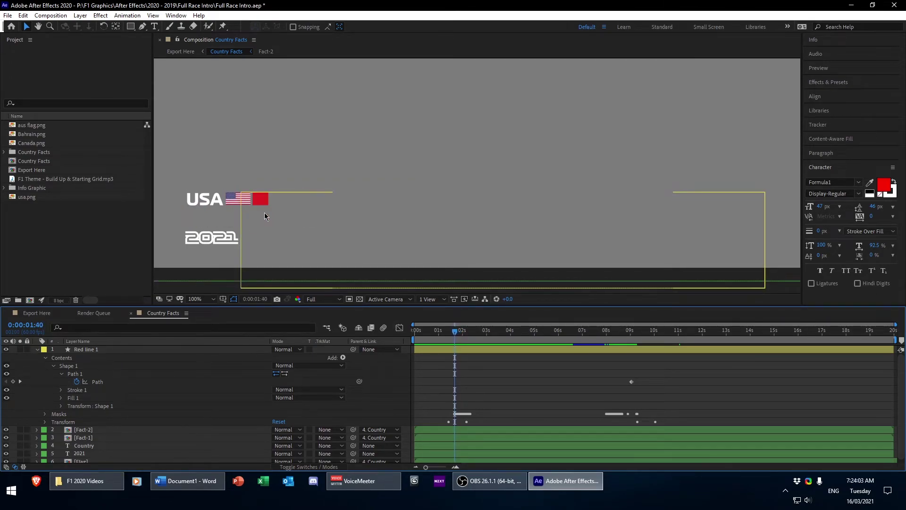
{"action": "left_click_drag", "start_coordinate": [599, 334], "coordinate": [648, 339]}
{"action": "key", "text": "Page_Up"}
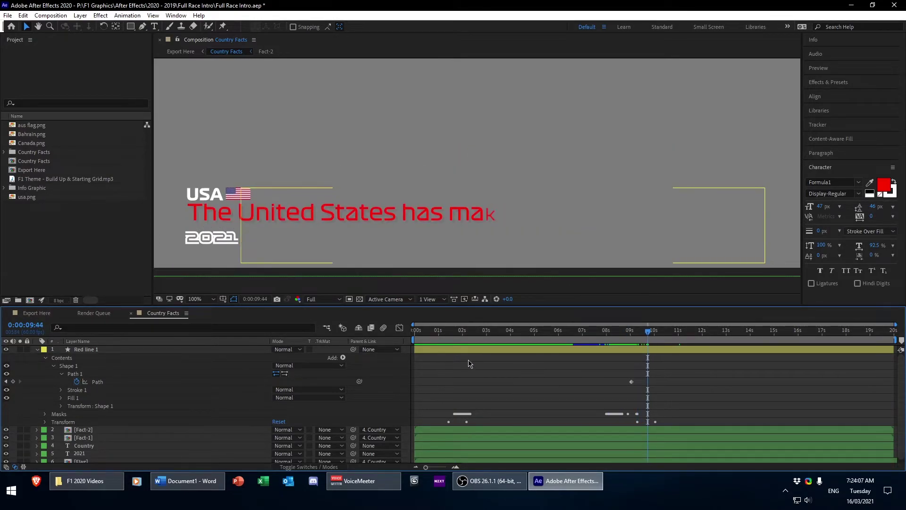
{"action": "key", "text": "Page_Up"}
{"action": "key", "text": "Page_Up"}
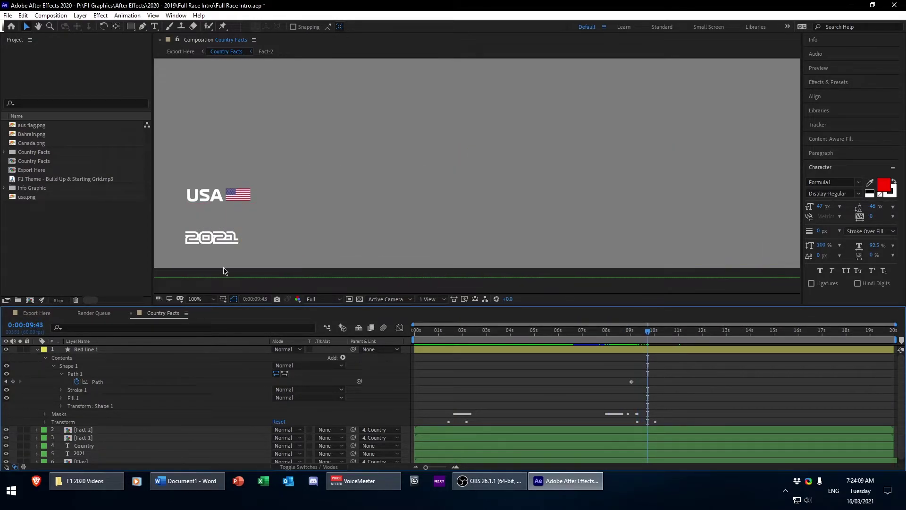
{"action": "left_click", "coordinate": [61, 373]}
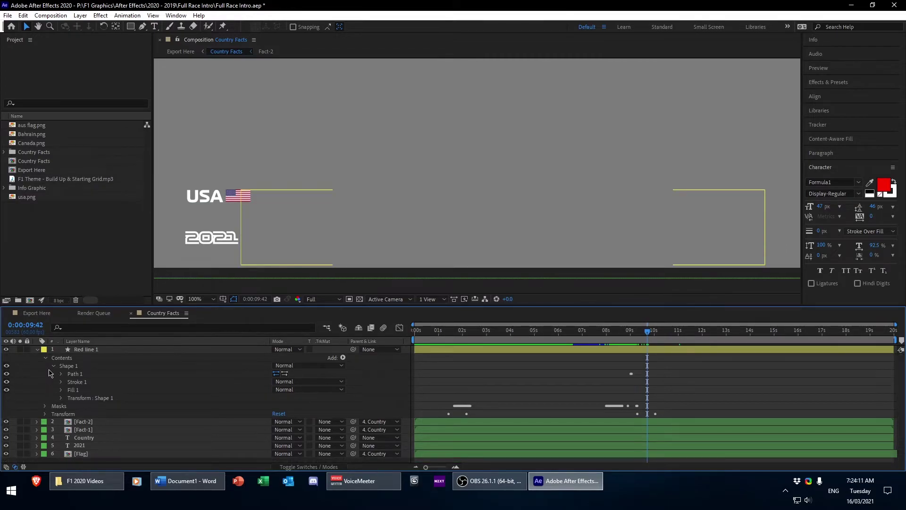
Reveal Red line 1's Masks properties and add a Mask Path keyframe at 9:42
{"action": "left_click", "coordinate": [53, 366]}
{"action": "left_click", "coordinate": [46, 373]}
{"action": "left_click", "coordinate": [45, 358]}
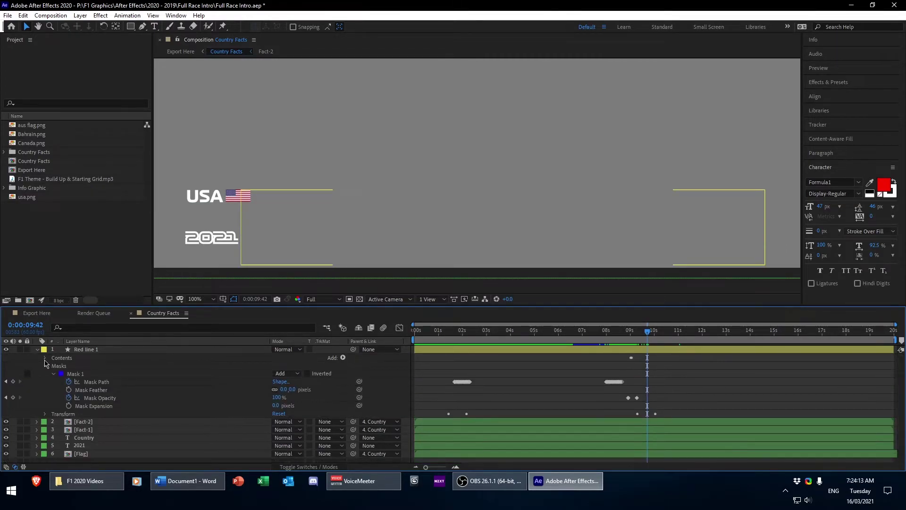
{"action": "left_click", "coordinate": [13, 382]}
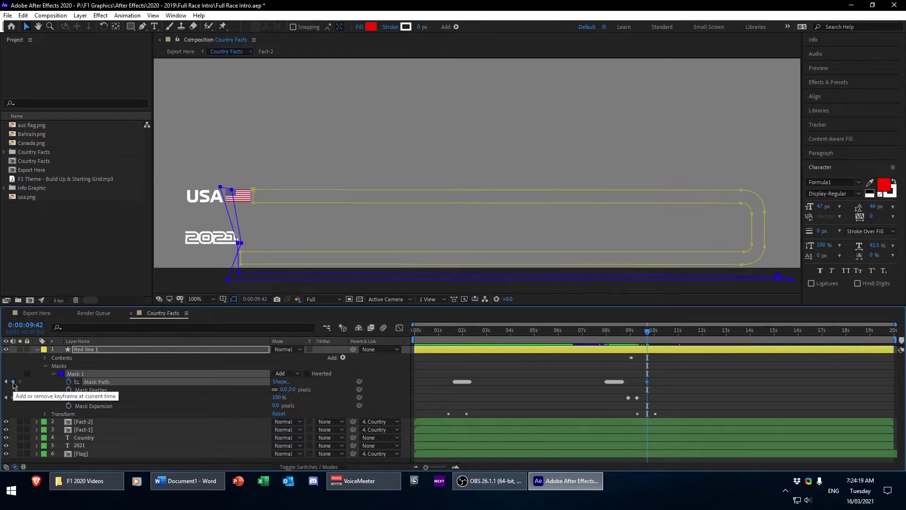
{"action": "key", "text": "Page_Down"}
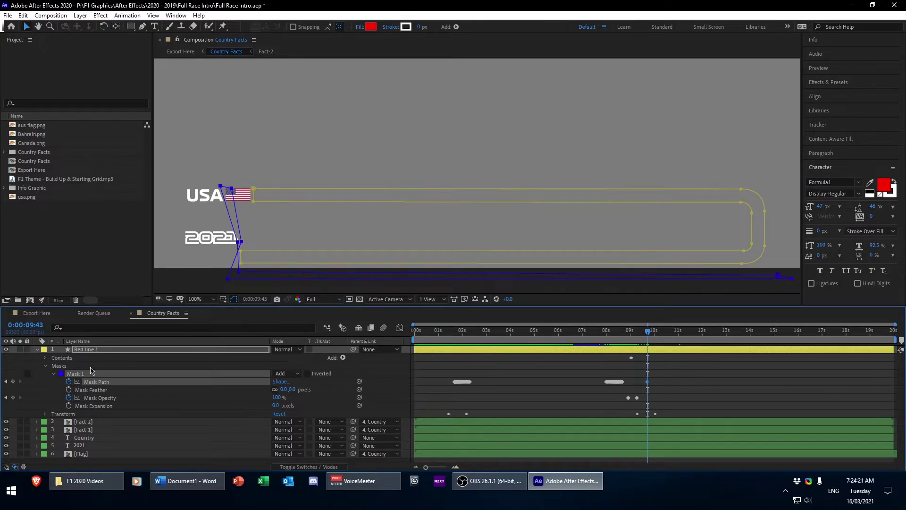
Undo a stray mask point move and delete the unwanted Mask Path keyframe
{"action": "left_click", "coordinate": [90, 368]}
{"action": "left_click_drag", "start_coordinate": [781, 276], "coordinate": [253, 197]}
{"action": "key", "text": "ctrl+z"}
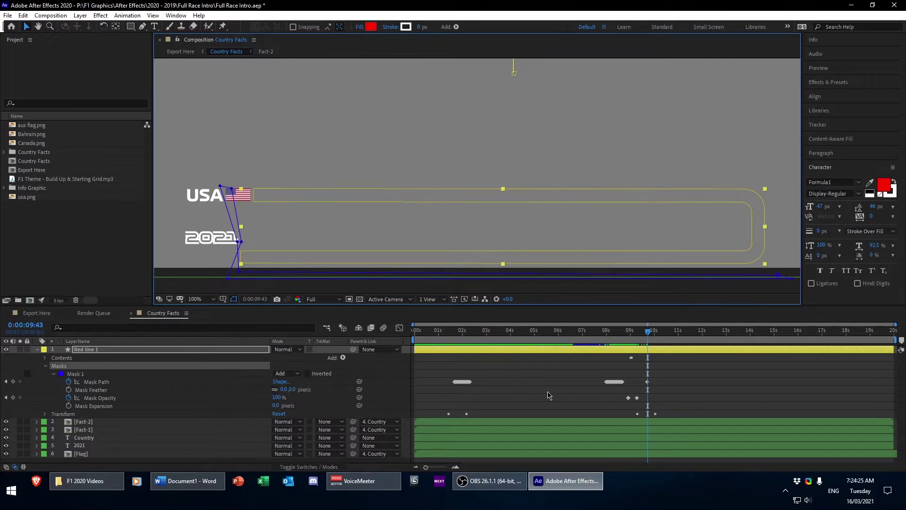
{"action": "left_click_drag", "start_coordinate": [644, 387], "coordinate": [660, 380]}
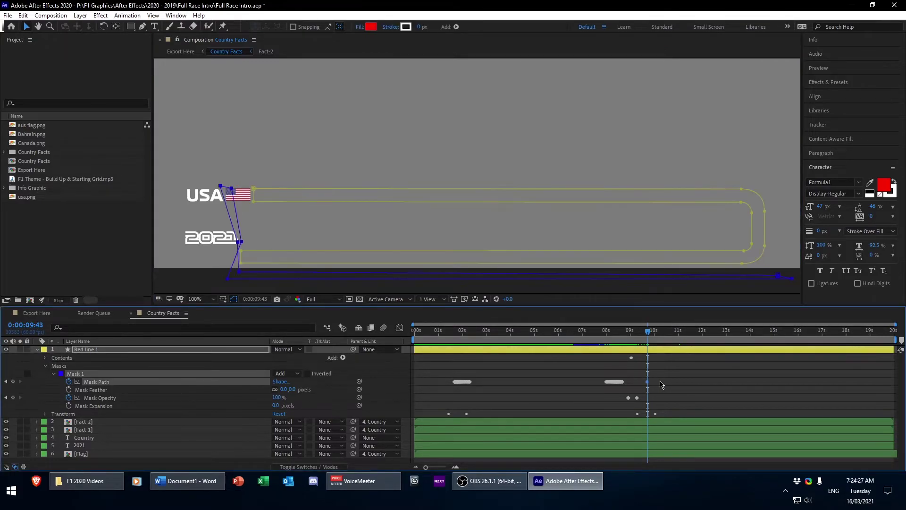
{"action": "key", "text": "Delete"}
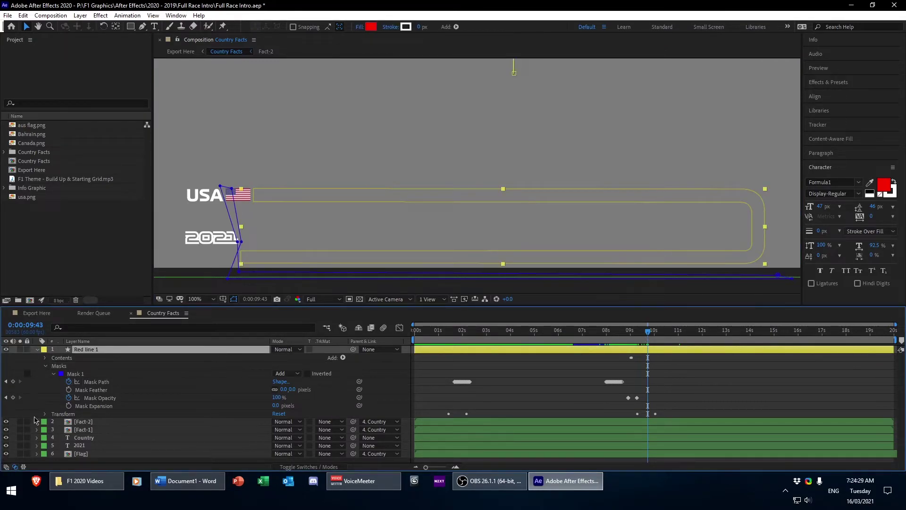
Add Mask Path keyframes at the 9:16 and 8:55 Mask Opacity keyframes
{"action": "left_click", "coordinate": [6, 398]}
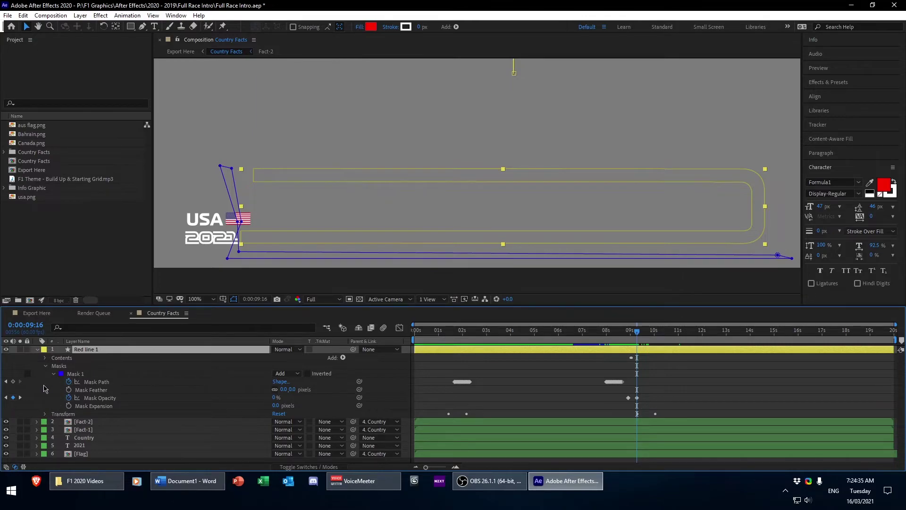
{"action": "left_click", "coordinate": [13, 382]}
{"action": "left_click", "coordinate": [20, 397]}
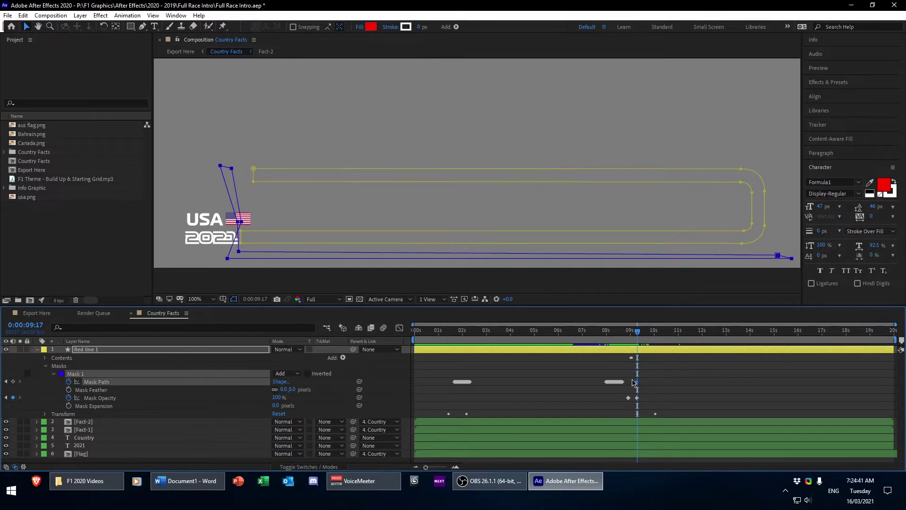
{"action": "left_click", "coordinate": [584, 396]}
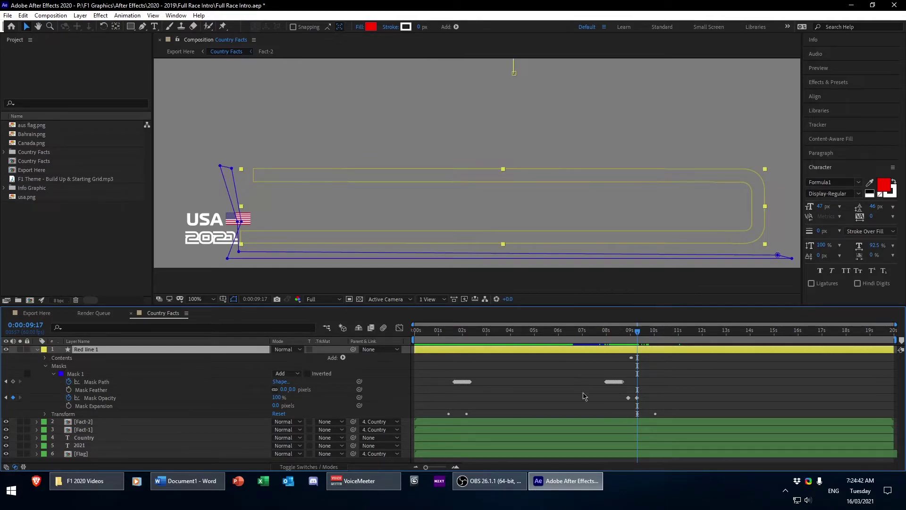
{"action": "left_click", "coordinate": [6, 398]}
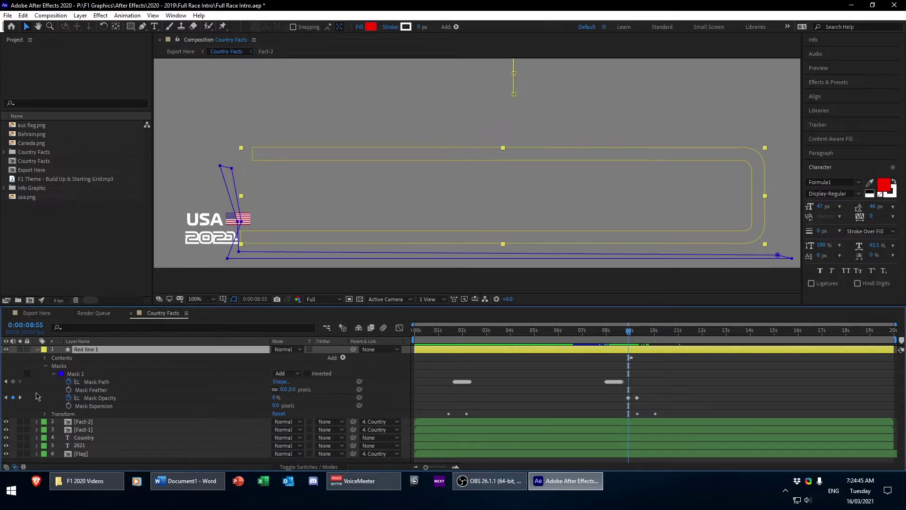
{"action": "left_click", "coordinate": [14, 381]}
{"action": "left_click", "coordinate": [19, 398]}
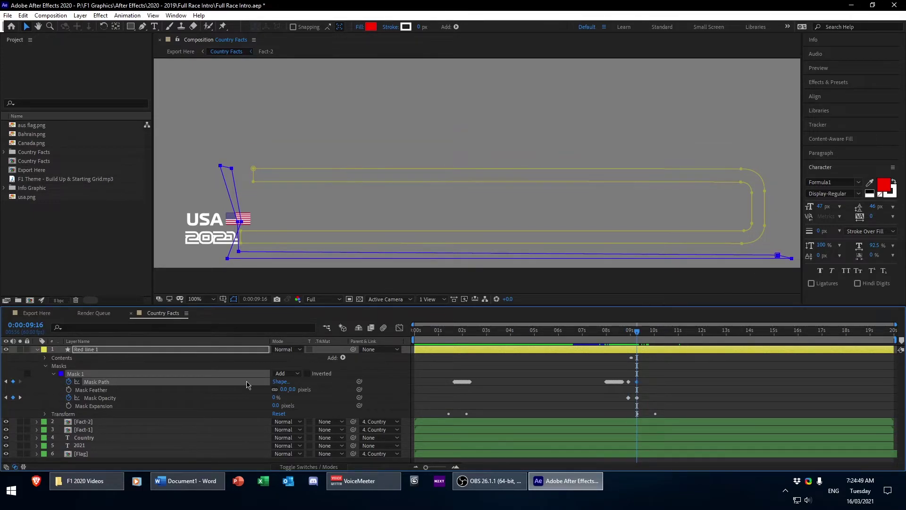
Pull the mask's corner points in beside the flag so the red bar is hidden
{"action": "left_click", "coordinate": [119, 359]}
{"action": "left_click_drag", "start_coordinate": [778, 257], "coordinate": [248, 168]}
{"action": "left_click_drag", "start_coordinate": [742, 261], "coordinate": [295, 233]}
{"action": "left_click_drag", "start_coordinate": [241, 222], "coordinate": [183, 180]}
{"action": "left_click_drag", "start_coordinate": [239, 247], "coordinate": [187, 144]}
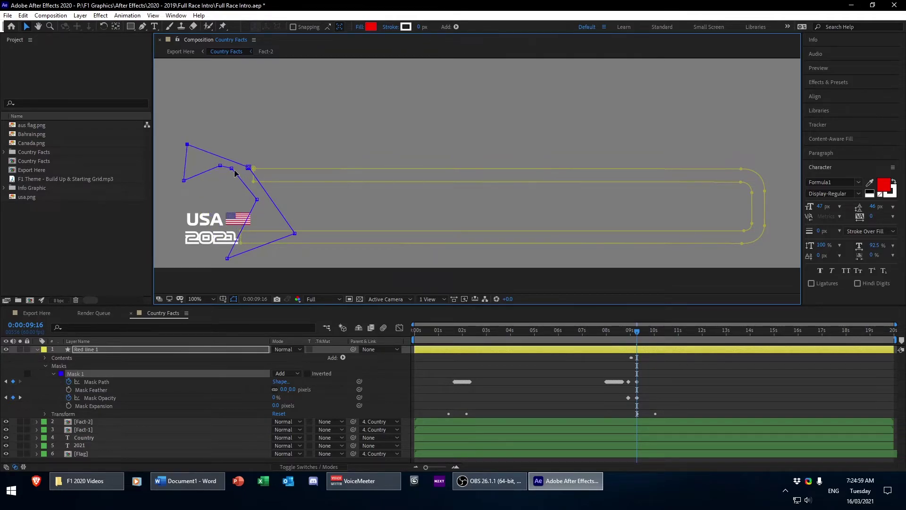
{"action": "left_click_drag", "start_coordinate": [257, 199], "coordinate": [207, 190]}
{"action": "left_click_drag", "start_coordinate": [225, 257], "coordinate": [206, 216]}
{"action": "left_click_drag", "start_coordinate": [295, 233], "coordinate": [249, 159]}
{"action": "left_click_drag", "start_coordinate": [244, 198], "coordinate": [244, 195]}
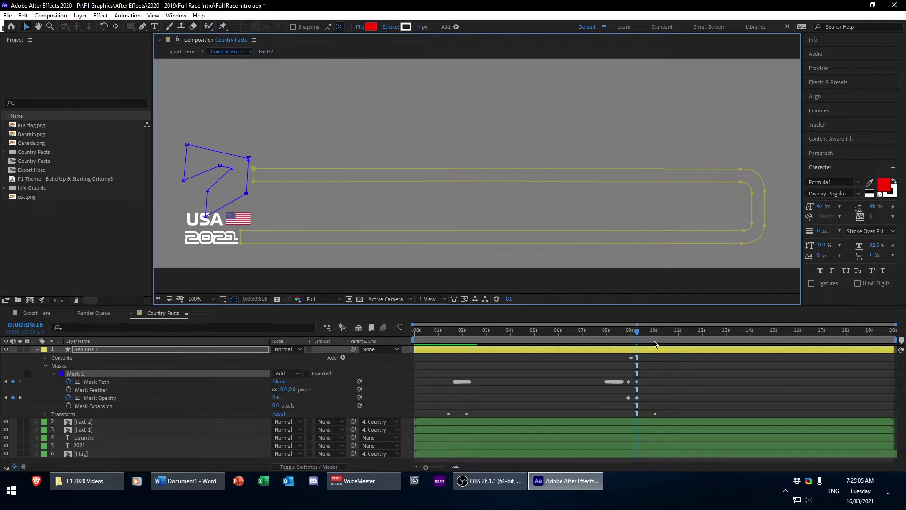
Step to 0:00:09:42, where the red text appears, and add a Mask Path keyframe
{"action": "left_click", "coordinate": [642, 332]}
{"action": "left_click_drag", "start_coordinate": [643, 332], "coordinate": [649, 332]}
{"action": "key", "text": "Page_Up"}
{"action": "key", "text": "Page_Up"}
{"action": "key", "text": "Page_Up"}
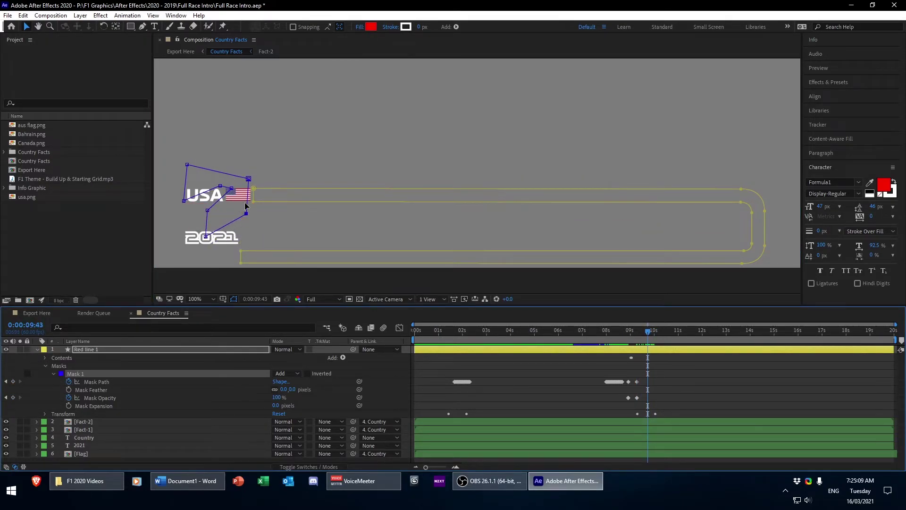
{"action": "key", "text": "Page_Up"}
{"action": "left_click_drag", "start_coordinate": [247, 215], "coordinate": [282, 211]}
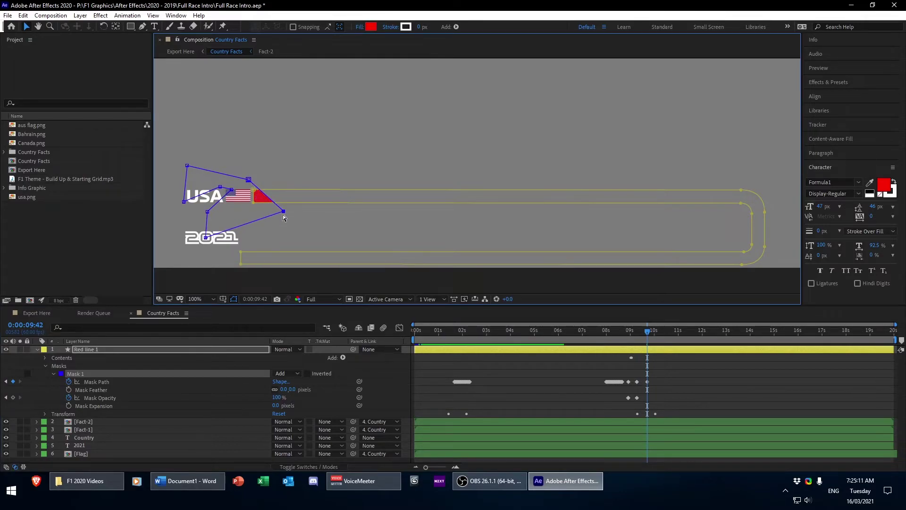
{"action": "key", "text": "ctrl+z"}
{"action": "key", "text": "Page_Down"}
{"action": "key", "text": "Page_Down"}
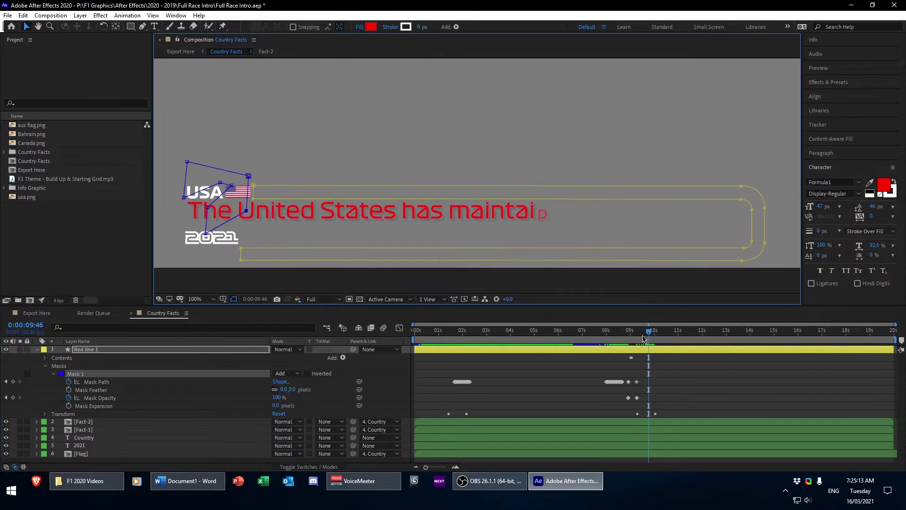
{"action": "key", "text": "Page_Up"}
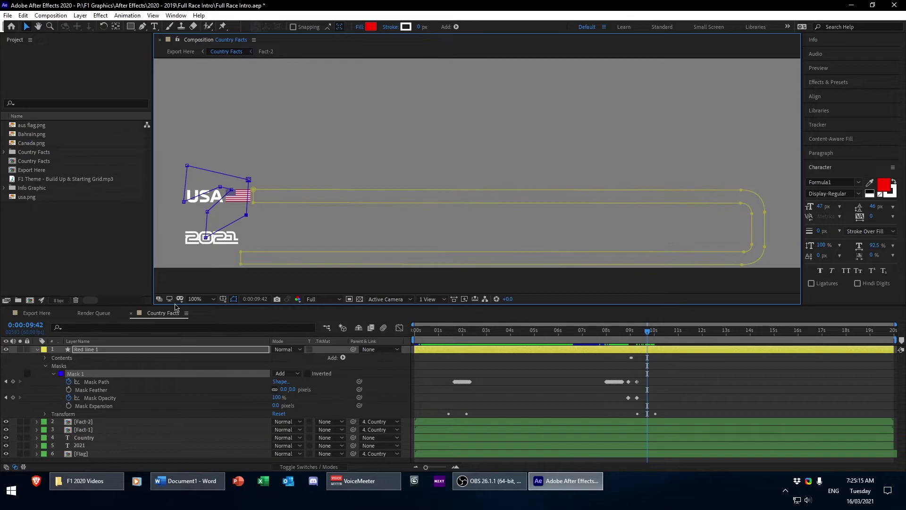
{"action": "key", "text": "Page_Up"}
{"action": "key", "text": "Page_Down"}
{"action": "left_click", "coordinate": [13, 381]}
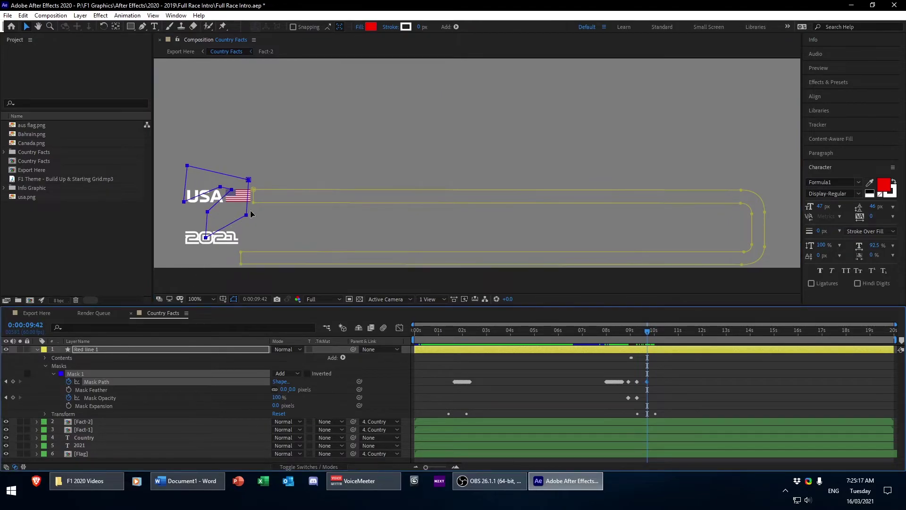
Widen the mask frame by frame to reveal the top red bar up to its right corner
{"action": "double_click", "coordinate": [246, 219]}
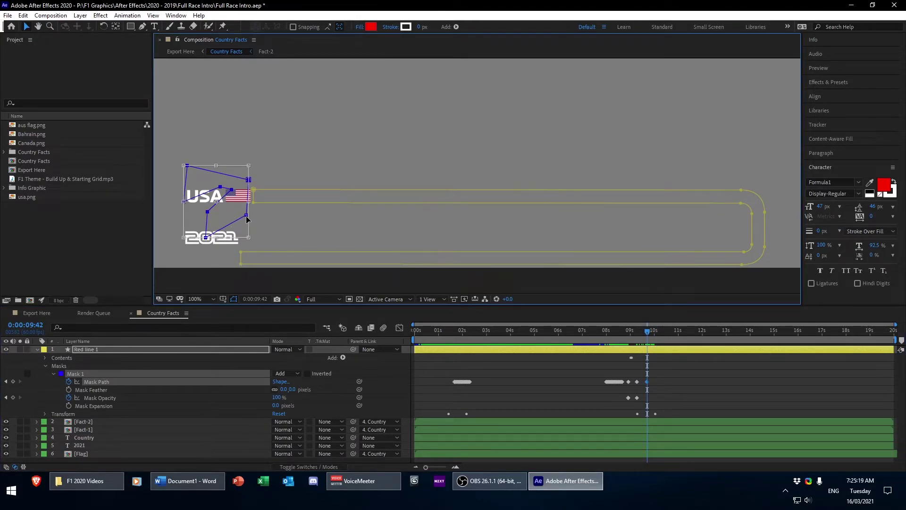
{"action": "key", "text": "Escape"}
{"action": "left_click_drag", "start_coordinate": [246, 217], "coordinate": [280, 212]}
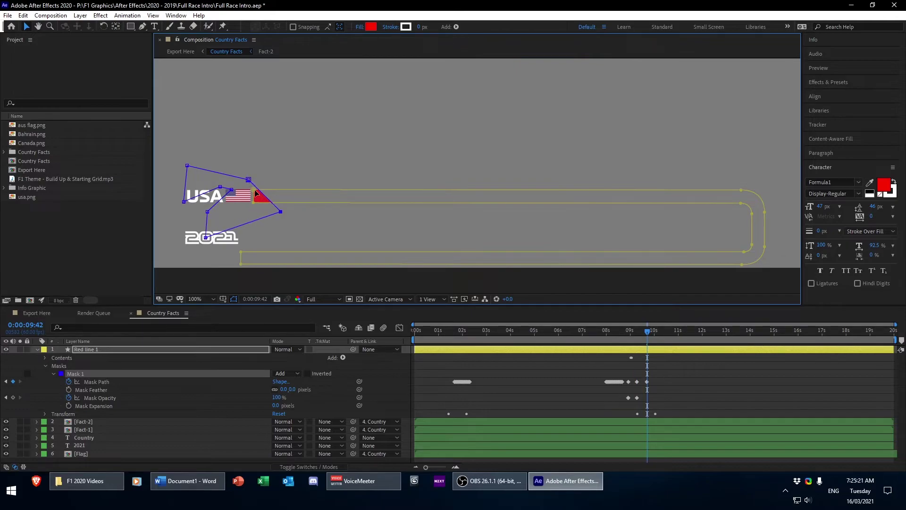
{"action": "left_click_drag", "start_coordinate": [248, 181], "coordinate": [277, 178]}
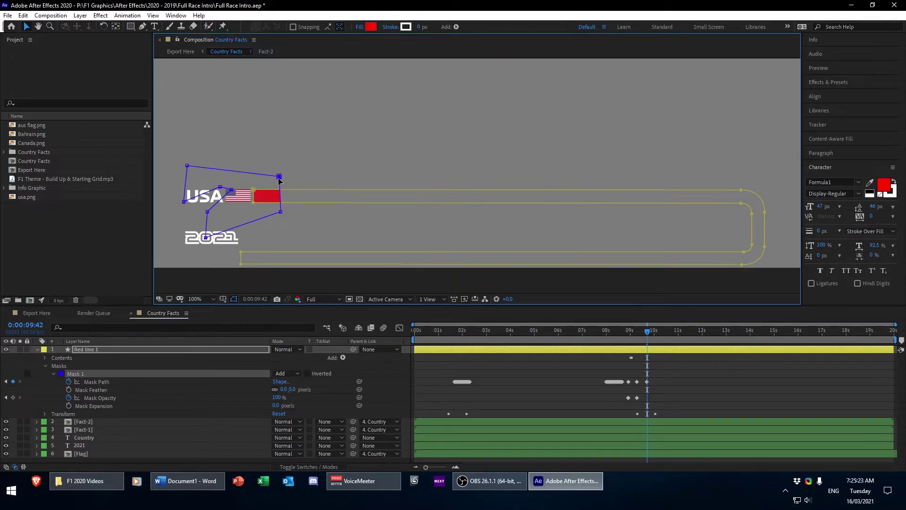
{"action": "key", "text": "Page_Down"}
{"action": "key", "text": "Page_Down"}
{"action": "left_click_drag", "start_coordinate": [280, 211], "coordinate": [773, 181]}
{"action": "key", "text": "Page_Down"}
{"action": "key", "text": "Page_Down"}
{"action": "key", "text": "Page_Down"}
{"action": "key", "text": "Page_Down"}
Extend the mask around the right corner to reveal the bottom red line by 10:12
{"action": "key", "text": "Page_Down"}
{"action": "key", "text": "Page_Down"}
{"action": "key", "text": "Page_Down"}
{"action": "key", "text": "Page_Down"}
{"action": "key", "text": "Page_Down"}
{"action": "key", "text": "Page_Down"}
{"action": "left_click_drag", "start_coordinate": [590, 158], "coordinate": [471, 158]}
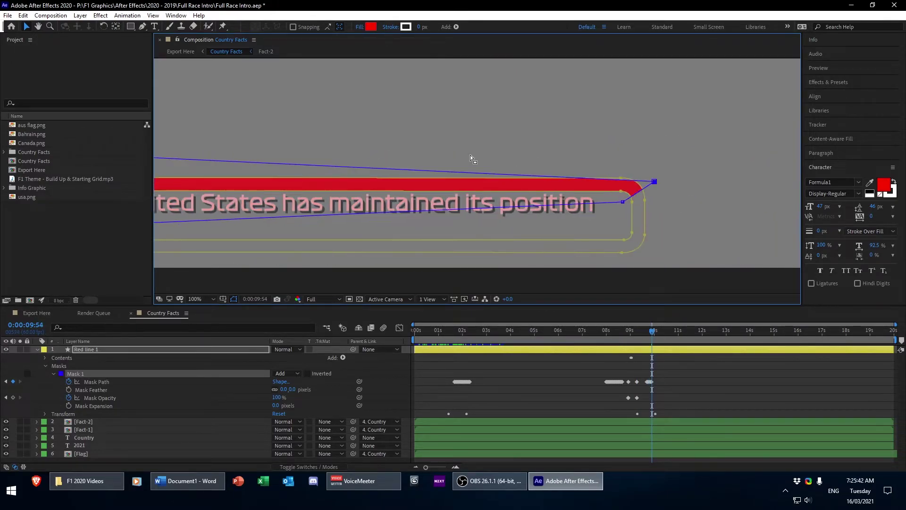
{"action": "scroll", "coordinate": [469, 158], "scroll_direction": "down", "scroll_amount": 1}
{"action": "left_click_drag", "start_coordinate": [294, 165], "coordinate": [561, 159]}
{"action": "scroll", "coordinate": [560, 165], "scroll_direction": "up", "scroll_amount": 1}
{"action": "left_click_drag", "start_coordinate": [653, 182], "coordinate": [651, 255]}
{"action": "key", "text": "Page_Down"}
{"action": "key", "text": "Page_Down"}
{"action": "left_click_drag", "start_coordinate": [653, 142], "coordinate": [667, 254]}
{"action": "key", "text": "Page_Down"}
{"action": "key", "text": "Page_Down"}
{"action": "key", "text": "Page_Down"}
{"action": "left_click_drag", "start_coordinate": [617, 228], "coordinate": [522, 225]}
{"action": "left_click_drag", "start_coordinate": [618, 260], "coordinate": [163, 256]}
{"action": "key", "text": "Page_Down"}
{"action": "key", "text": "Page_Down"}
{"action": "key", "text": "Page_Down"}
{"action": "key", "text": "Page_Up"}
{"action": "key", "text": "Page_Up"}
{"action": "key", "text": "Page_Up"}
{"action": "key", "text": "Page_Down"}
{"action": "key", "text": "Page_Down"}
{"action": "key", "text": "Page_Down"}
{"action": "key", "text": "Page_Down"}
{"action": "key", "text": "Page_Down"}
{"action": "key", "text": "Page_Down"}
{"action": "key", "text": "Page_Down"}
{"action": "key", "text": "Page_Down"}
{"action": "key", "text": "Page_Down"}
{"action": "left_click_drag", "start_coordinate": [188, 213], "coordinate": [478, 202]}
{"action": "left_click_drag", "start_coordinate": [421, 244], "coordinate": [408, 243]}
{"action": "key", "text": "Page_Down"}
{"action": "key", "text": "Page_Down"}
{"action": "key", "text": "Page_Down"}
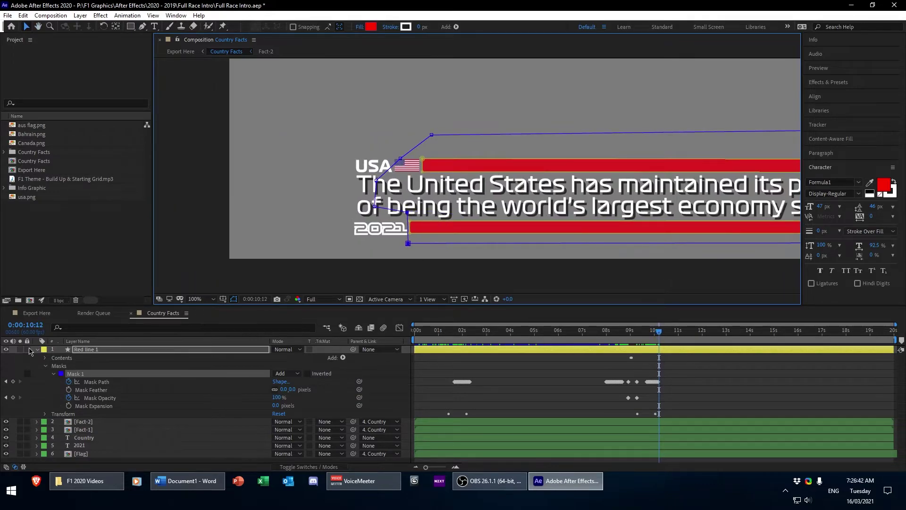
Rewind to 8:53, preview the red bar animation, and stop at 0:00:10:41
{"action": "left_click", "coordinate": [37, 349]}
{"action": "left_click_drag", "start_coordinate": [659, 331], "coordinate": [627, 331]}
{"action": "left_click", "coordinate": [602, 420]}
{"action": "left_click_drag", "start_coordinate": [598, 239], "coordinate": [508, 243]}
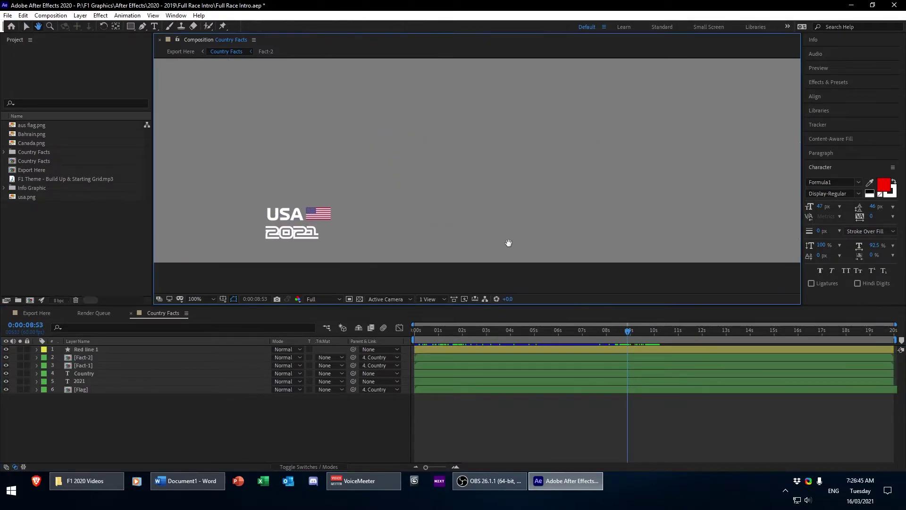
{"action": "key", "text": "space"}
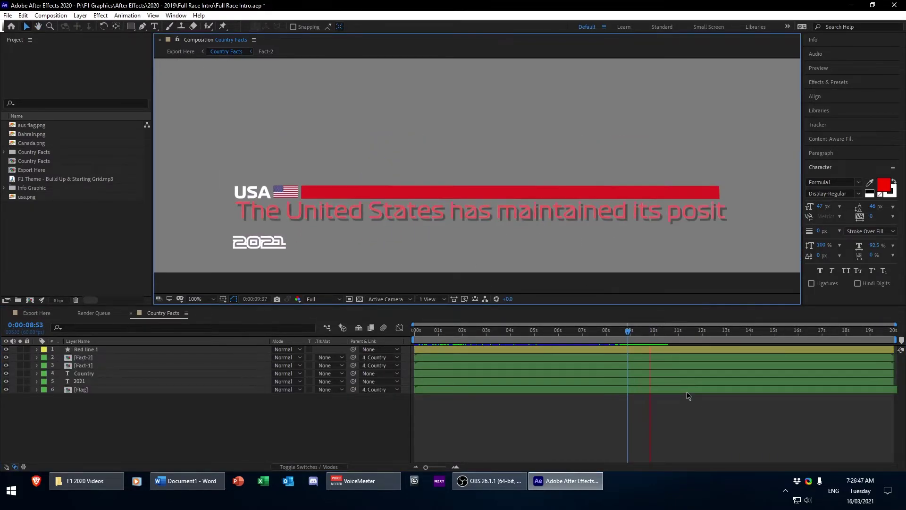
{"action": "key", "text": "space"}
{"action": "left_click_drag", "start_coordinate": [588, 250], "coordinate": [527, 256]}
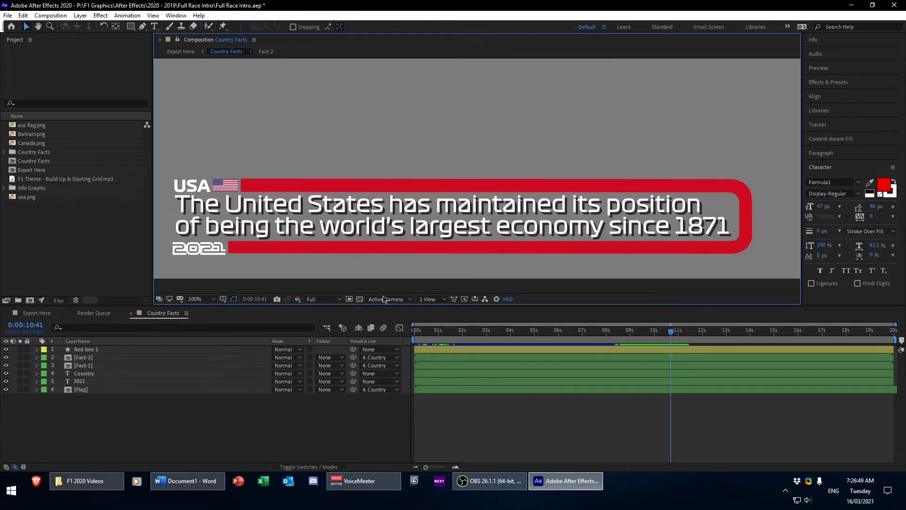
Reveal Red line 1's mask, move to about 16:43, and keyframe a reshaped mask path
{"action": "left_click", "coordinate": [86, 349]}
{"action": "left_click", "coordinate": [37, 349]}
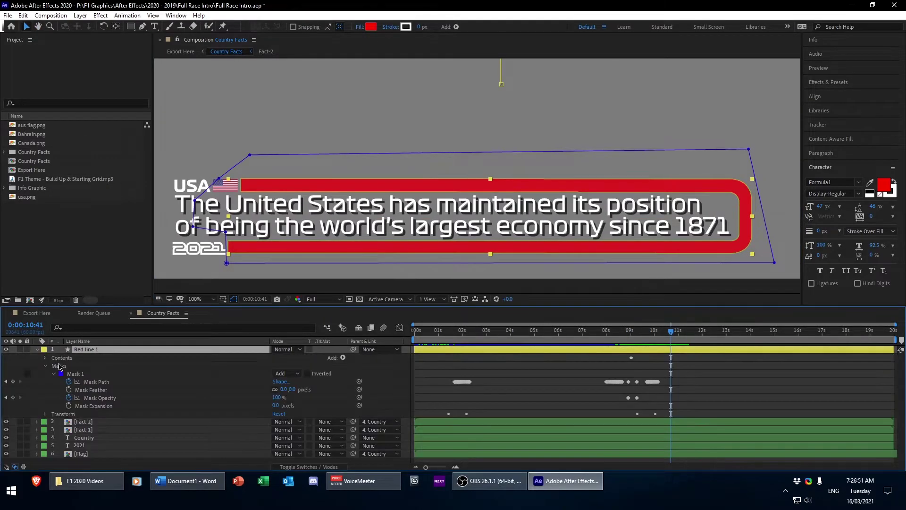
{"action": "left_click_drag", "start_coordinate": [673, 342], "coordinate": [815, 359]}
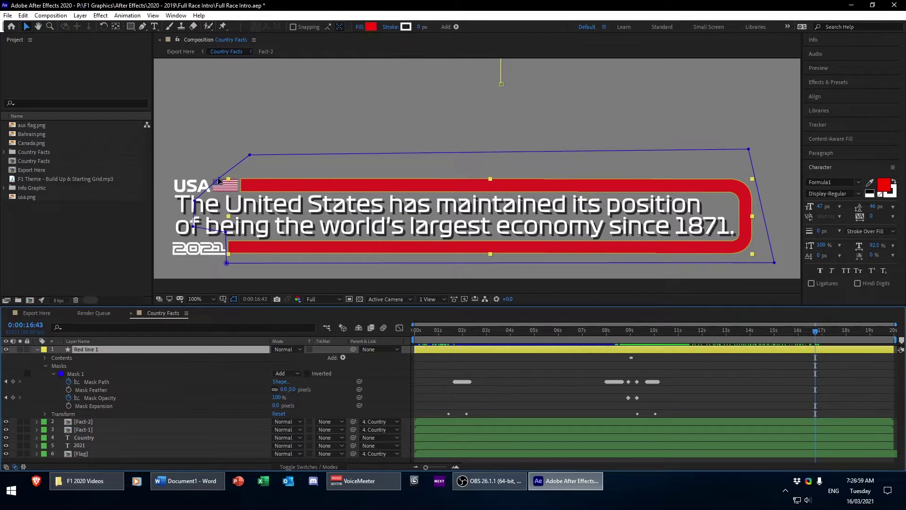
{"action": "left_click_drag", "start_coordinate": [219, 179], "coordinate": [228, 188]}
{"action": "left_click_drag", "start_coordinate": [253, 159], "coordinate": [237, 196]}
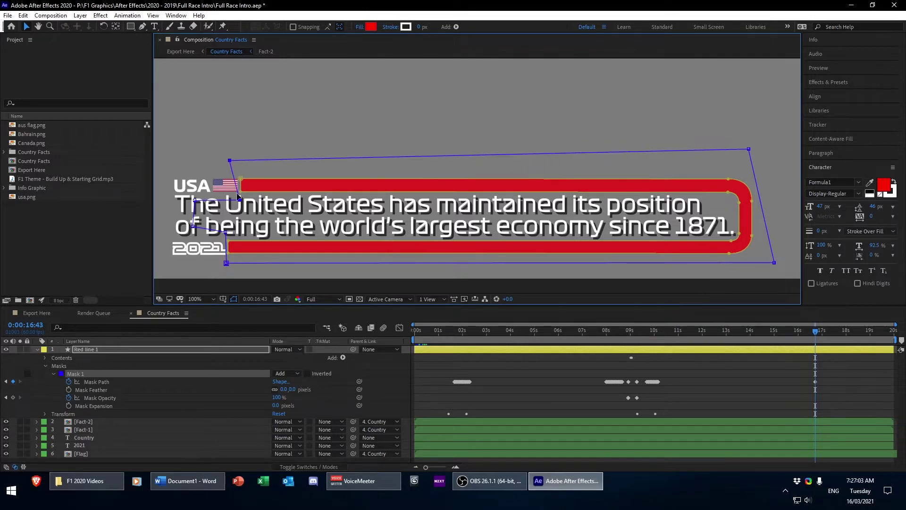
Nudge the whole mask outline slightly left and down using the transform box
{"action": "double_click", "coordinate": [240, 202]}
{"action": "double_click", "coordinate": [240, 202]}
{"action": "double_click", "coordinate": [241, 204]}
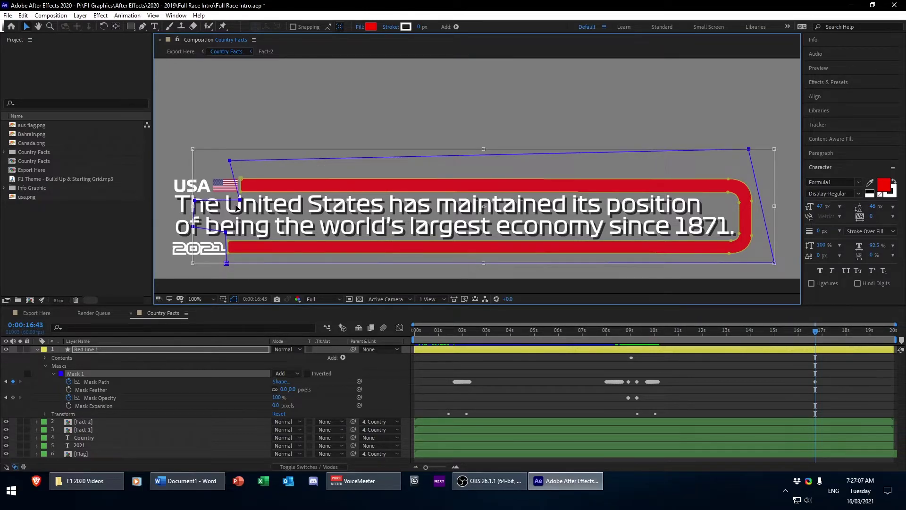
{"action": "double_click", "coordinate": [240, 200]}
{"action": "left_click_drag", "start_coordinate": [240, 200], "coordinate": [238, 201]}
{"action": "left_click", "coordinate": [112, 359]}
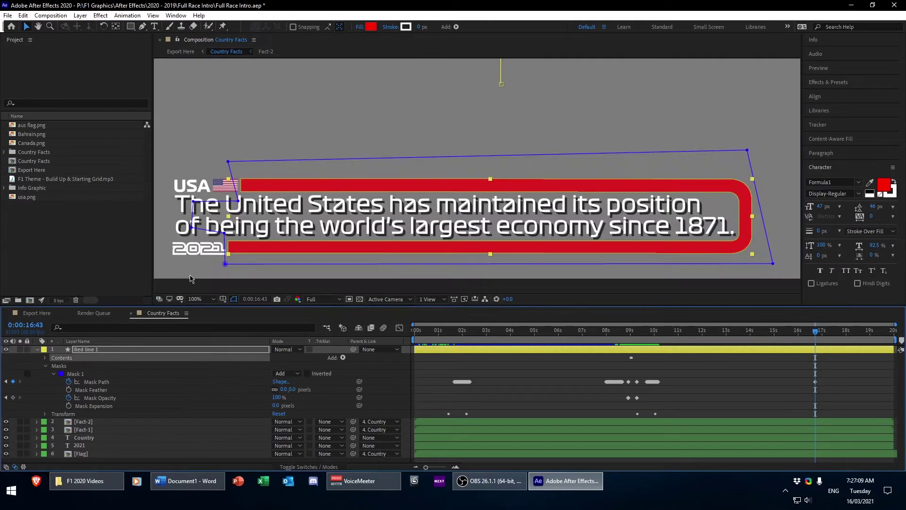
{"action": "left_click", "coordinate": [231, 214]}
{"action": "key", "text": "Caps_Lock"}
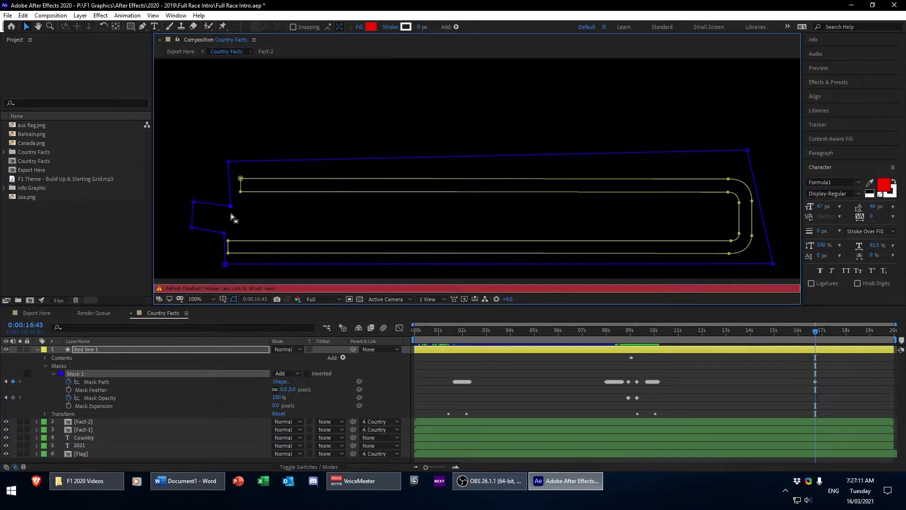
{"action": "key", "text": "Caps_Lock"}
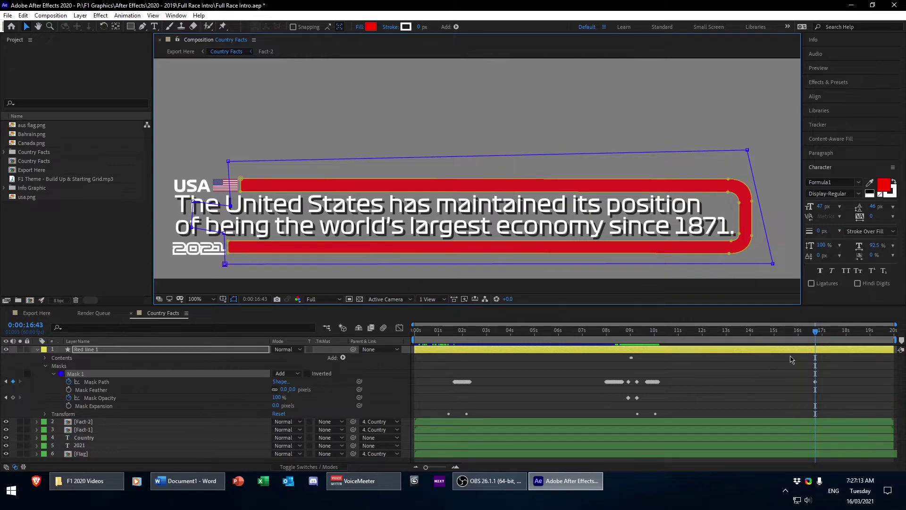
Step to 17:48, where the year 1871. has animated out, and add a Mask Path keyframe
{"action": "left_click_drag", "start_coordinate": [815, 332], "coordinate": [836, 336]}
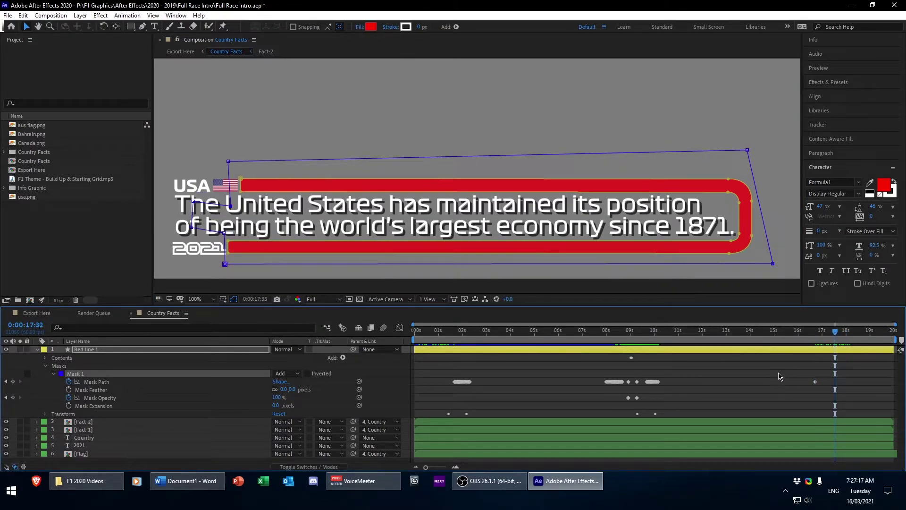
{"action": "key", "text": "Page_Down"}
{"action": "key", "text": "Page_Down"}
{"action": "key", "text": "Page_Down"}
{"action": "key", "text": "Page_Down"}
{"action": "key", "text": "Page_Down"}
{"action": "key", "text": "Page_Down"}
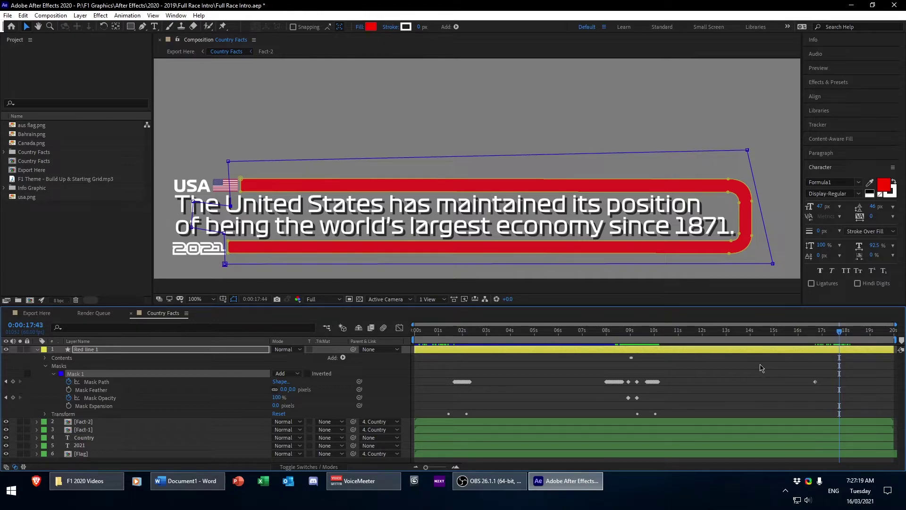
{"action": "key", "text": "Page_Down"}
{"action": "key", "text": "Page_Down"}
{"action": "key", "text": "Page_Down"}
{"action": "key", "text": "Page_Down"}
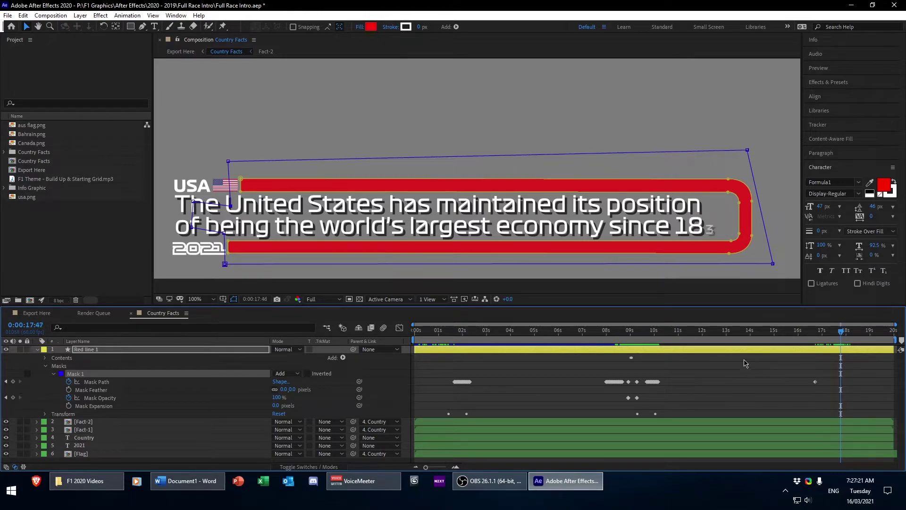
{"action": "key", "text": "Page_Down"}
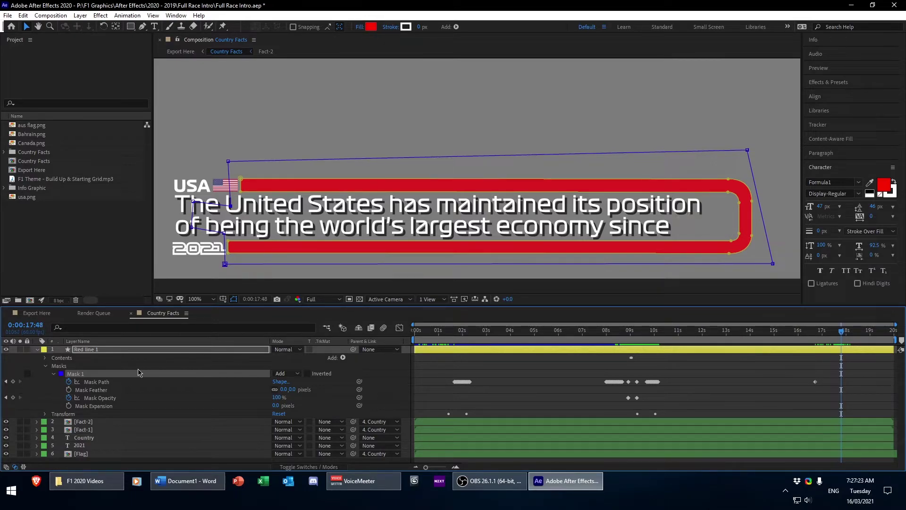
{"action": "left_click", "coordinate": [14, 382]}
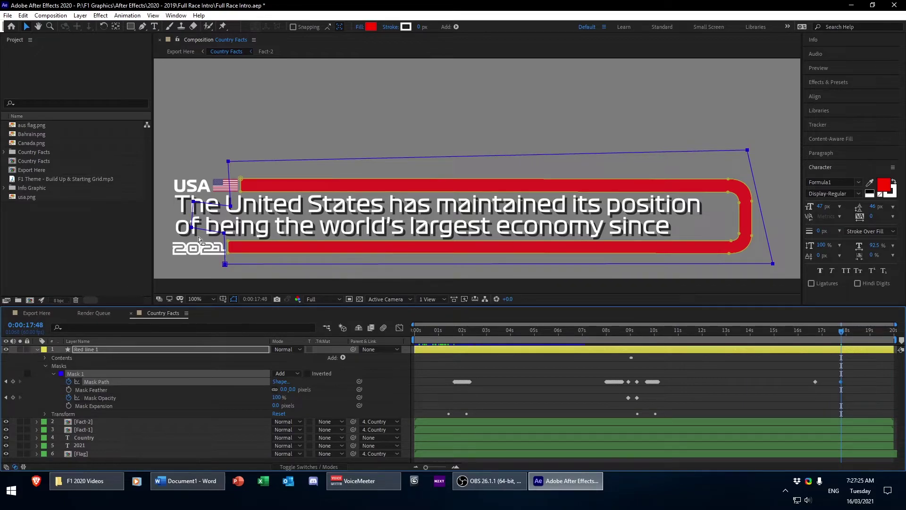
Drag the mask vertices frame by frame from left, around the curve, and along the lower bar to hide it
{"action": "left_click", "coordinate": [230, 206]}
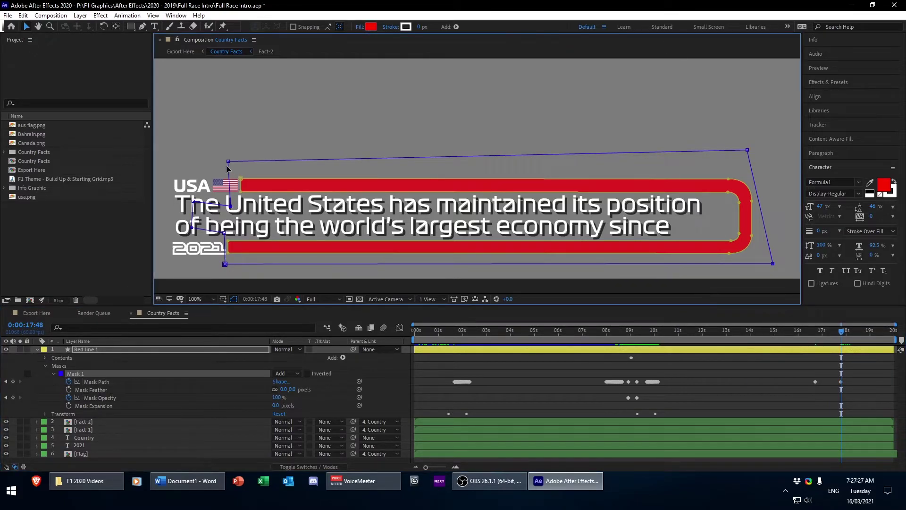
{"action": "left_click_drag", "start_coordinate": [228, 208], "coordinate": [371, 210]}
{"action": "key", "text": "Page_Down"}
{"action": "key", "text": "Page_Down"}
{"action": "key", "text": "Page_Down"}
{"action": "key", "text": "Page_Down"}
{"action": "key", "text": "Page_Down"}
{"action": "key", "text": "Page_Down"}
{"action": "left_click_drag", "start_coordinate": [371, 210], "coordinate": [729, 207]}
{"action": "key", "text": "Page_Down"}
{"action": "key", "text": "Page_Down"}
{"action": "key", "text": "Page_Down"}
{"action": "key", "text": "Page_Down"}
{"action": "key", "text": "Page_Down"}
{"action": "key", "text": "Page_Down"}
{"action": "key", "text": "Page_Down"}
{"action": "key", "text": "Page_Down"}
{"action": "key", "text": "Page_Down"}
{"action": "key", "text": "Page_Down"}
{"action": "left_click_drag", "start_coordinate": [727, 162], "coordinate": [760, 247]}
{"action": "key", "text": "Page_Down"}
{"action": "key", "text": "Page_Down"}
{"action": "key", "text": "Page_Down"}
{"action": "left_click_drag", "start_coordinate": [759, 253], "coordinate": [227, 265]}
{"action": "key", "text": "Page_Down"}
{"action": "key", "text": "Page_Down"}
{"action": "key", "text": "Page_Down"}
{"action": "key", "text": "Page_Down"}
{"action": "key", "text": "Page_Down"}
{"action": "key", "text": "Page_Down"}
{"action": "key", "text": "Page_Down"}
{"action": "key", "text": "Page_Down"}
{"action": "key", "text": "Page_Down"}
{"action": "key", "text": "Page_Down"}
{"action": "key", "text": "Page_Down"}
{"action": "key", "text": "Page_Down"}
{"action": "key", "text": "Page_Down"}
{"action": "key", "text": "Page_Down"}
{"action": "key", "text": "Page_Down"}
{"action": "key", "text": "Page_Down"}
{"action": "key", "text": "Page_Down"}
{"action": "key", "text": "Page_Down"}
{"action": "key", "text": "Page_Down"}
{"action": "key", "text": "Page_Down"}
Collapse Red line 1's properties, then trim its out point and undo the trim
{"action": "left_click", "coordinate": [35, 350]}
{"action": "left_click", "coordinate": [37, 350]}
{"action": "left_click", "coordinate": [68, 434]}
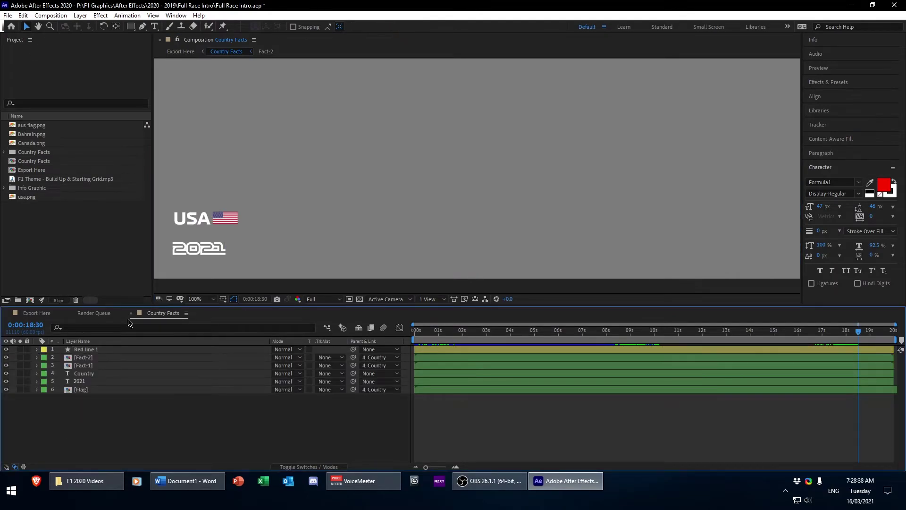
{"action": "left_click", "coordinate": [457, 350]}
{"action": "key", "text": "alt+]"}
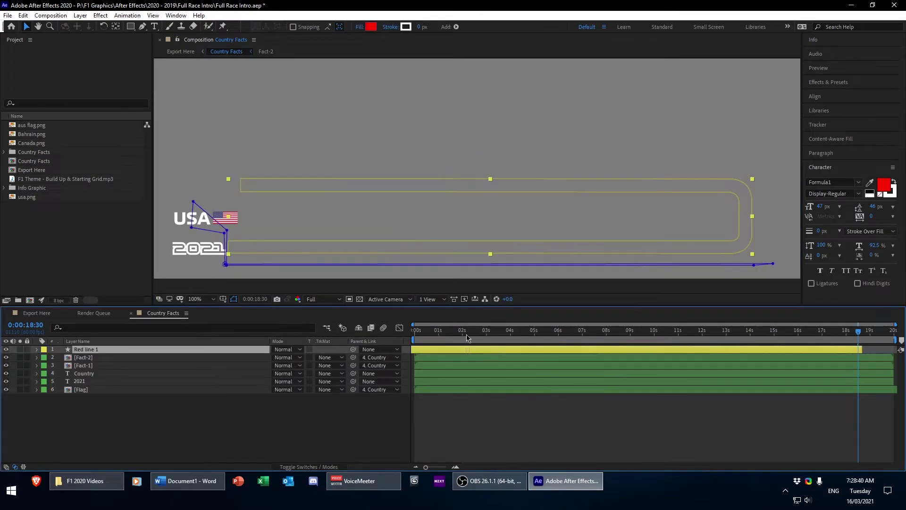
{"action": "key", "text": "ctrl+z"}
Scrub Country Facts to about 15 seconds to review, then switch to Export Here
{"action": "left_click_drag", "start_coordinate": [493, 332], "coordinate": [614, 339]}
{"action": "left_click_drag", "start_coordinate": [648, 341], "coordinate": [866, 346]}
{"action": "left_click", "coordinate": [748, 407]}
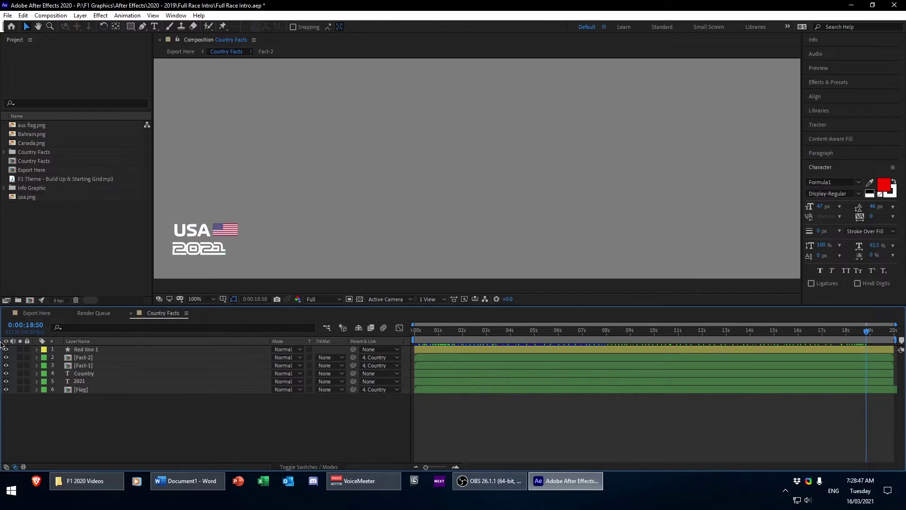
{"action": "left_click", "coordinate": [39, 314]}
{"action": "left_click_drag", "start_coordinate": [440, 323], "coordinate": [401, 338]}
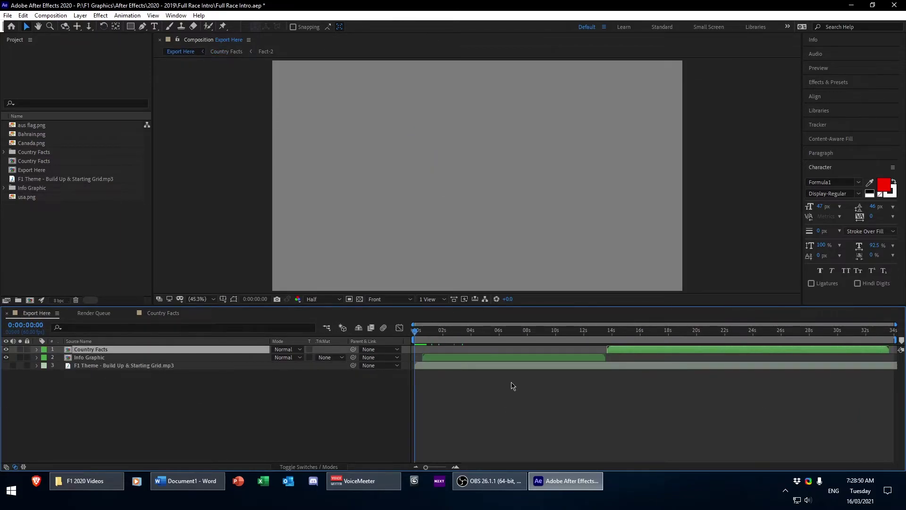
Preview Export Here from the start and save the project
{"action": "left_click", "coordinate": [517, 386]}
{"action": "key", "text": "space"}
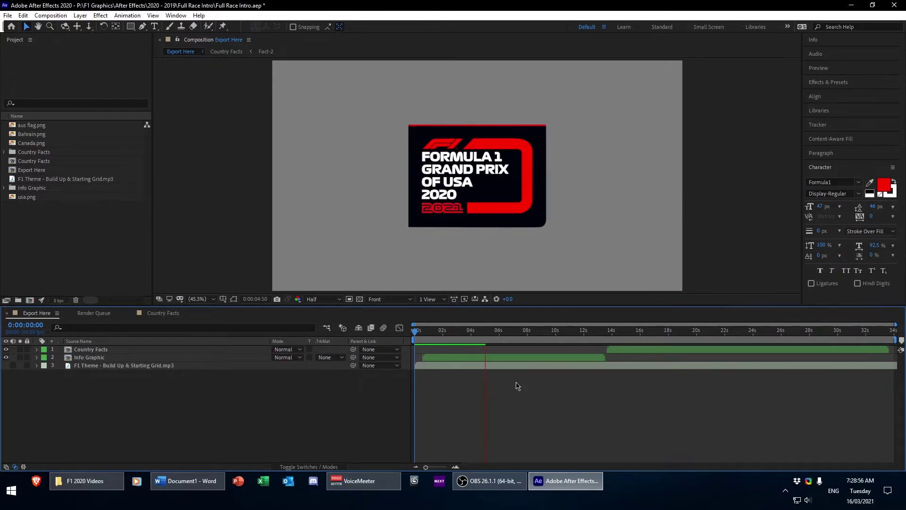
{"action": "key", "text": "ctrl+s"}
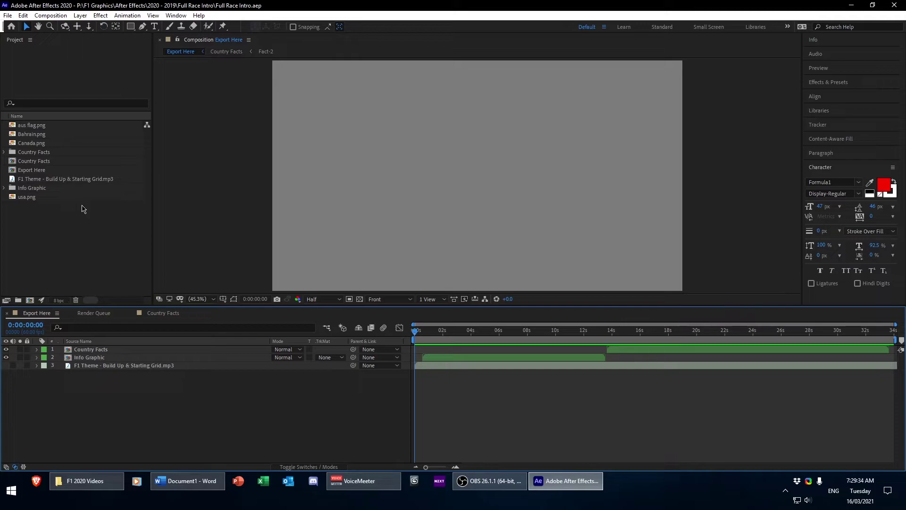
Delete the F1 Theme music layer and save the project again
{"action": "left_click", "coordinate": [185, 364]}
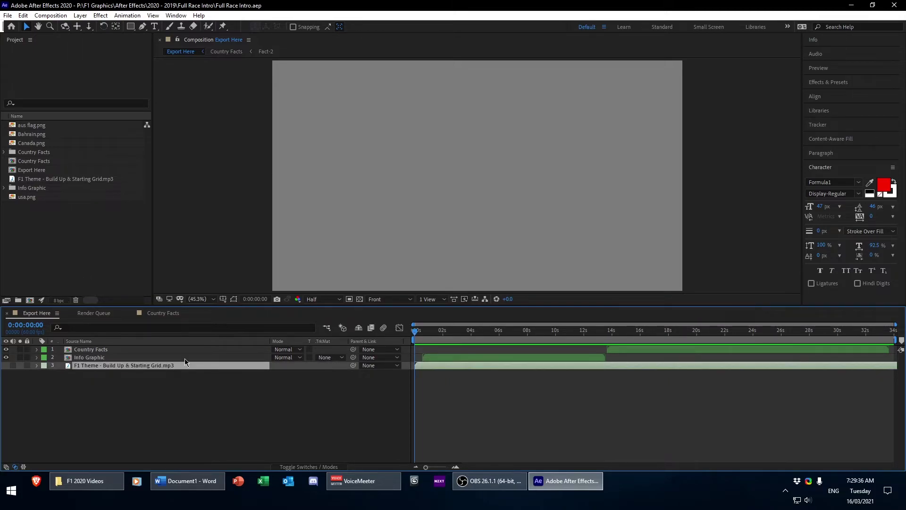
{"action": "key", "text": "Delete"}
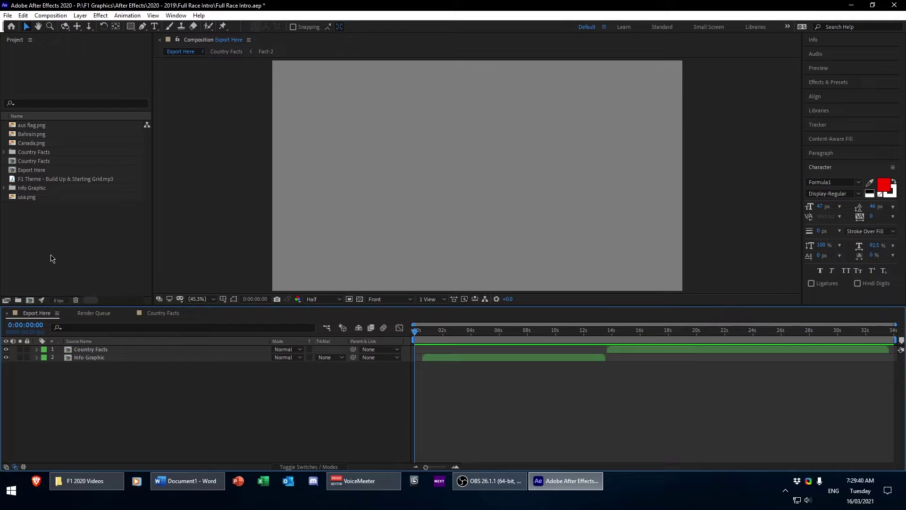
{"action": "left_click", "coordinate": [30, 488]}
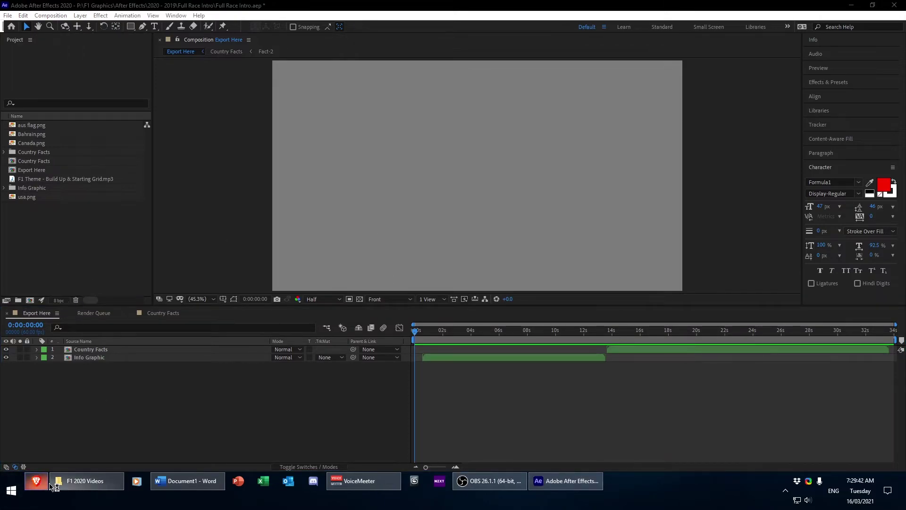
{"action": "mouse_move", "coordinate": [50, 484]}
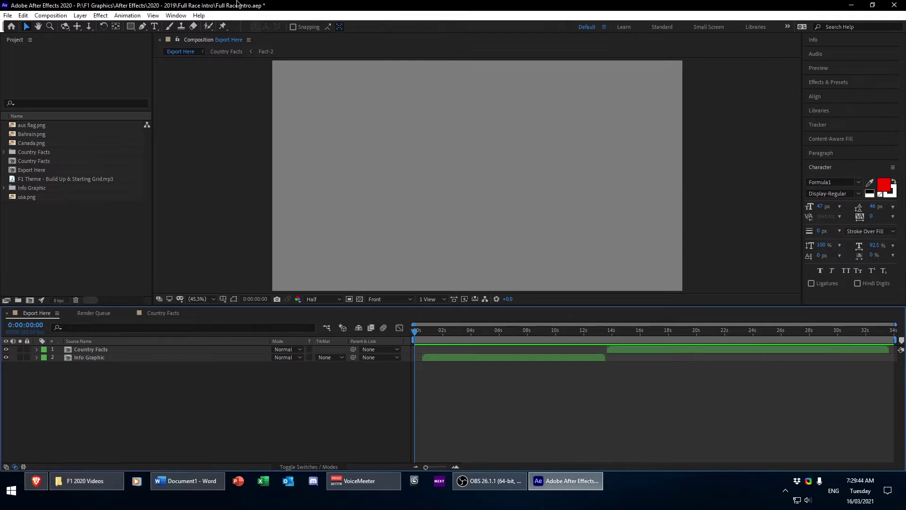
{"action": "key", "text": "ctrl+s"}
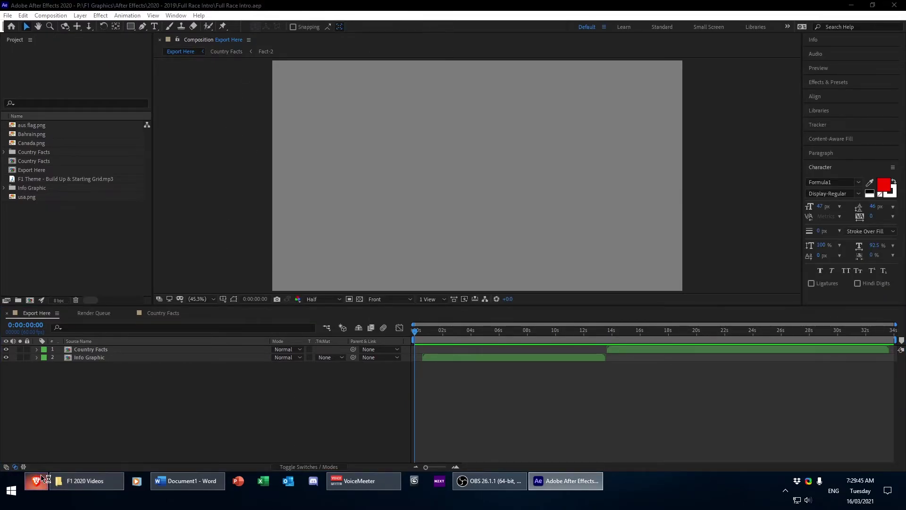
Open YouTube in a new browser window, search for 'texas drone' and mute the sound
{"action": "left_click", "coordinate": [42, 478]}
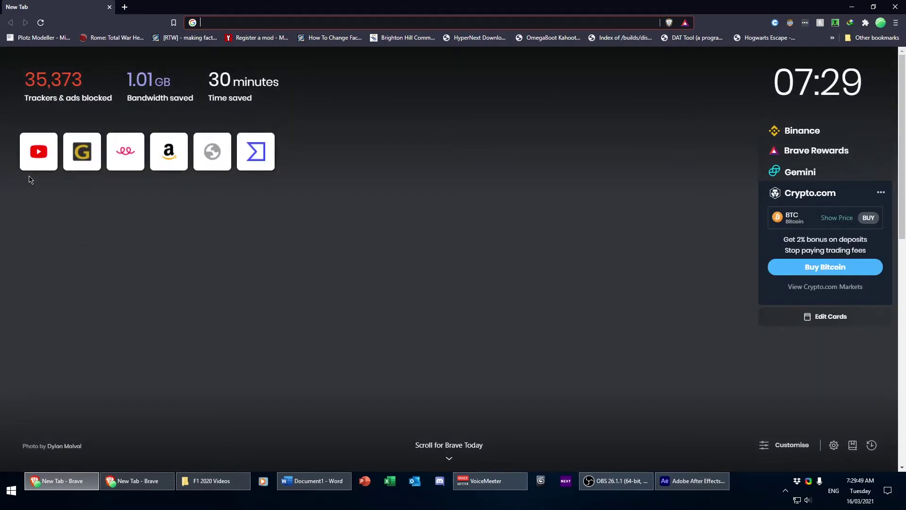
{"action": "left_click", "coordinate": [37, 155]}
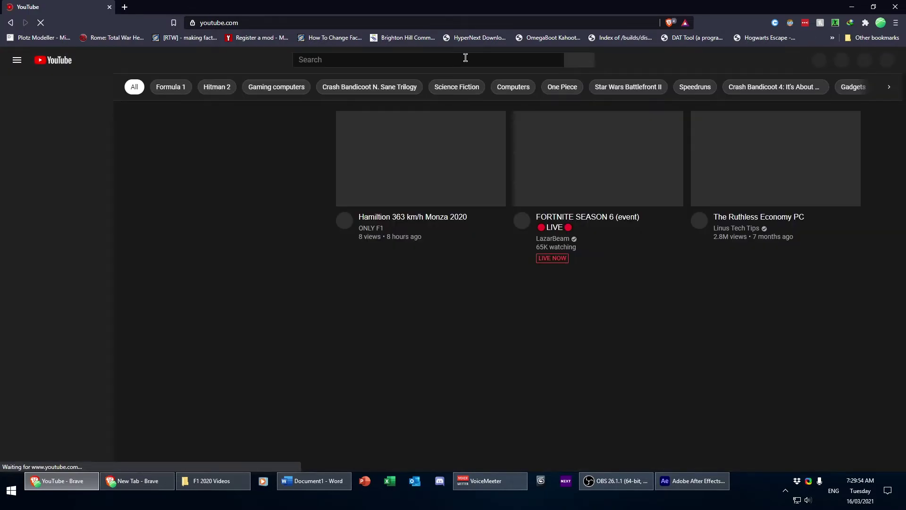
{"action": "type", "text": "tex"}
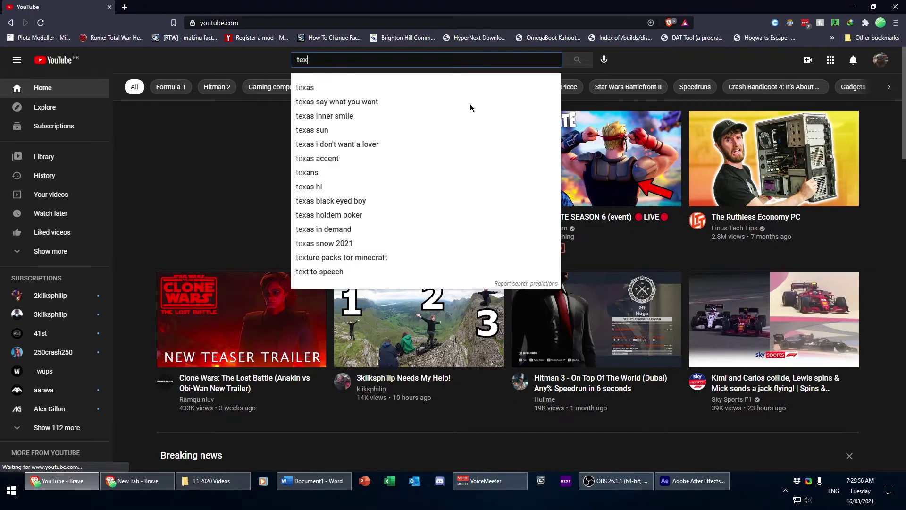
{"action": "type", "text": "as drob"}
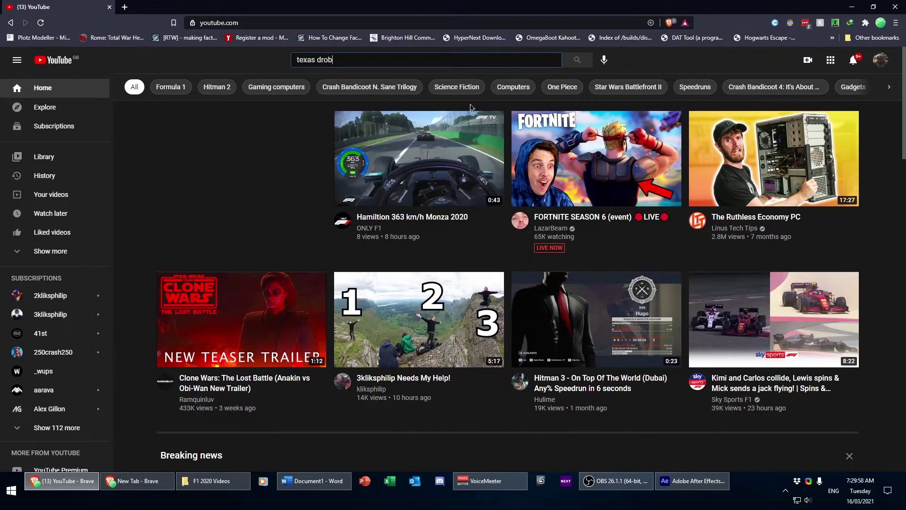
{"action": "key", "text": "BackSpace"}
{"action": "type", "text": "ne"}
{"action": "key", "text": "Return"}
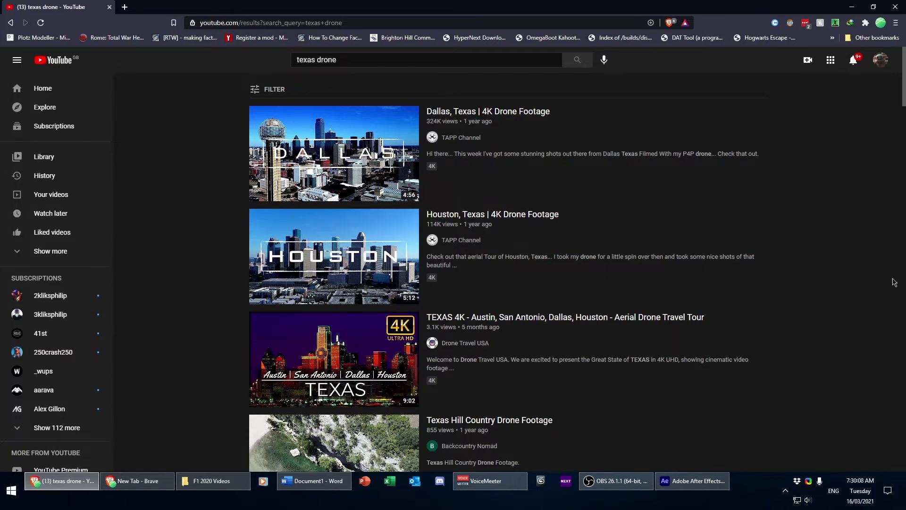
{"action": "key", "text": "XF86AudioMute"}
Preview the Dallas drone video, then open the TEXAS 4K aerial drone tour at its Austin chapter
{"action": "left_click", "coordinate": [595, 179]}
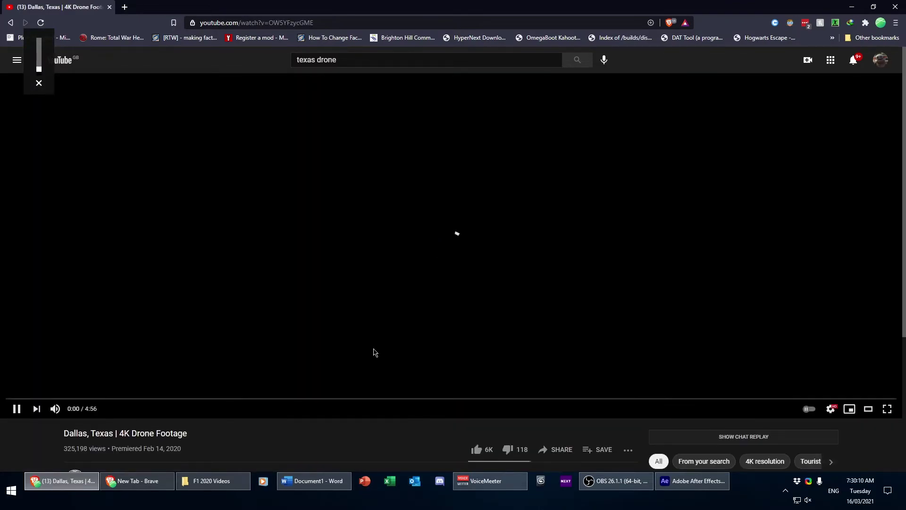
{"action": "left_click", "coordinate": [109, 399]}
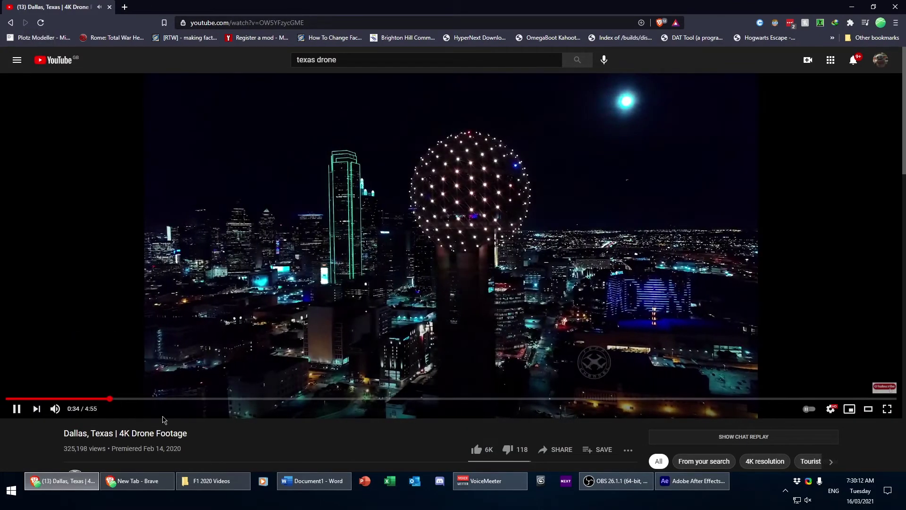
{"action": "key", "text": "alt+Left"}
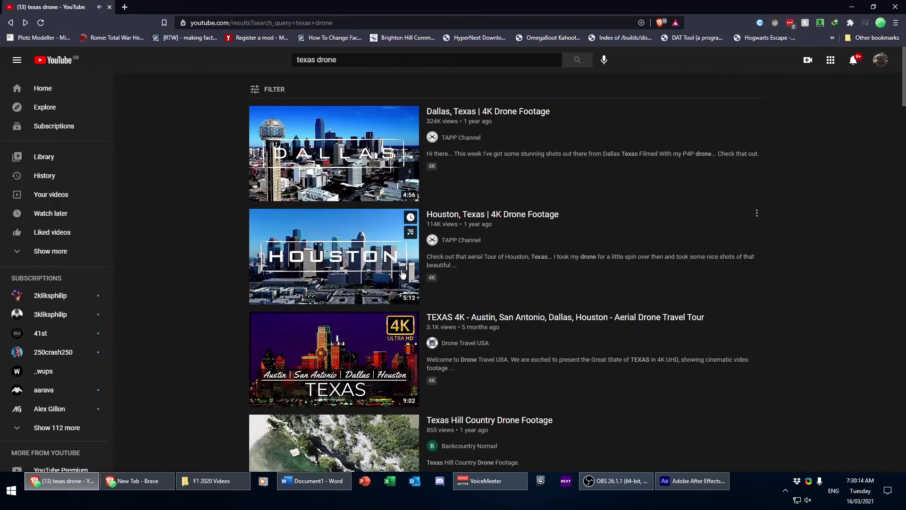
{"action": "scroll", "coordinate": [151, 339], "scroll_direction": "down", "scroll_amount": 1}
{"action": "left_click", "coordinate": [293, 327]}
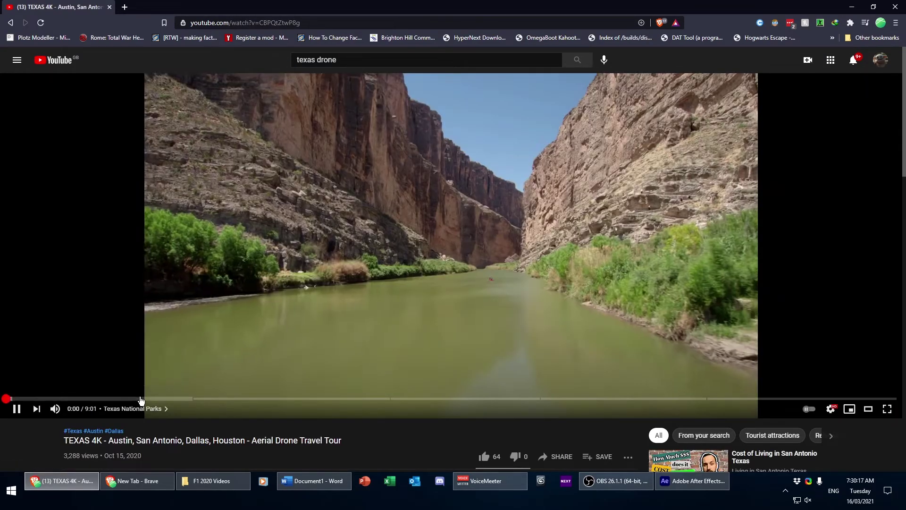
{"action": "left_click", "coordinate": [141, 398]}
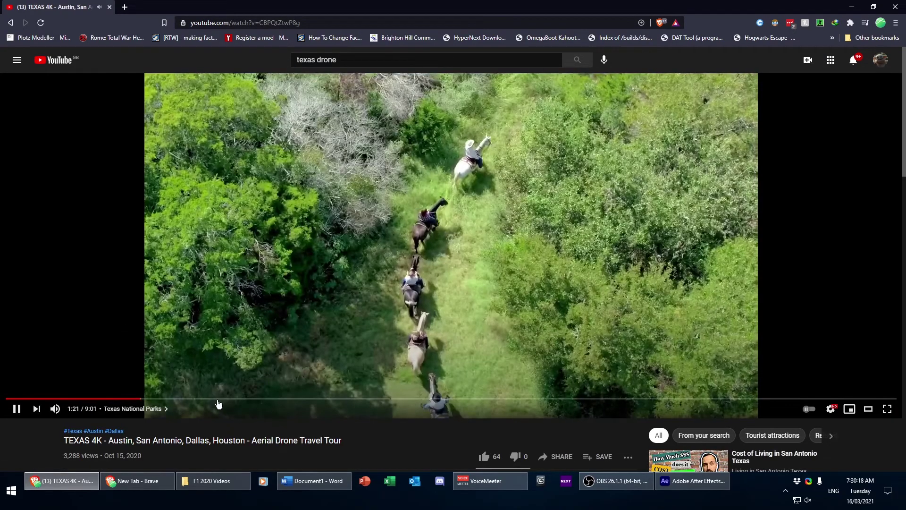
{"action": "left_click", "coordinate": [214, 398]}
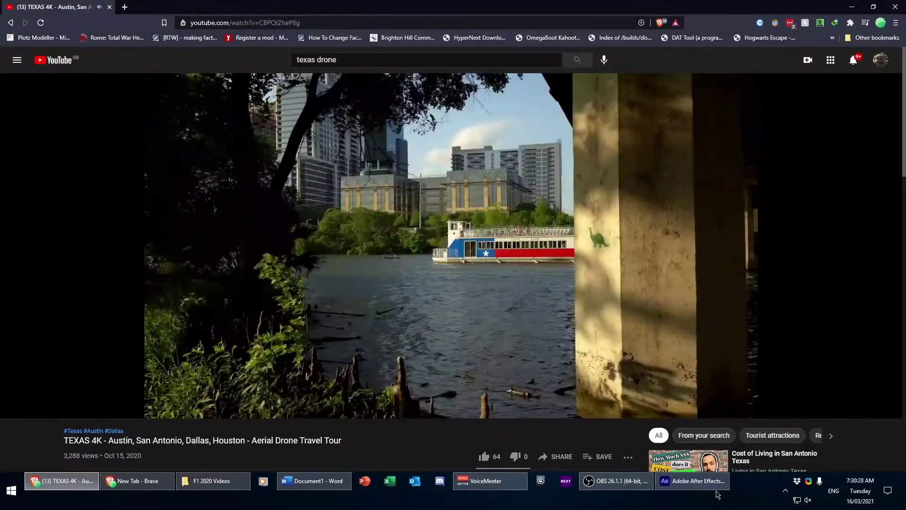
{"action": "left_click", "coordinate": [713, 484]}
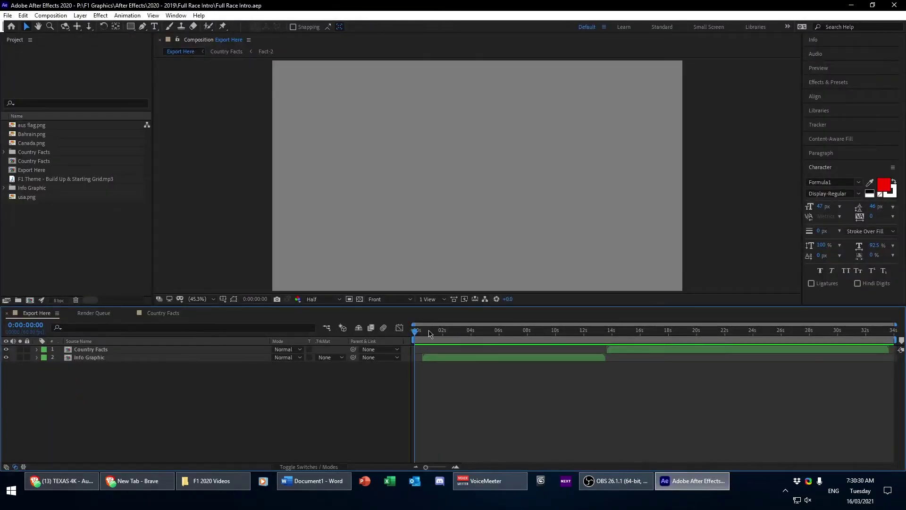
Scrub the Export Here timeline to about 0:00:10 to view the TEXAS USA title card
{"action": "left_click_drag", "start_coordinate": [429, 333], "coordinate": [566, 346]}
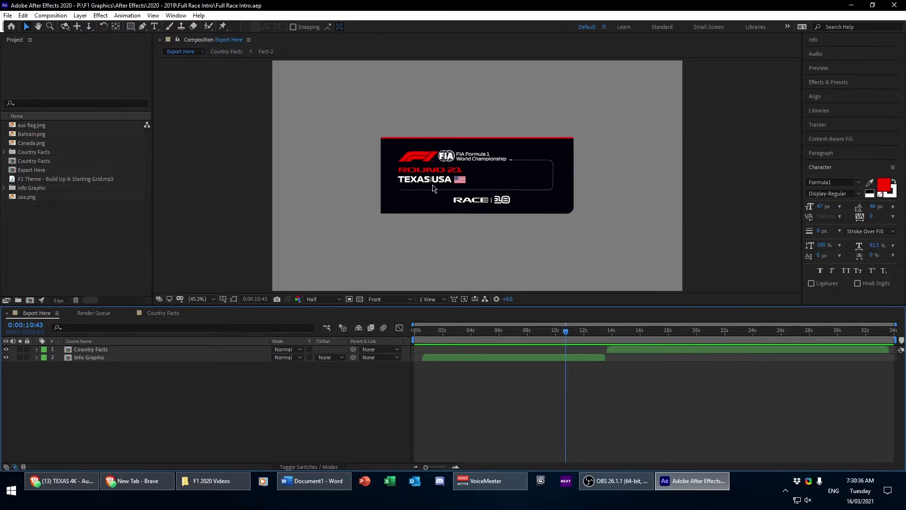
Skim the Texas drone video from 2:25 past 3:11 to the San Antonio footage
{"action": "left_click", "coordinate": [59, 480]}
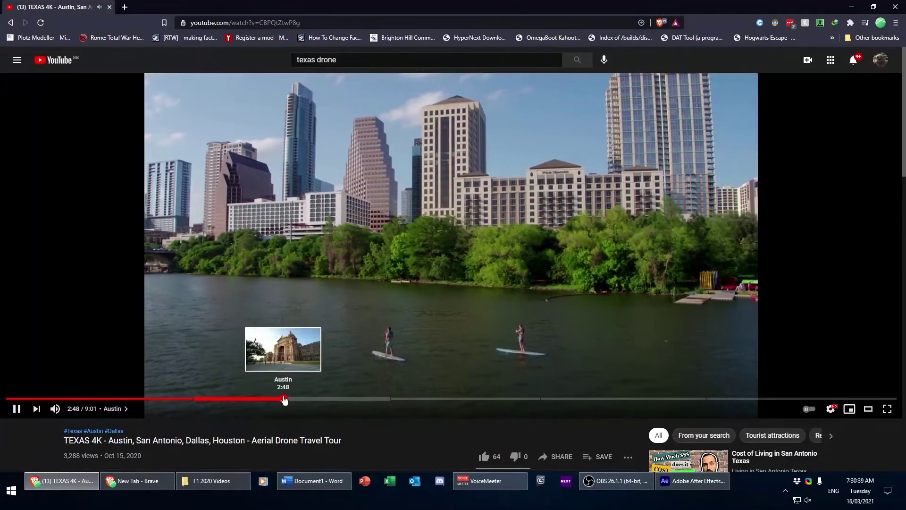
{"action": "left_click_drag", "start_coordinate": [282, 399], "coordinate": [415, 401]}
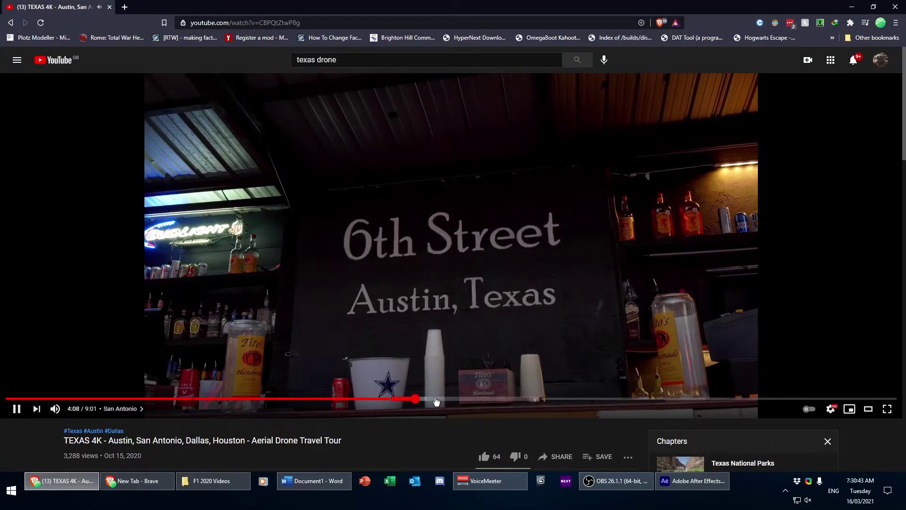
{"action": "left_click", "coordinate": [436, 402]}
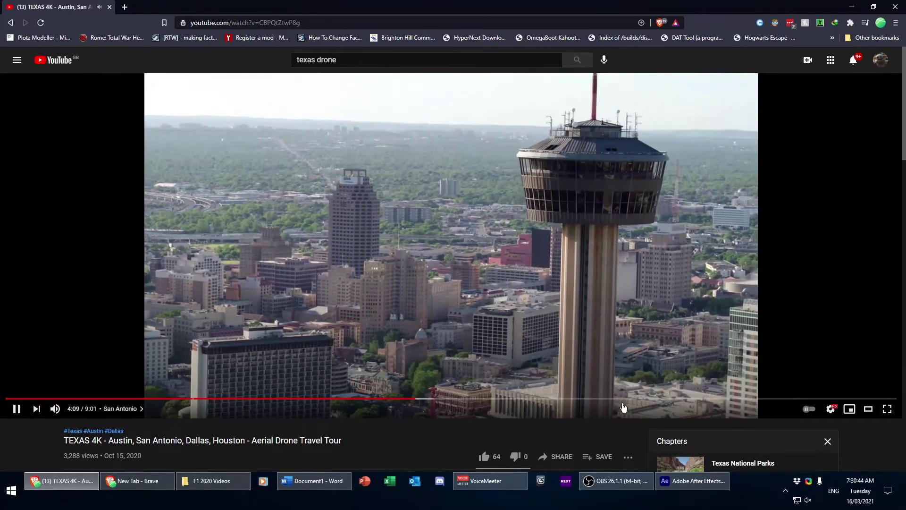
Replace the search with 'austin drone' and run it
{"action": "key", "text": "alt+Left"}
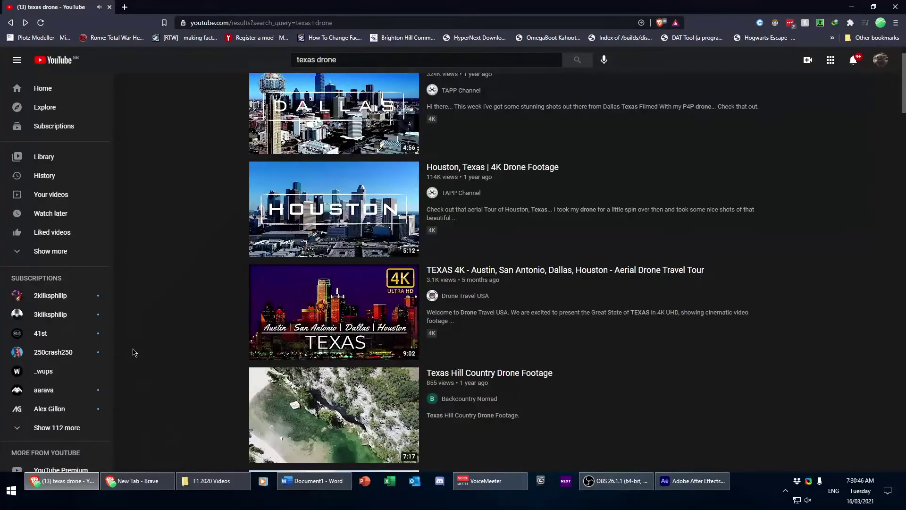
{"action": "scroll", "coordinate": [136, 349], "scroll_direction": "down", "scroll_amount": 4}
{"action": "scroll", "coordinate": [165, 320], "scroll_direction": "up", "scroll_amount": 5}
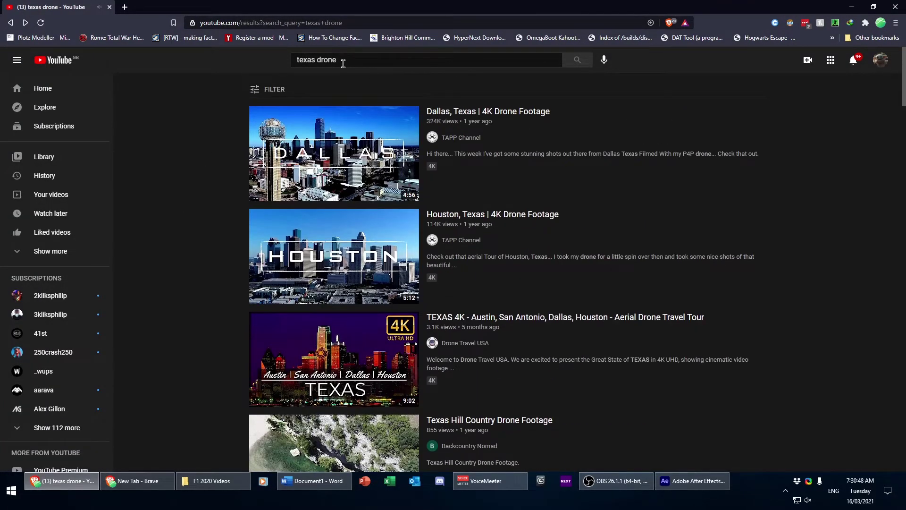
{"action": "left_click", "coordinate": [343, 63]}
{"action": "key", "text": "ctrl+a"}
{"action": "type", "text": "au"}
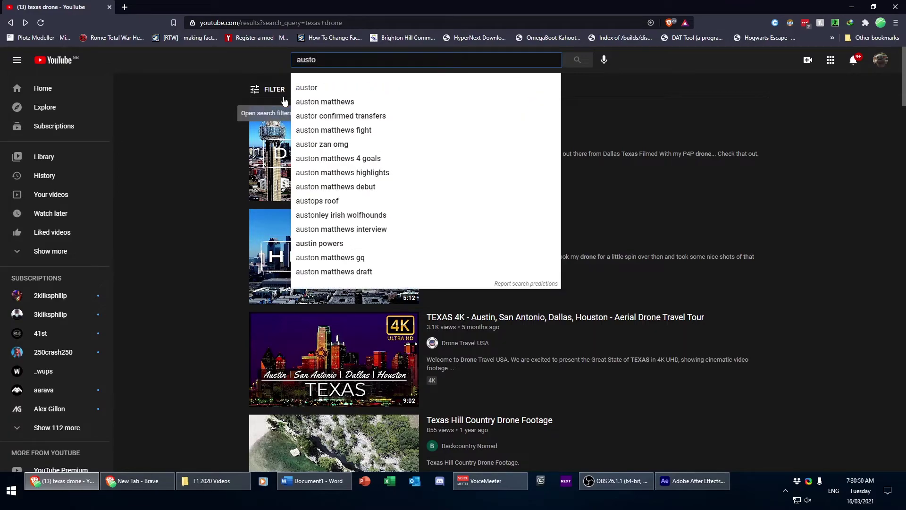
{"action": "type", "text": "stin drovb"}
{"action": "key", "text": "BackSpace"}
{"action": "key", "text": "BackSpace"}
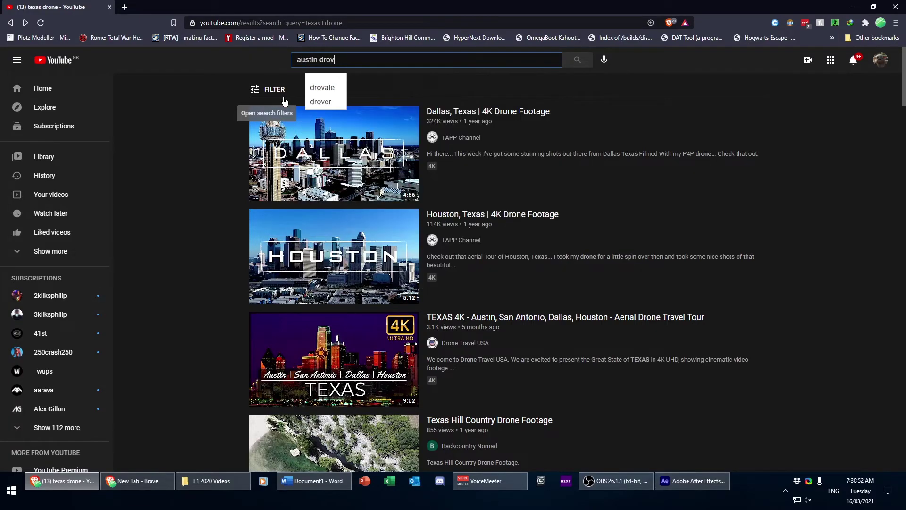
{"action": "type", "text": "ne"}
{"action": "key", "text": "Return"}
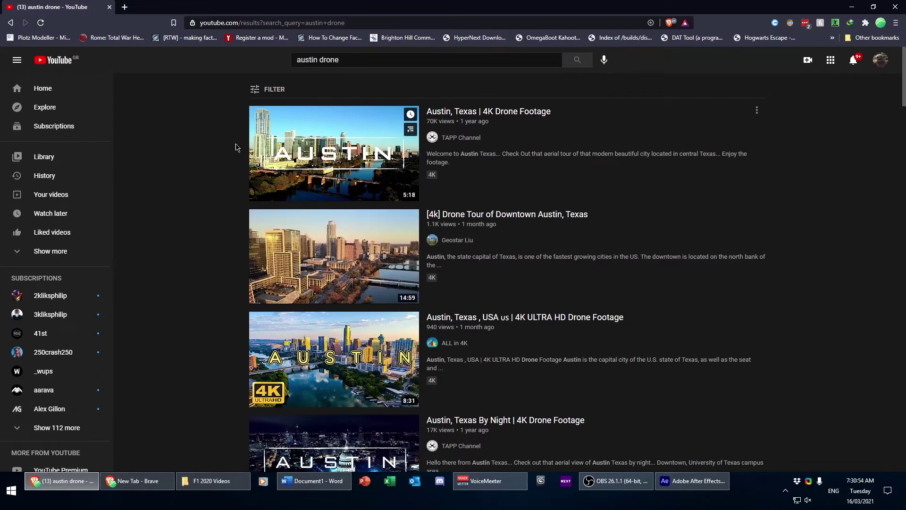
{"action": "scroll", "coordinate": [189, 283], "scroll_direction": "down", "scroll_amount": 1}
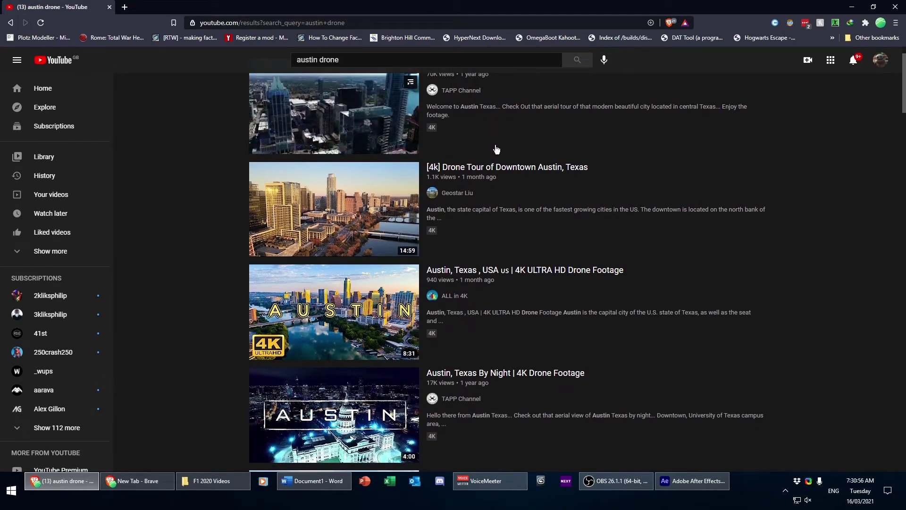
Preview the [4k] Drone Tour of Downtown Austin, Texas up to 1:40, copy its address, and close it
{"action": "left_click", "coordinate": [501, 174]}
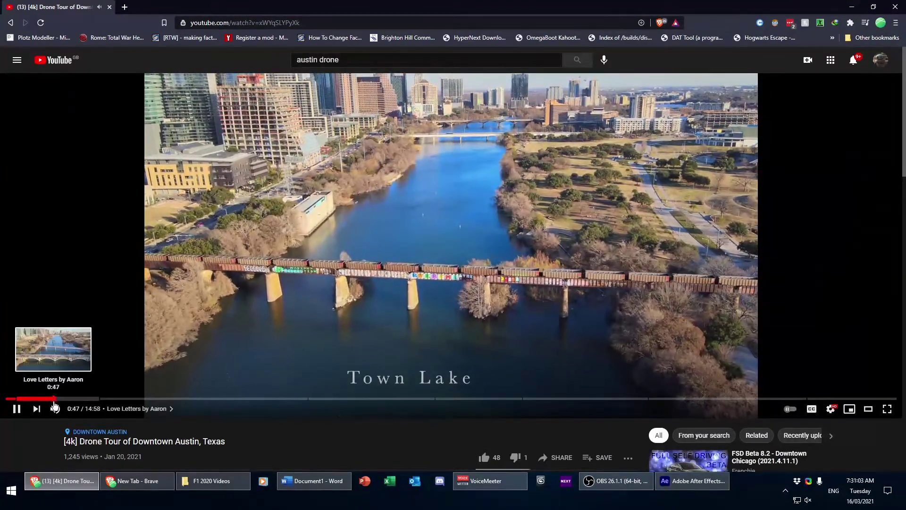
{"action": "left_click", "coordinate": [53, 398]}
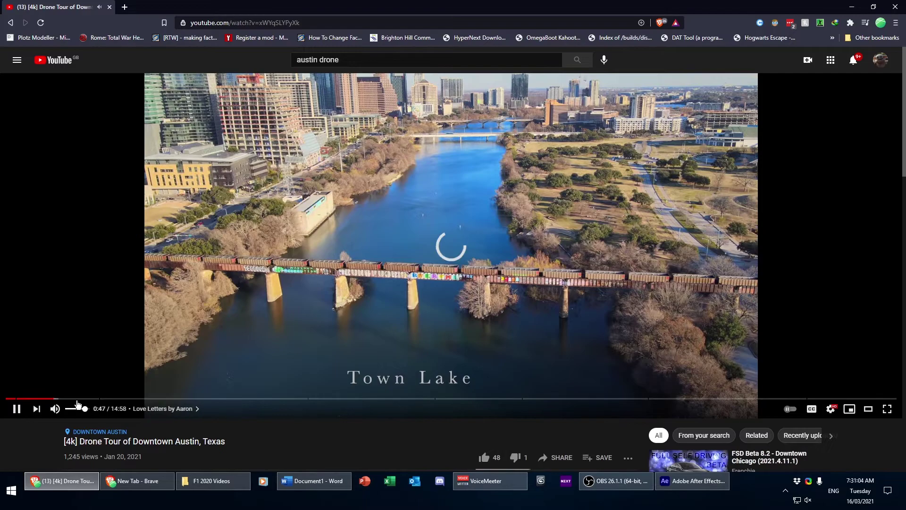
{"action": "left_click", "coordinate": [81, 398]}
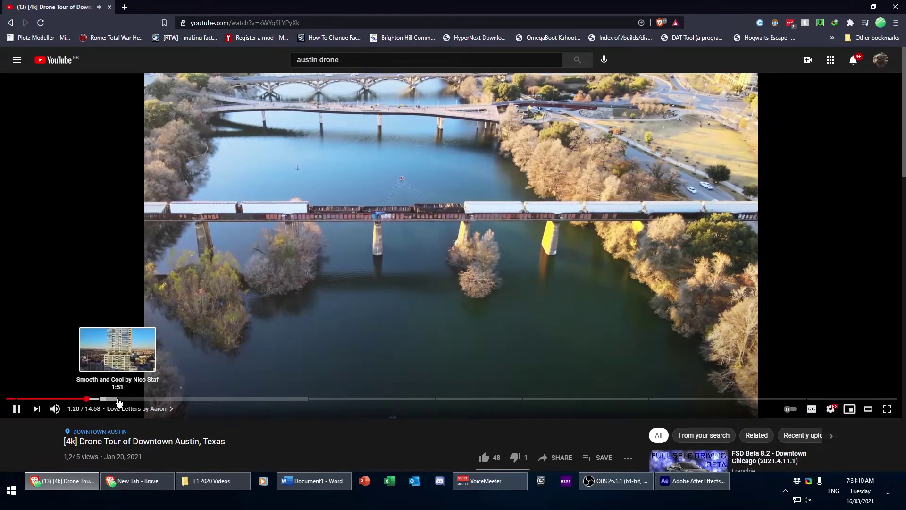
{"action": "left_click", "coordinate": [104, 400]}
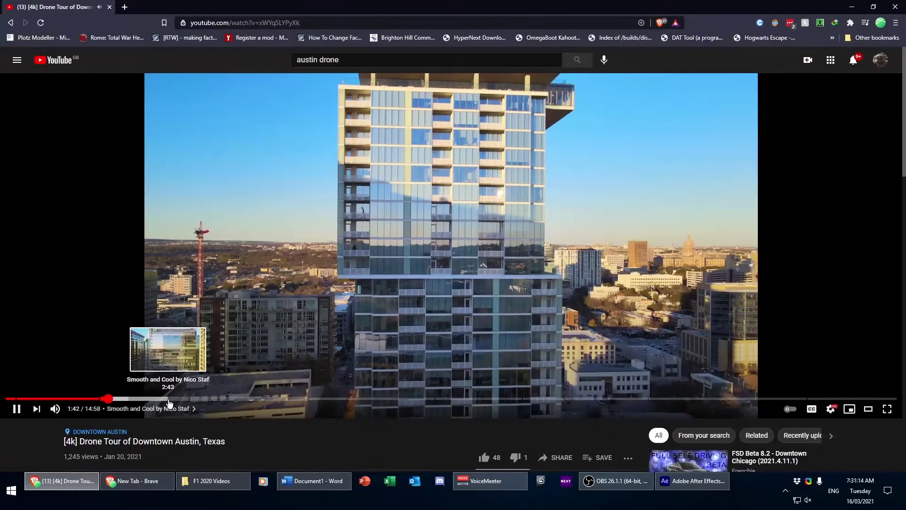
{"action": "key", "text": "k"}
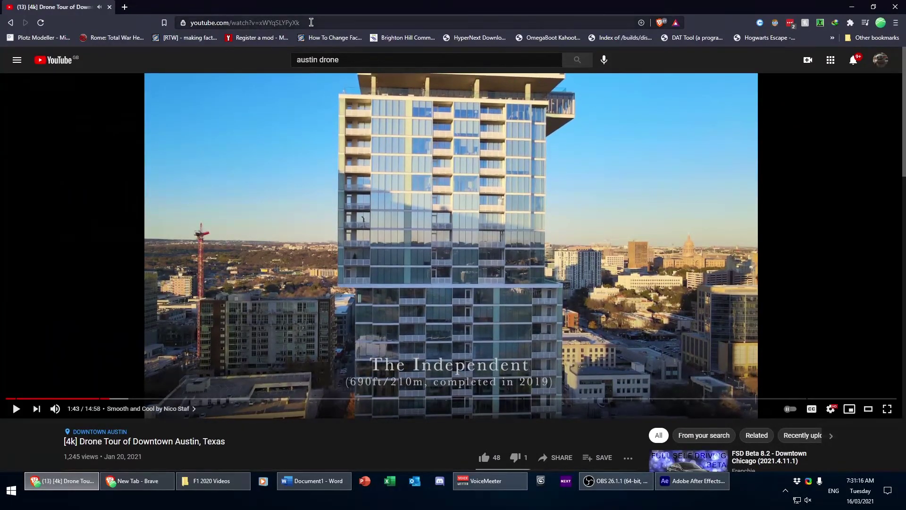
{"action": "left_click", "coordinate": [312, 23]}
{"action": "key", "text": "ctrl+w"}
{"action": "key", "text": "super+d"}
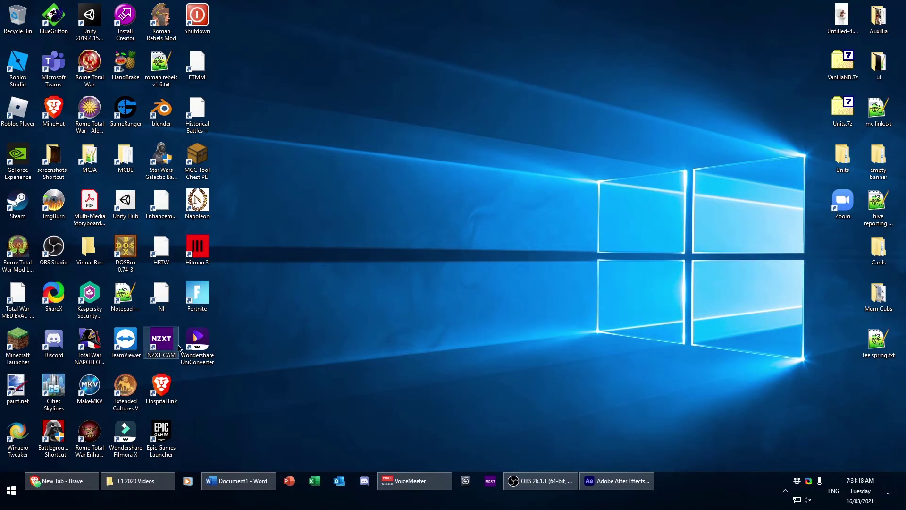
Launch UniConverter, then add the Austin drone footage to Export Here as layer 3, sliding it earlier
{"action": "double_click", "coordinate": [196, 342]}
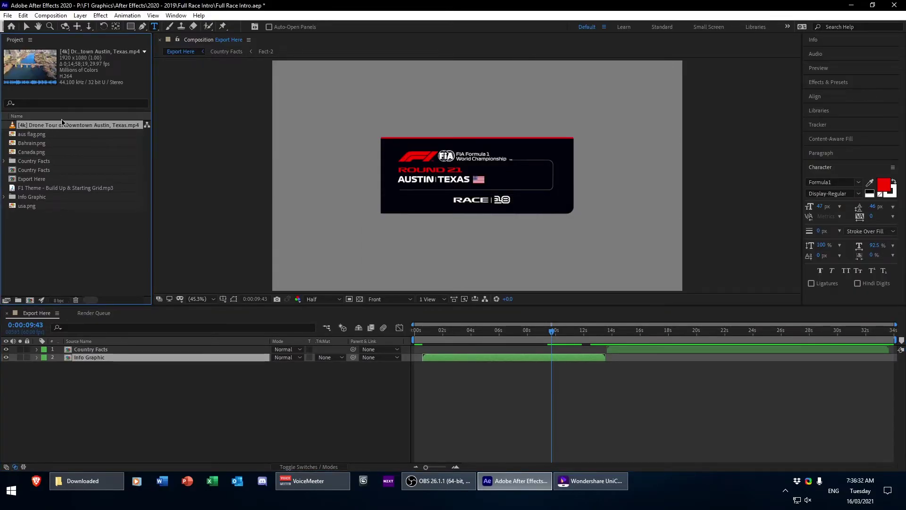
{"action": "left_click_drag", "start_coordinate": [95, 125], "coordinate": [142, 397]}
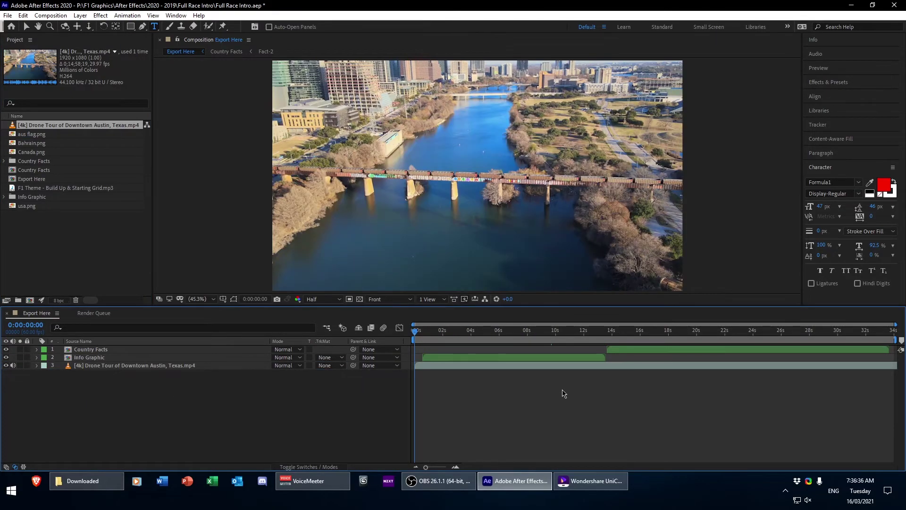
{"action": "left_click_drag", "start_coordinate": [831, 367], "coordinate": [609, 375]}
{"action": "left_click", "coordinate": [589, 392]}
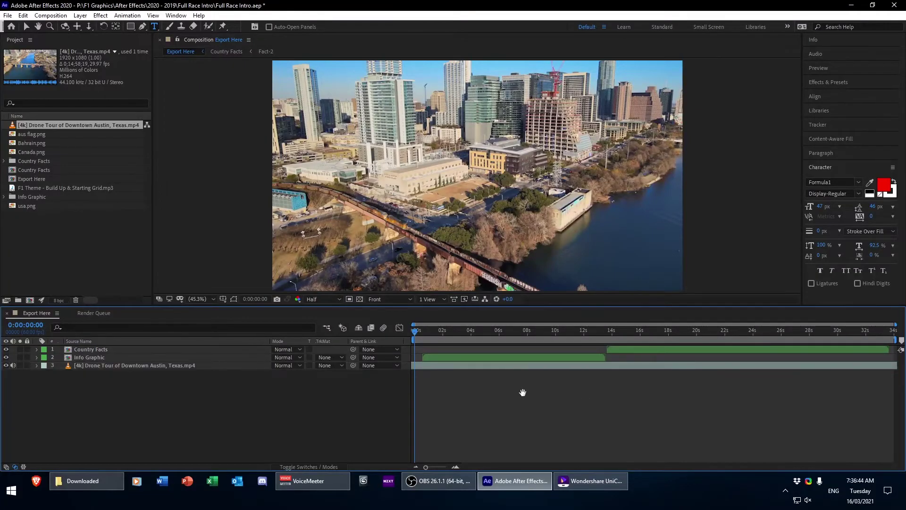
Preview the comp and shift the drone footage's timing so it opens on a river shot
{"action": "key", "text": "space"}
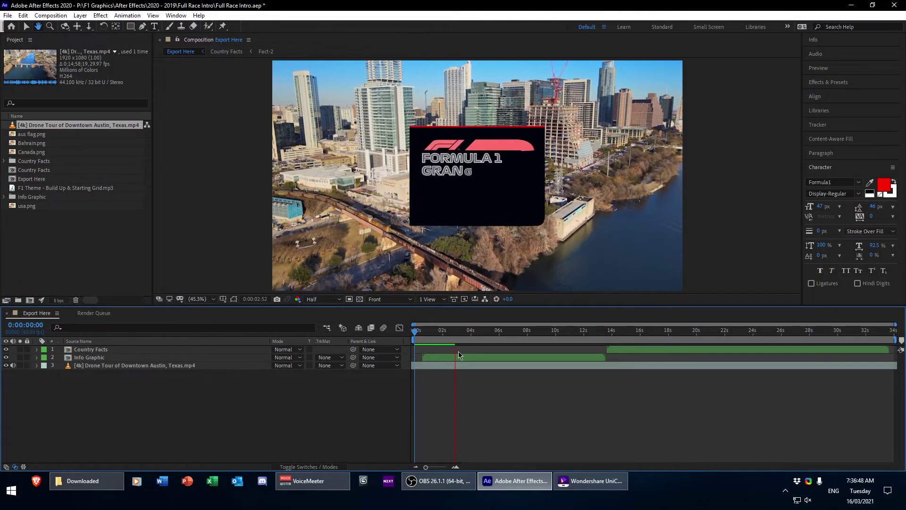
{"action": "key", "text": "space"}
{"action": "left_click_drag", "start_coordinate": [453, 333], "coordinate": [390, 336]}
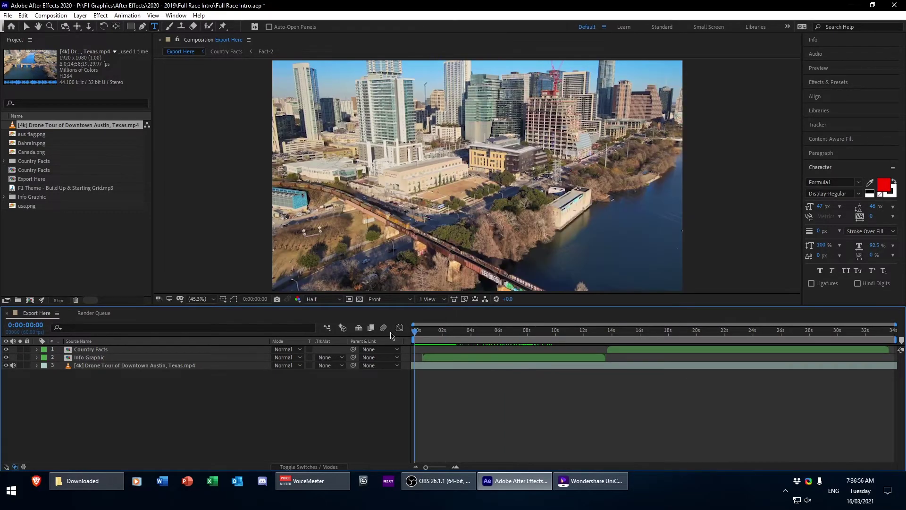
{"action": "mouse_move", "coordinate": [883, 368]}
{"action": "left_mouse_down"}
{"action": "mouse_move", "coordinate": [788, 382]}
{"action": "mouse_move", "coordinate": [424, 381]}
{"action": "left_mouse_up"}
{"action": "left_click_drag", "start_coordinate": [871, 371], "coordinate": [763, 370]}
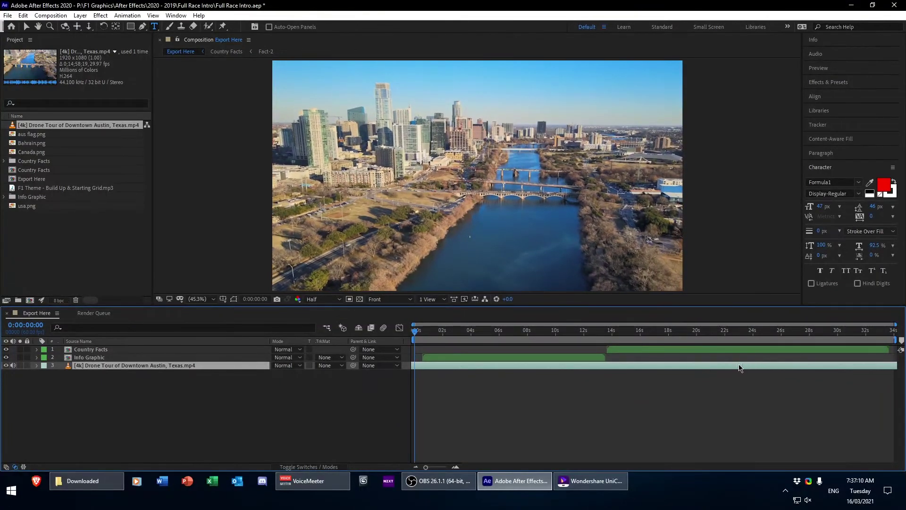
{"action": "mouse_move", "coordinate": [817, 359]}
{"action": "left_mouse_down"}
{"action": "mouse_move", "coordinate": [865, 366]}
{"action": "mouse_move", "coordinate": [823, 370]}
{"action": "left_mouse_up"}
{"action": "left_click", "coordinate": [787, 394]}
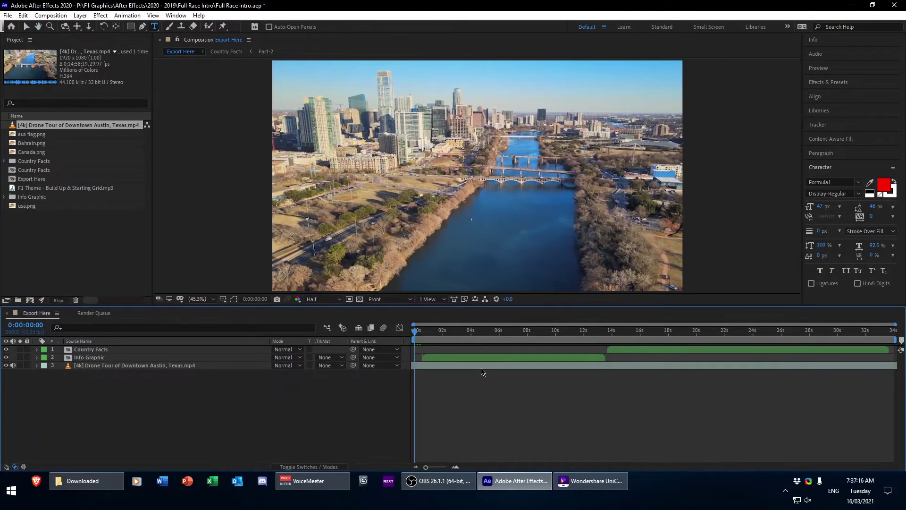
{"action": "left_click_drag", "start_coordinate": [415, 334], "coordinate": [810, 335]}
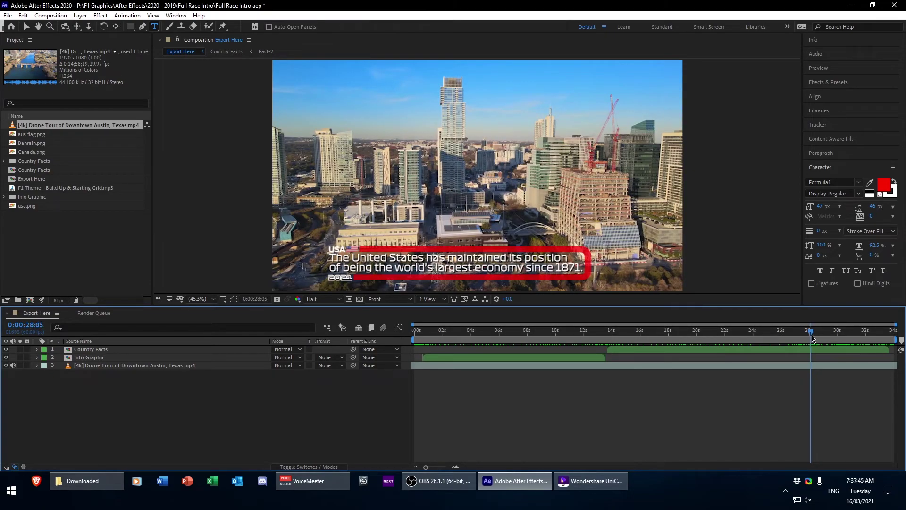
Keyframe the drone layer's Opacity in its Transform properties so it drops to 0%
{"action": "right_click", "coordinate": [811, 371]}
{"action": "key", "text": "Escape"}
{"action": "left_click", "coordinate": [817, 383]}
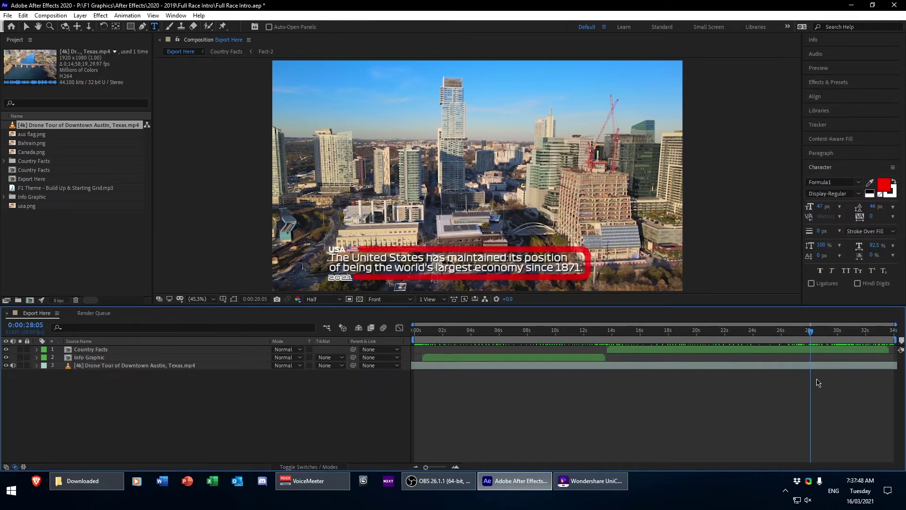
{"action": "left_click", "coordinate": [811, 365]}
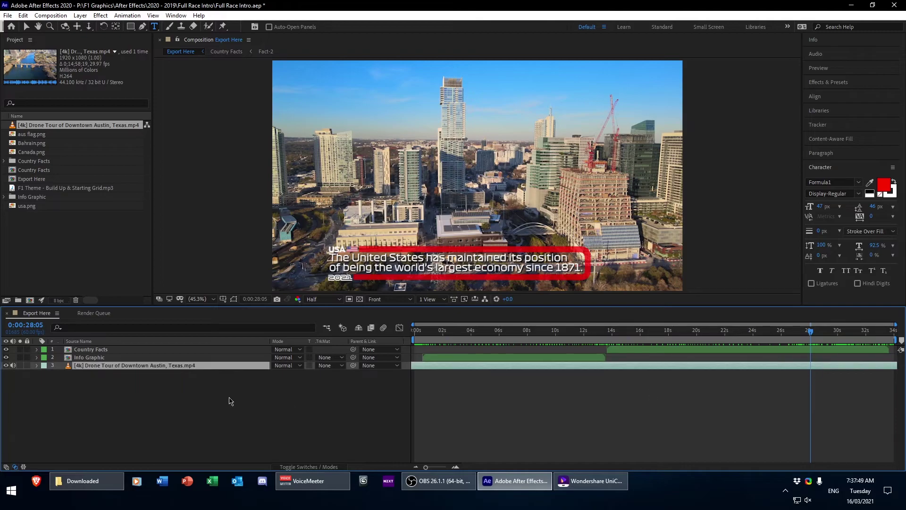
{"action": "left_click", "coordinate": [37, 365]}
{"action": "left_click", "coordinate": [45, 373]}
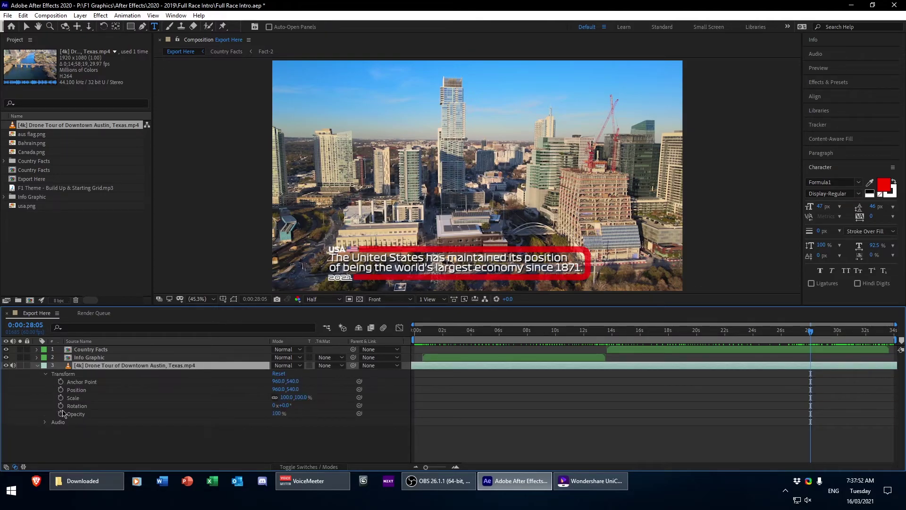
{"action": "left_click", "coordinate": [61, 413]}
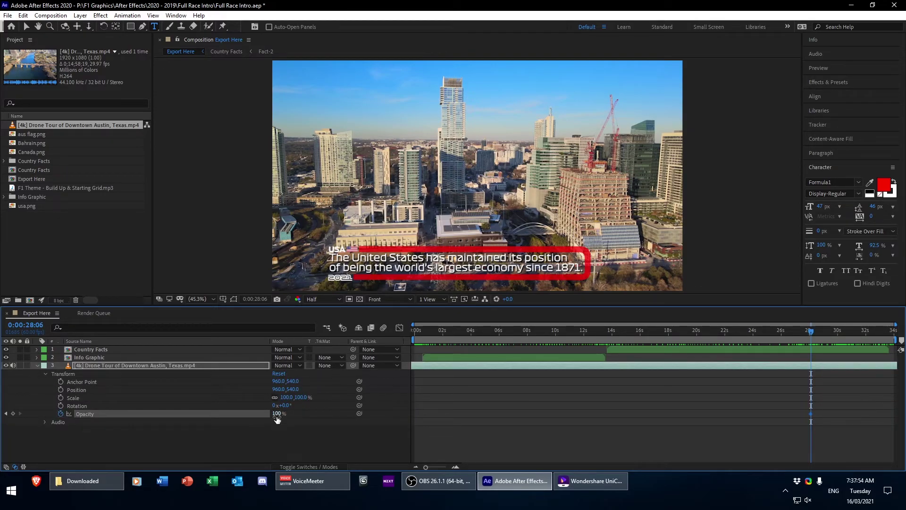
{"action": "type", "text": "0"}
{"action": "left_click", "coordinate": [341, 415]}
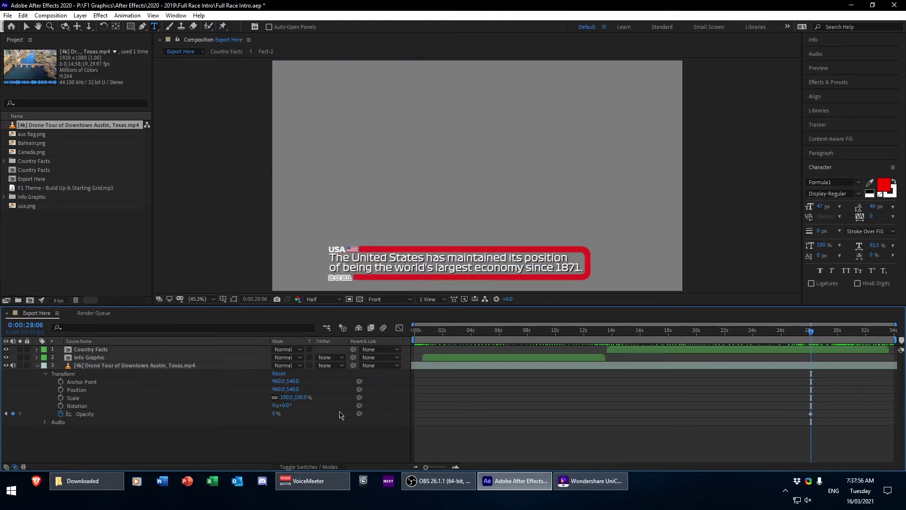
Drag a second copy of the drone footage from the Project panel below layer 3
{"action": "left_click", "coordinate": [49, 186]}
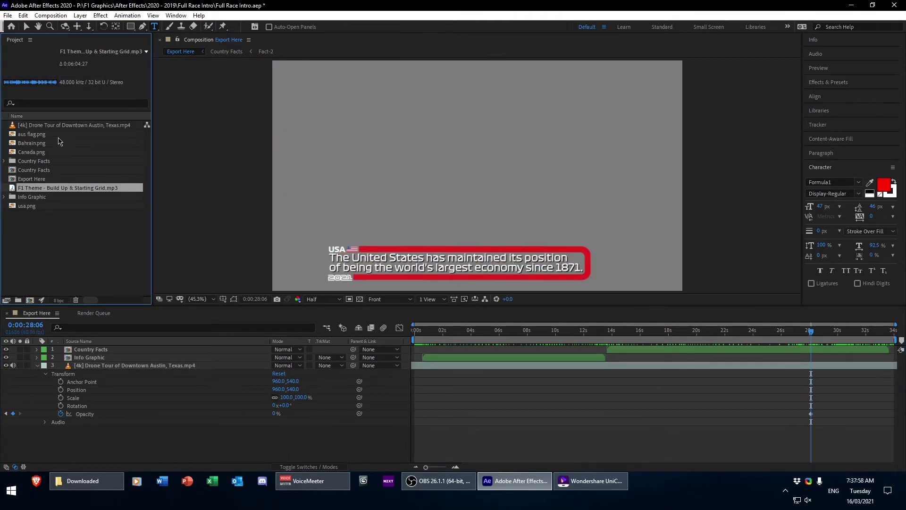
{"action": "left_click", "coordinate": [80, 126]}
{"action": "left_click_drag", "start_coordinate": [44, 128], "coordinate": [315, 446]}
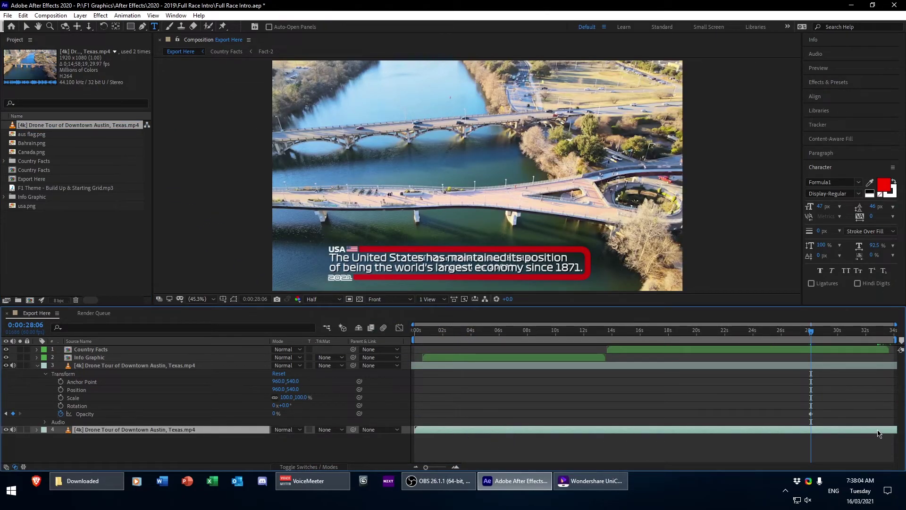
Slide the second drone clip along in time to reach the tower shot
{"action": "left_click", "coordinate": [855, 437]}
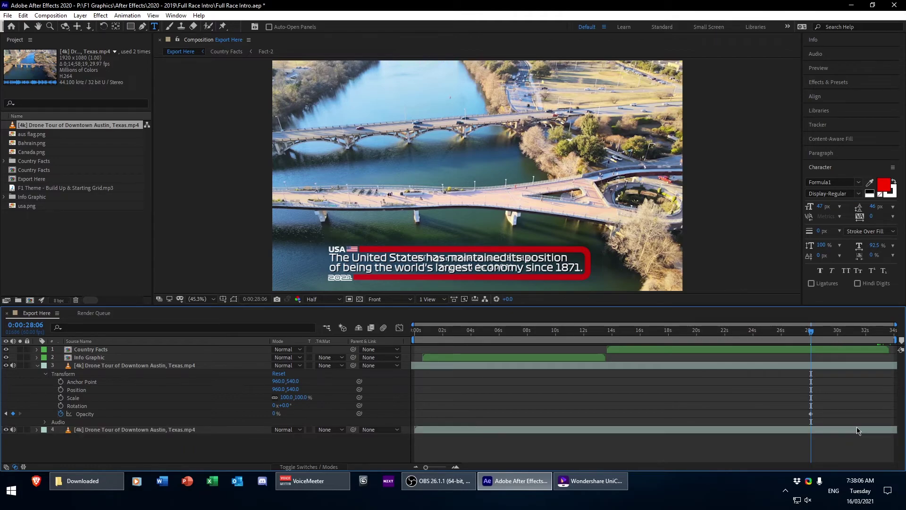
{"action": "left_click_drag", "start_coordinate": [858, 431], "coordinate": [614, 442]}
{"action": "left_click_drag", "start_coordinate": [551, 441], "coordinate": [582, 441]}
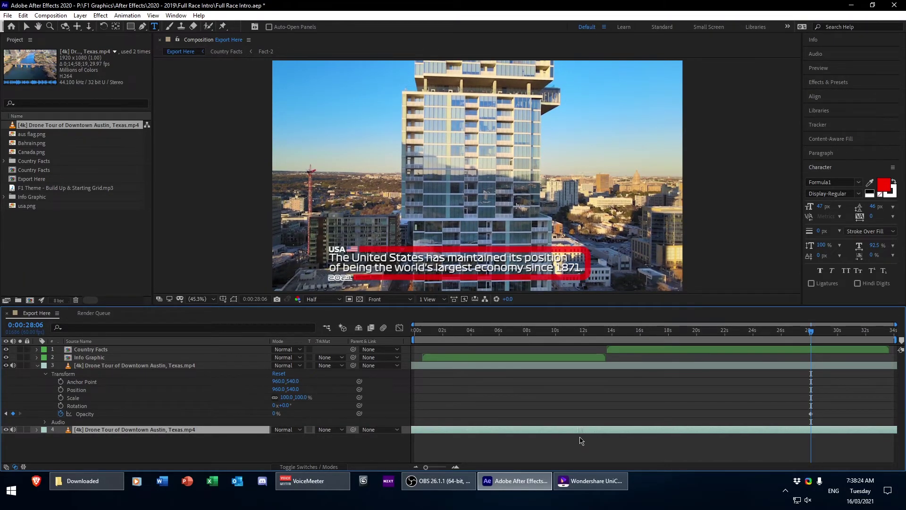
{"action": "left_click", "coordinate": [28, 435]}
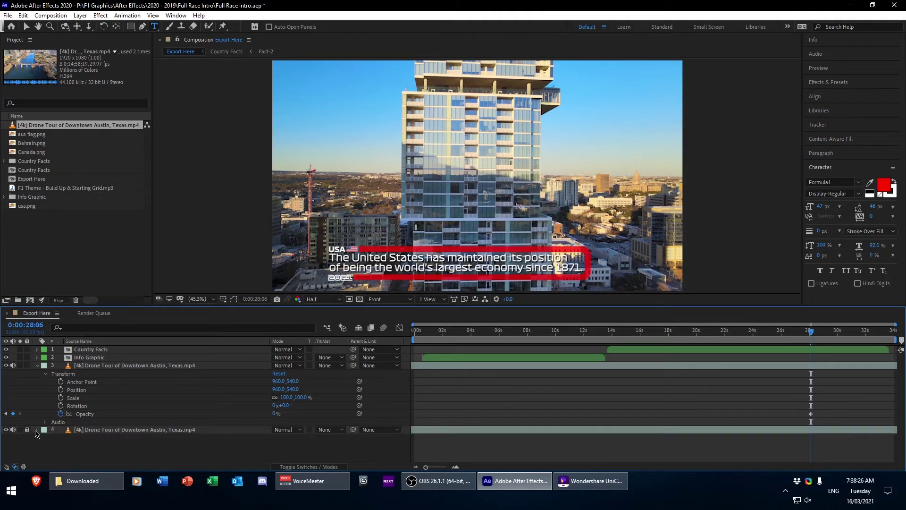
Keyframe layer 4's Opacity at 28:05, then collapse both drone layers' properties
{"action": "left_click", "coordinate": [36, 430]}
{"action": "left_click", "coordinate": [45, 438]}
{"action": "scroll", "coordinate": [142, 424], "scroll_direction": "down", "scroll_amount": 2}
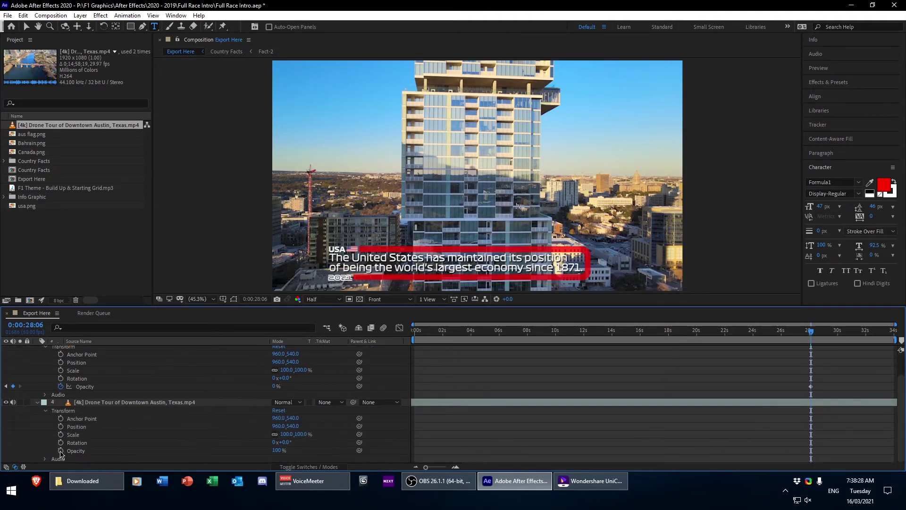
{"action": "left_click", "coordinate": [226, 451]}
{"action": "left_click", "coordinate": [7, 386]}
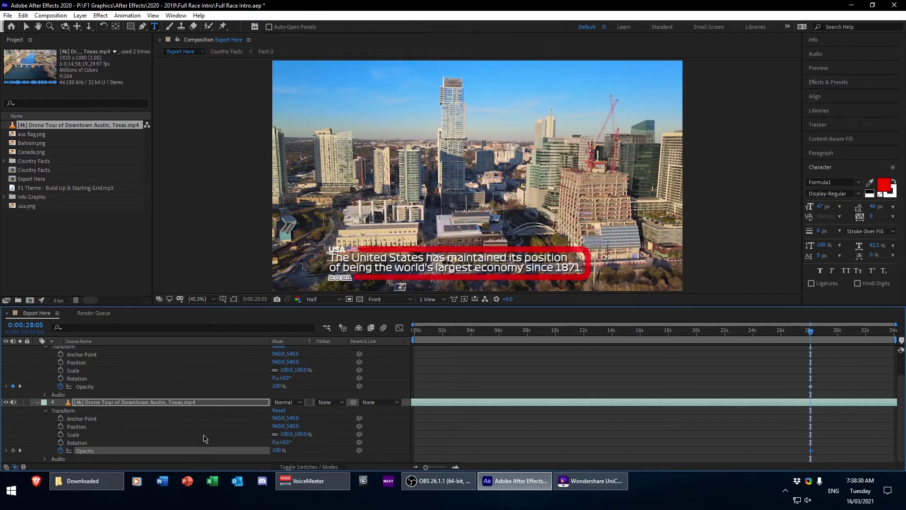
{"action": "left_click", "coordinate": [37, 401]}
{"action": "left_click", "coordinate": [803, 332]}
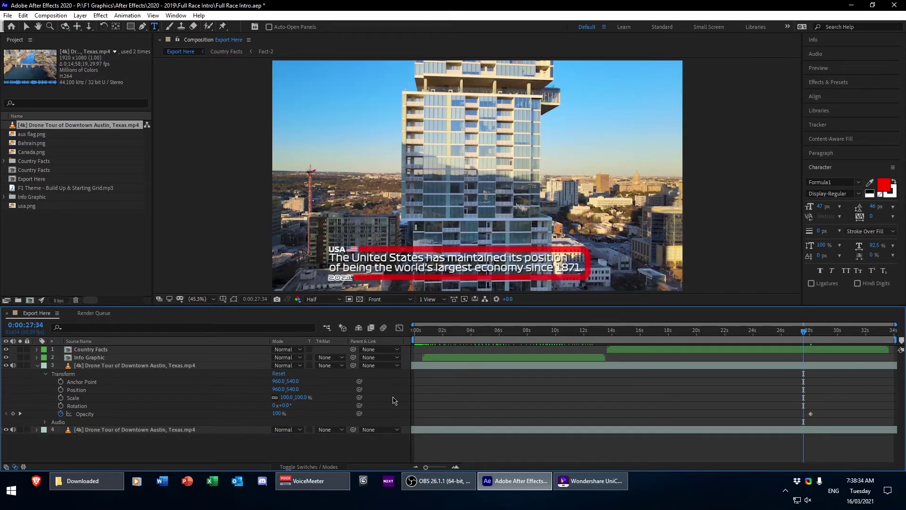
{"action": "left_click", "coordinate": [36, 365]}
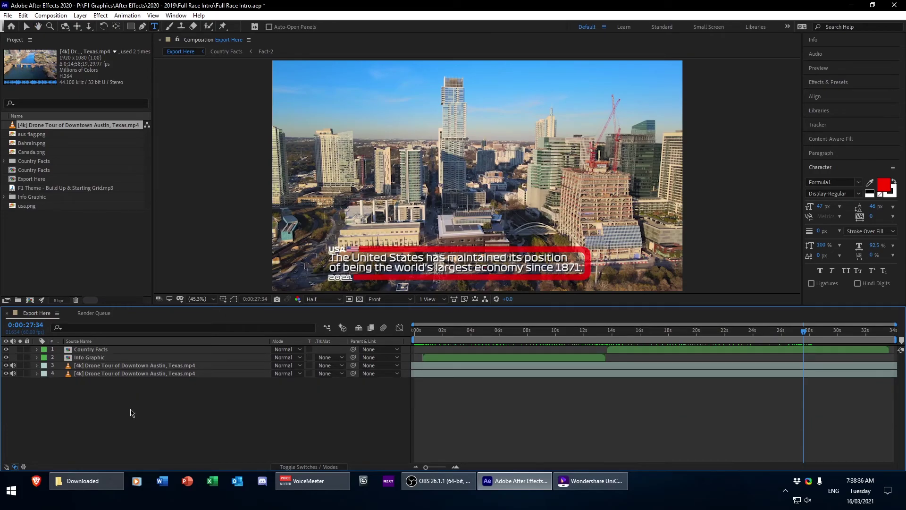
Preview the switch between the two drone clips around 27:34 to the end
{"action": "key", "text": "space"}
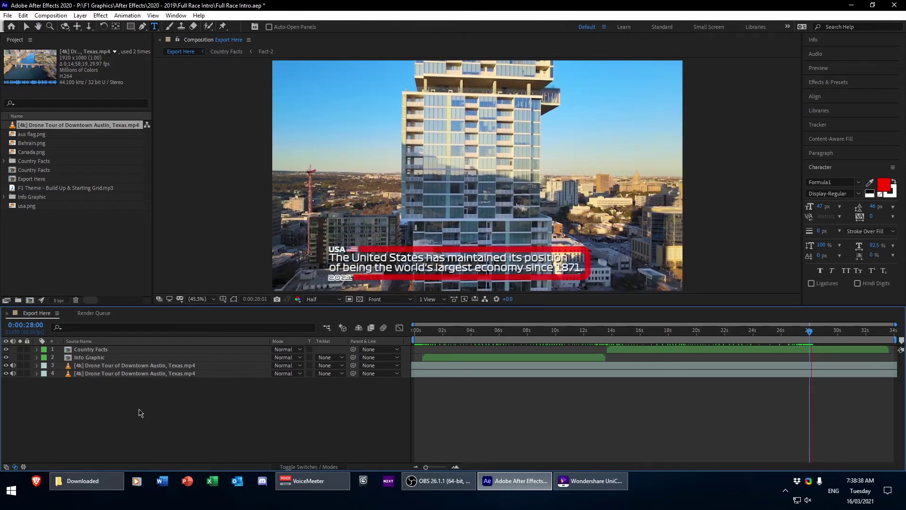
{"action": "key", "text": "ctrl+t"}
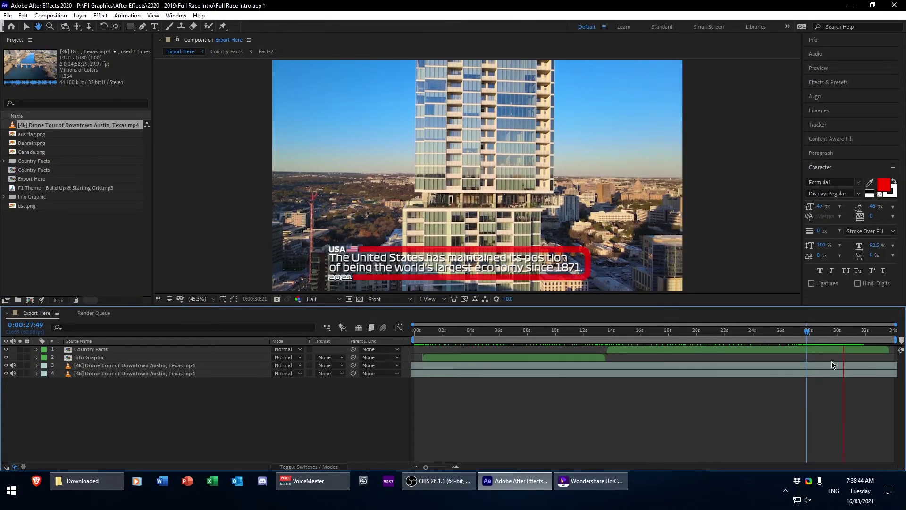
{"action": "key", "text": "space"}
{"action": "left_click_drag", "start_coordinate": [842, 333], "coordinate": [389, 327]}
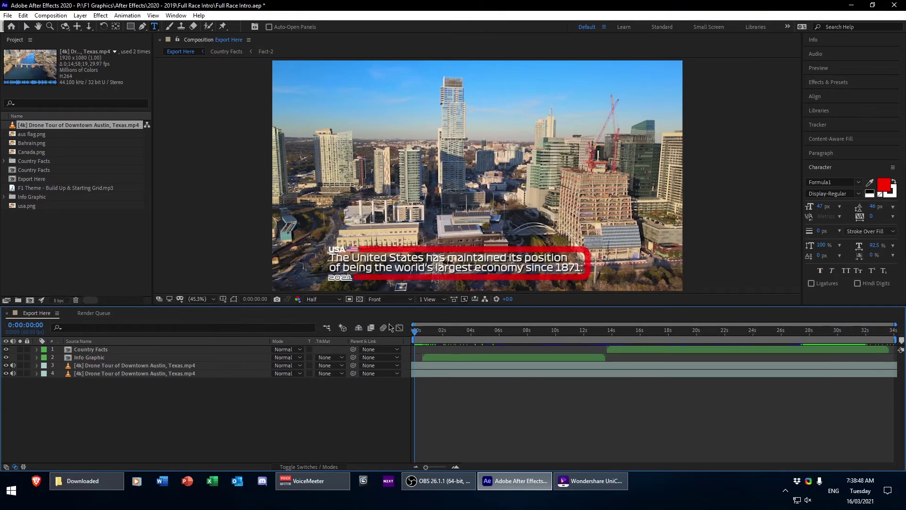
Queue Export Here for rendering as a QuickTime RGB movie saved as Export Here.mov
{"action": "left_click", "coordinate": [51, 15]}
{"action": "left_click", "coordinate": [71, 95]}
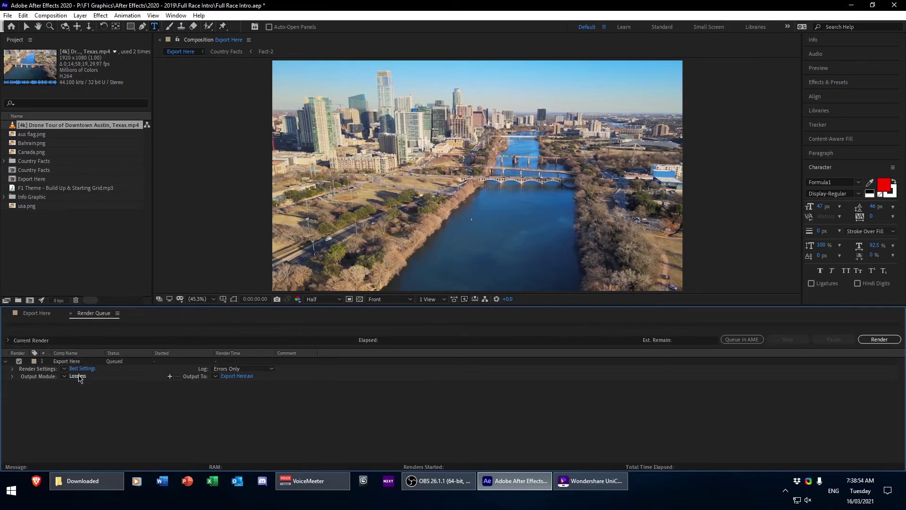
{"action": "left_click", "coordinate": [78, 376]}
{"action": "left_click", "coordinate": [107, 53]}
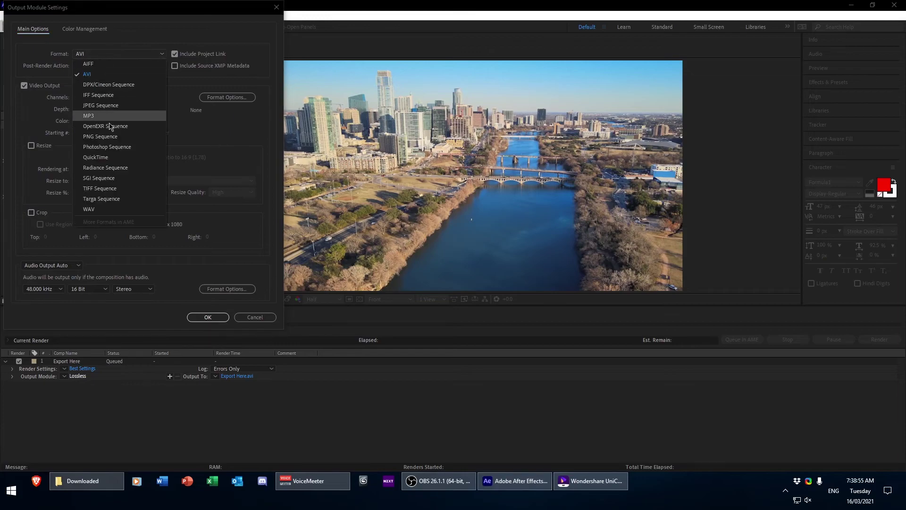
{"action": "left_click", "coordinate": [108, 157]}
{"action": "left_click", "coordinate": [111, 97]}
{"action": "left_click", "coordinate": [113, 107]}
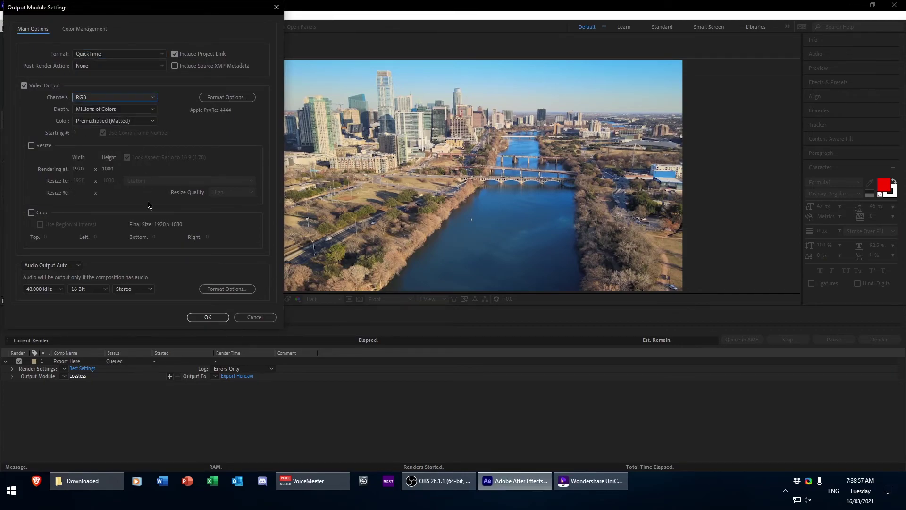
{"action": "left_click", "coordinate": [193, 317]}
{"action": "left_click", "coordinate": [228, 376]}
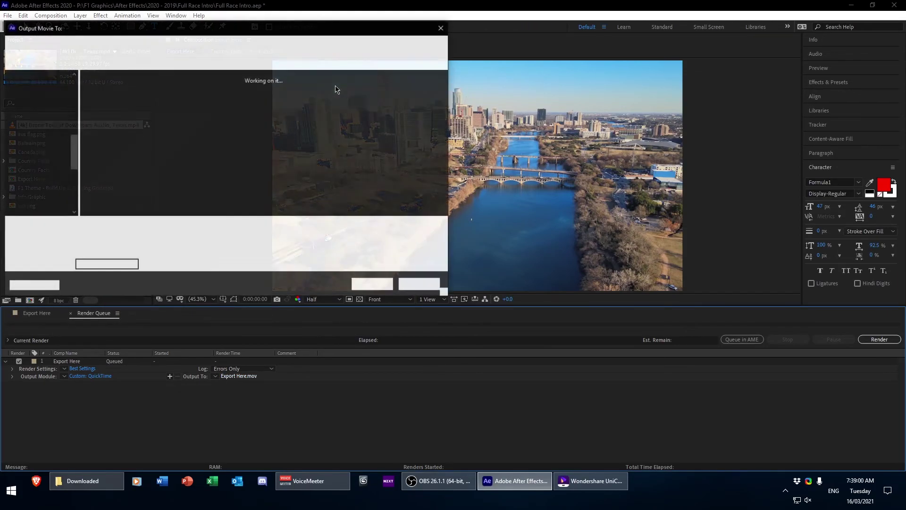
{"action": "left_click", "coordinate": [360, 283]}
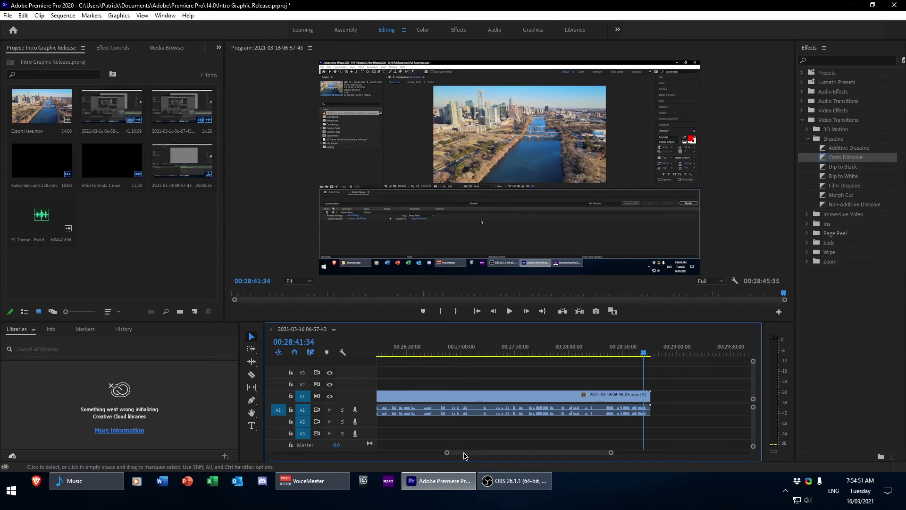
{"action": "mouse_move", "coordinate": [505, 489]}
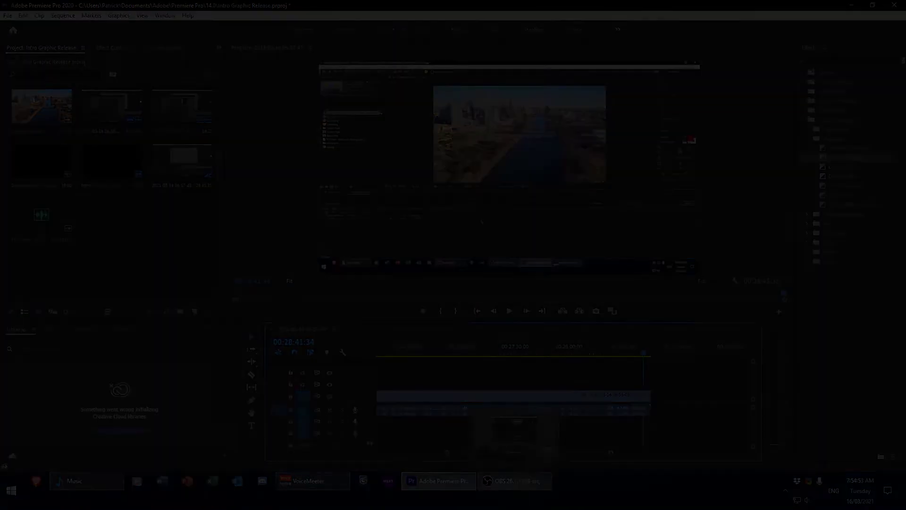